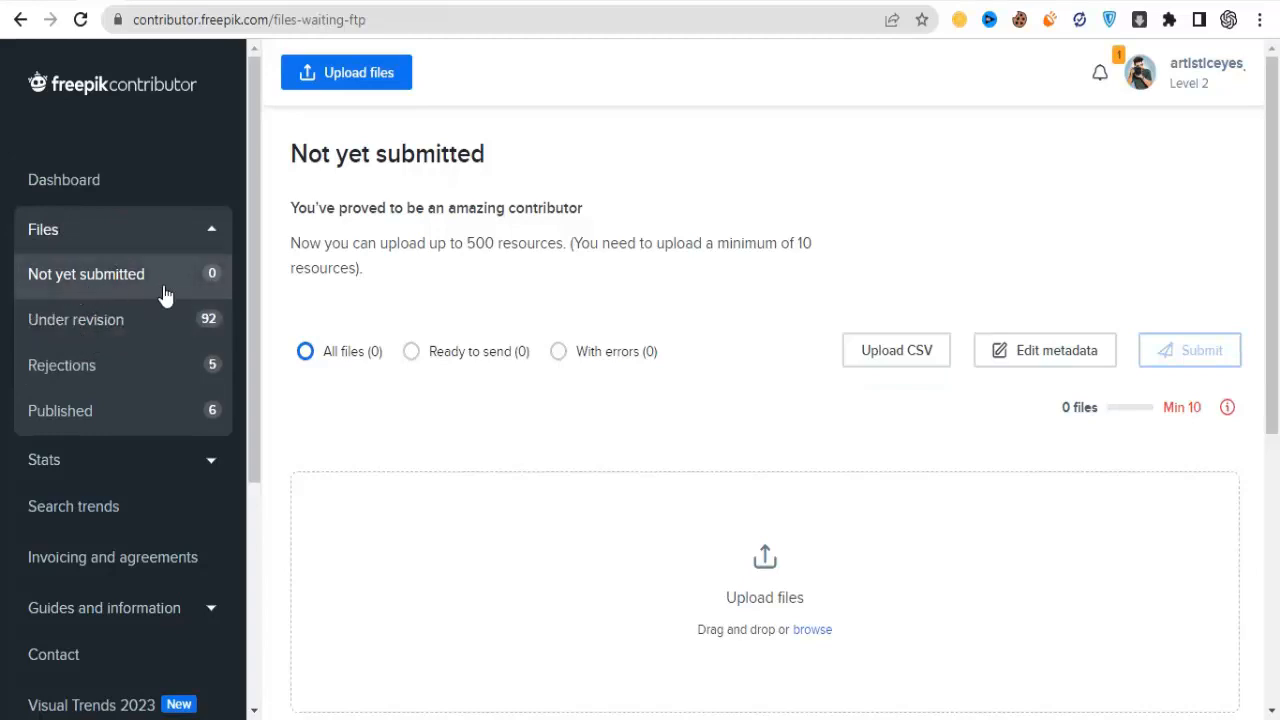
Open the file upload pane with its technical requirements and dismiss the file chooser.
drag(1272, 252, 1271, 322)
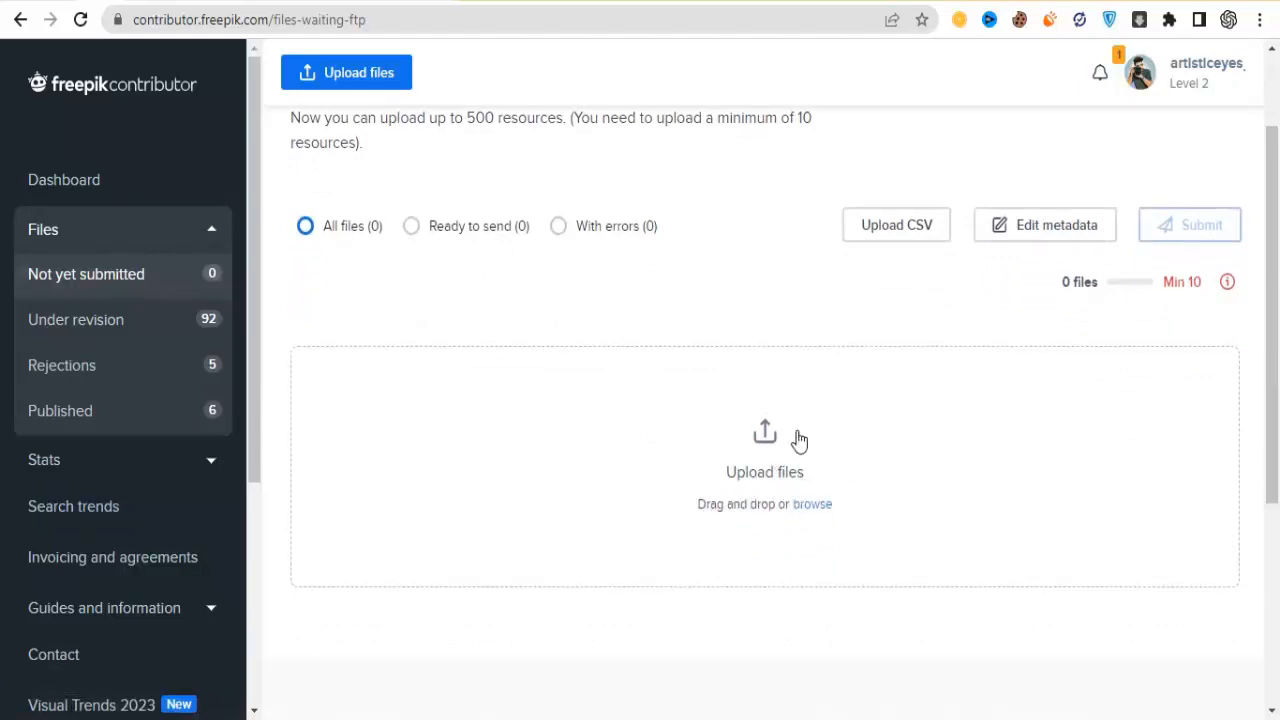
click(768, 497)
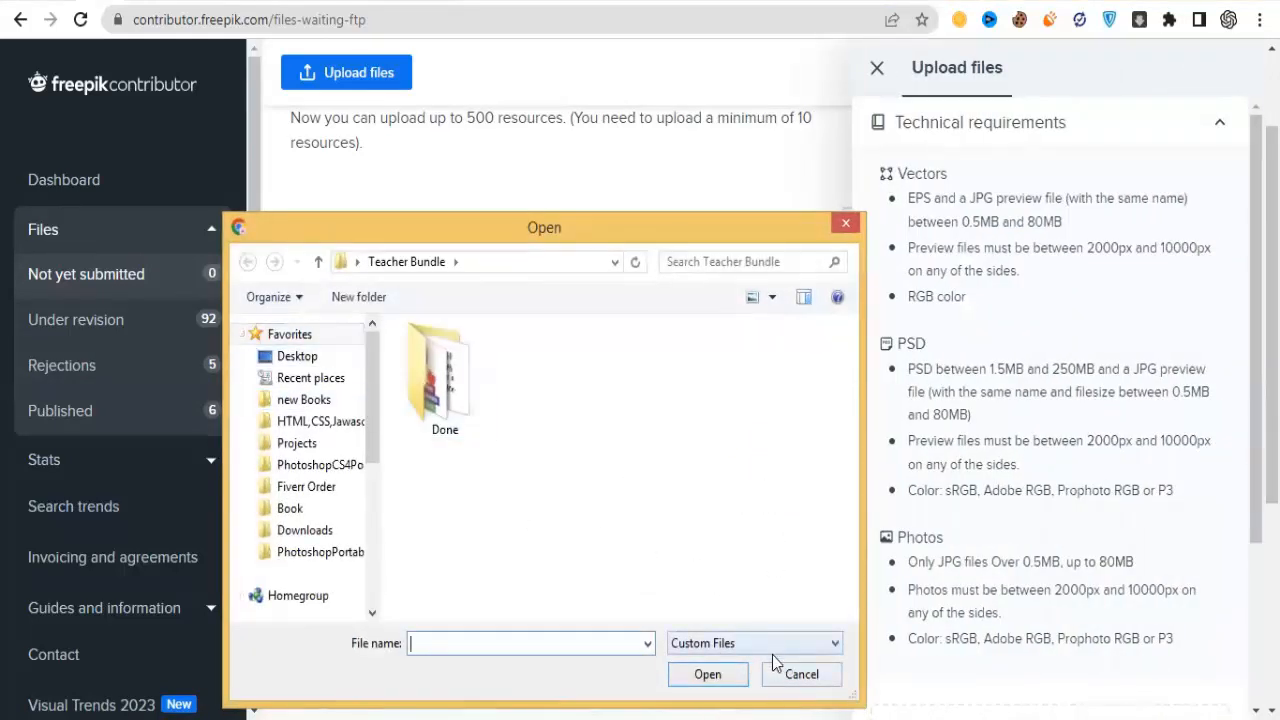
click(780, 672)
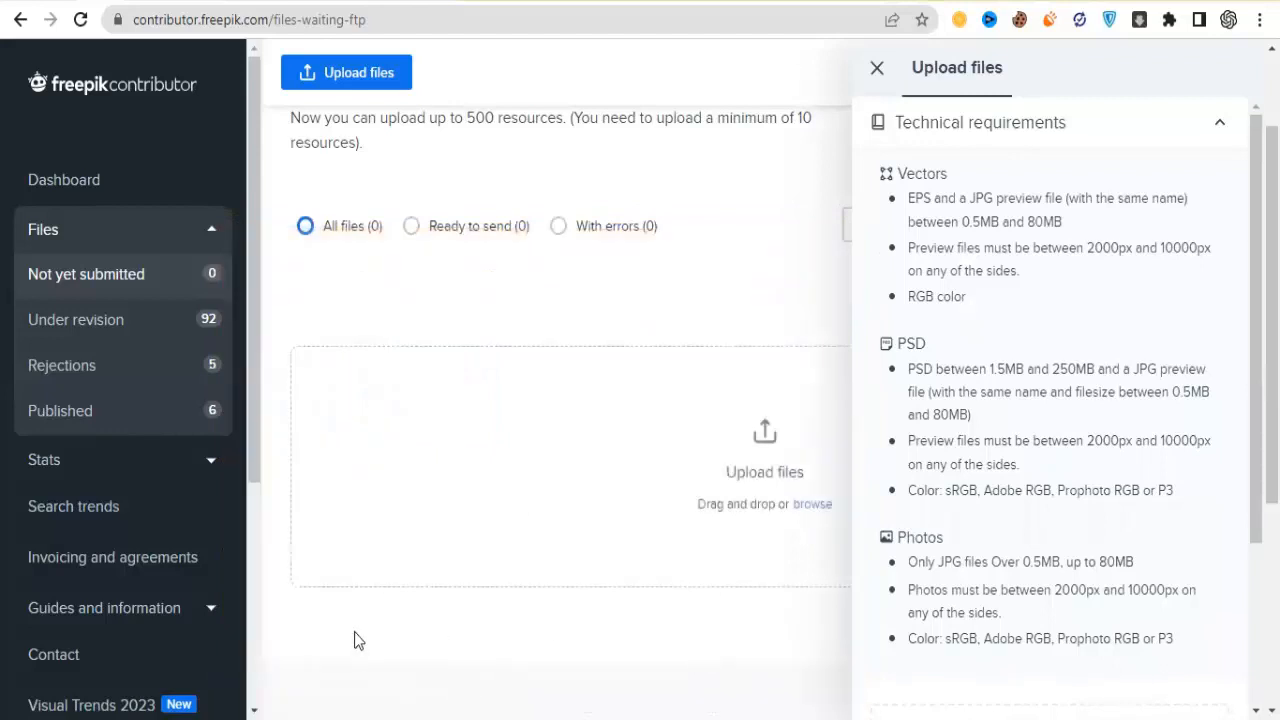
Review the technical requirements for vectors, covering file formats, file size, preview dimensions and color mode.
scroll(1233, 345, down, 2)
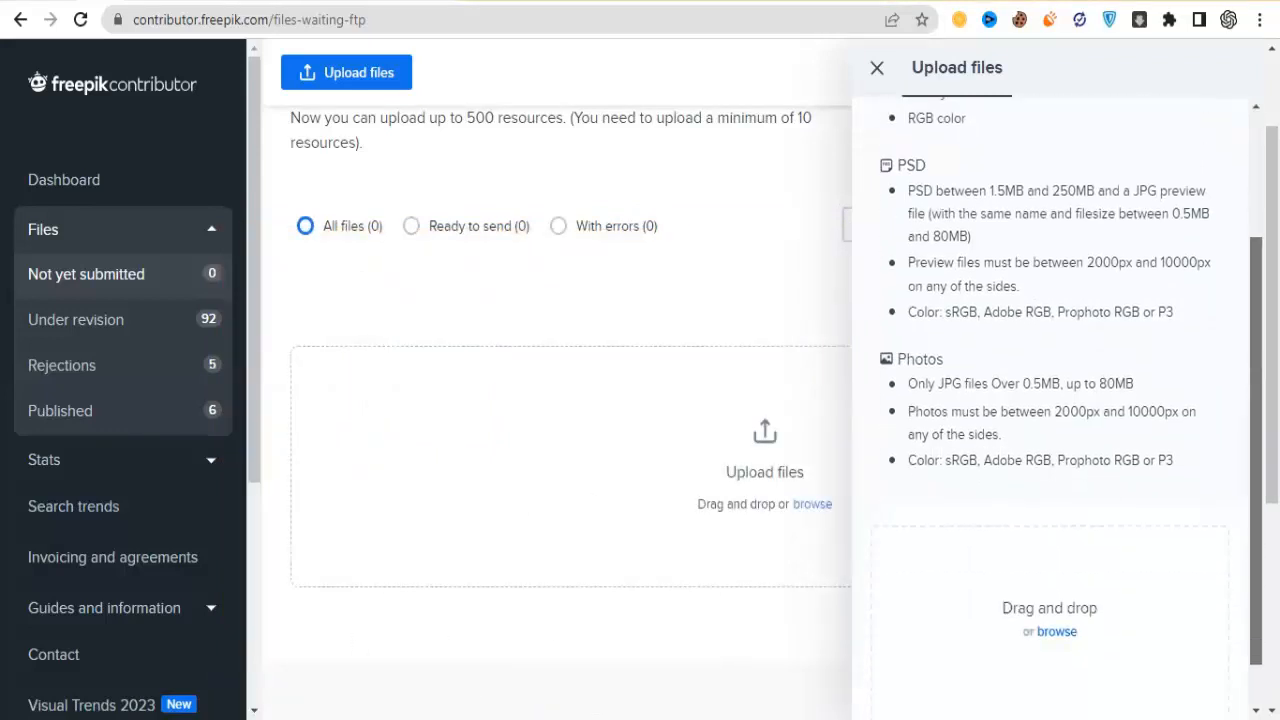
scroll(1233, 345, up, 2)
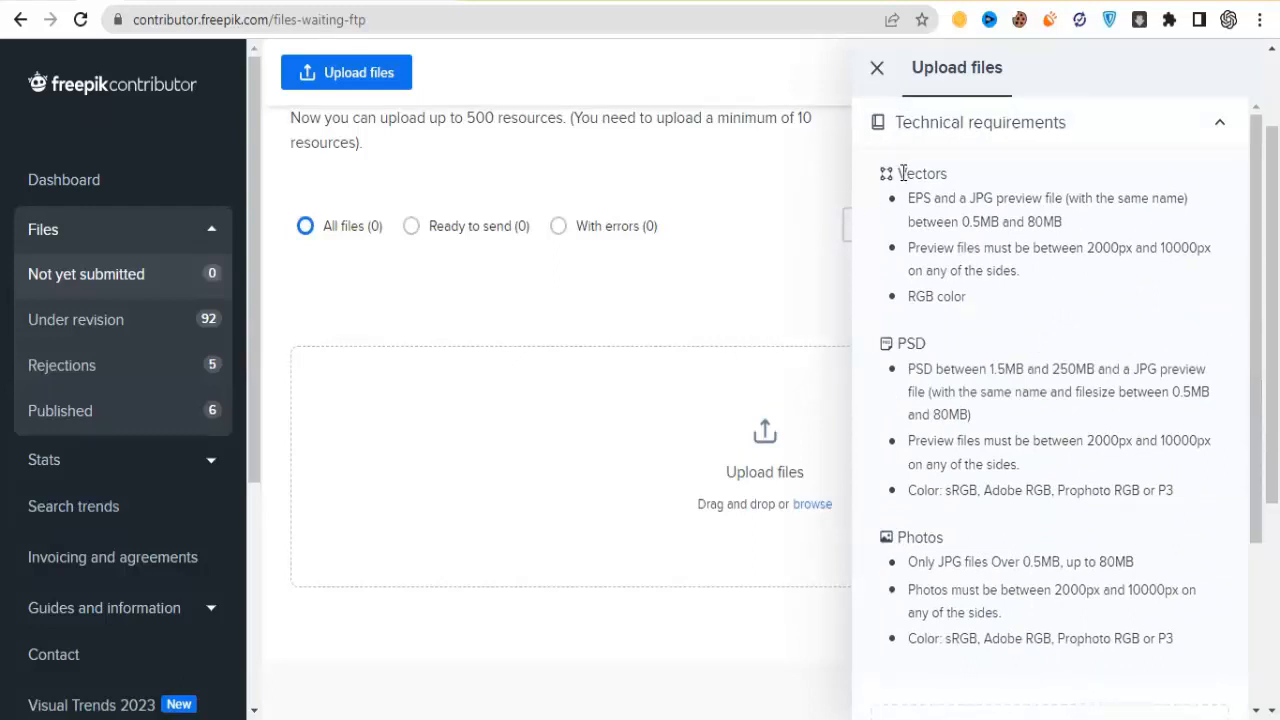
drag(897, 174, 1043, 198)
click(910, 208)
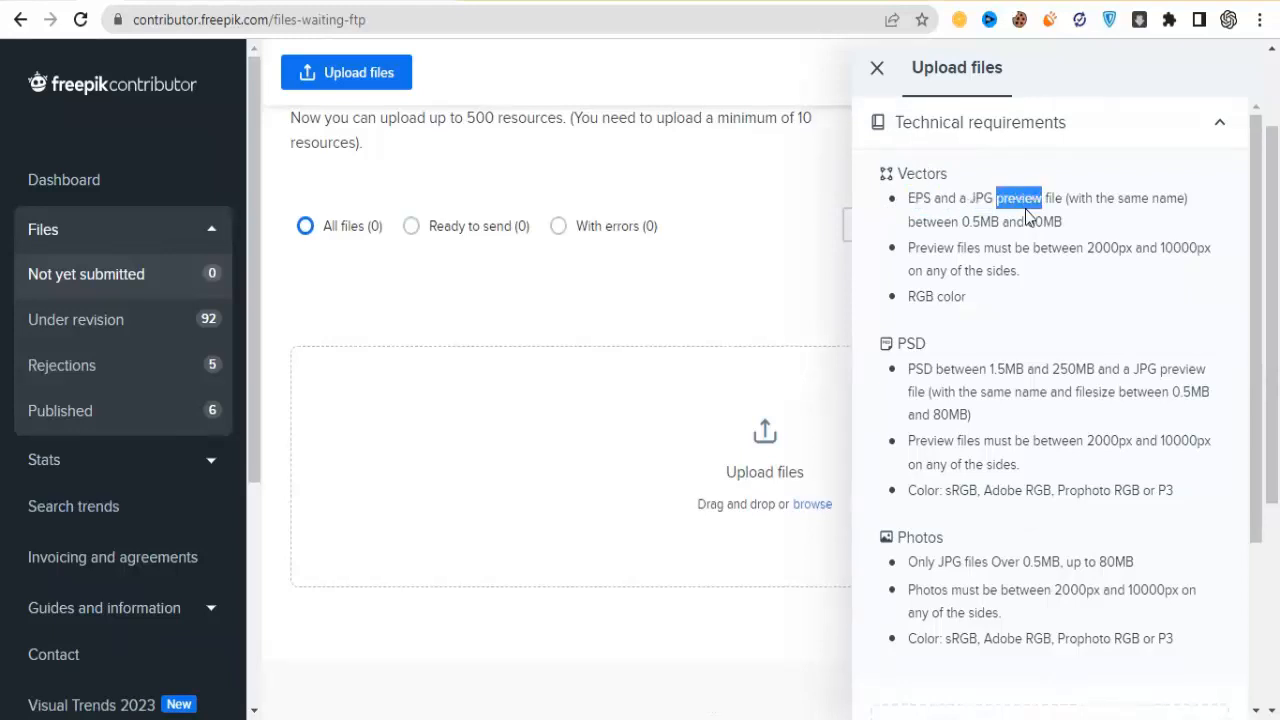
drag(961, 221, 1199, 247)
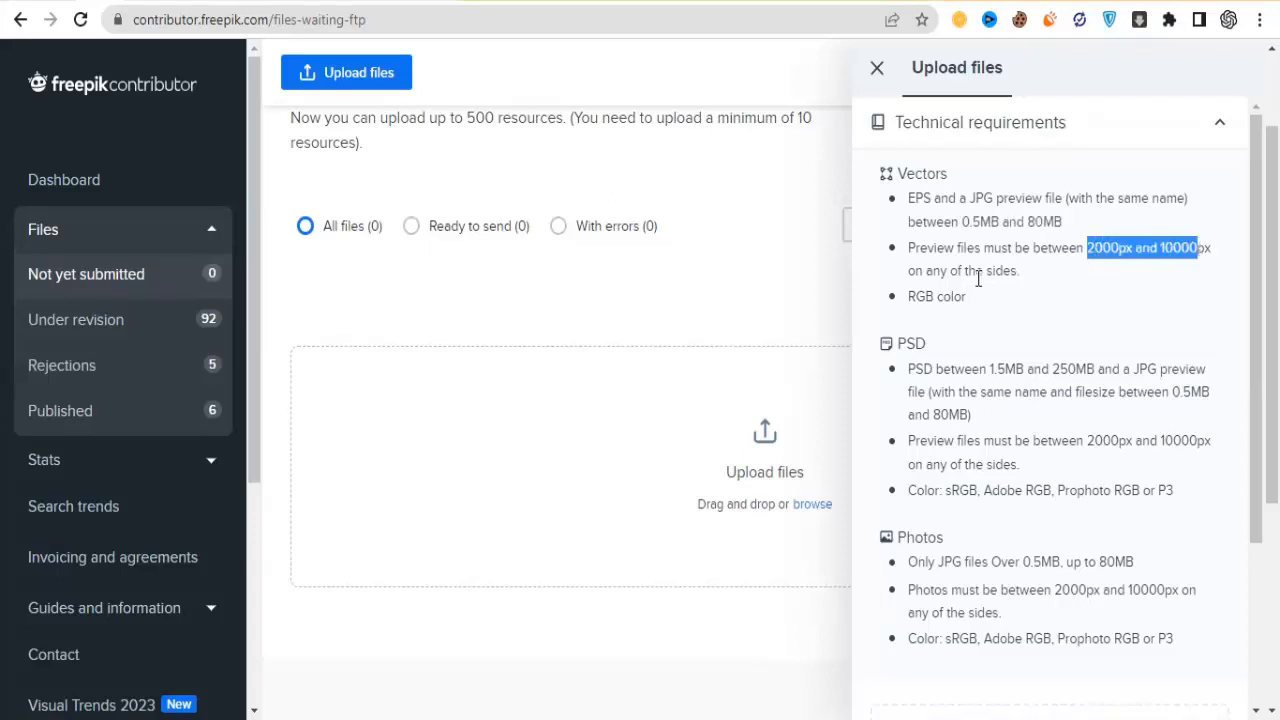
drag(969, 296, 924, 291)
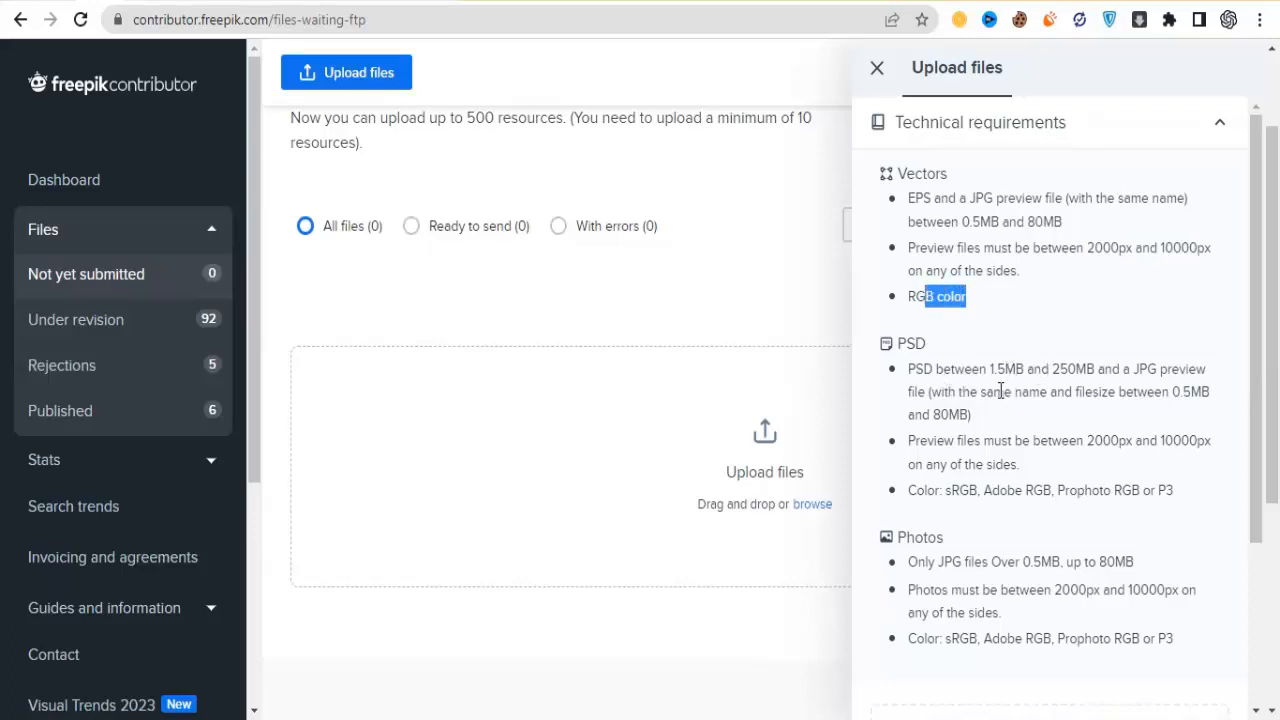
Review the PSD requirements for file size, JPG preview, preview dimensions and accepted color profiles.
click(914, 368)
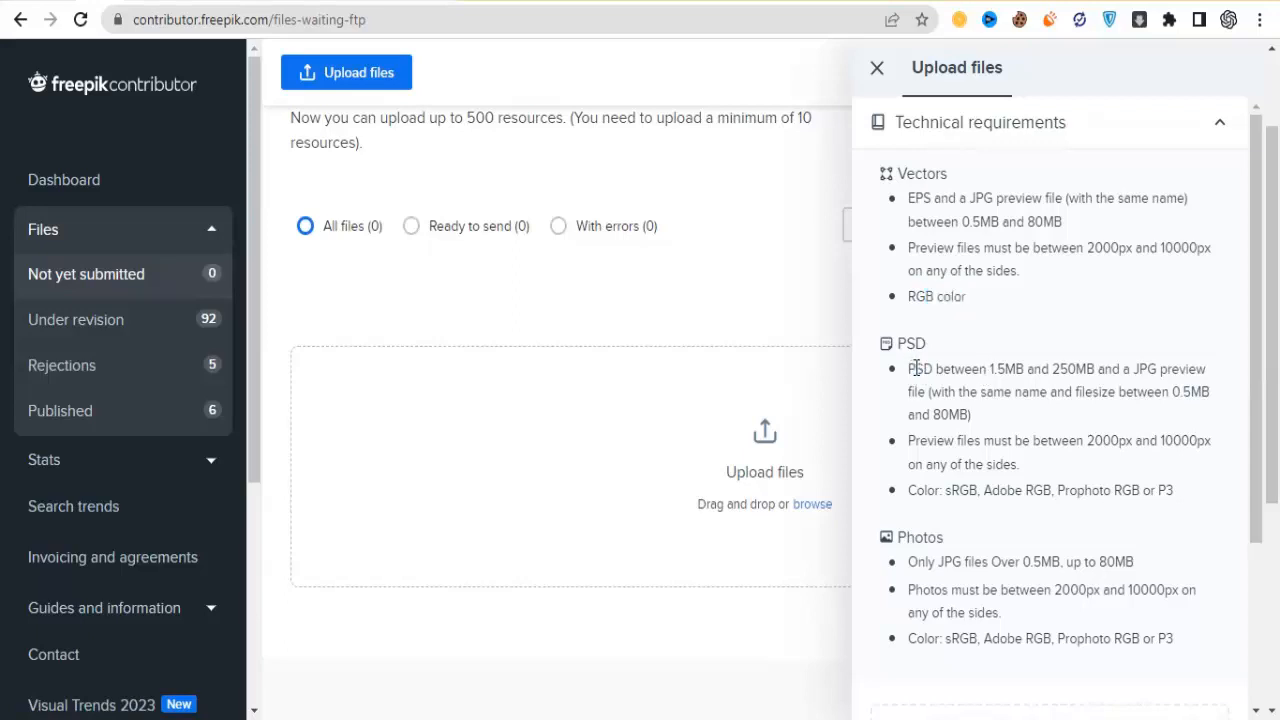
double_click(914, 368)
drag(1139, 369, 1148, 369)
drag(994, 369, 1004, 370)
drag(1172, 393, 1200, 396)
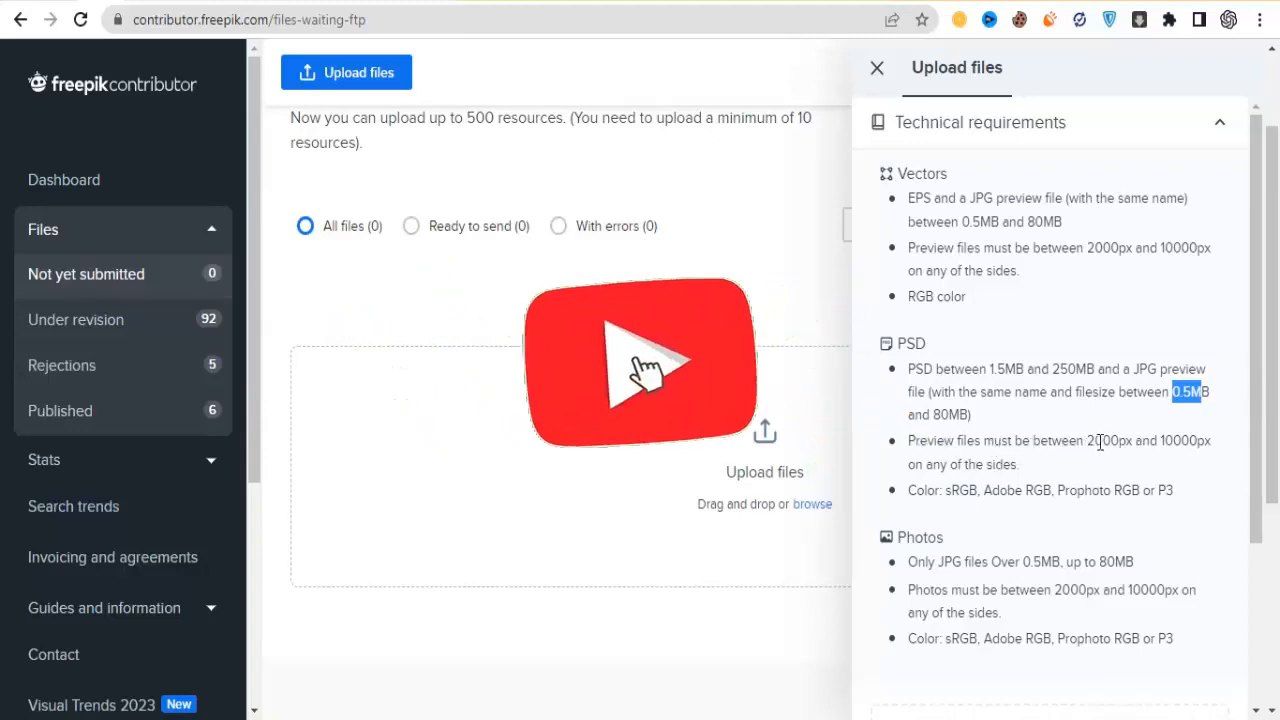
drag(1088, 443, 1117, 439)
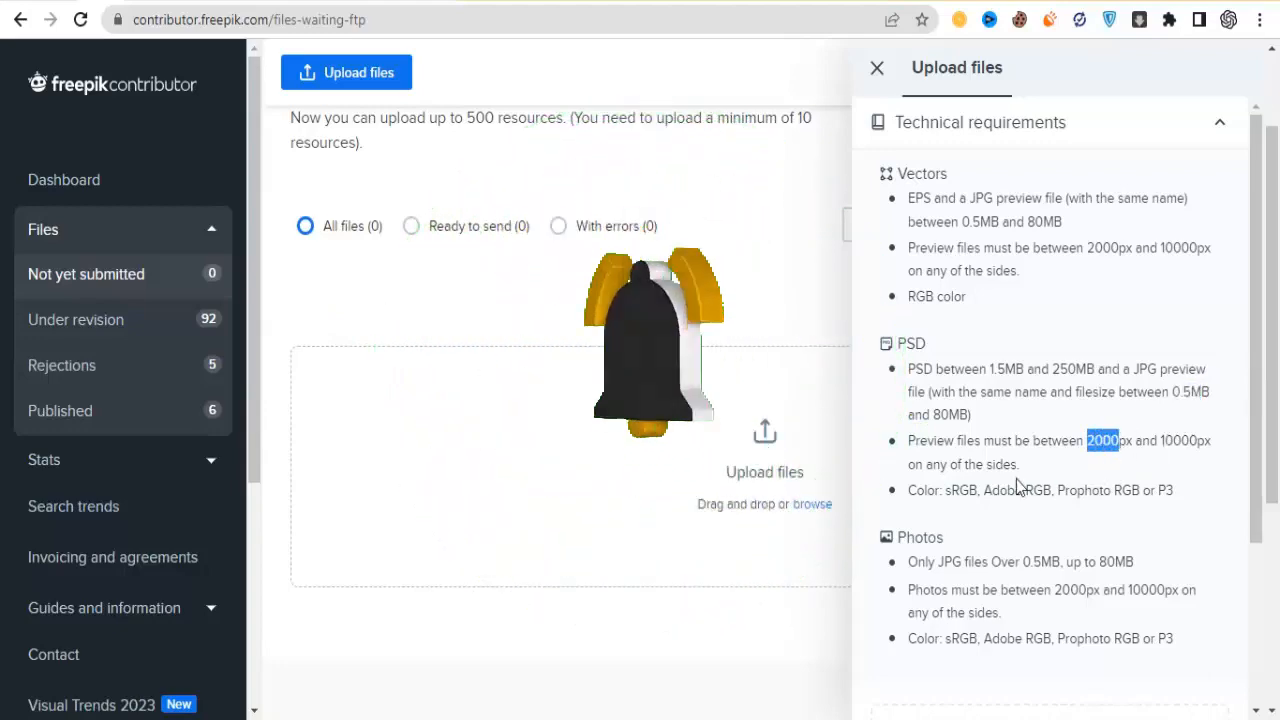
drag(943, 490, 1149, 497)
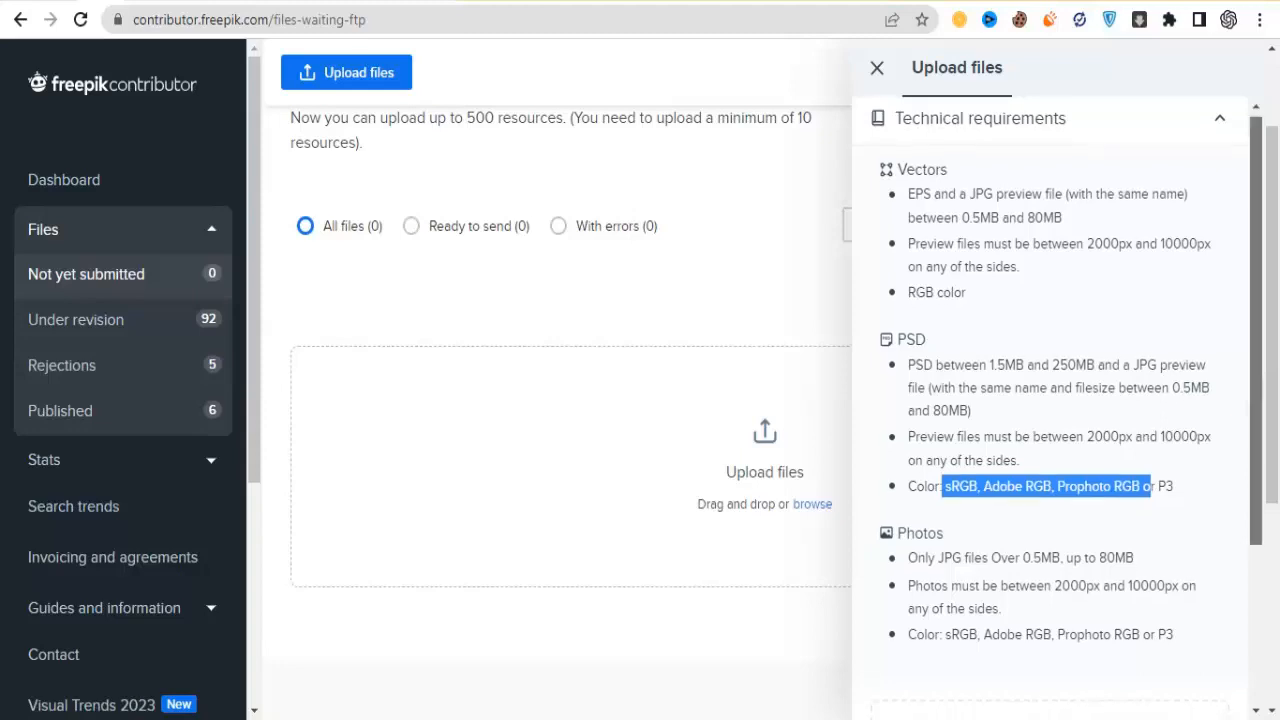
Review the technical requirements for photos, including the allowed pixel dimensions.
scroll(1231, 489, down, 1)
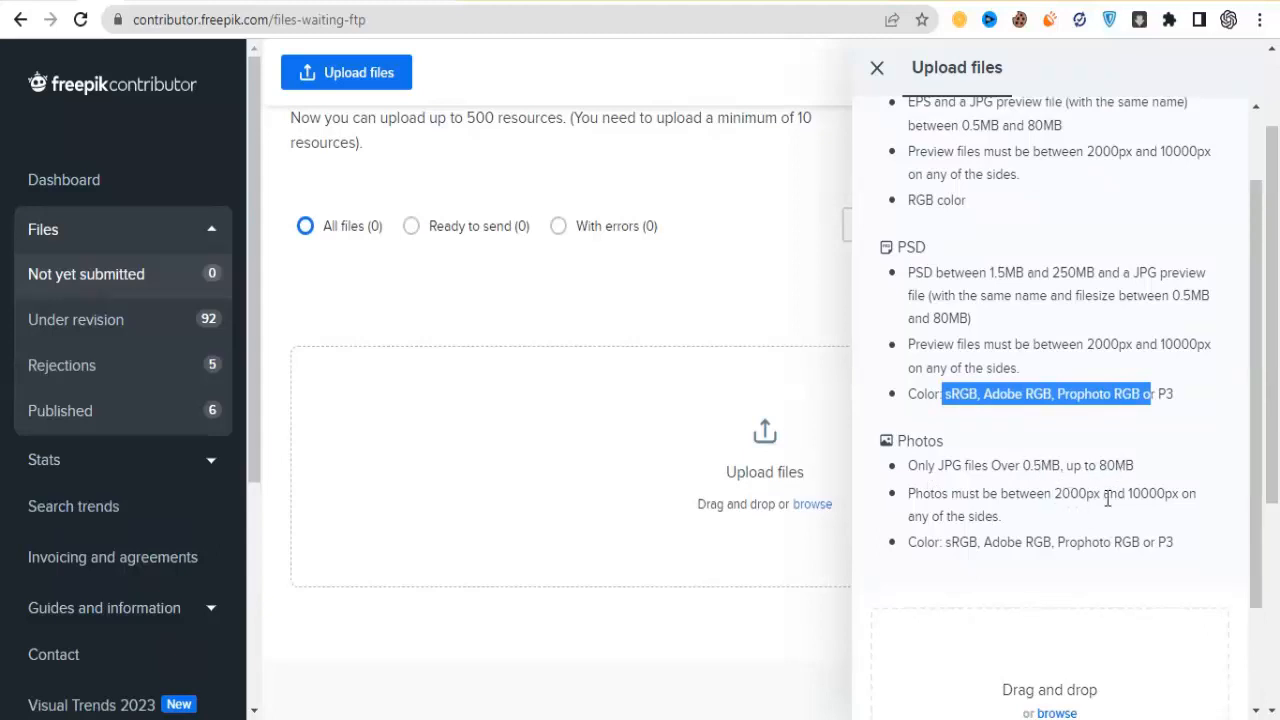
drag(1137, 497, 1190, 493)
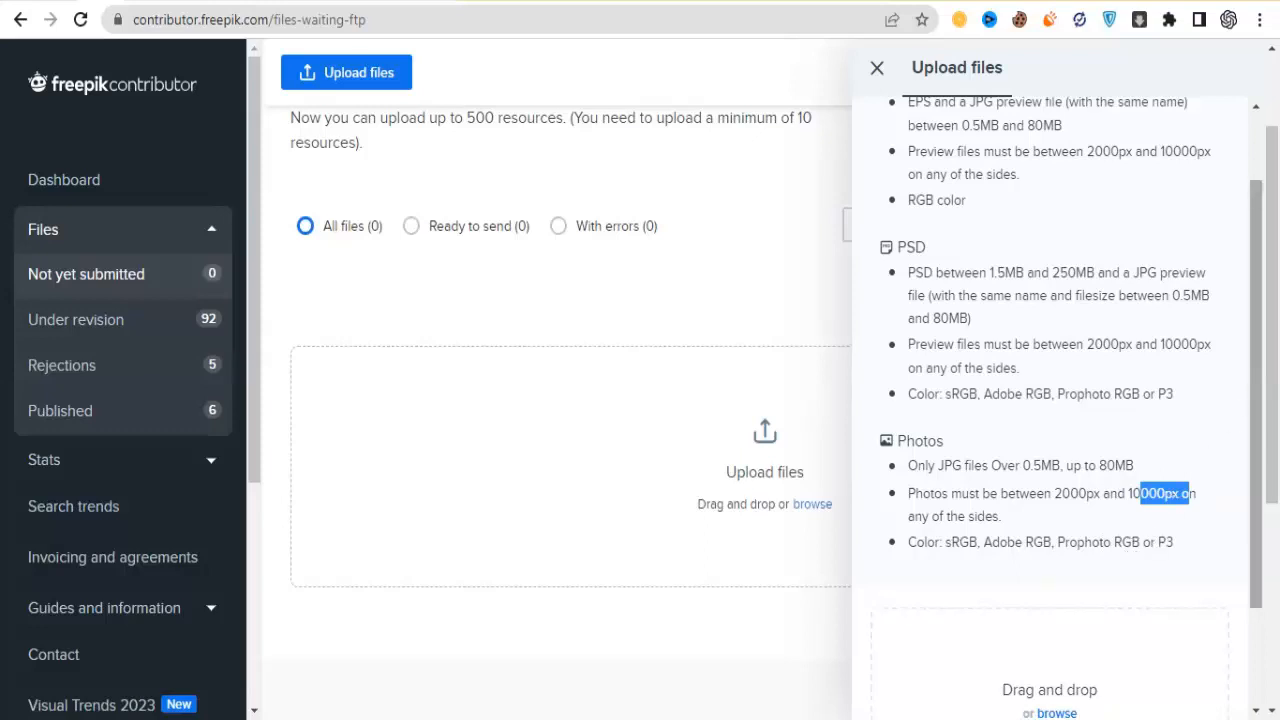
scroll(1250, 400, up, 1)
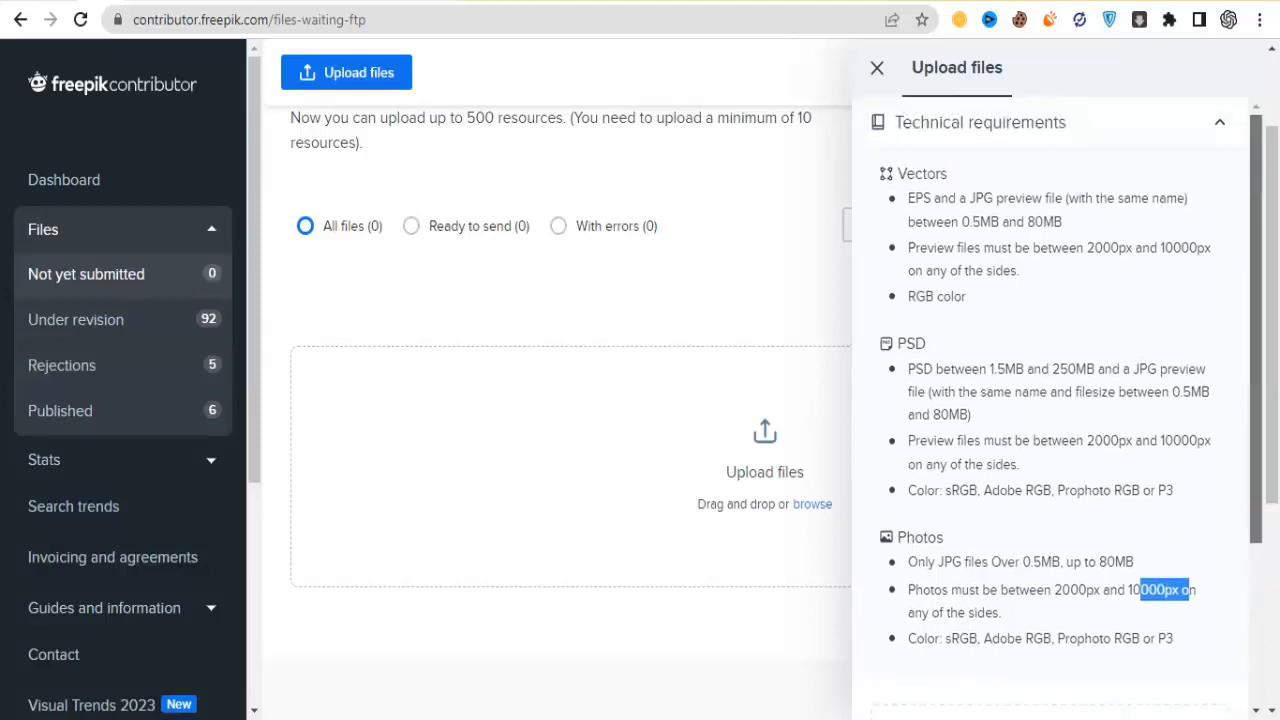
scroll(1255, 400, down, 1)
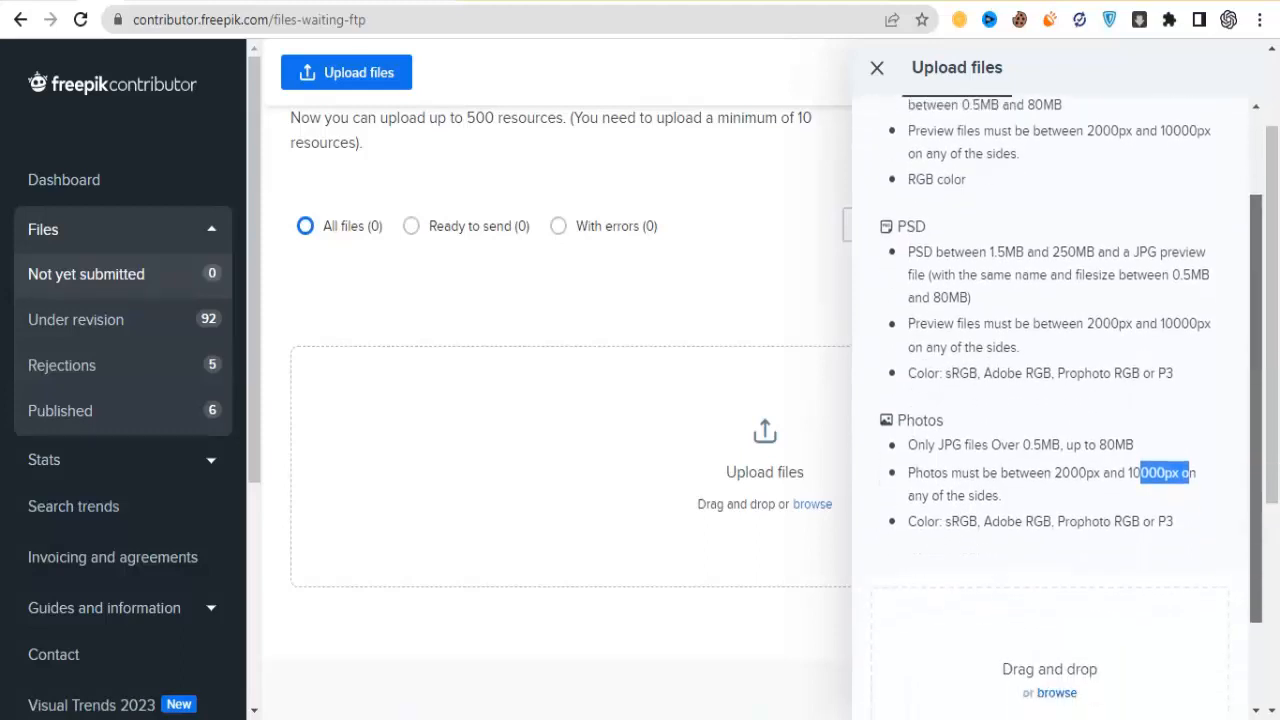
click(1005, 483)
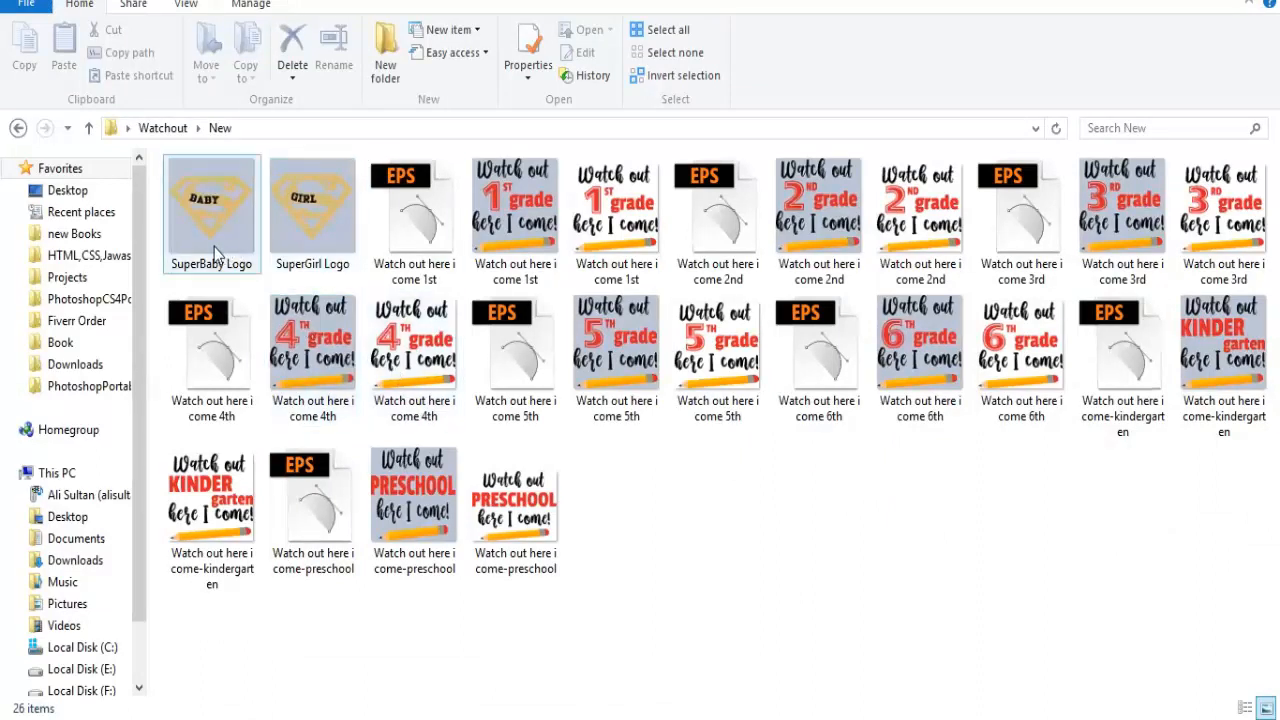
From File Explorer's Watchout > New folder, upload both Super logos and every "Watch out here i come" EPS with its grey-background JPG to the Freepik upload area.
click(210, 235)
ctrl+click(315, 238)
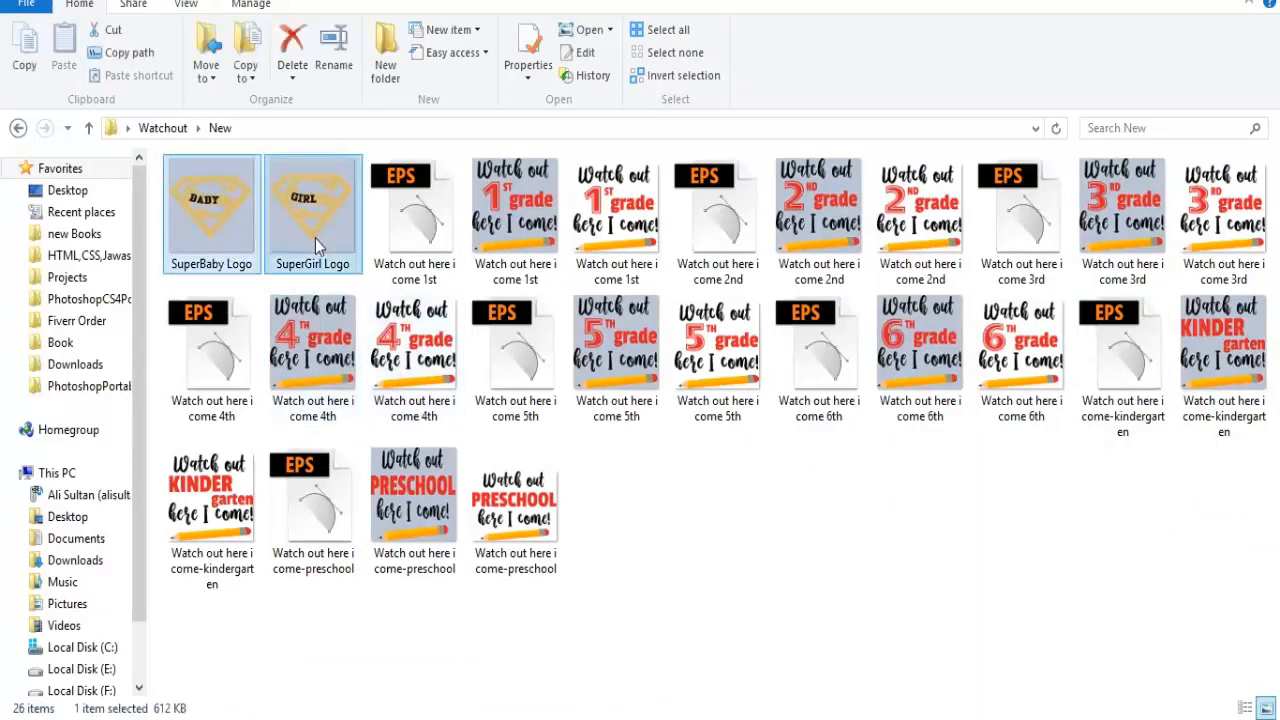
ctrl+click(556, 232)
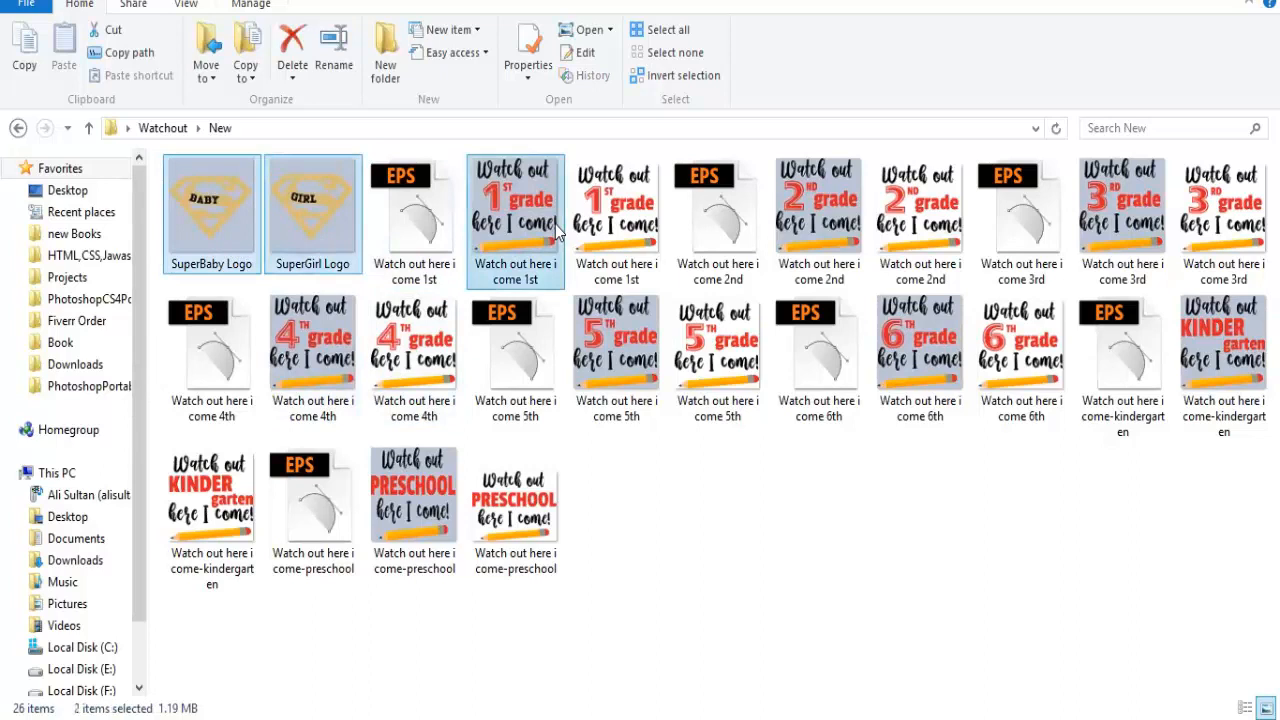
ctrl+click(420, 230)
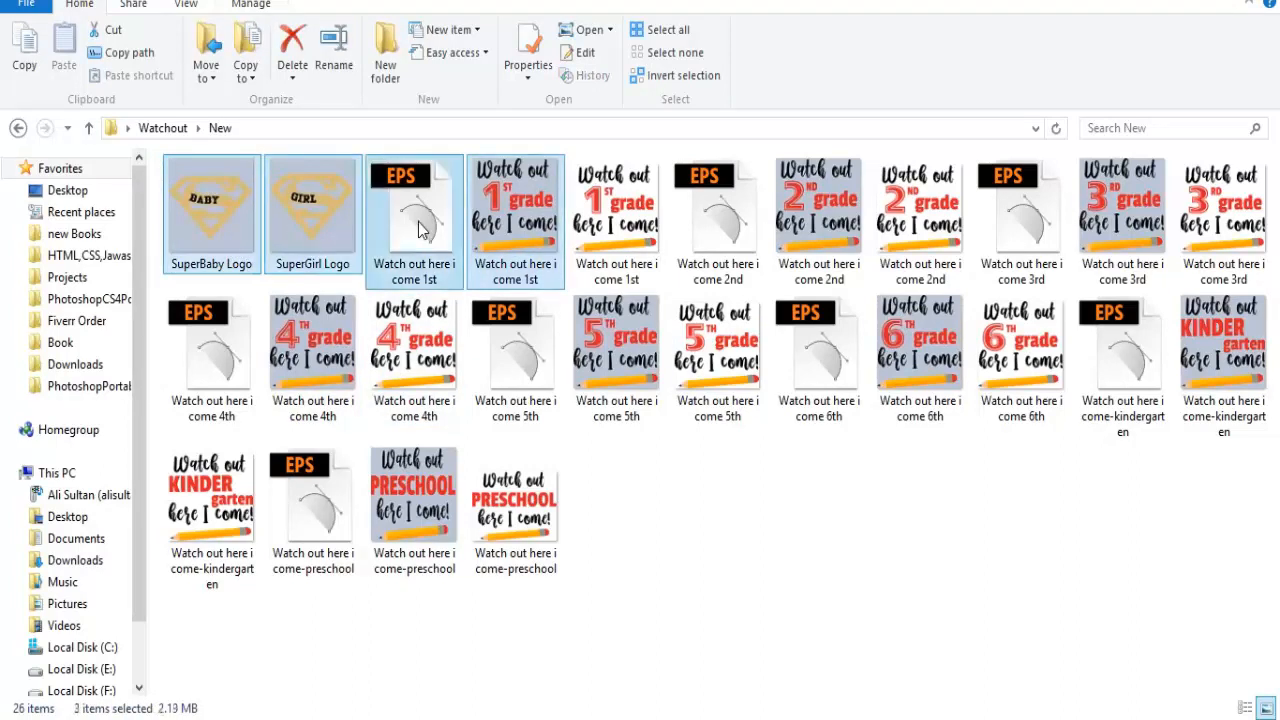
ctrl+click(697, 226)
ctrl+click(812, 228)
ctrl+click(1042, 228)
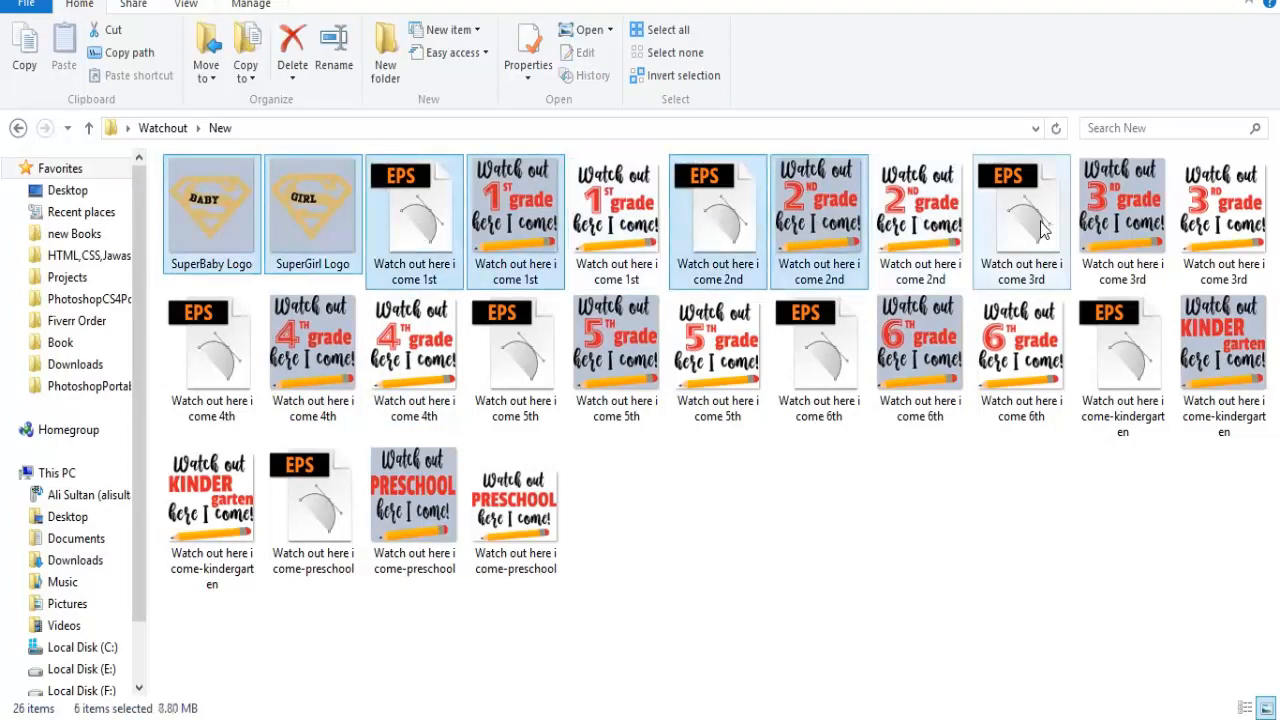
ctrl+click(1098, 220)
ctrl+click(1207, 328)
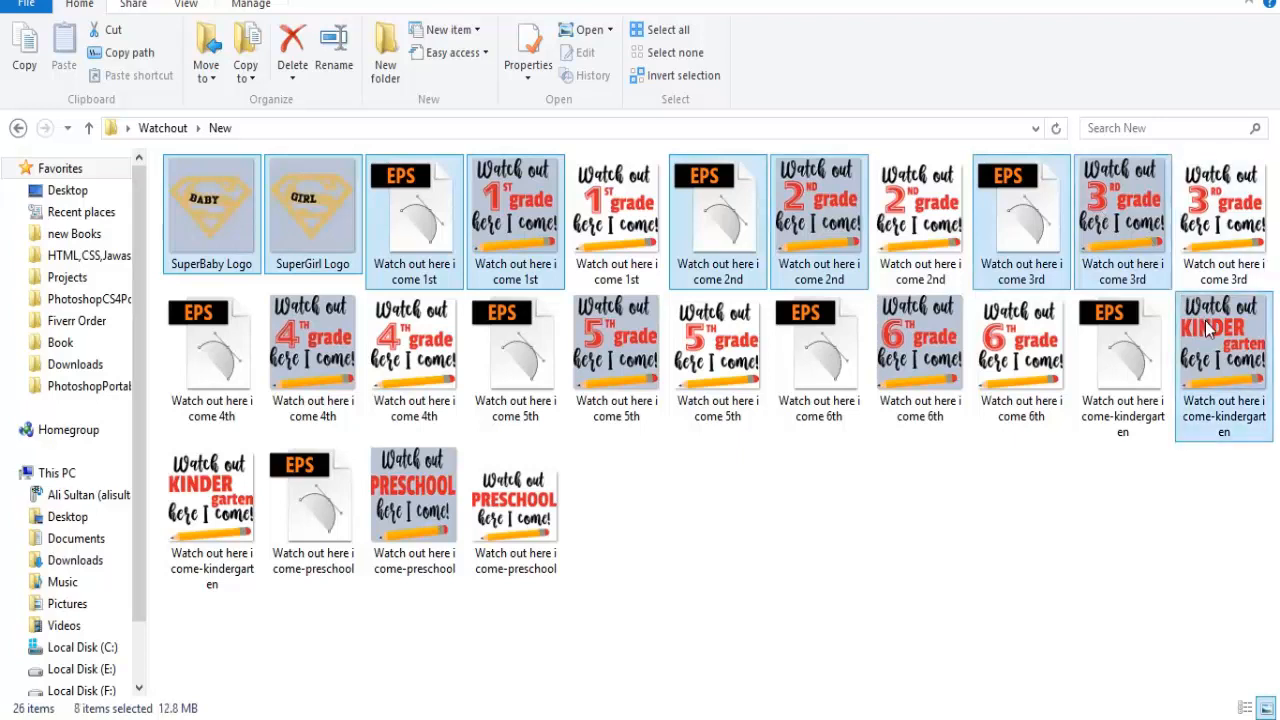
ctrl+click(1118, 366)
ctrl+click(915, 355)
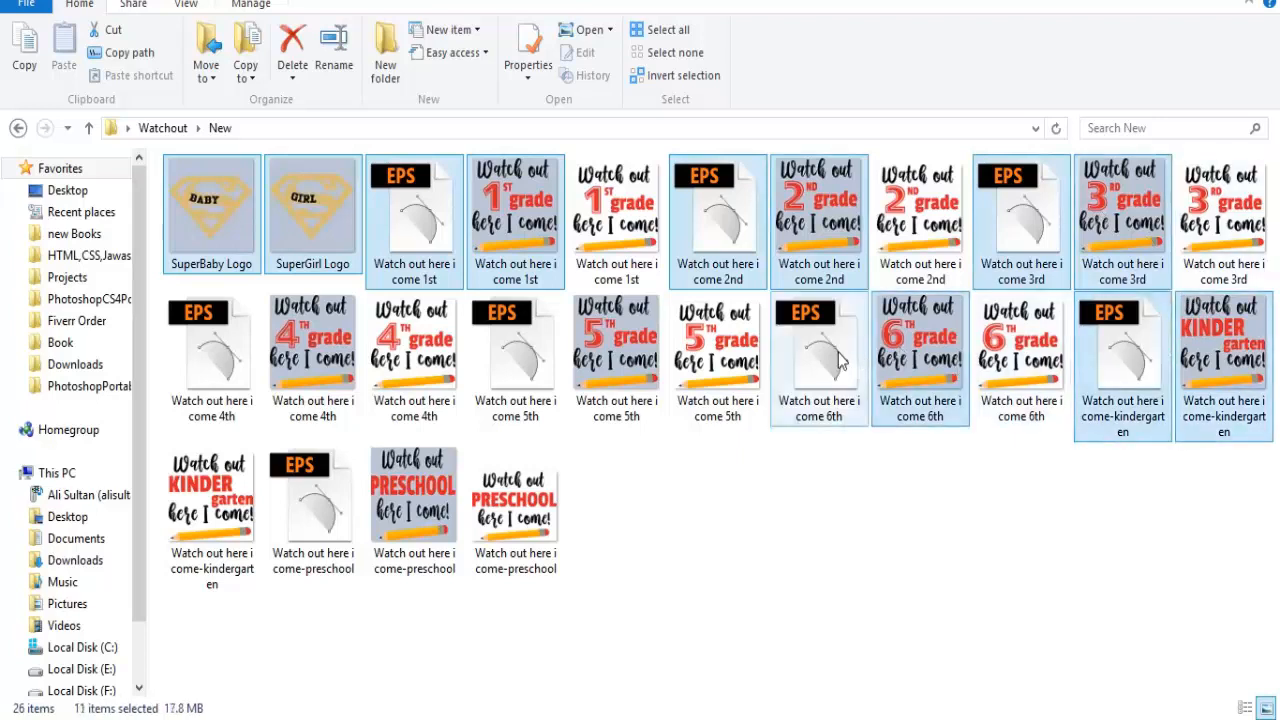
ctrl+click(818, 360)
ctrl+click(640, 355)
ctrl+click(540, 355)
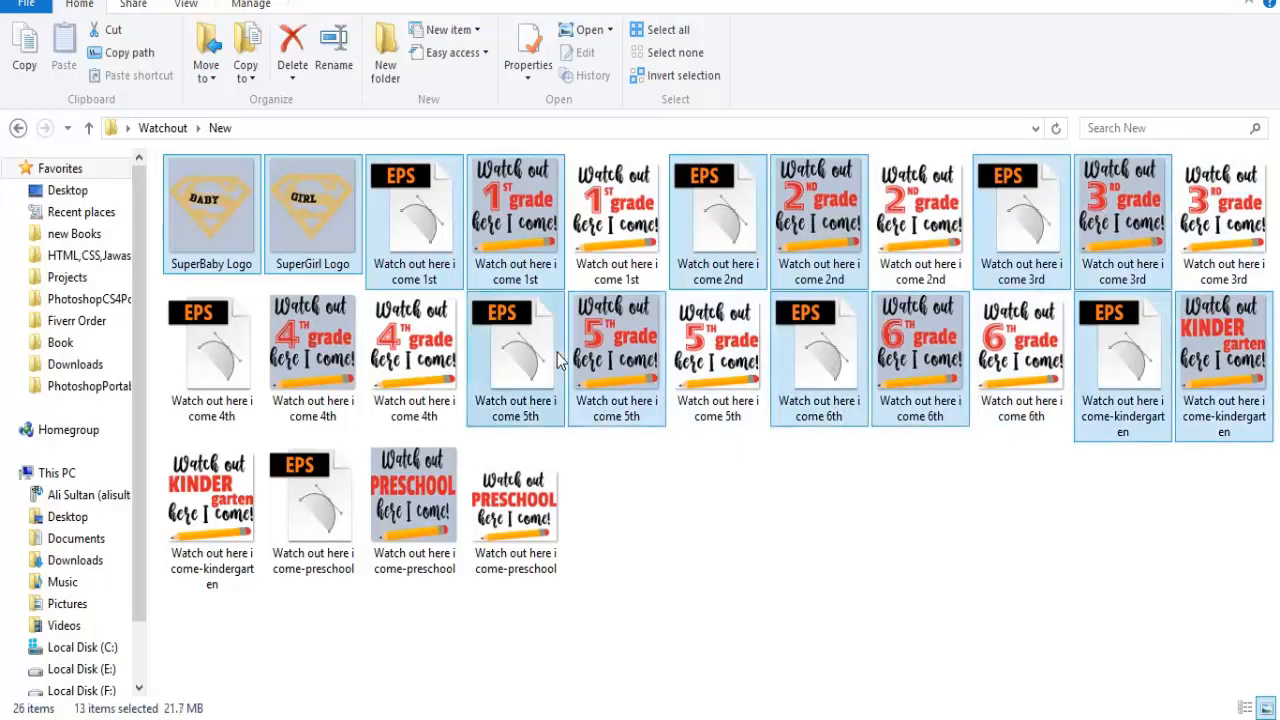
ctrl+click(430, 355)
ctrl+click(308, 352)
ctrl+click(226, 354)
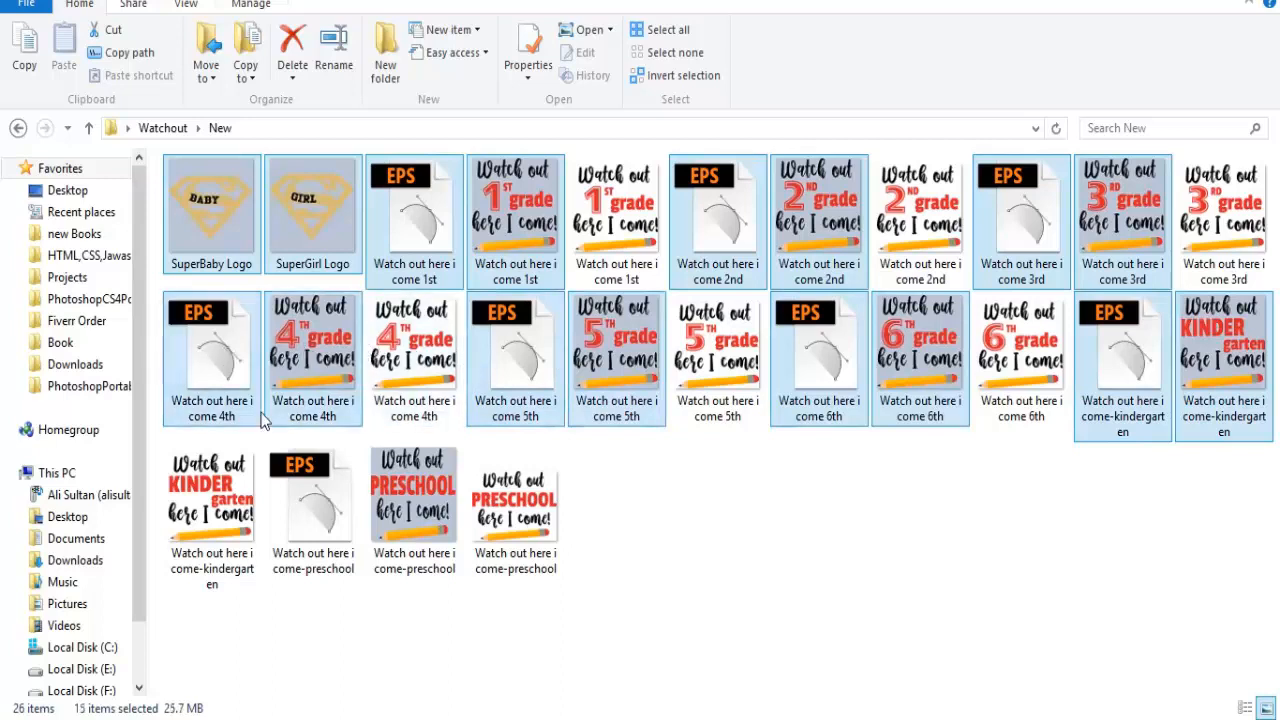
ctrl+click(332, 495)
ctrl+click(401, 495)
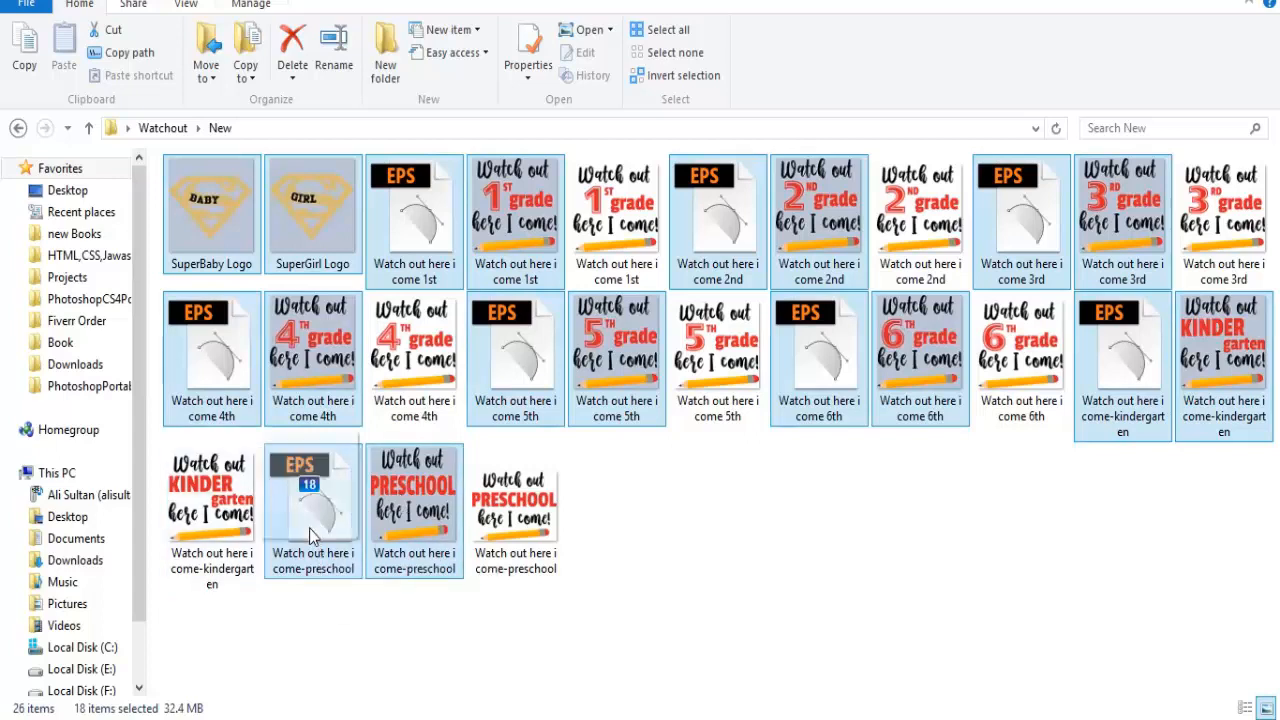
drag(309, 528, 1027, 630)
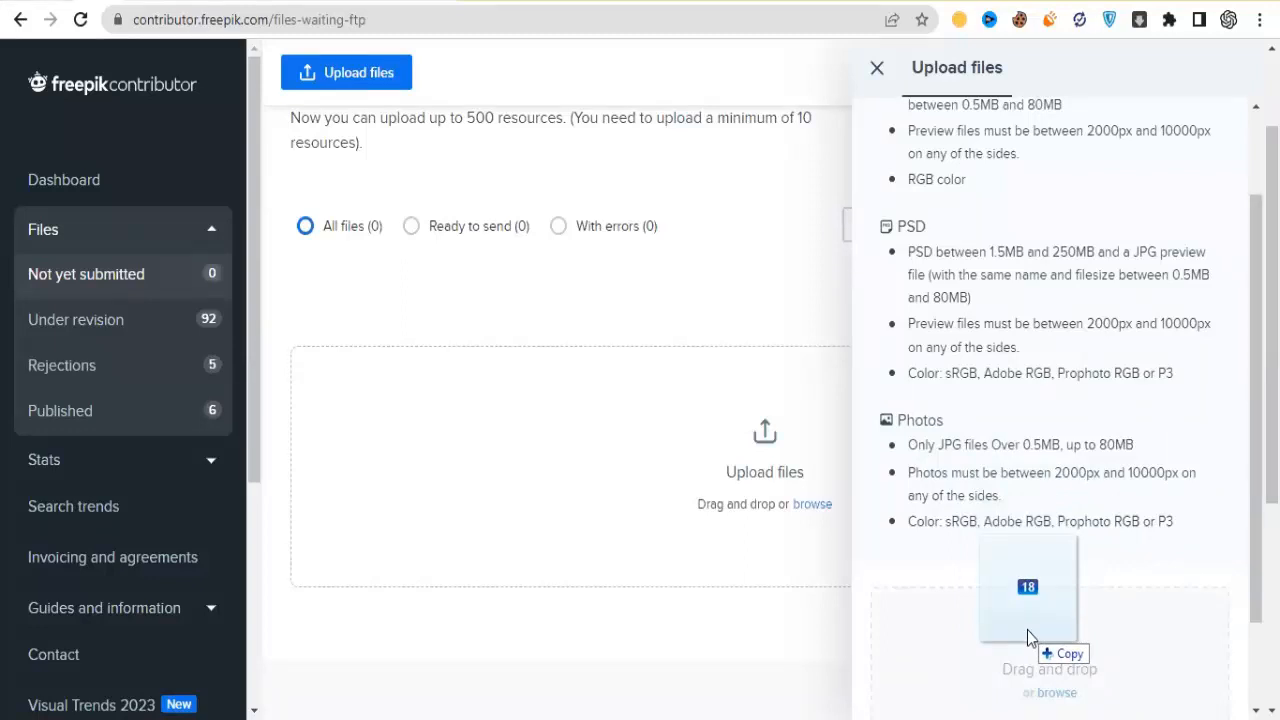
drag(1027, 635, 1027, 635)
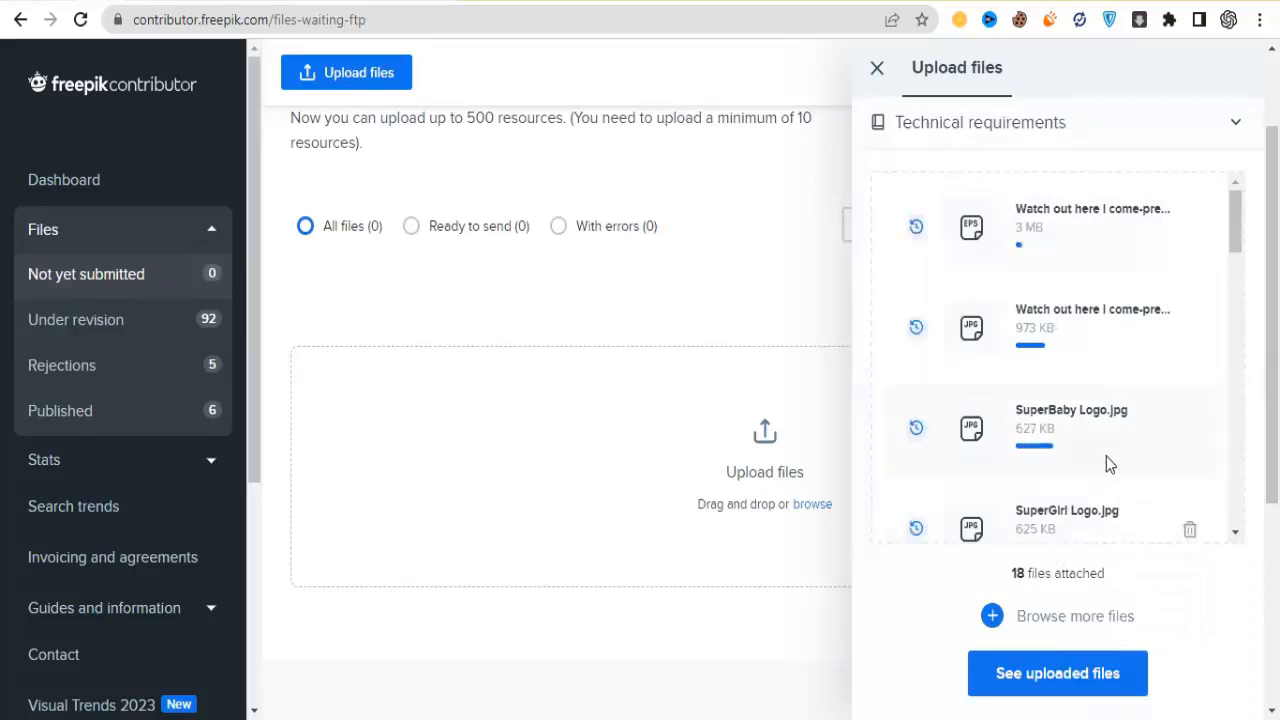
Check the upload status of each attached EPS and JPG file throughout the list.
mouse_move(1231, 225)
mouse_down()
mouse_move(1245, 265)
mouse_move(1243, 235)
mouse_move(1244, 338)
mouse_move(1246, 219)
mouse_up()
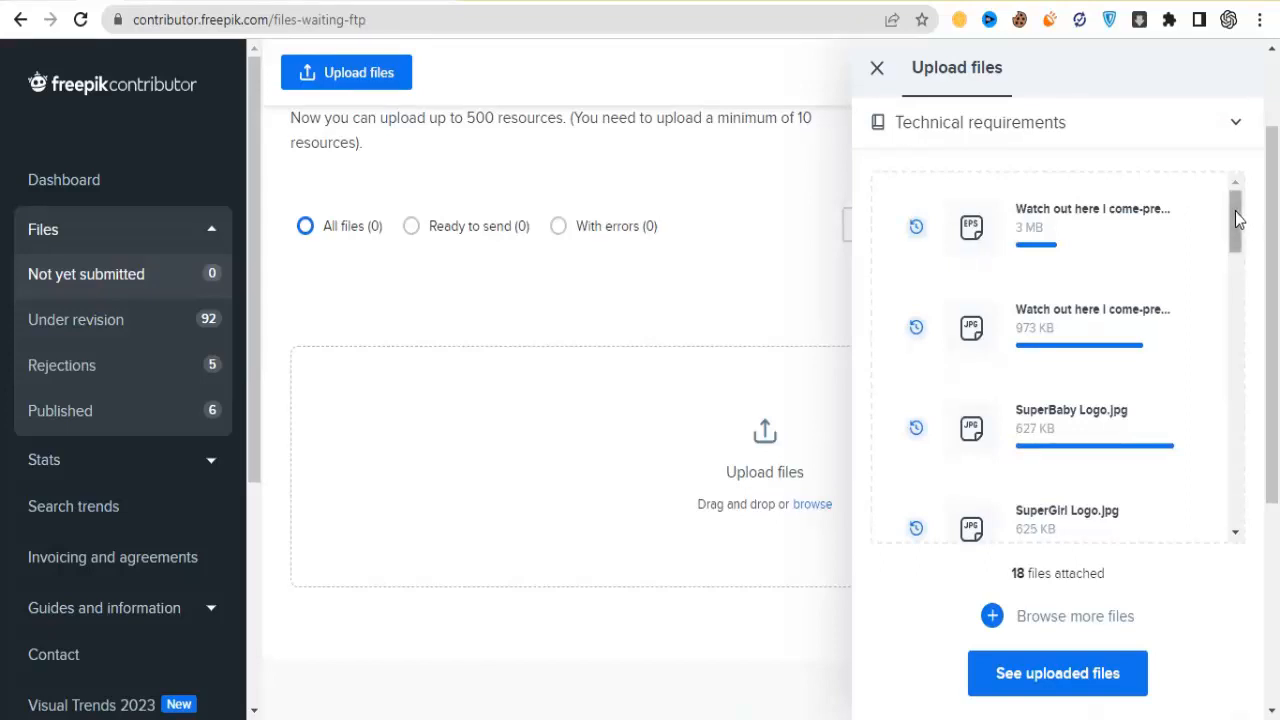
drag(1242, 211, 1242, 233)
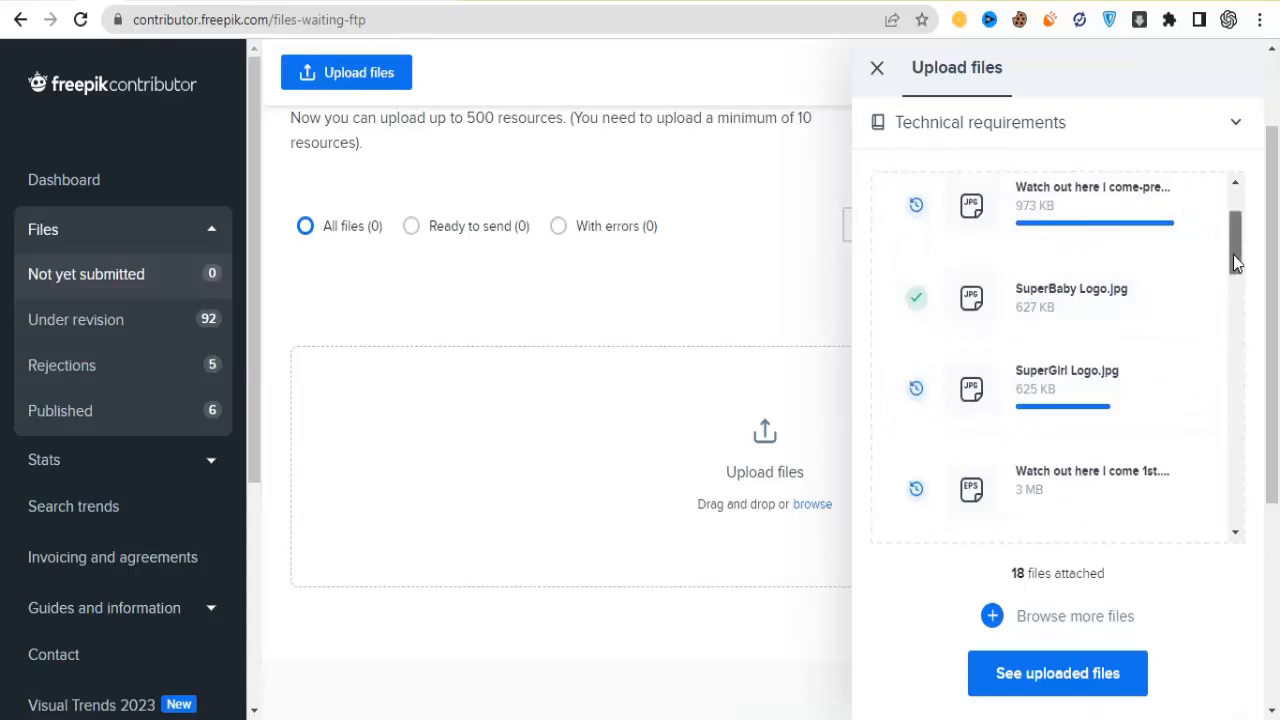
drag(1233, 255, 1239, 288)
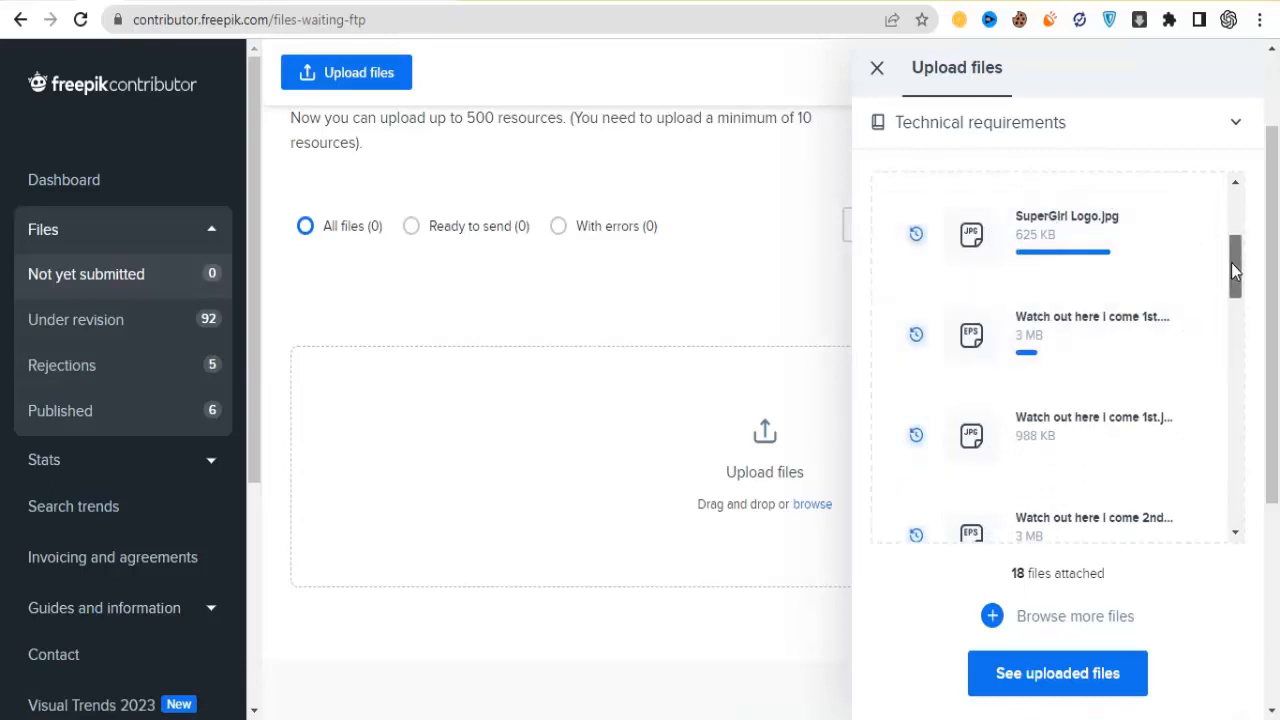
drag(1231, 262, 1235, 282)
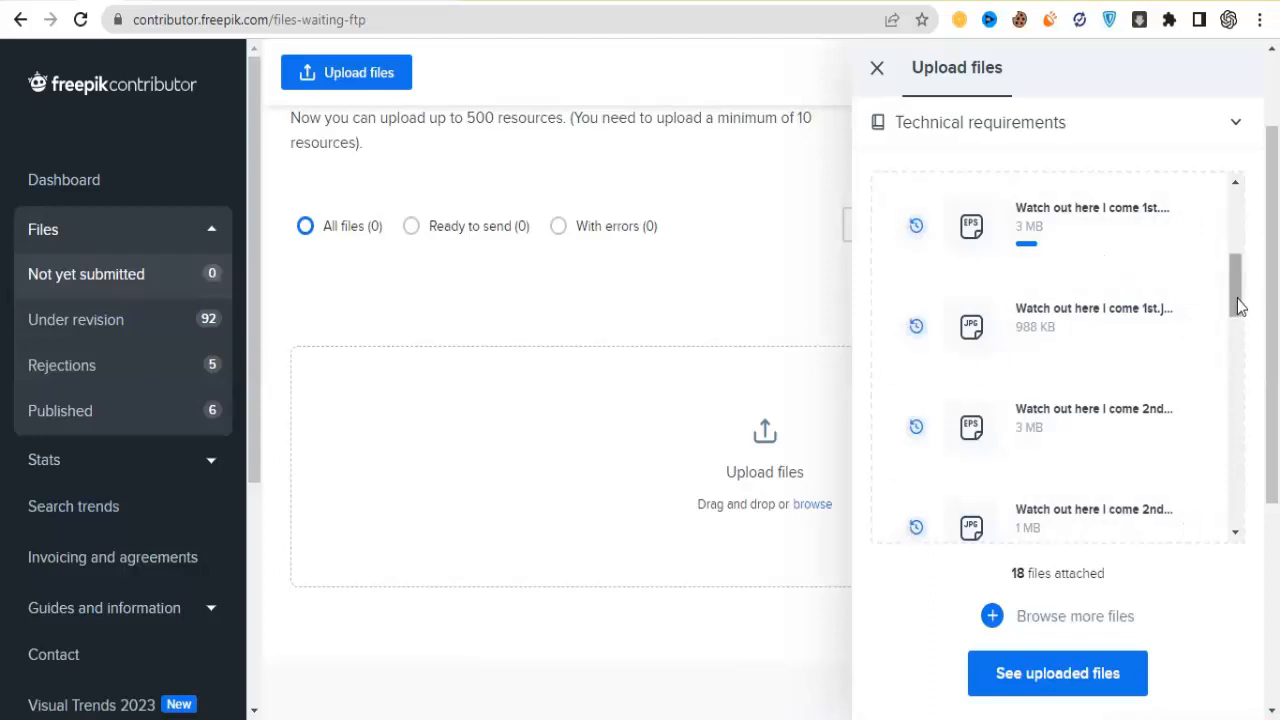
drag(1237, 303, 1237, 241)
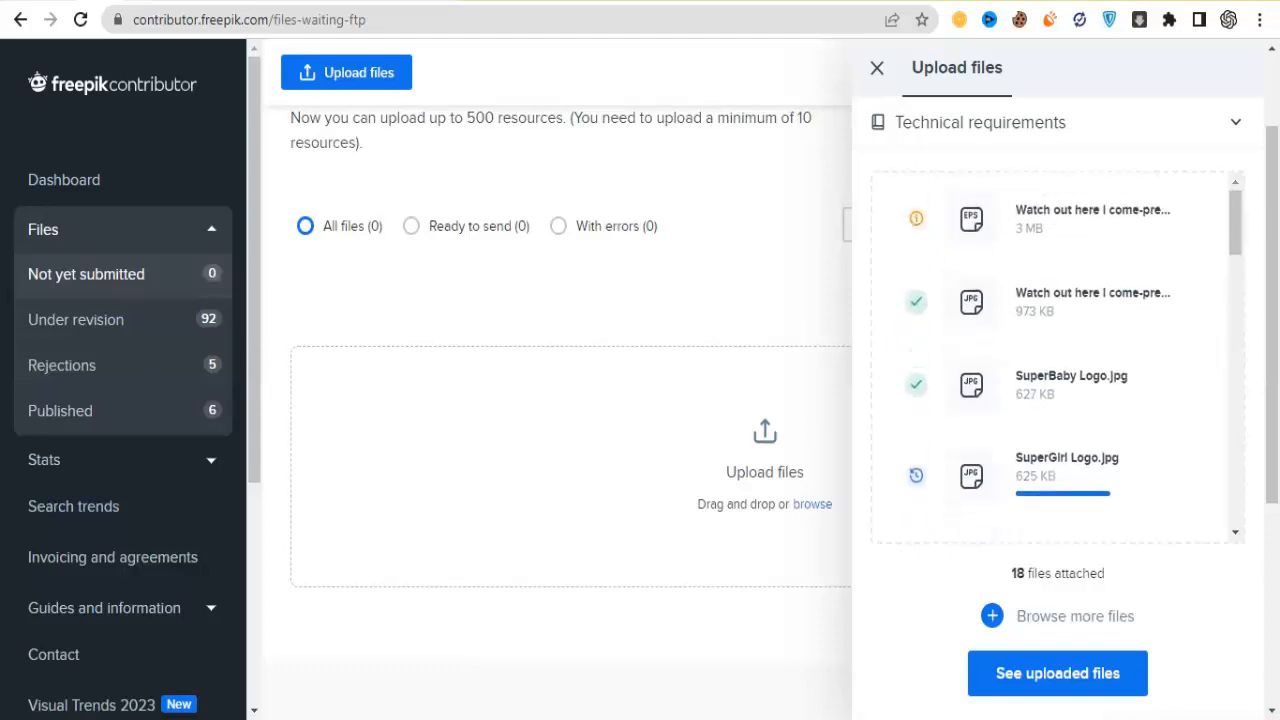
mouse_move(982, 226)
drag(1235, 236, 1241, 301)
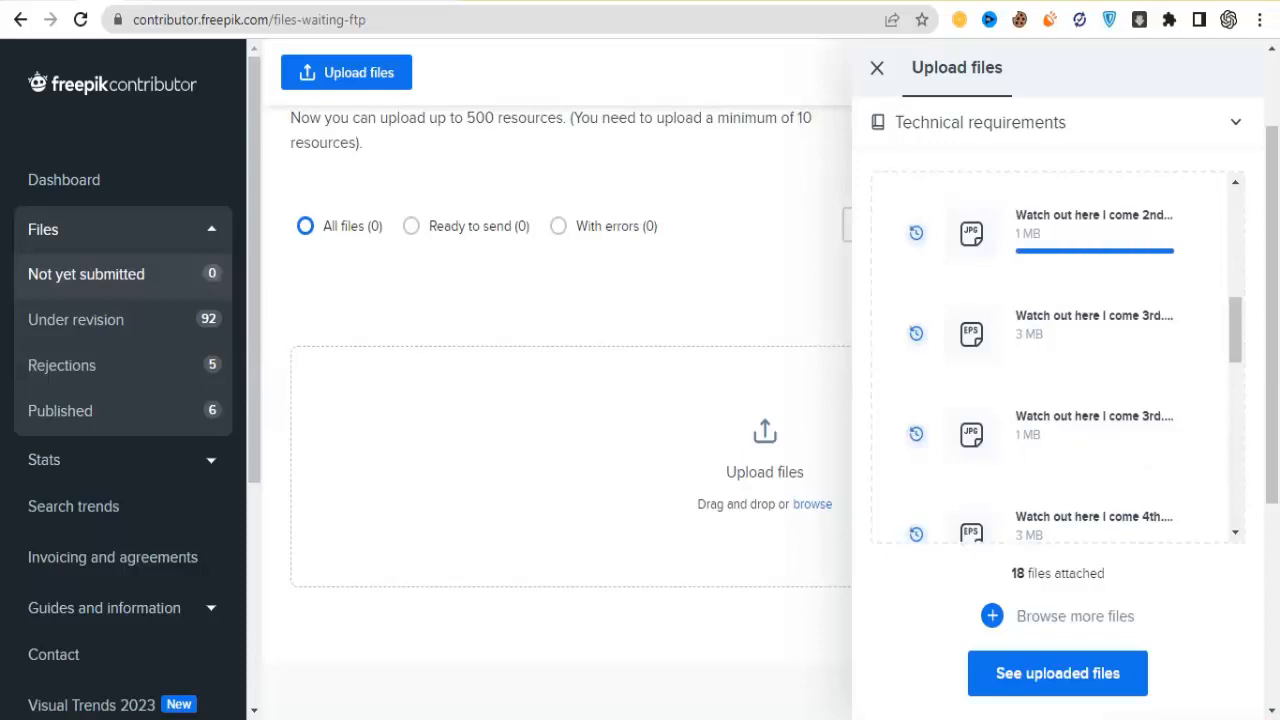
drag(1238, 337, 1238, 306)
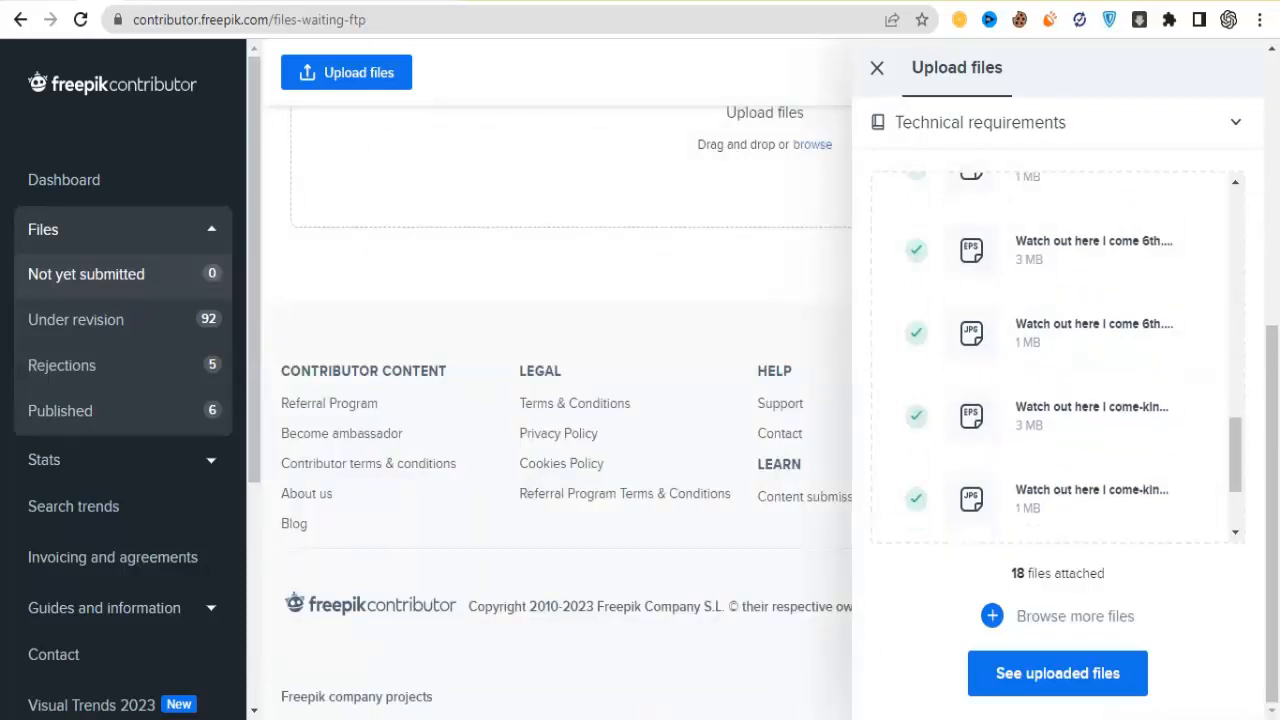
Open the list of uploaded files and look through the designs and their error labels.
click(1058, 673)
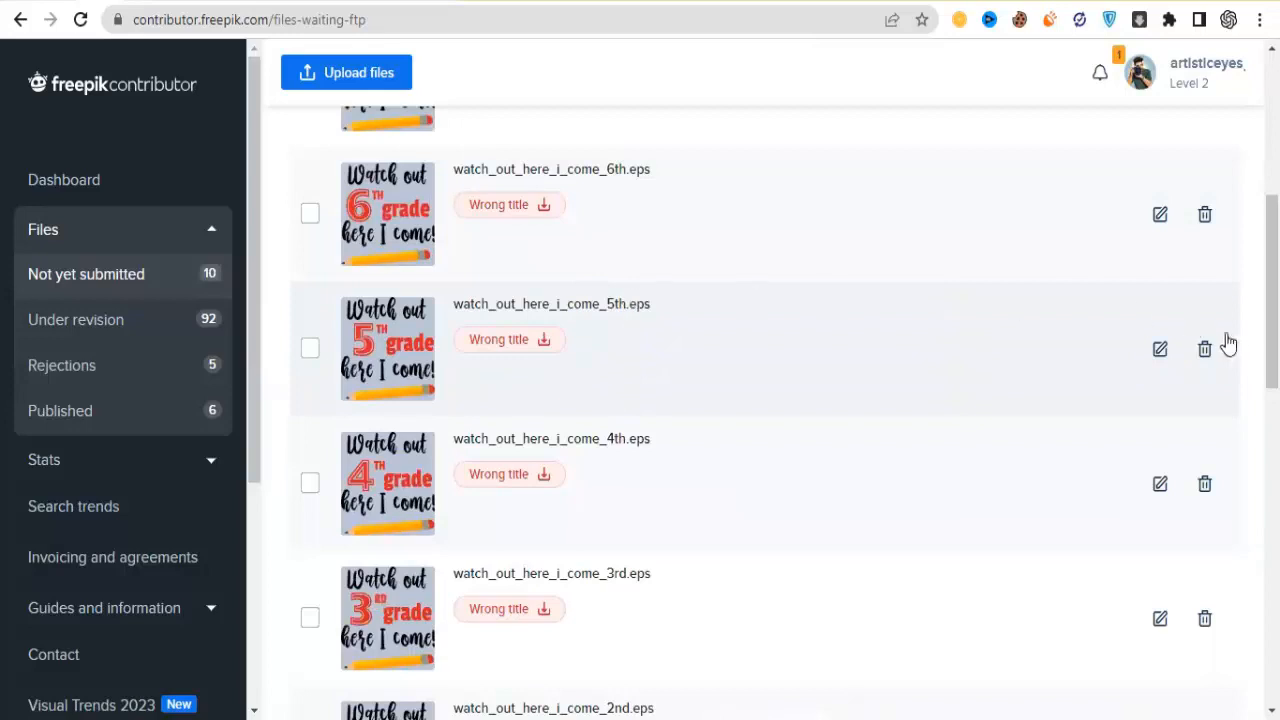
drag(1272, 350, 1272, 277)
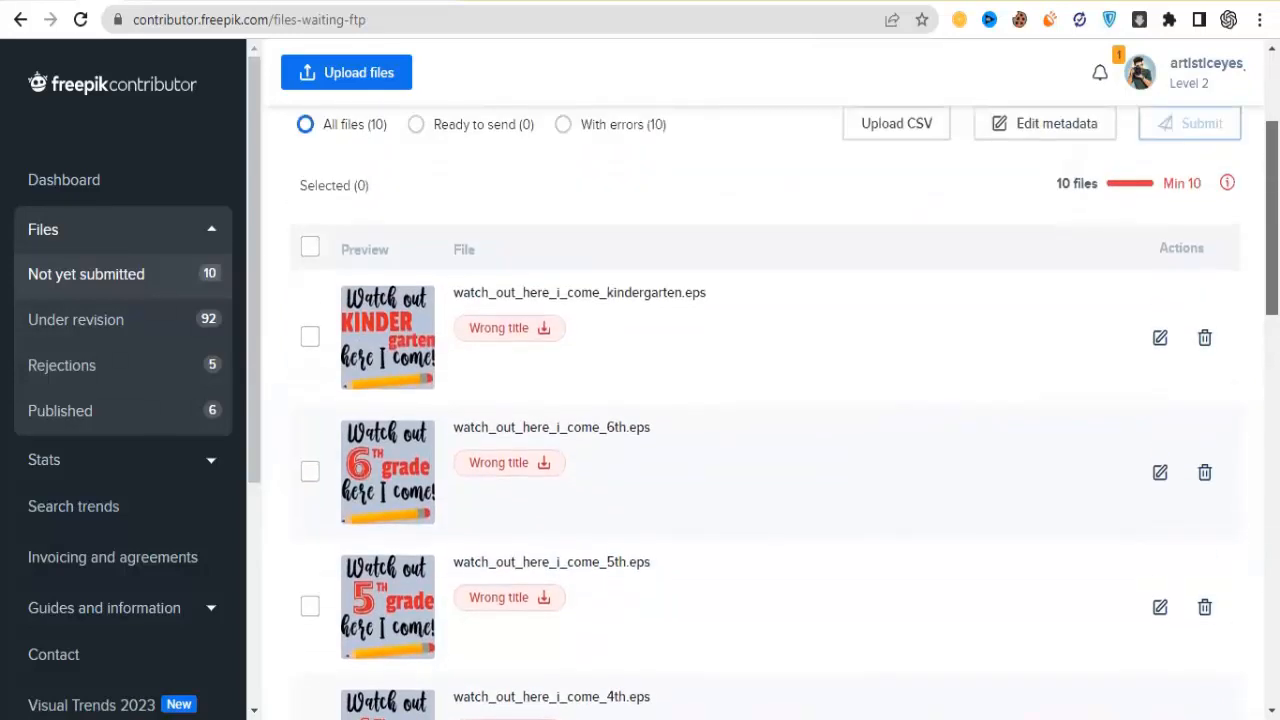
mouse_move(1272, 218)
mouse_down()
mouse_move(1272, 567)
mouse_move(1272, 237)
mouse_up()
Open the "Wrong title" guidance for the kindergarten file, read its recommendation and return to the file list.
click(487, 272)
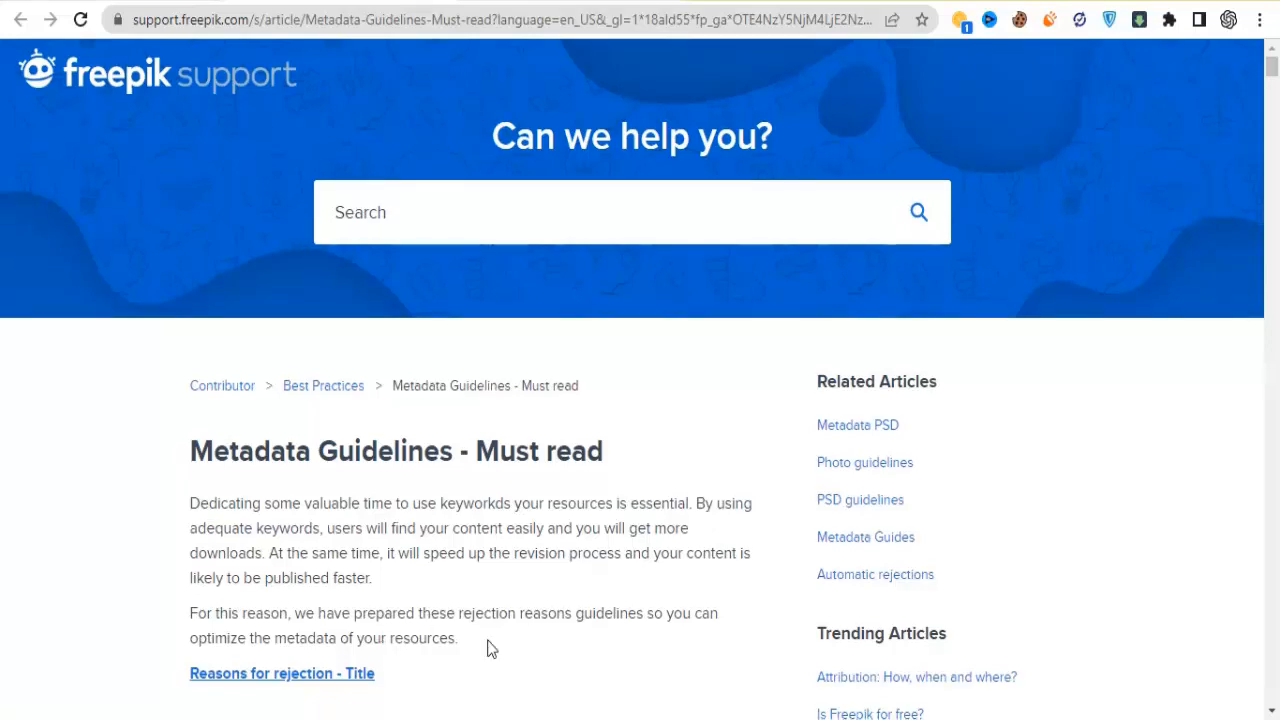
scroll(489, 648, down, 4)
click(232, 394)
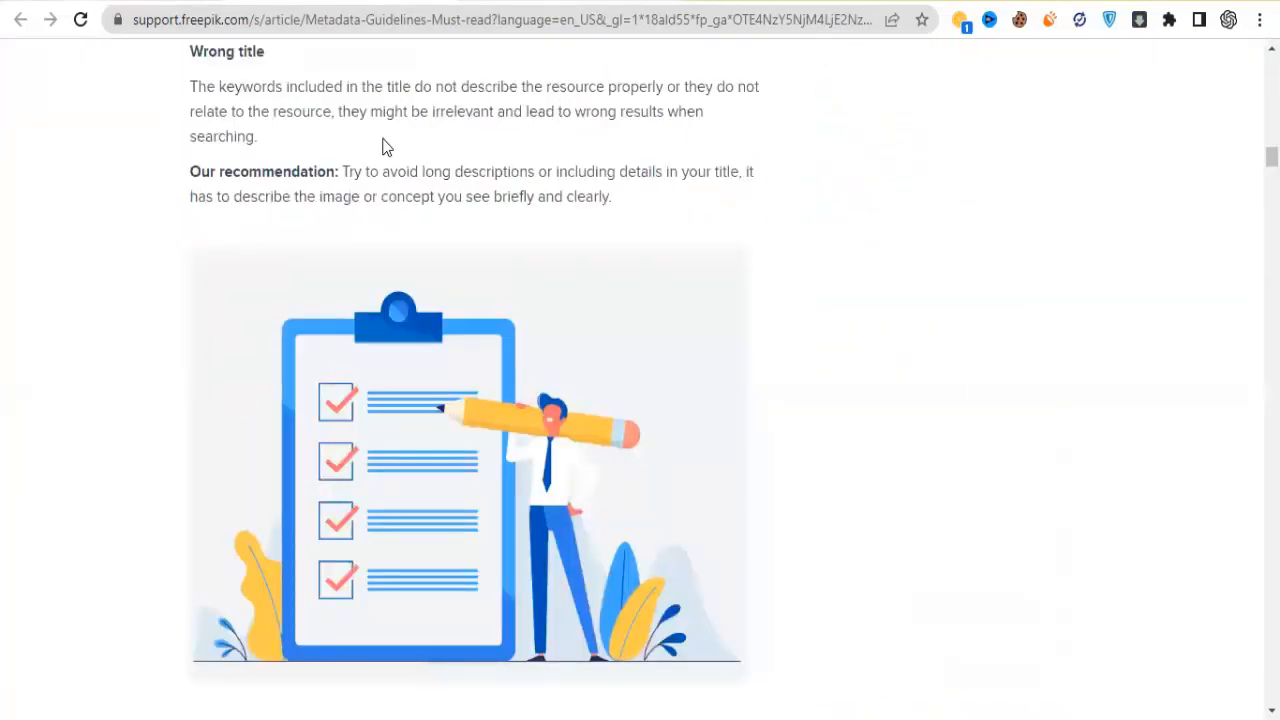
click(310, 2)
mouse_move(375, 306)
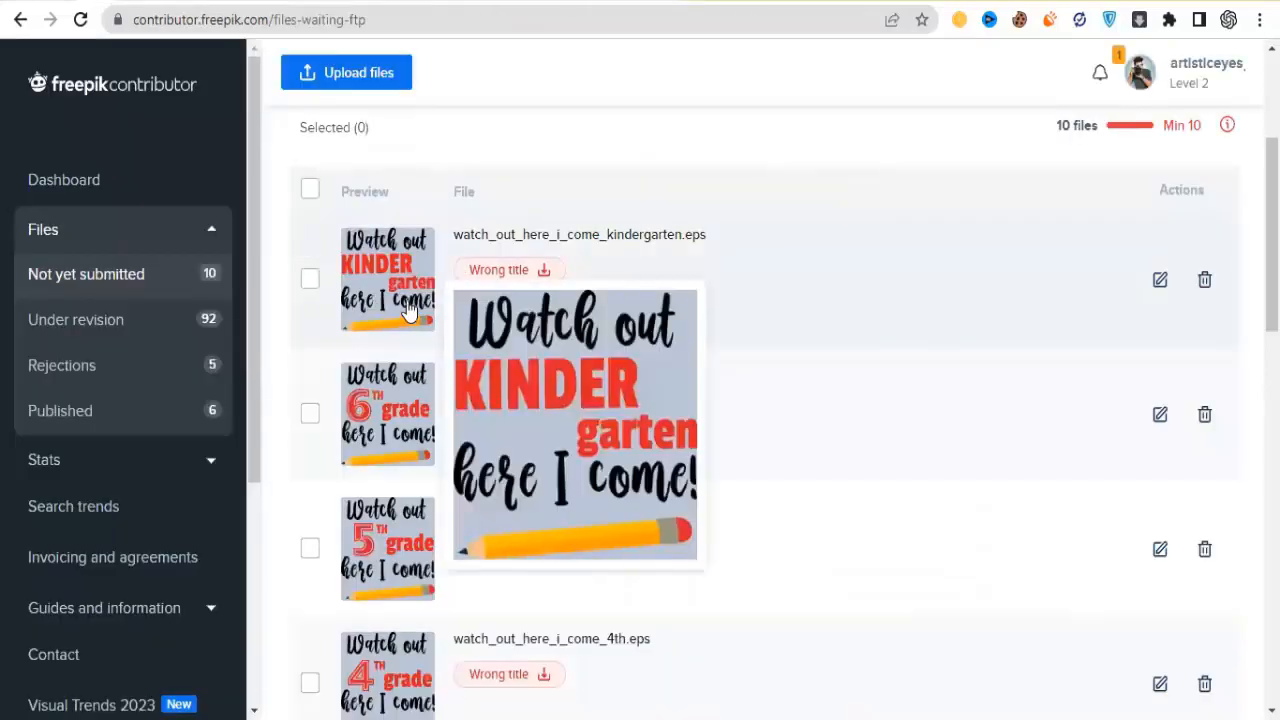
click(396, 302)
click(390, 414)
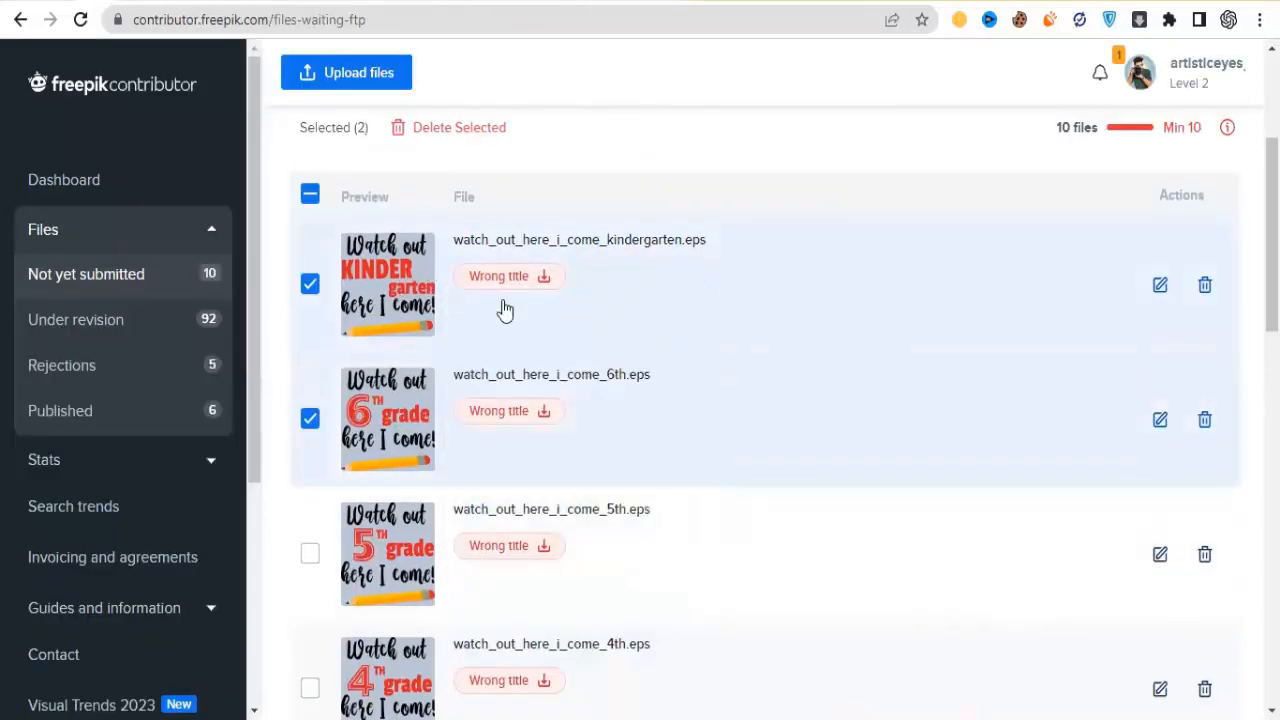
scroll(1095, 180, up, 4)
scroll(1095, 180, down, 6)
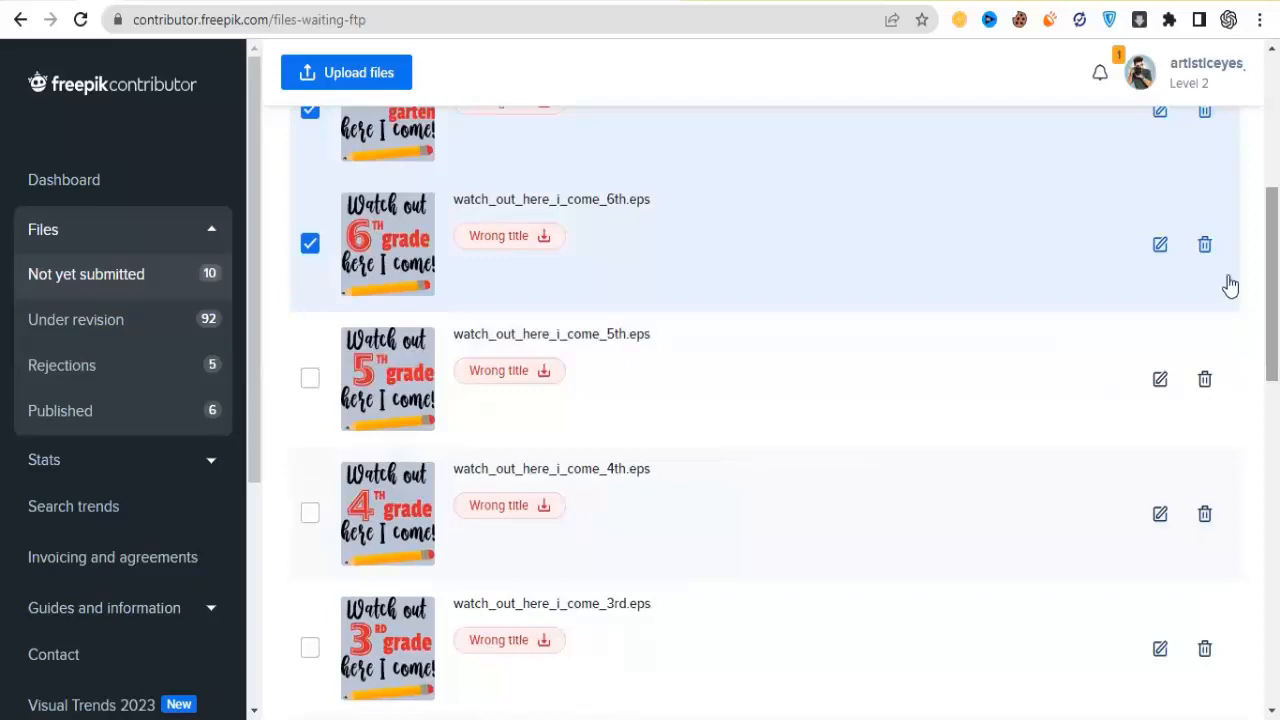
scroll(1229, 286, up, 3)
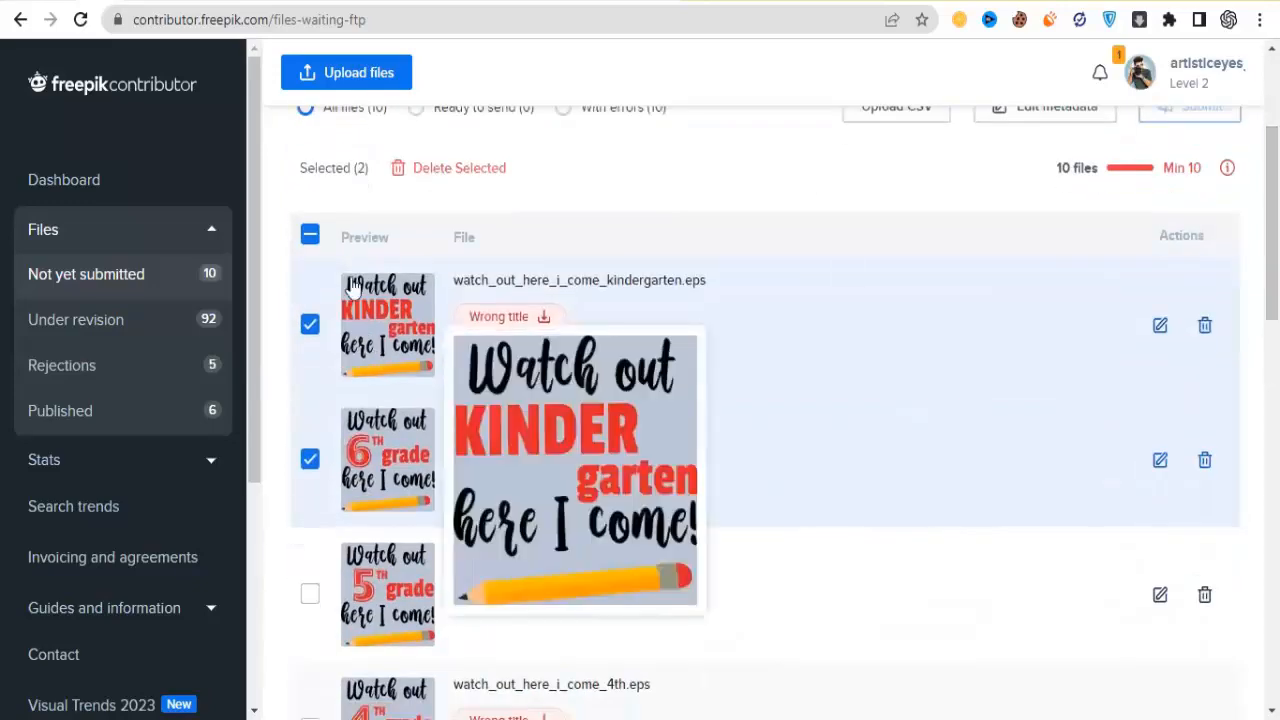
click(310, 234)
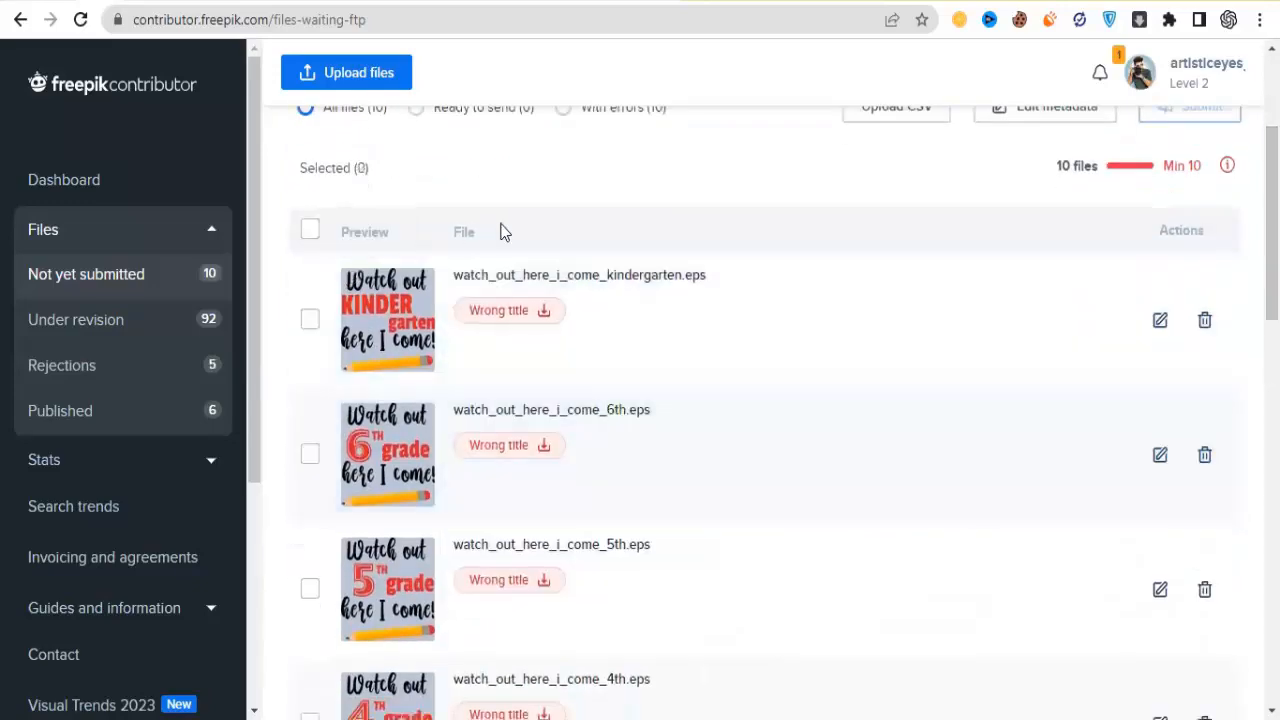
Open metadata editing for the uploaded files and title the kindergarten design "watch out kindergarten".
click(312, 232)
click(1043, 120)
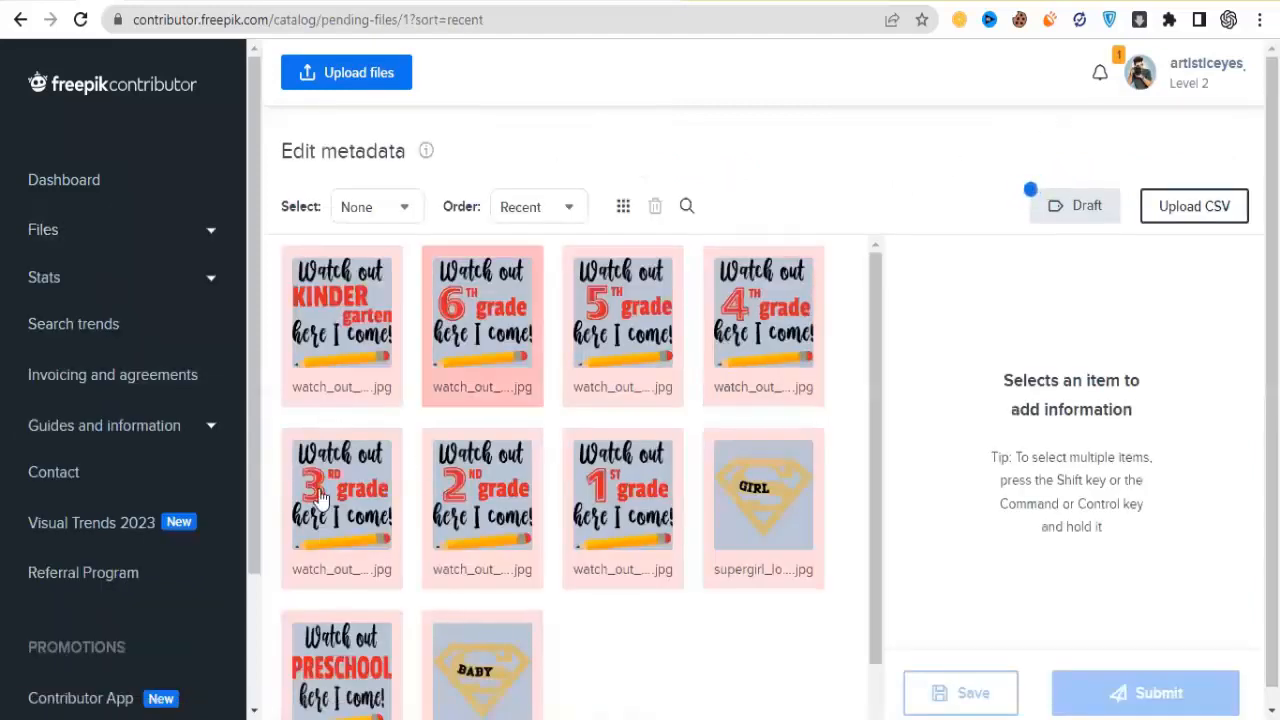
click(343, 380)
click(1048, 573)
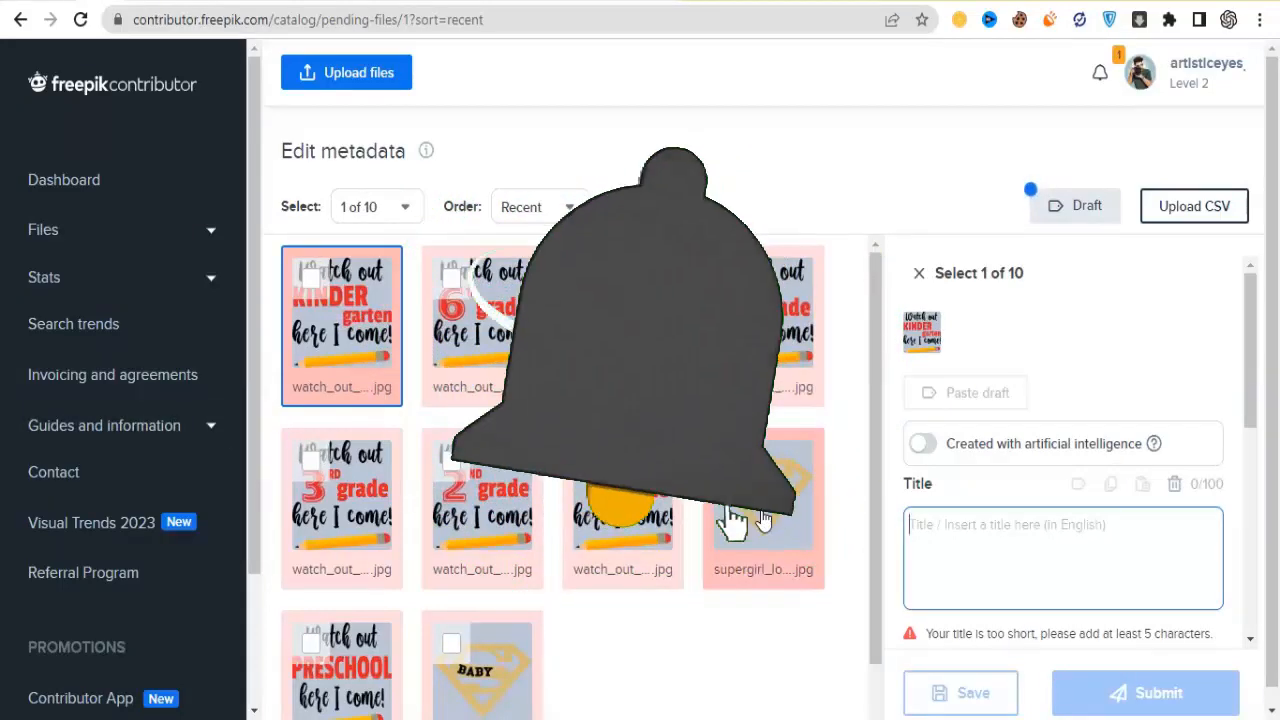
text(watcg)
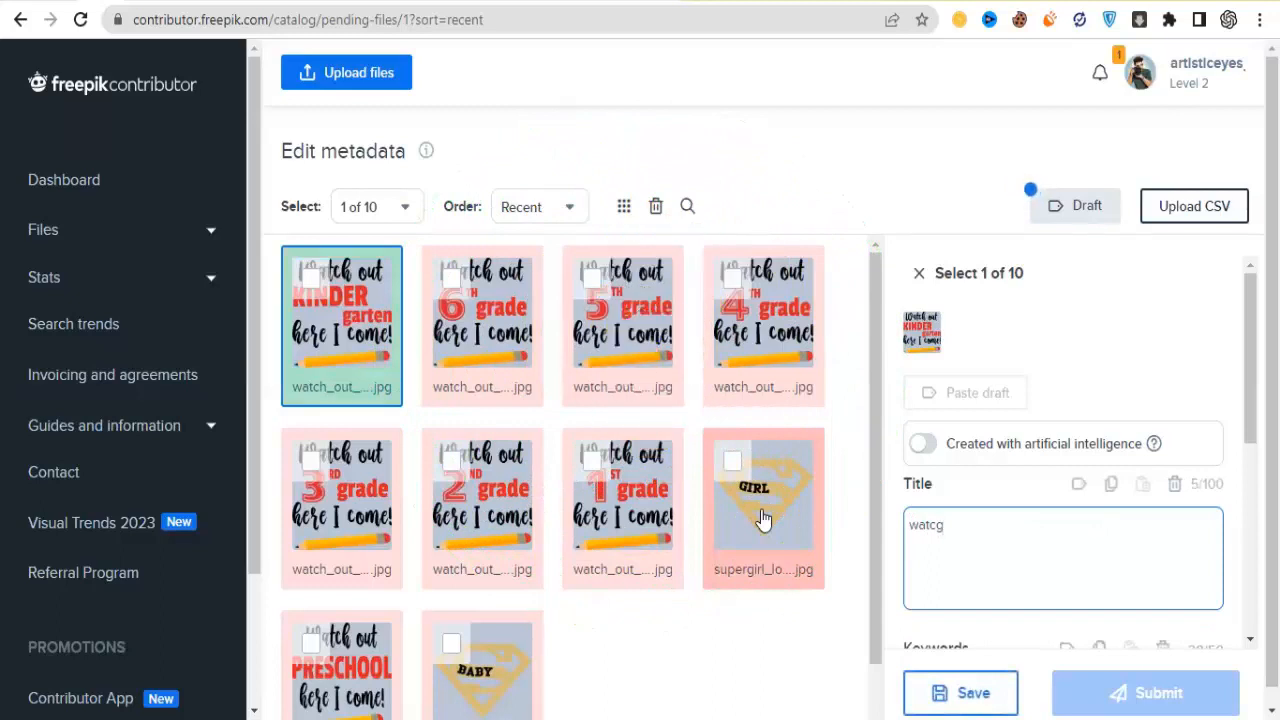
key(BackSpace)
text(h outyt)
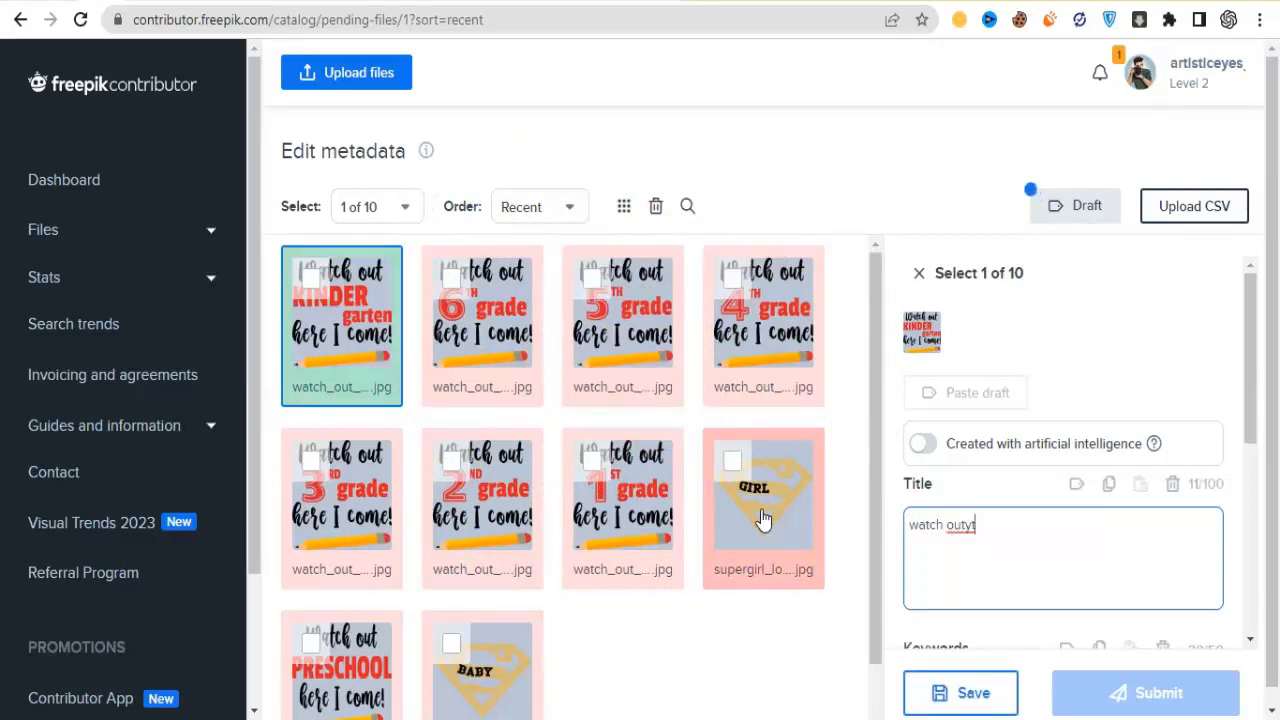
key(BackSpace)
key(BackSpace)
text(kin)
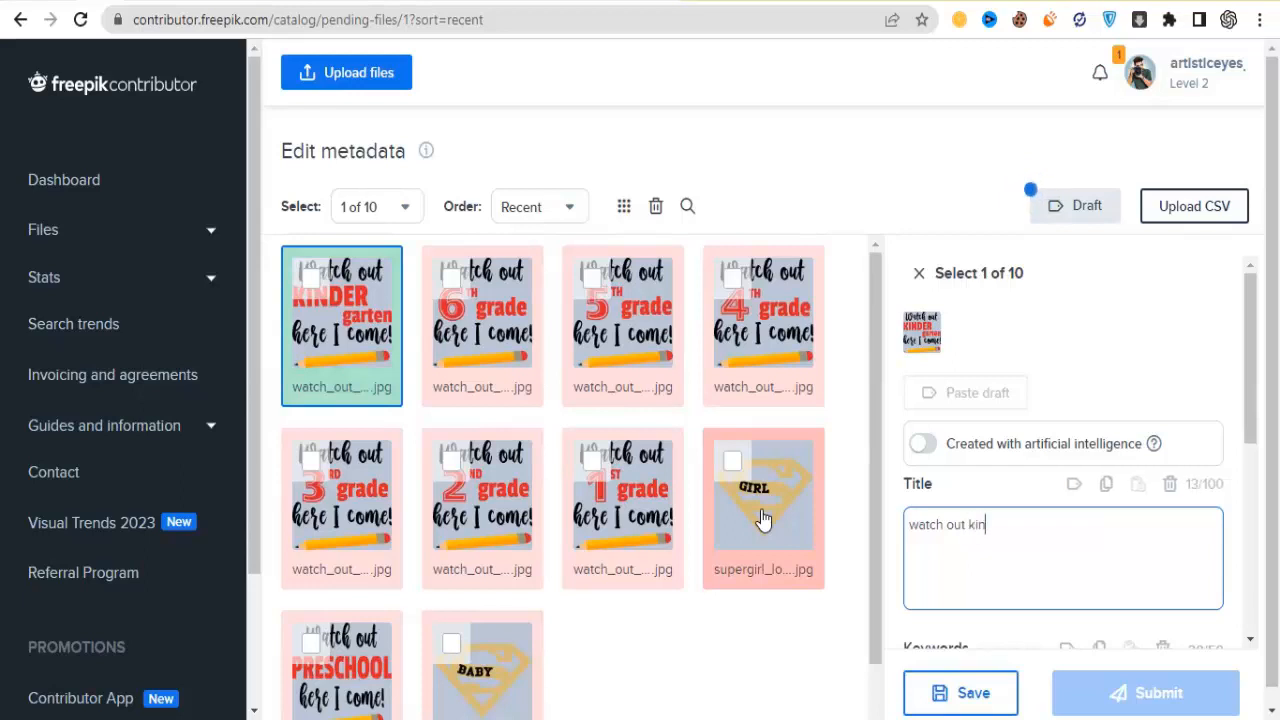
text(dergarten)
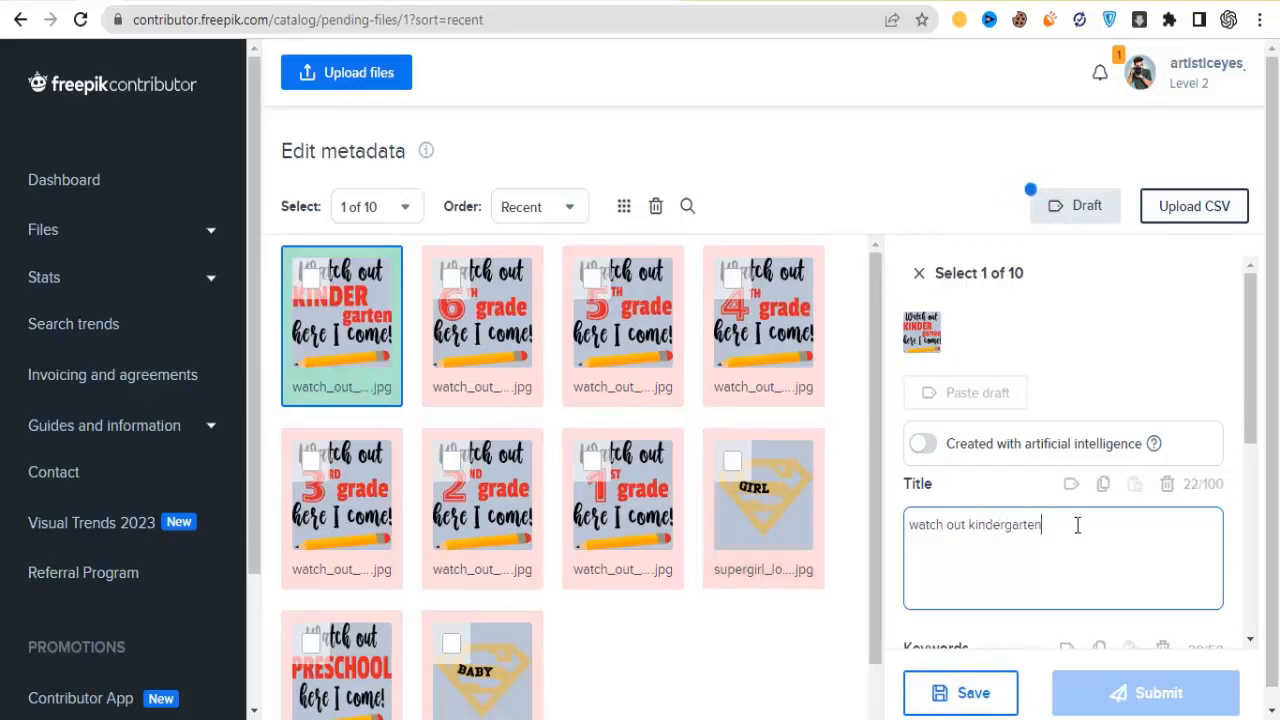
Set the title of the 6th grade design to "watchout 6th grade".
click(508, 350)
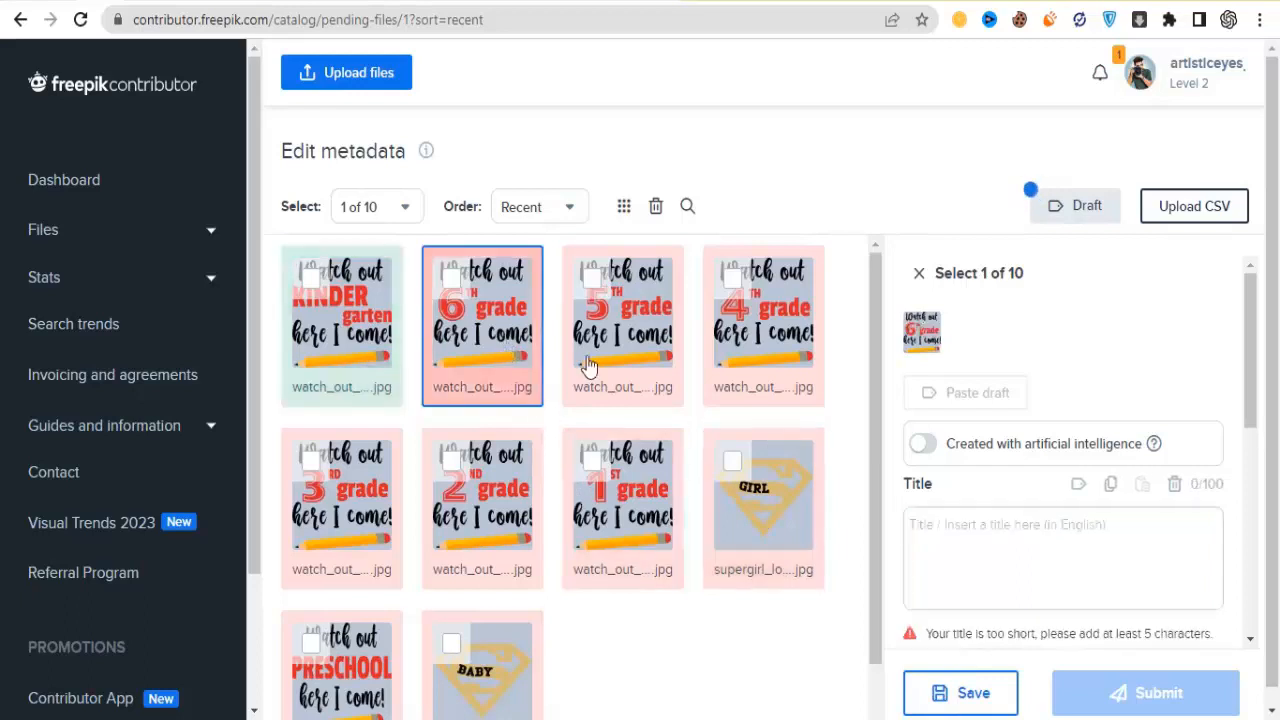
click(952, 560)
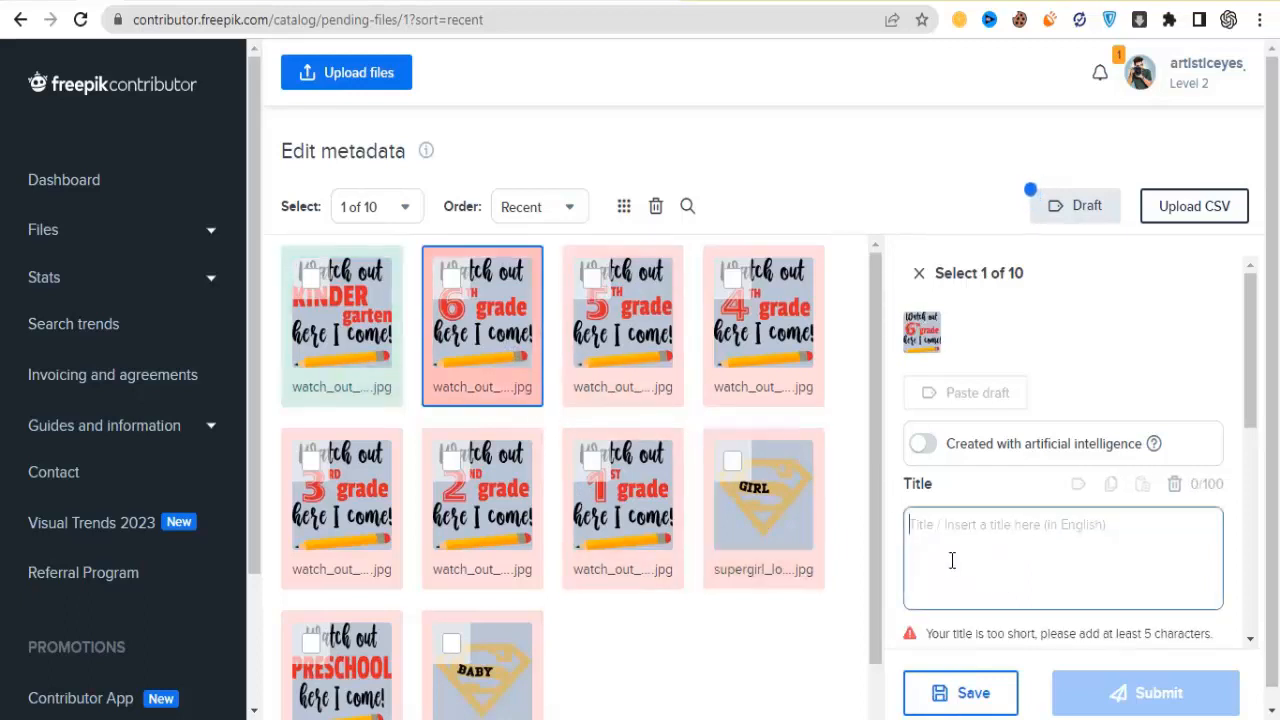
text(watcg)
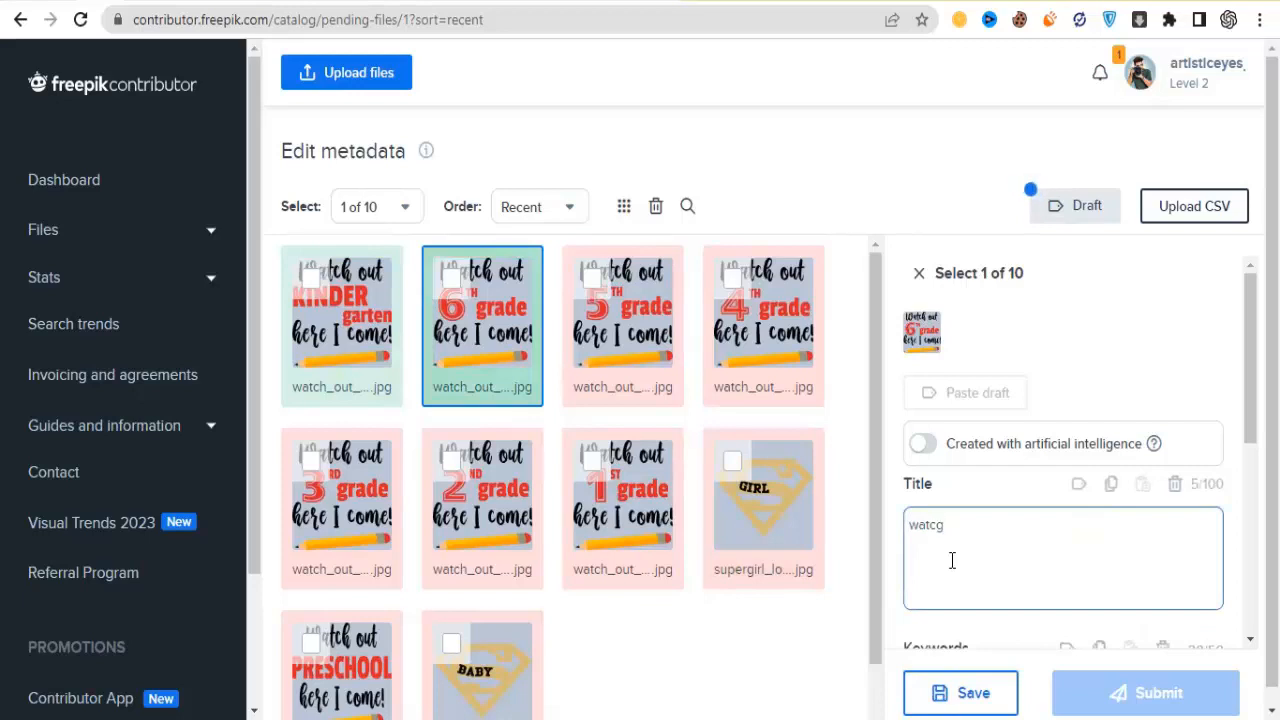
text(out)
key(BackSpace)
key(BackSpace)
key(BackSpace)
key(BackSpace)
key(BackSpace)
text(hout)
text(6th)
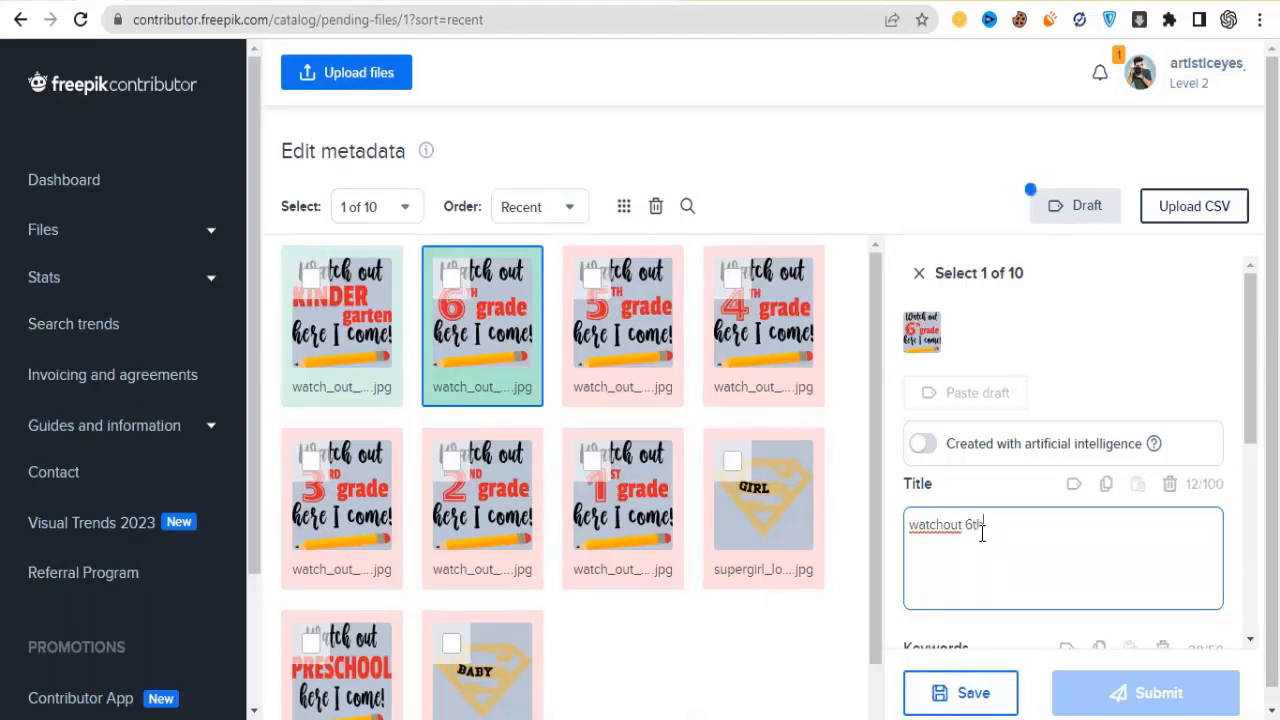
text( grade)
Copy the 6th grade title to the 5th grade design and change it to "watchout 5th grade".
key(ctrl+a)
key(ctrl+c)
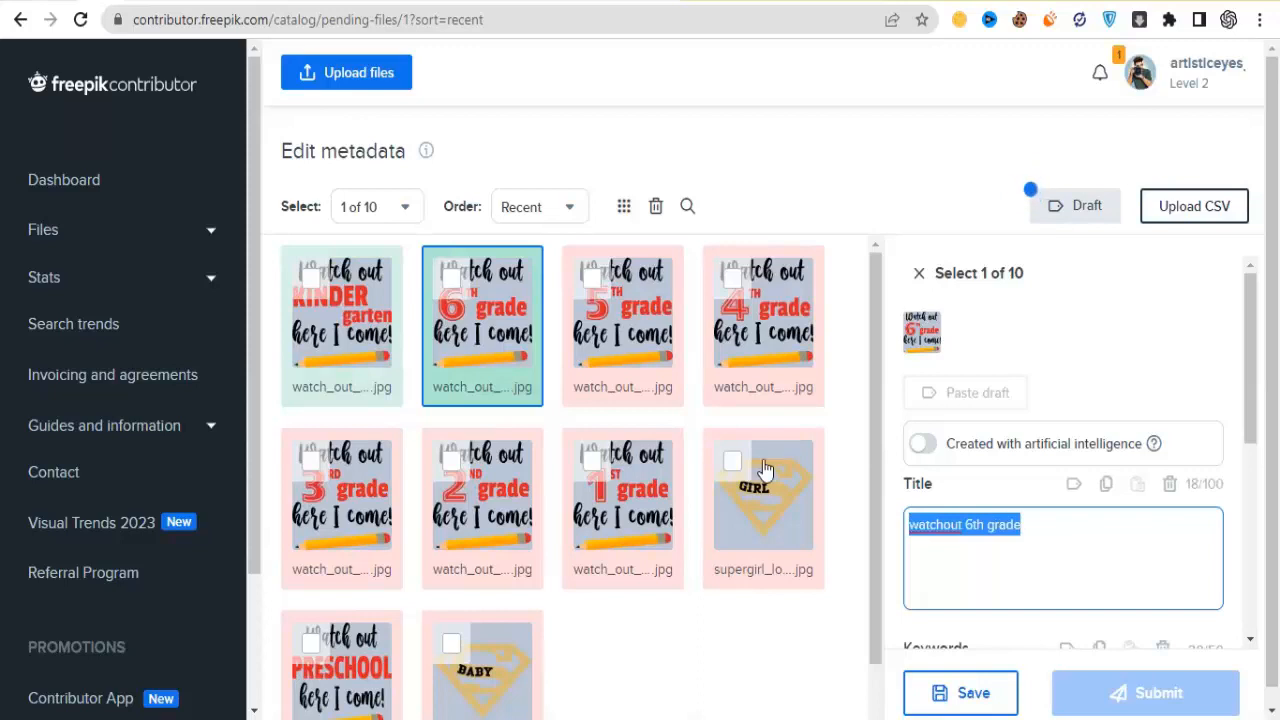
click(575, 350)
click(982, 544)
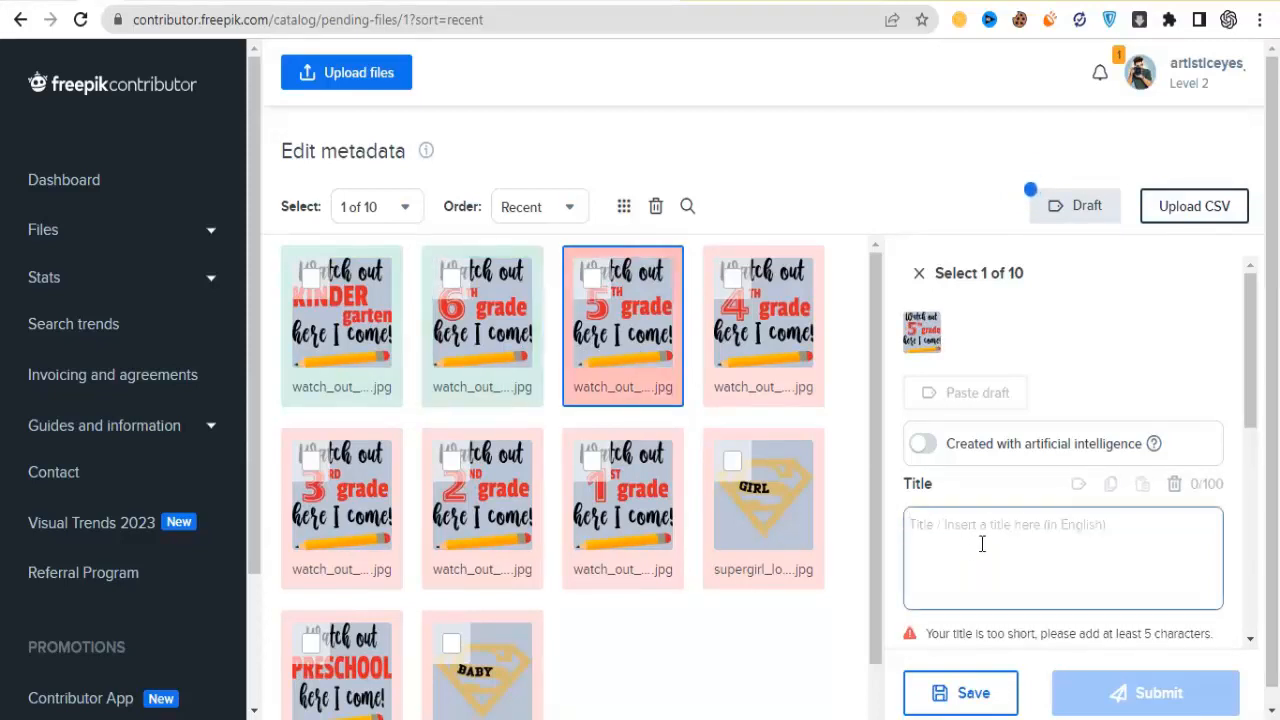
key(ctrl+v)
double_click(972, 524)
text(5th)
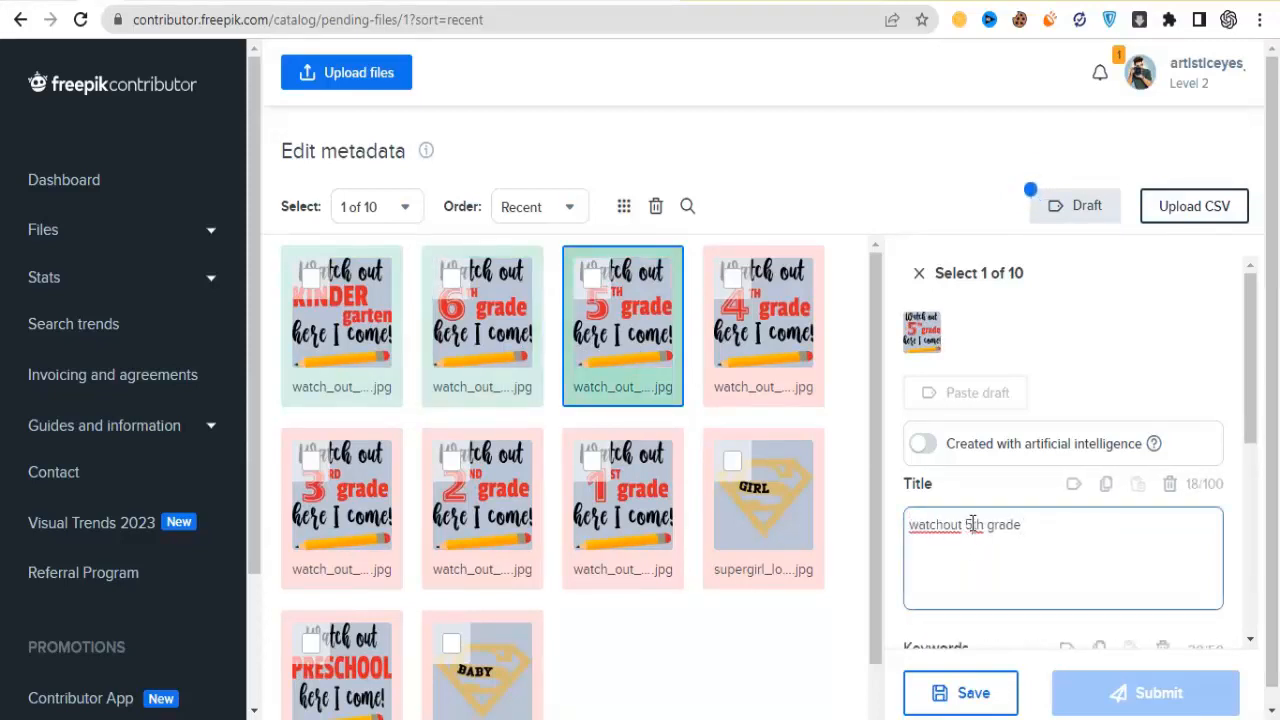
Paste the copied title into the 4th grade design and change it to "watchout 4th grade".
click(805, 340)
click(1013, 558)
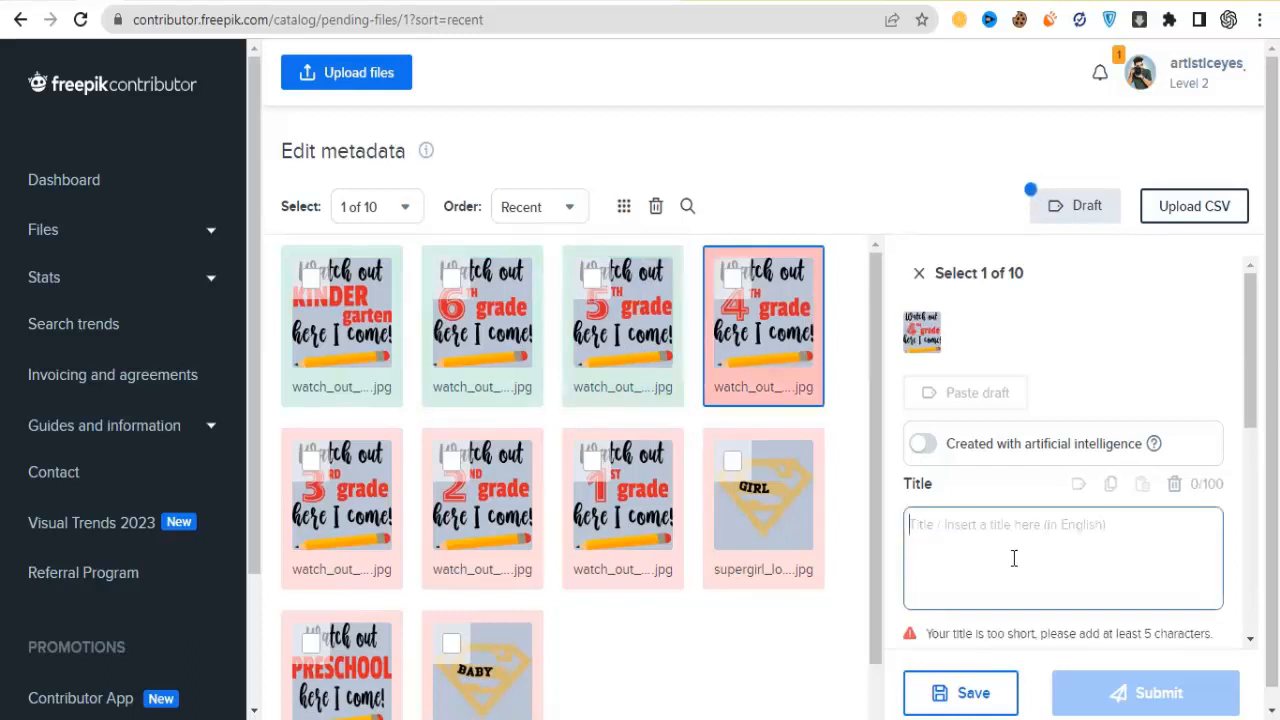
key(ctrl+v)
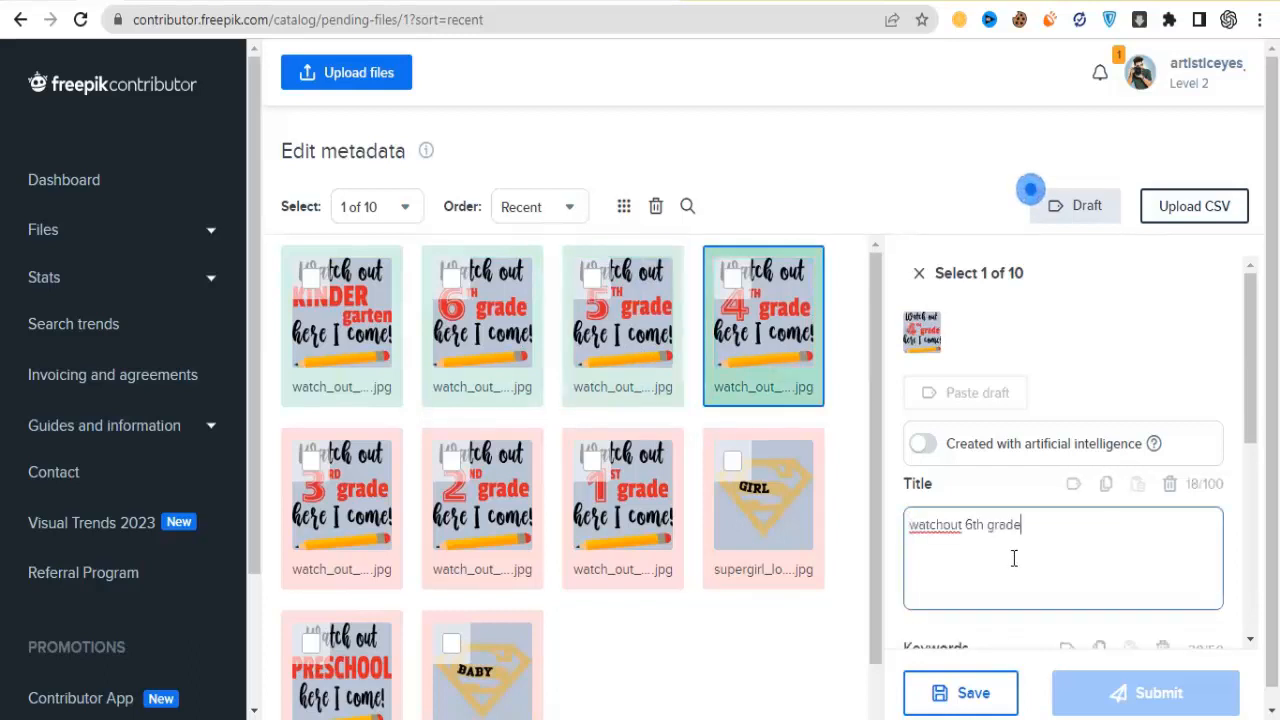
click(972, 524)
key(BackSpace)
text(4)
Paste the copied title into the 3rd grade design and replace the number to give "watchout 3th grade".
click(400, 530)
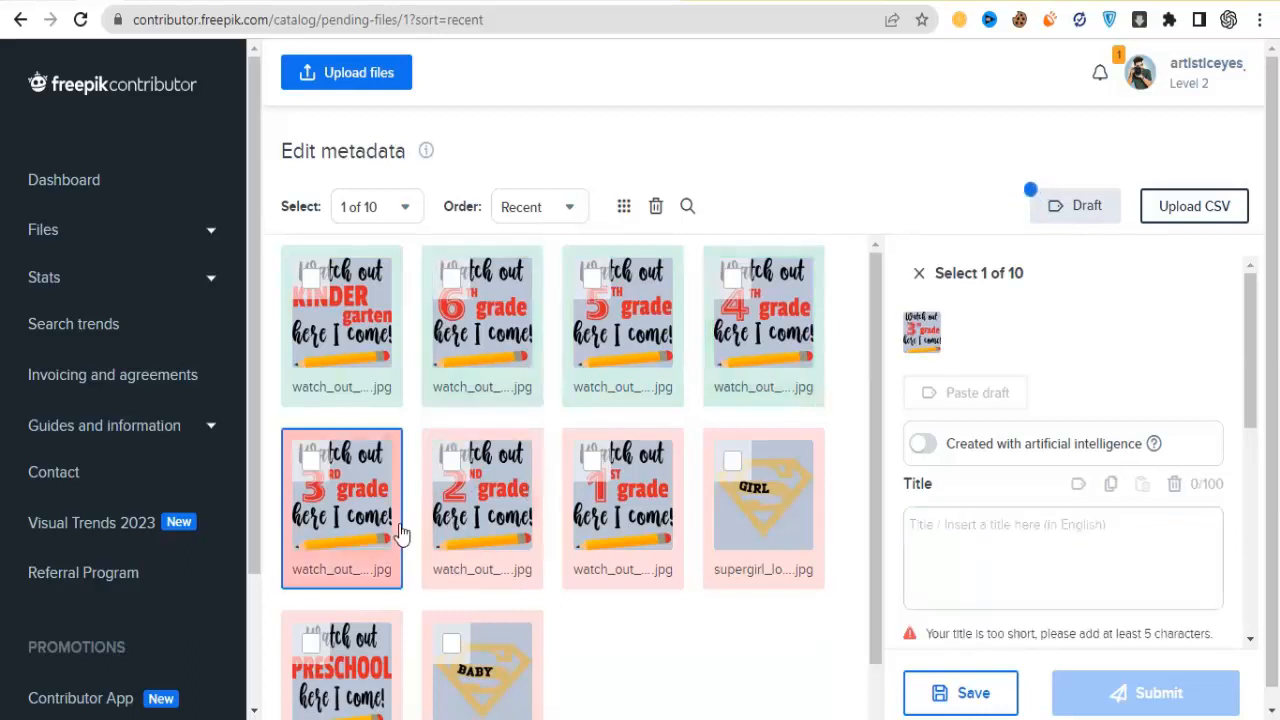
click(952, 540)
key(ctrl+v)
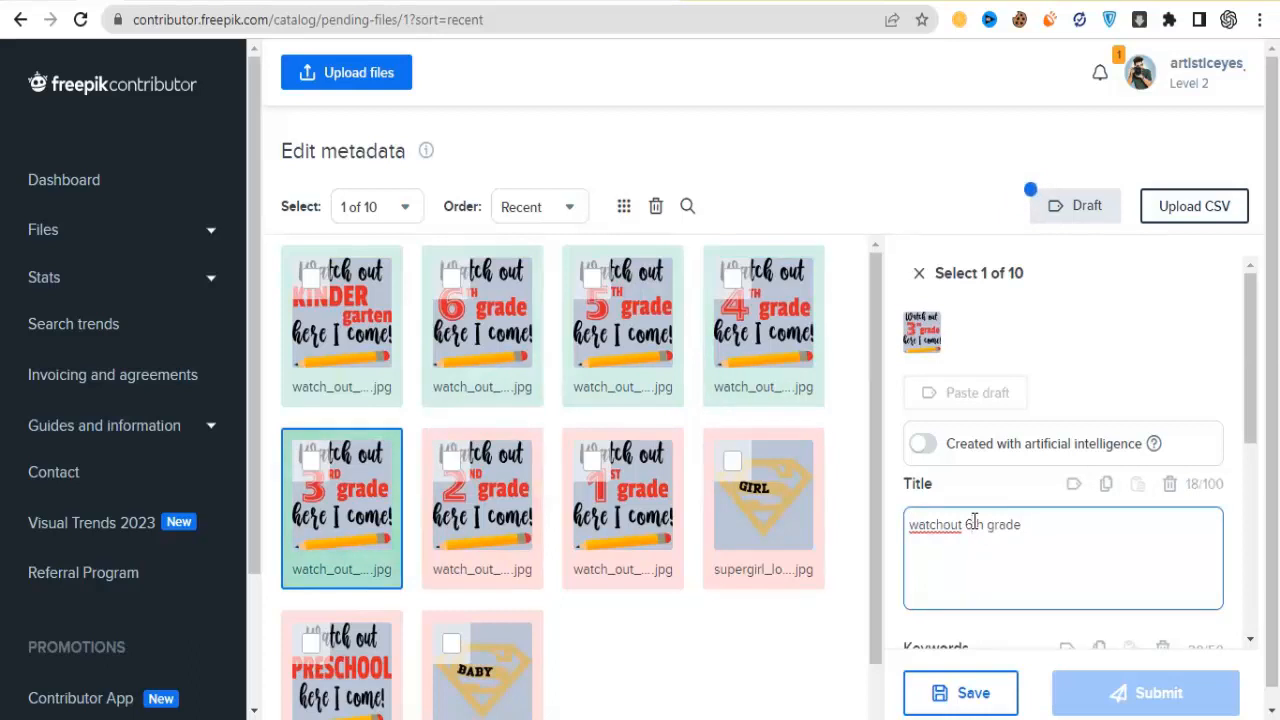
click(974, 521)
key(BackSpace)
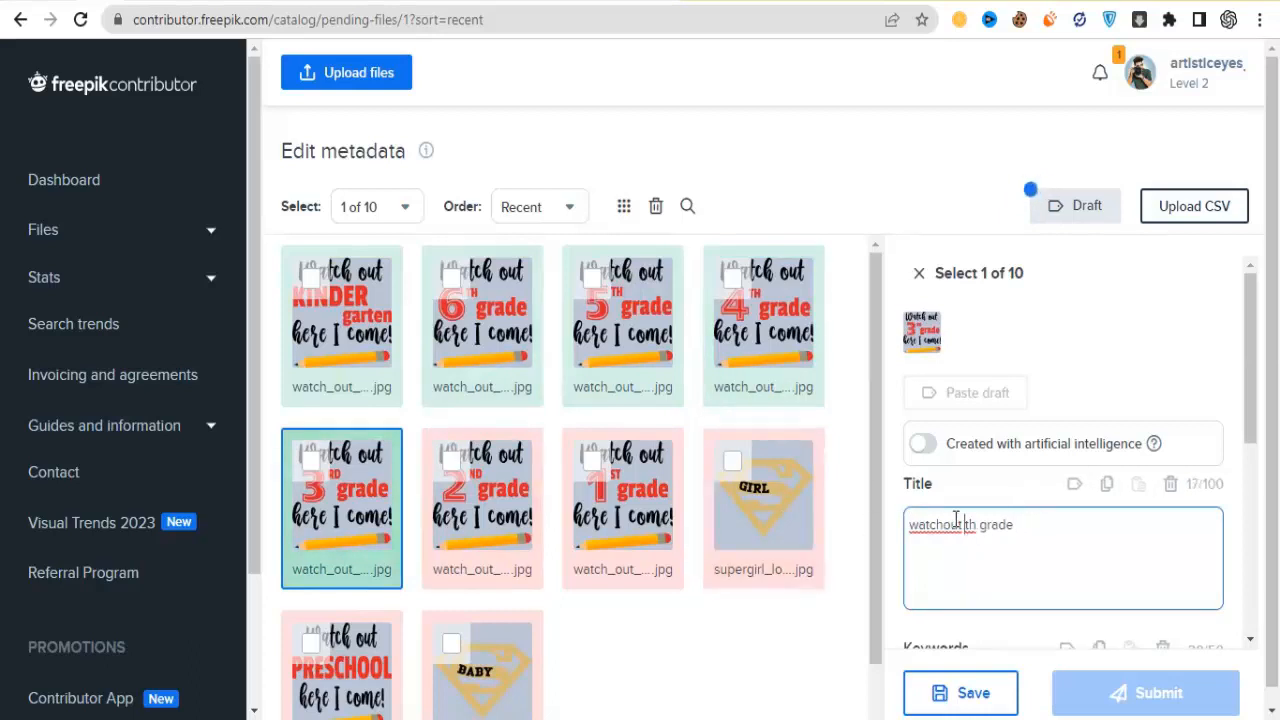
text(3)
Paste the copied title into the 2nd grade design and replace the number to give "watchout 2th grade".
click(510, 508)
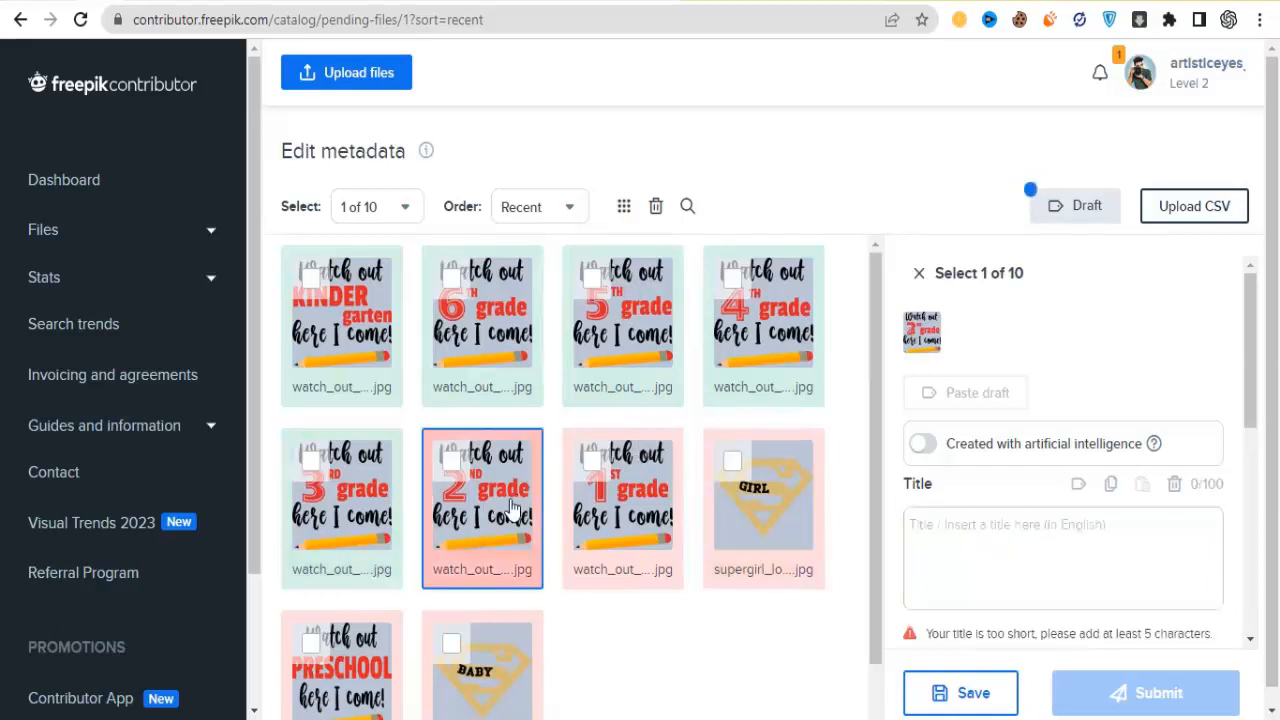
click(1032, 560)
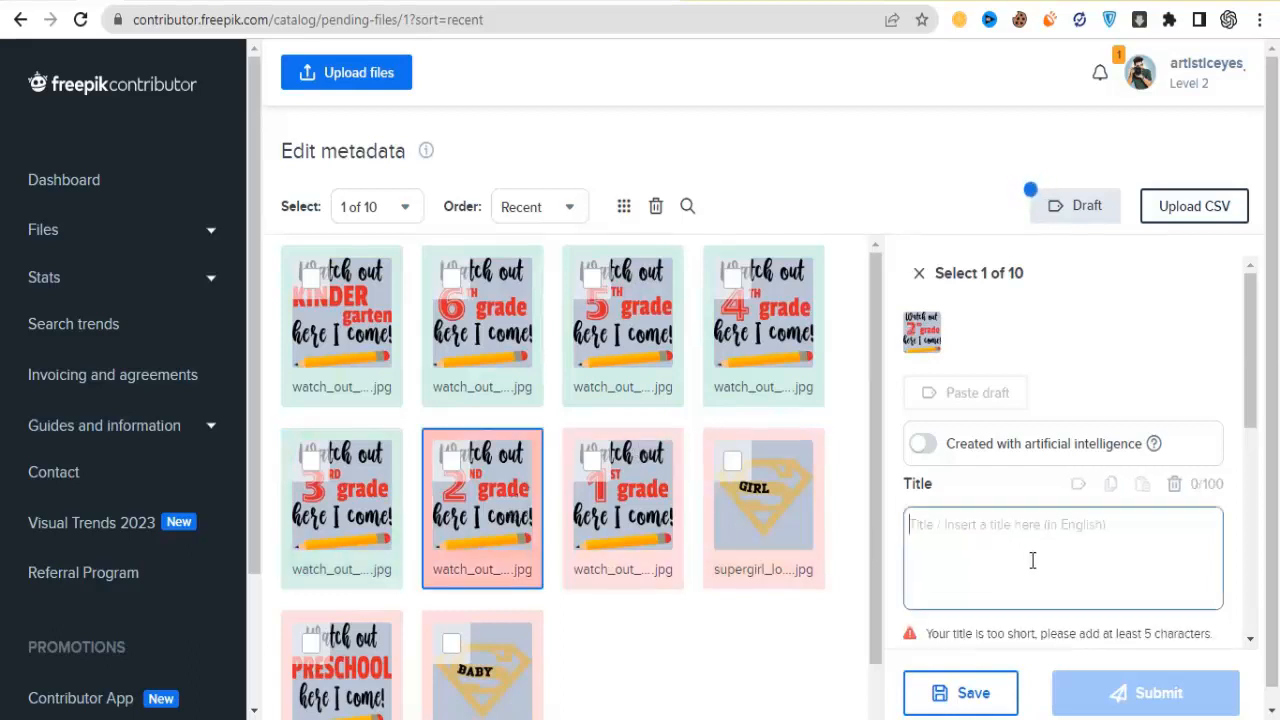
key(ctrl+v)
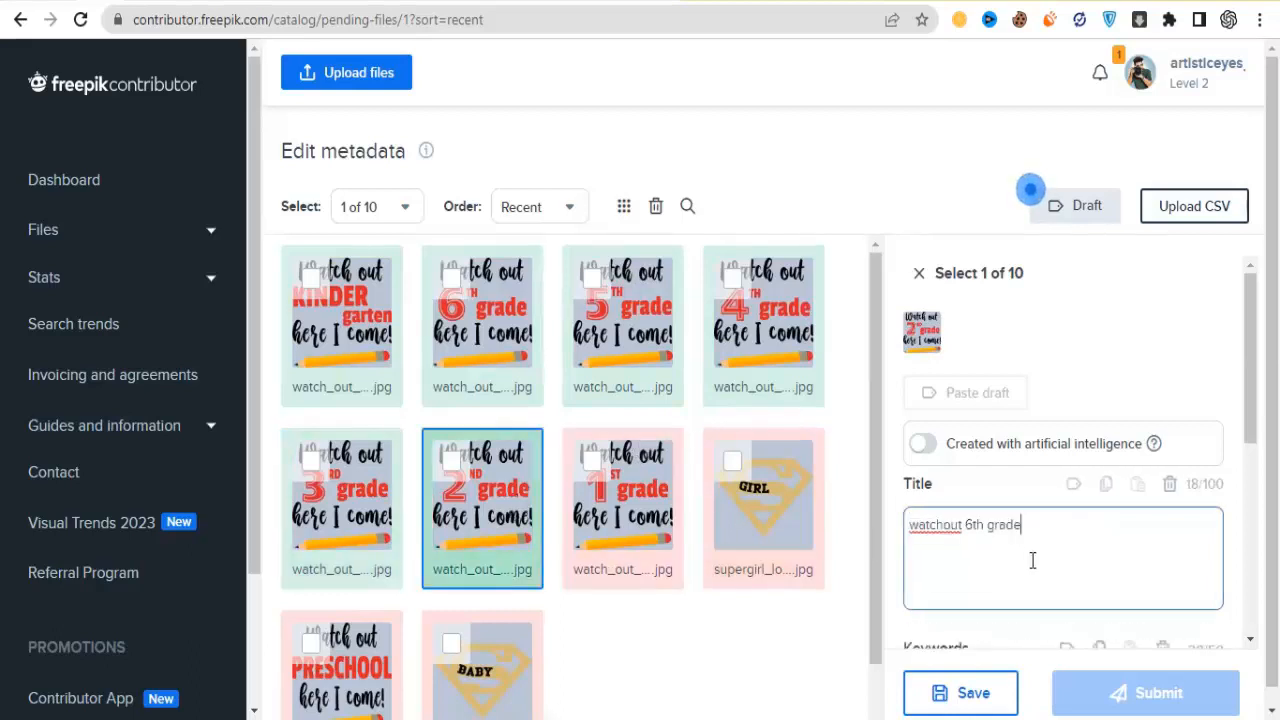
click(971, 525)
key(BackSpace)
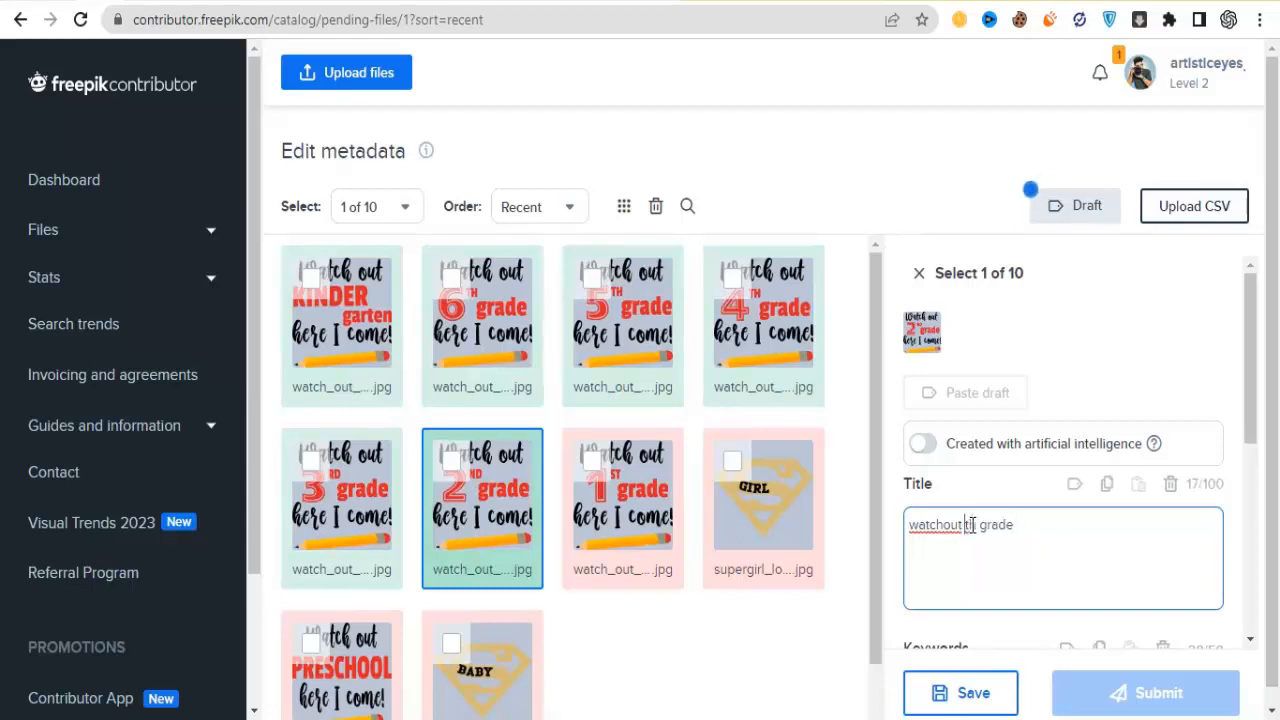
text(2)
Paste the copied title into the 1st grade design and change it to "watchout 1st grade".
click(623, 530)
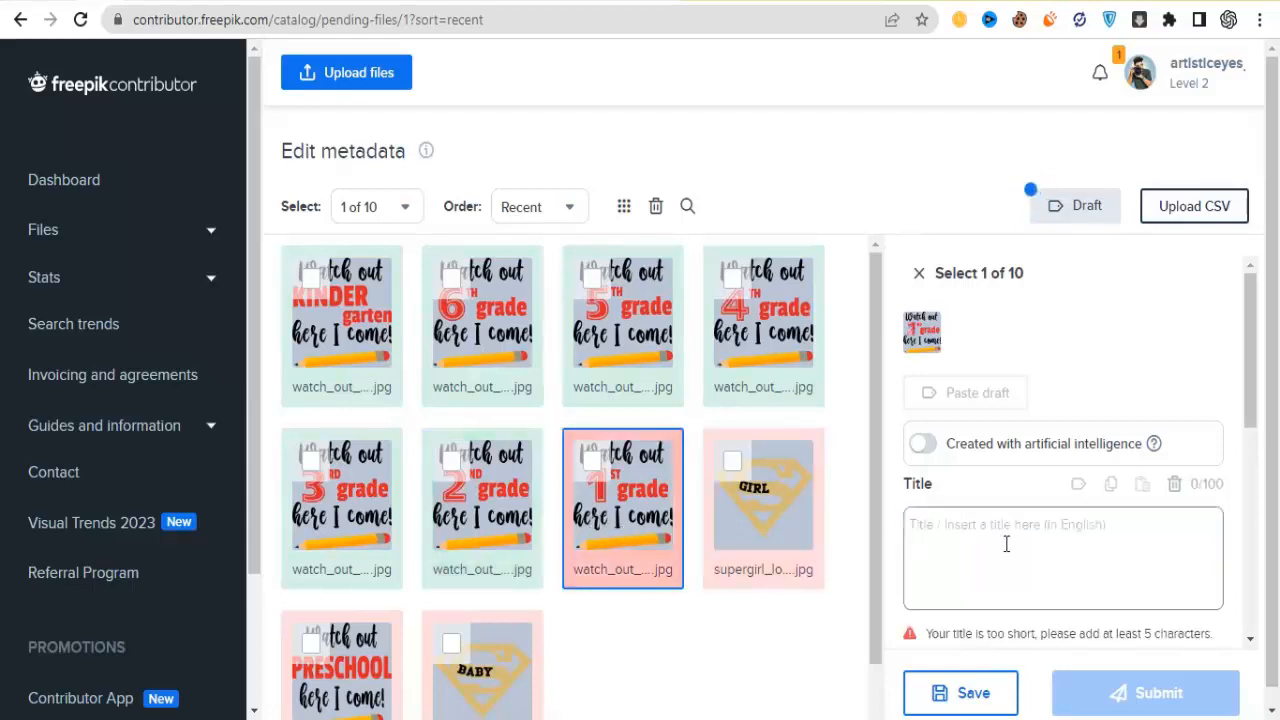
click(1006, 544)
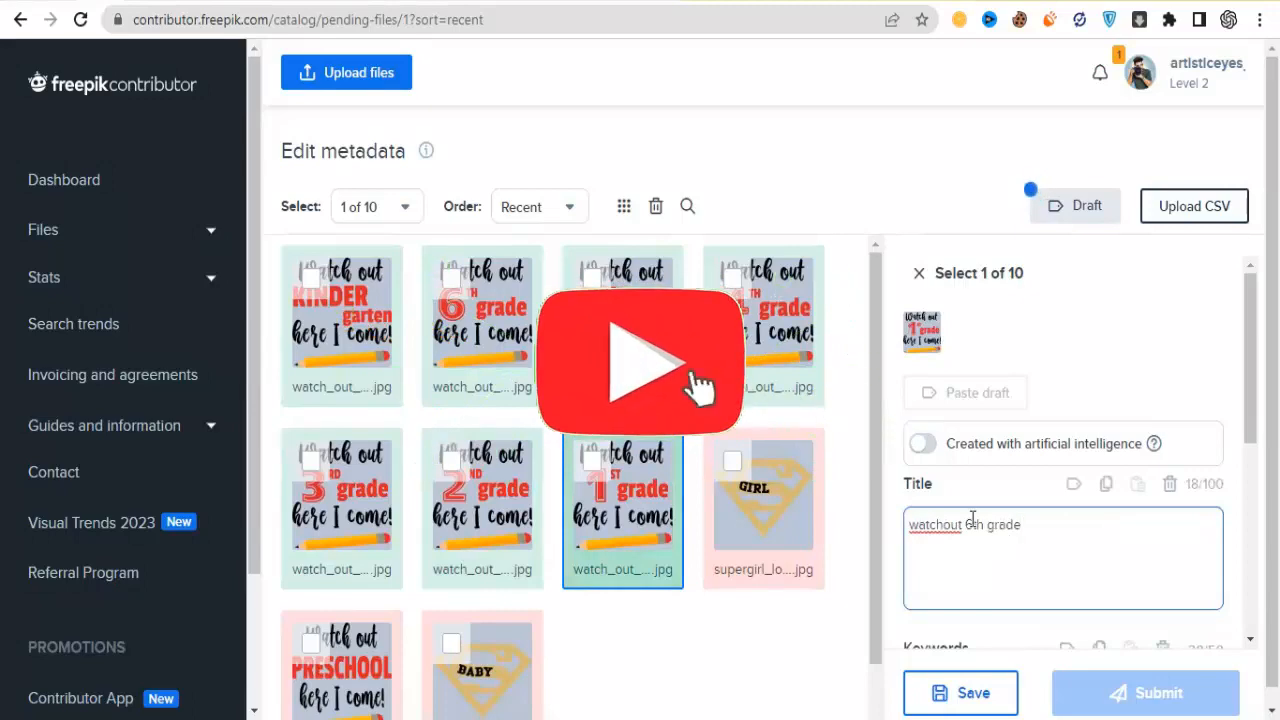
click(971, 524)
key(BackSpace)
text(1)
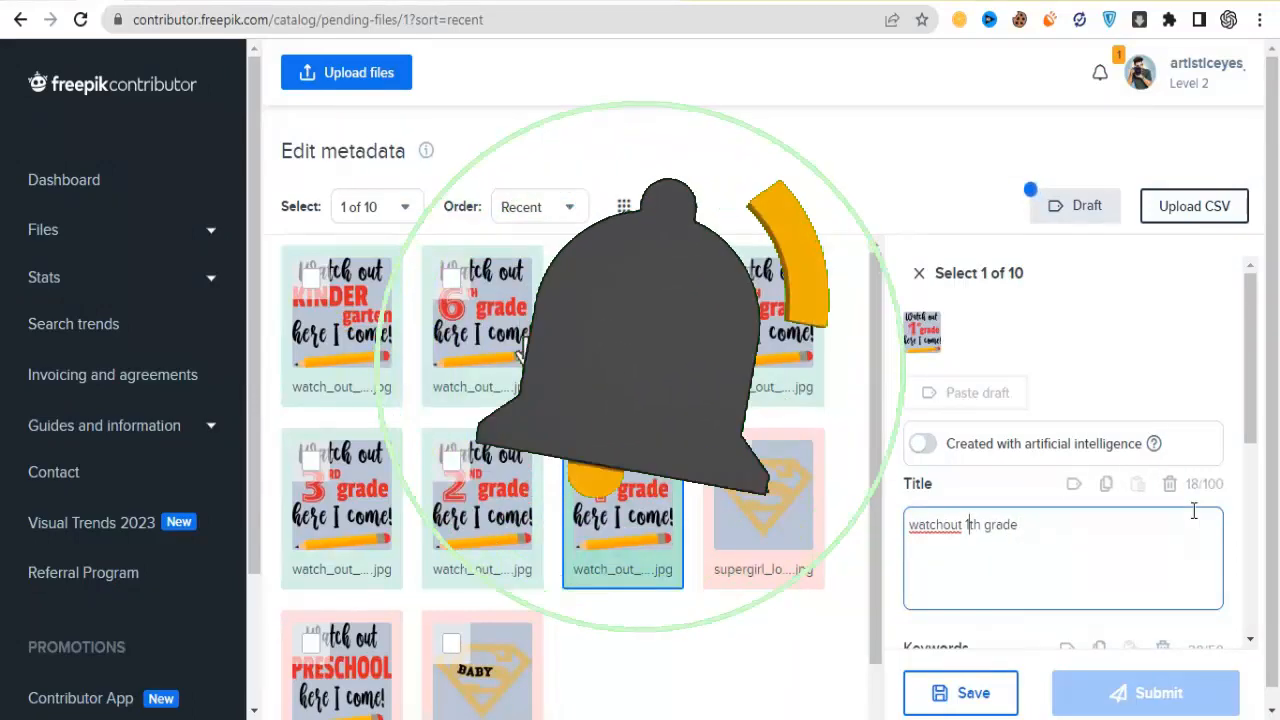
key(Right)
key(Delete)
key(BackSpace)
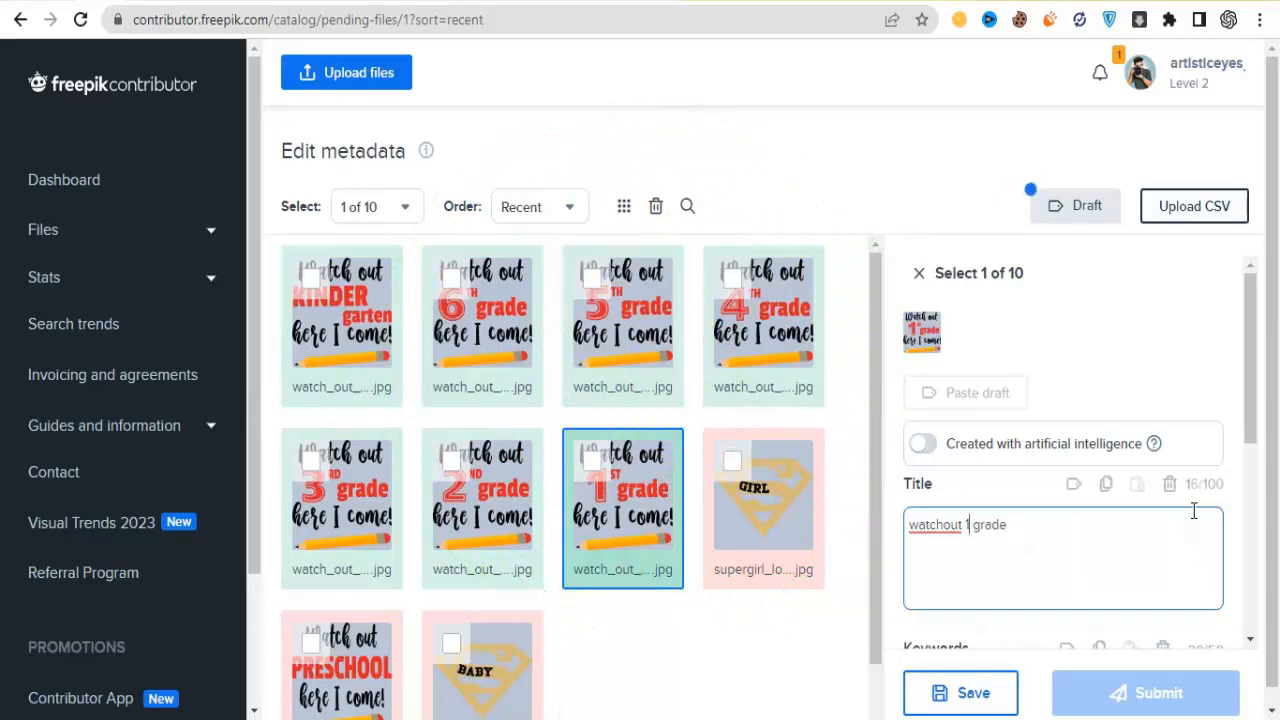
text(st)
Correct the ordinal in the 2nd grade design's title so it reads "watchout 2nd grade".
click(490, 505)
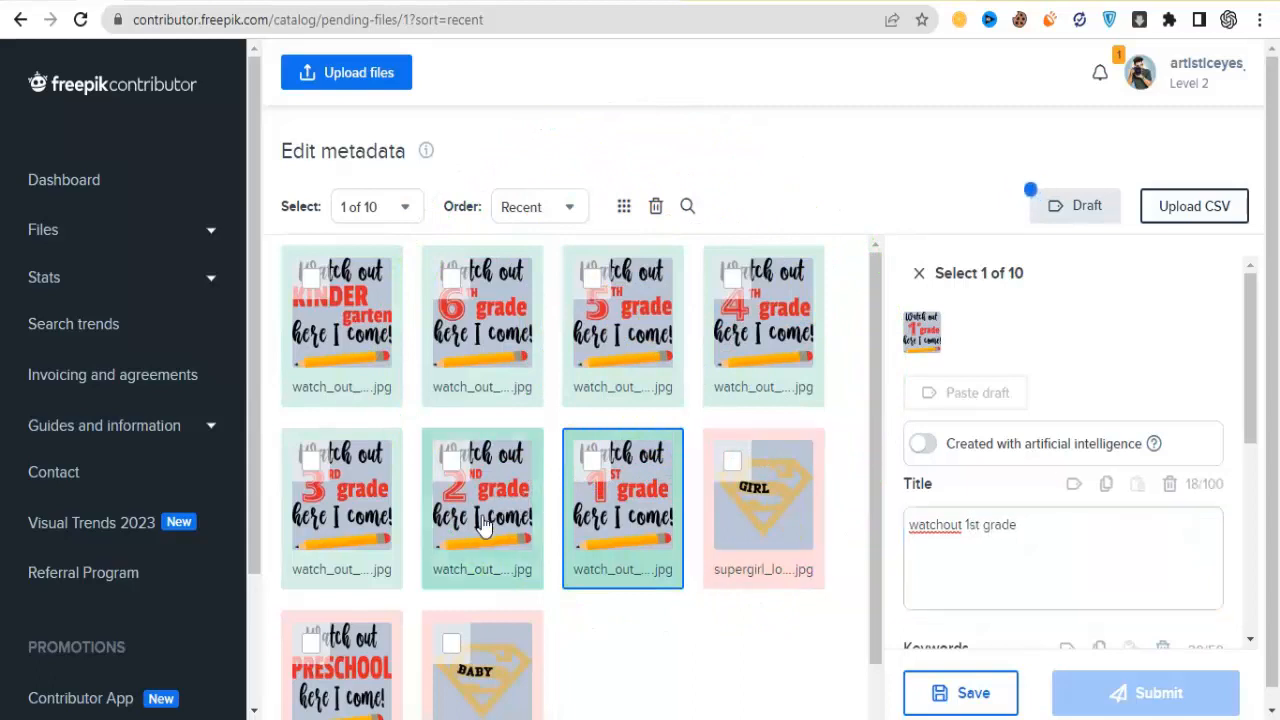
click(980, 525)
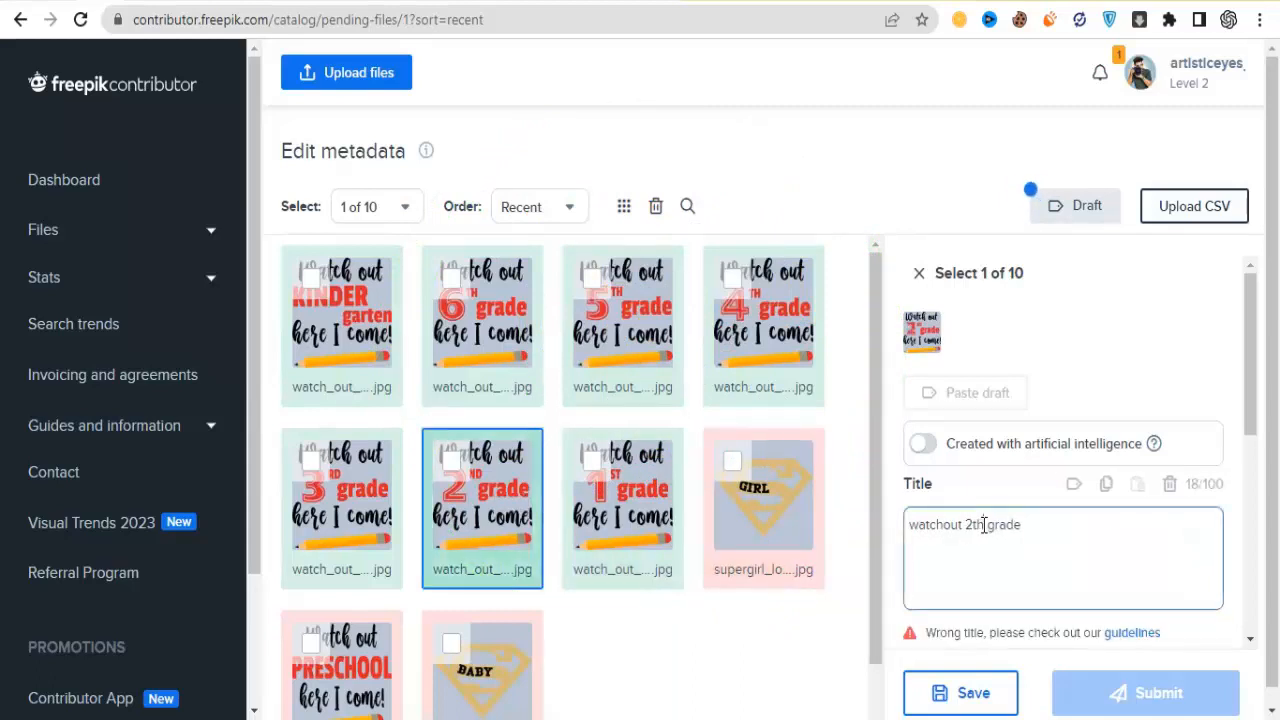
key(BackSpace)
key(BackSpace)
text(nd)
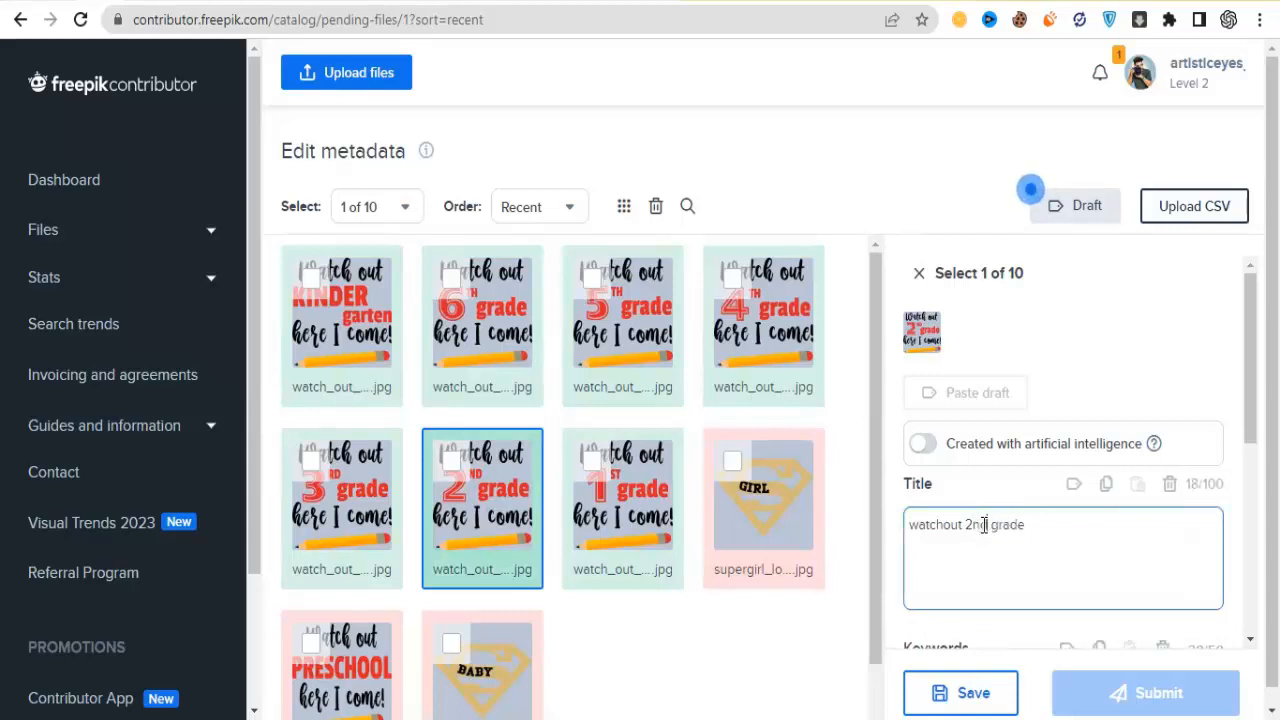
Correct the ordinal in the 3rd grade design's title so it reads "watchout 3rd grade".
click(360, 565)
click(978, 538)
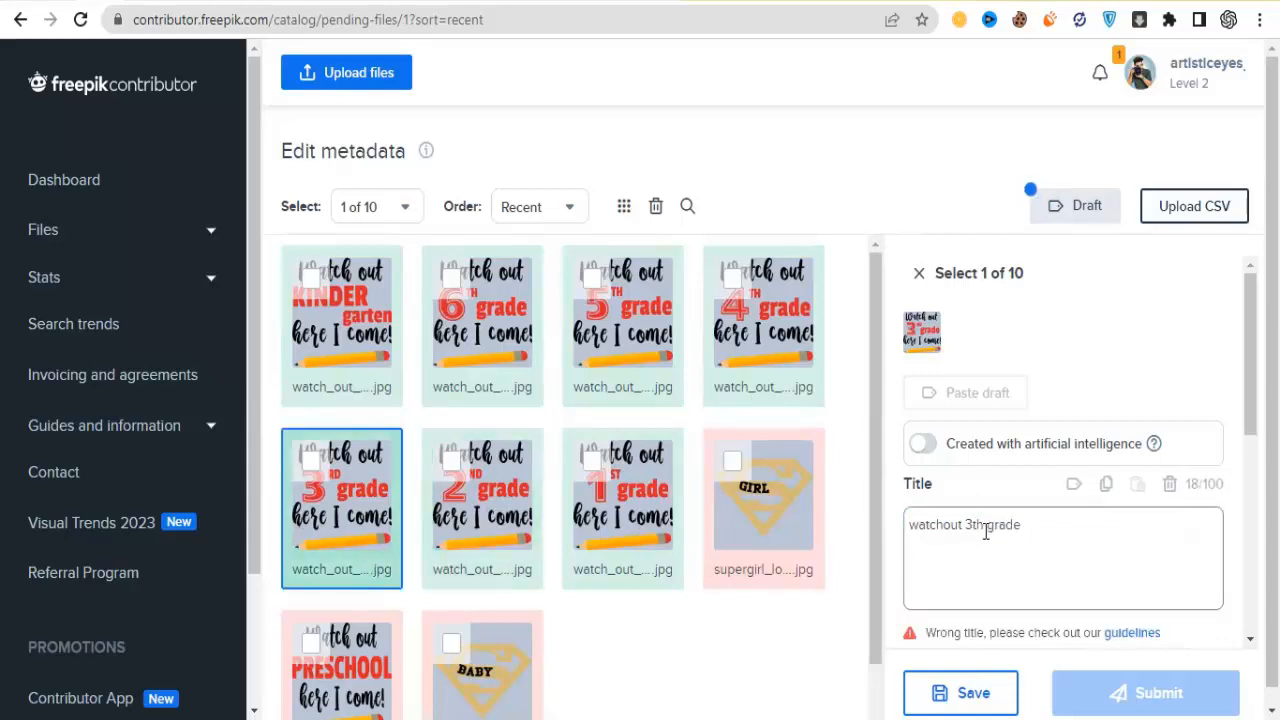
key(BackSpace)
key(BackSpace)
text(r)
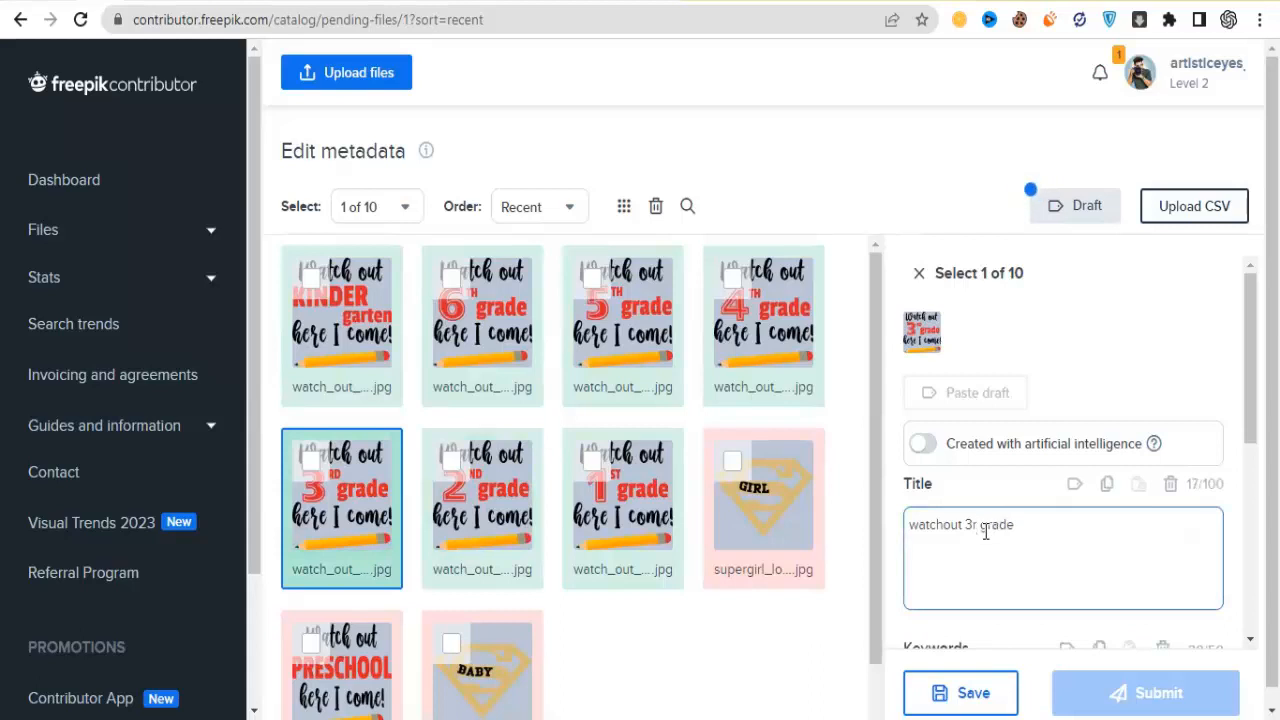
text(d)
Try "super girl logo" as the title of the supergirl logo design.
click(792, 558)
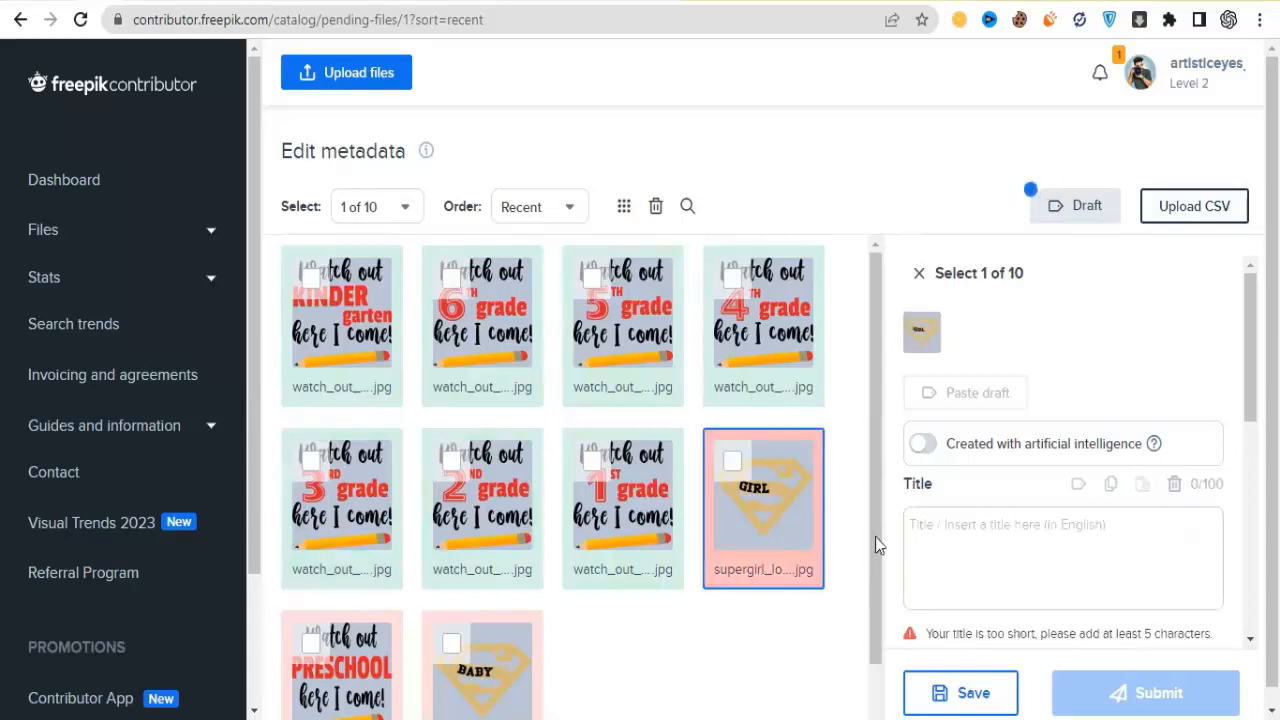
click(957, 554)
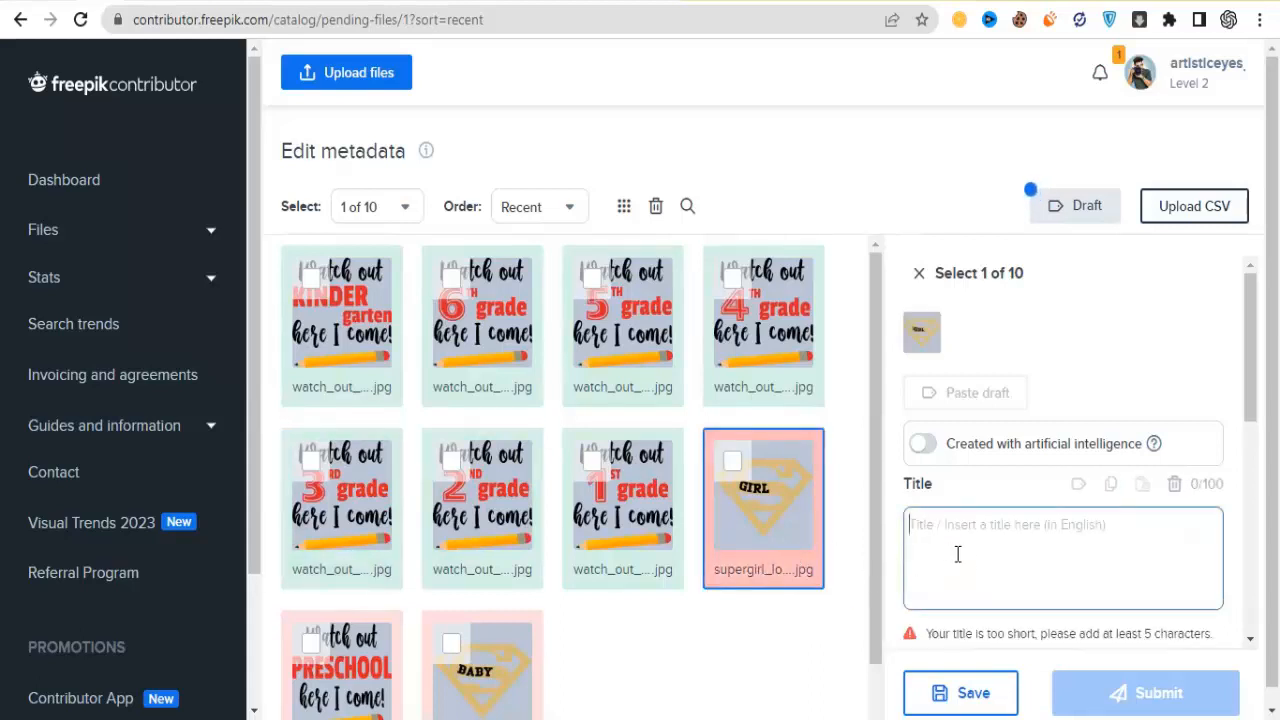
text(super)
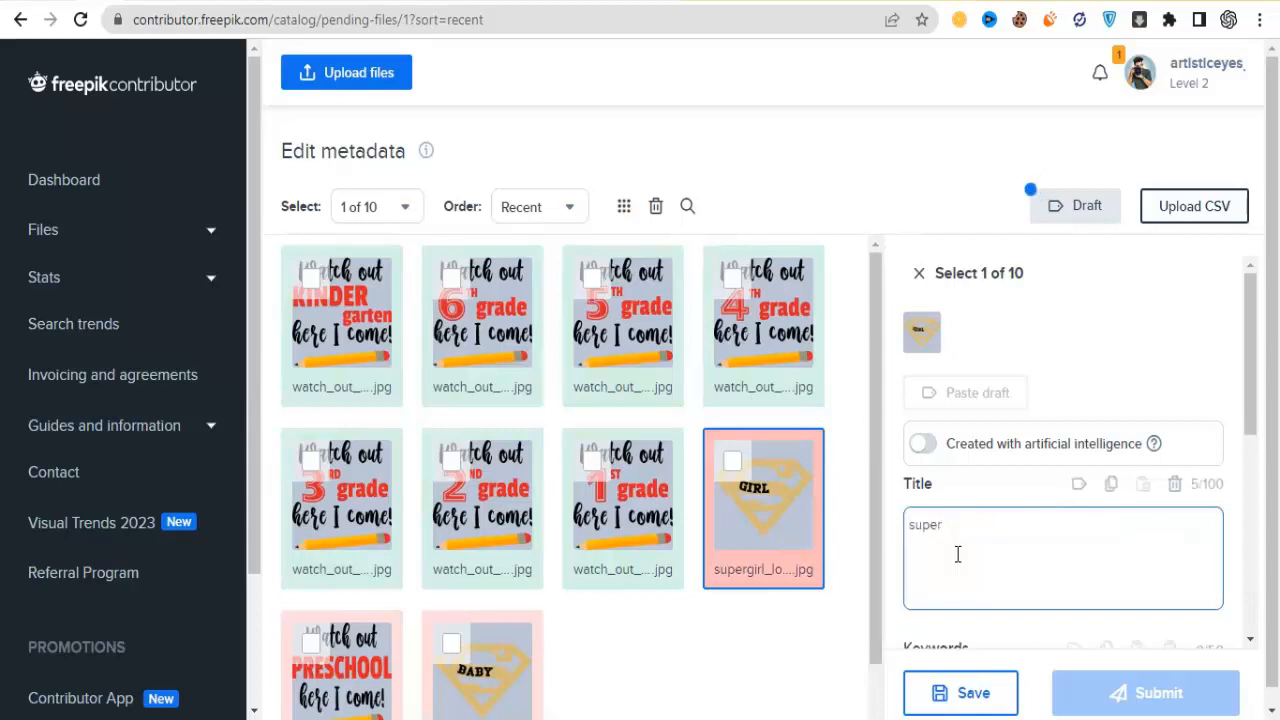
text( gir)
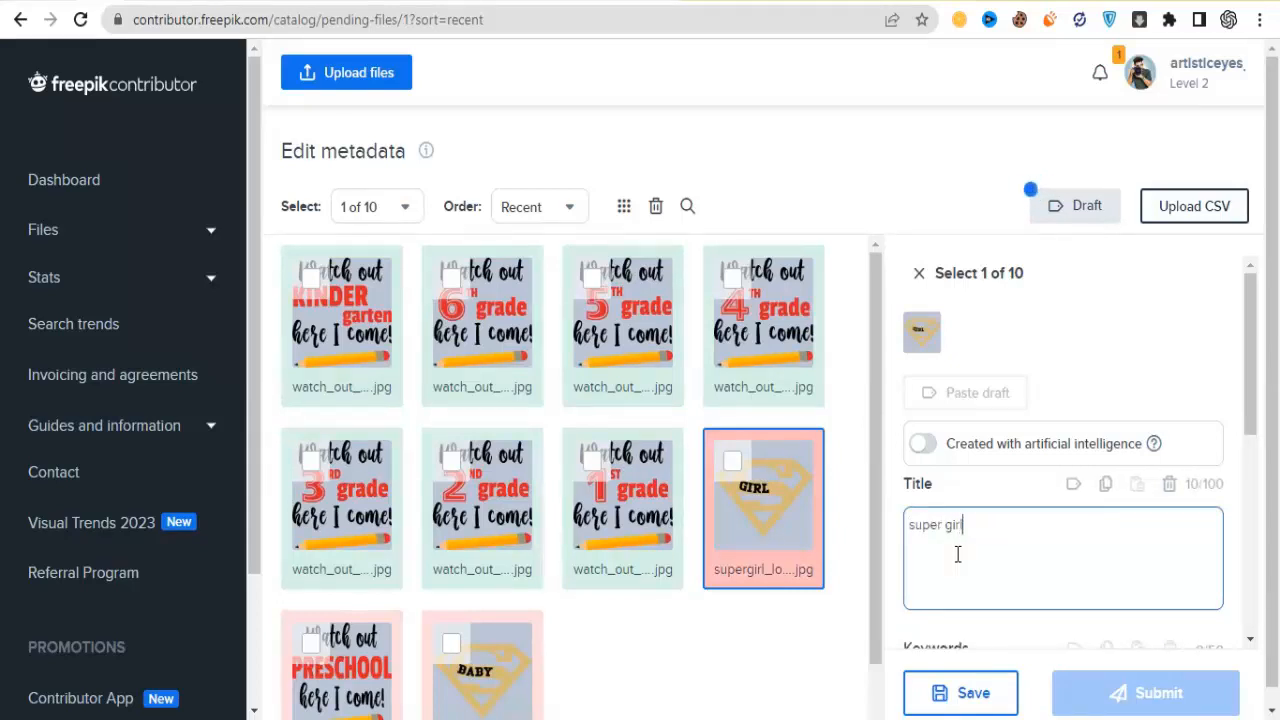
text(l logo)
click(376, 688)
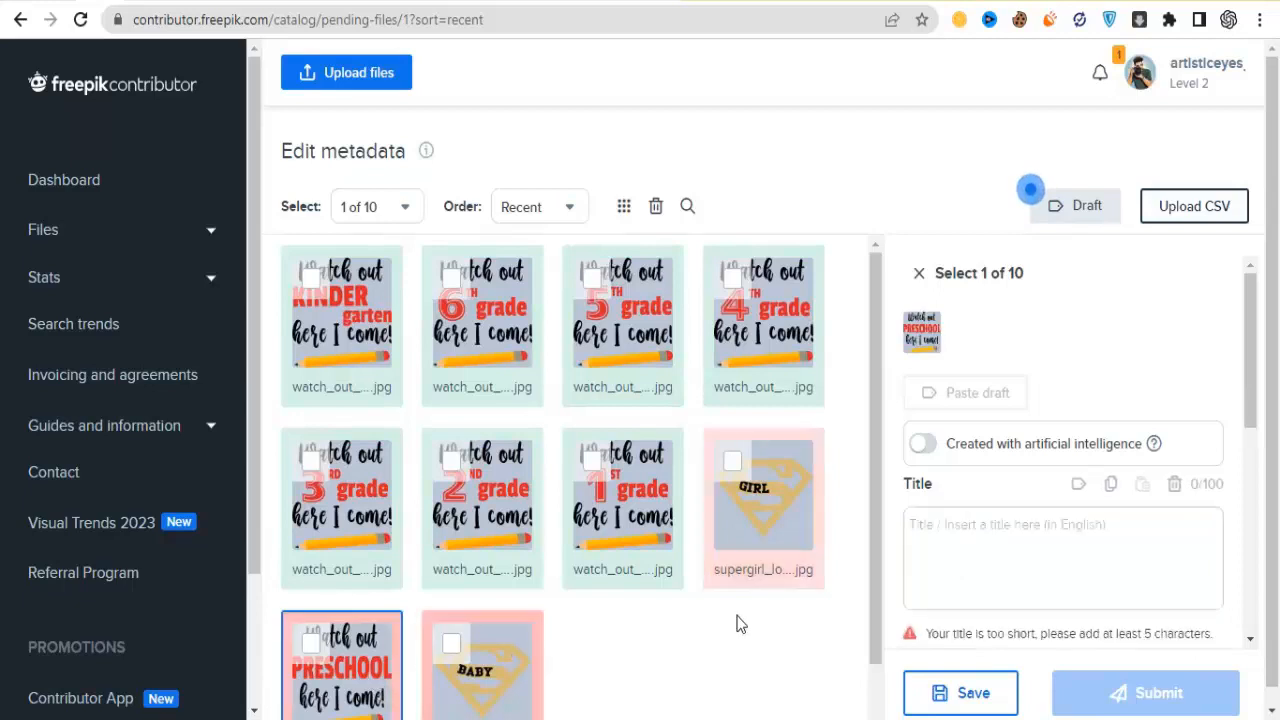
Replace the supergirl logo design's title with "diamond girl logo shape" and reselect the design to recheck it.
click(782, 564)
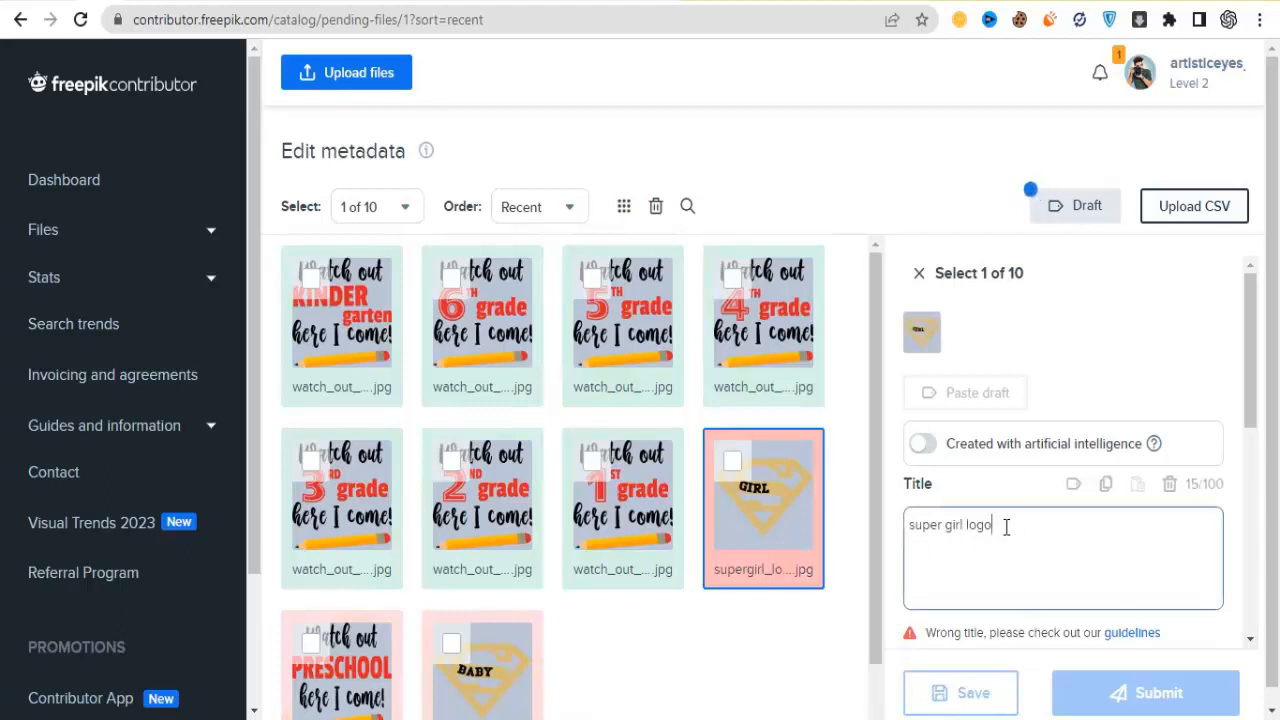
drag(1006, 527, 916, 527)
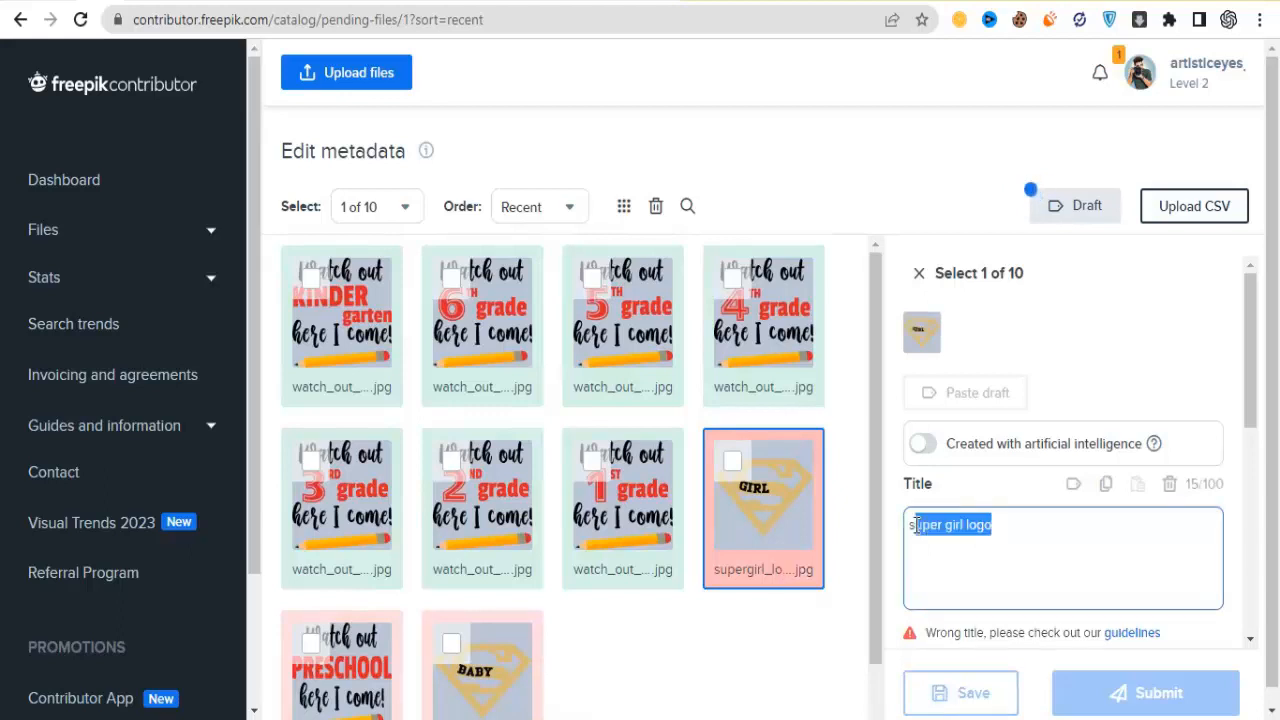
text(diamonf)
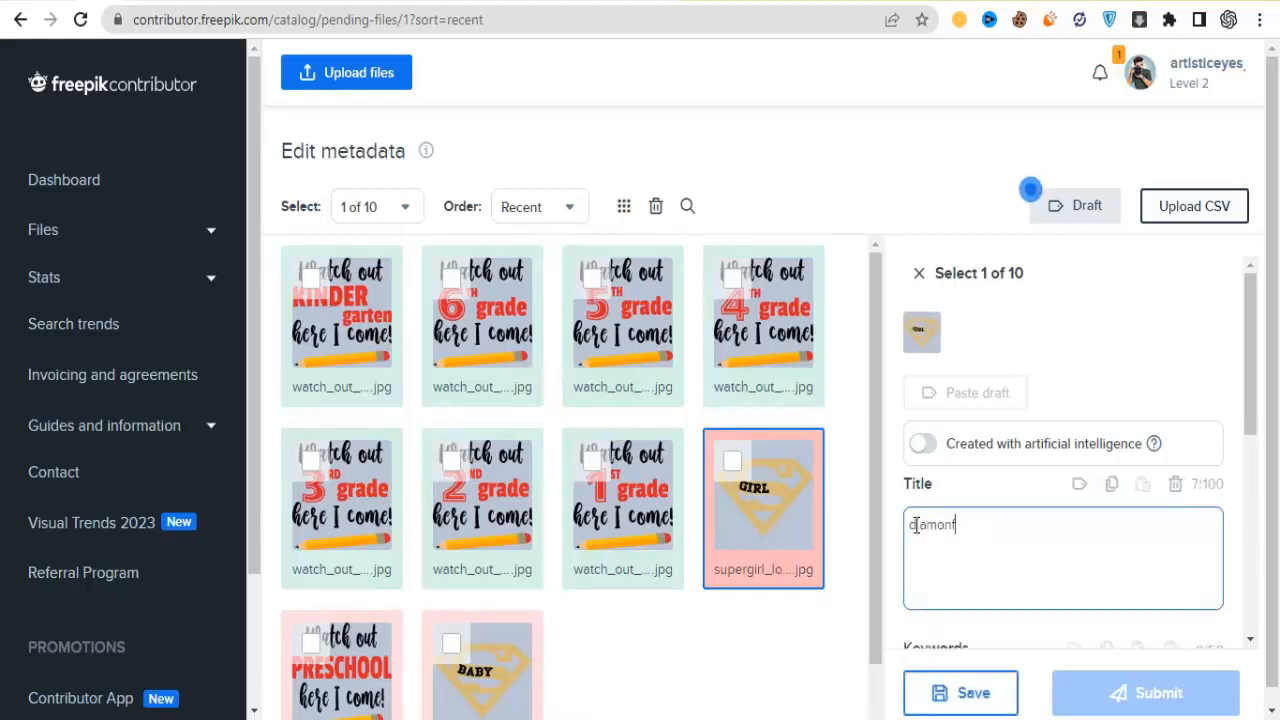
key(BackSpace)
text(d girl)
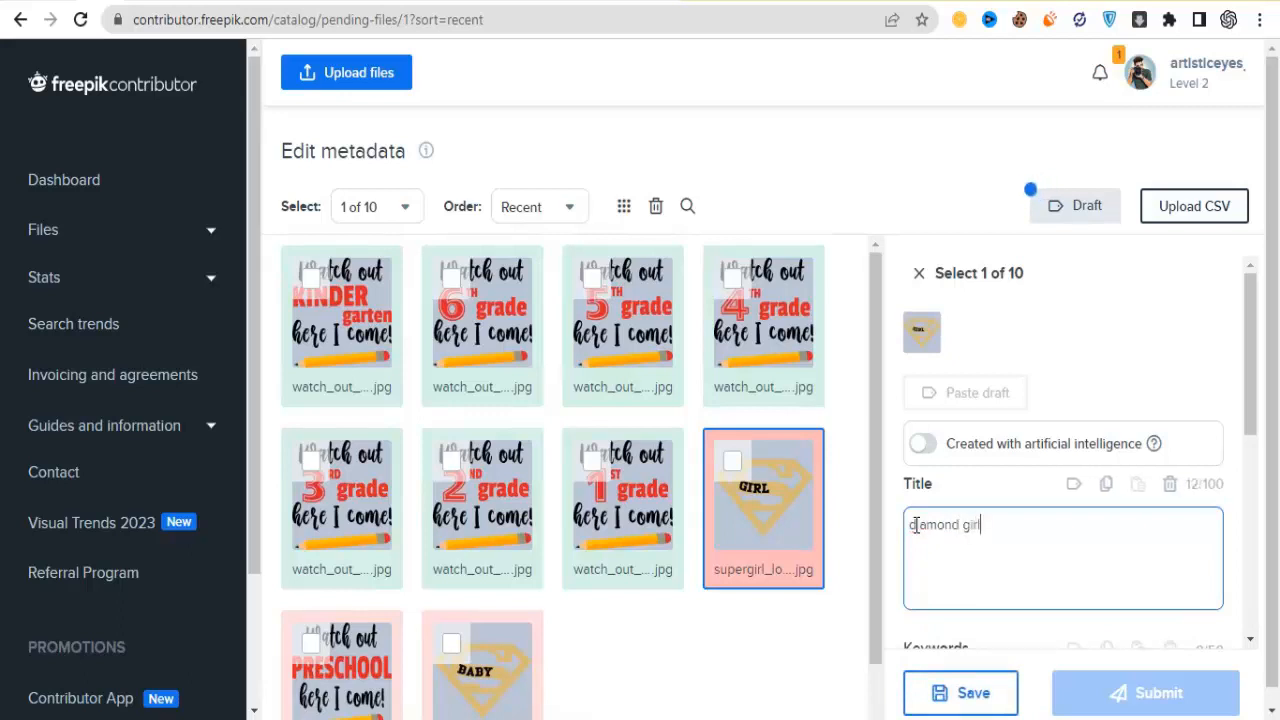
text( logo shape)
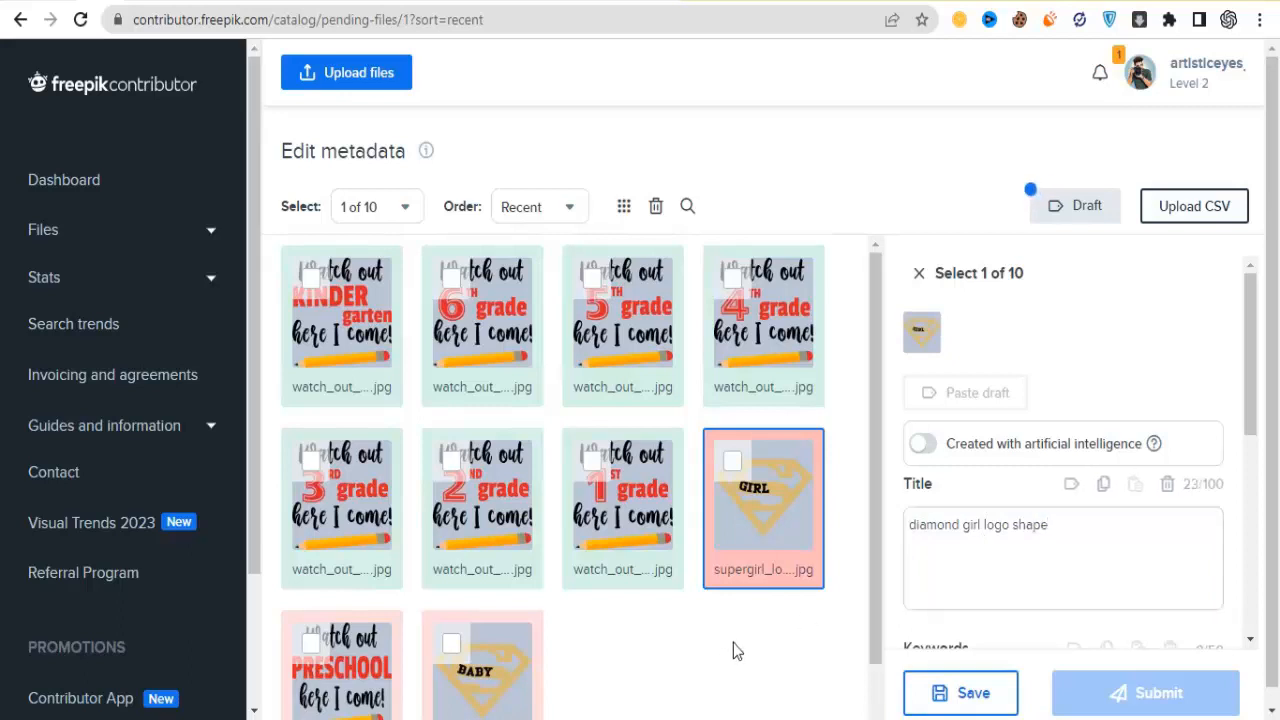
click(773, 568)
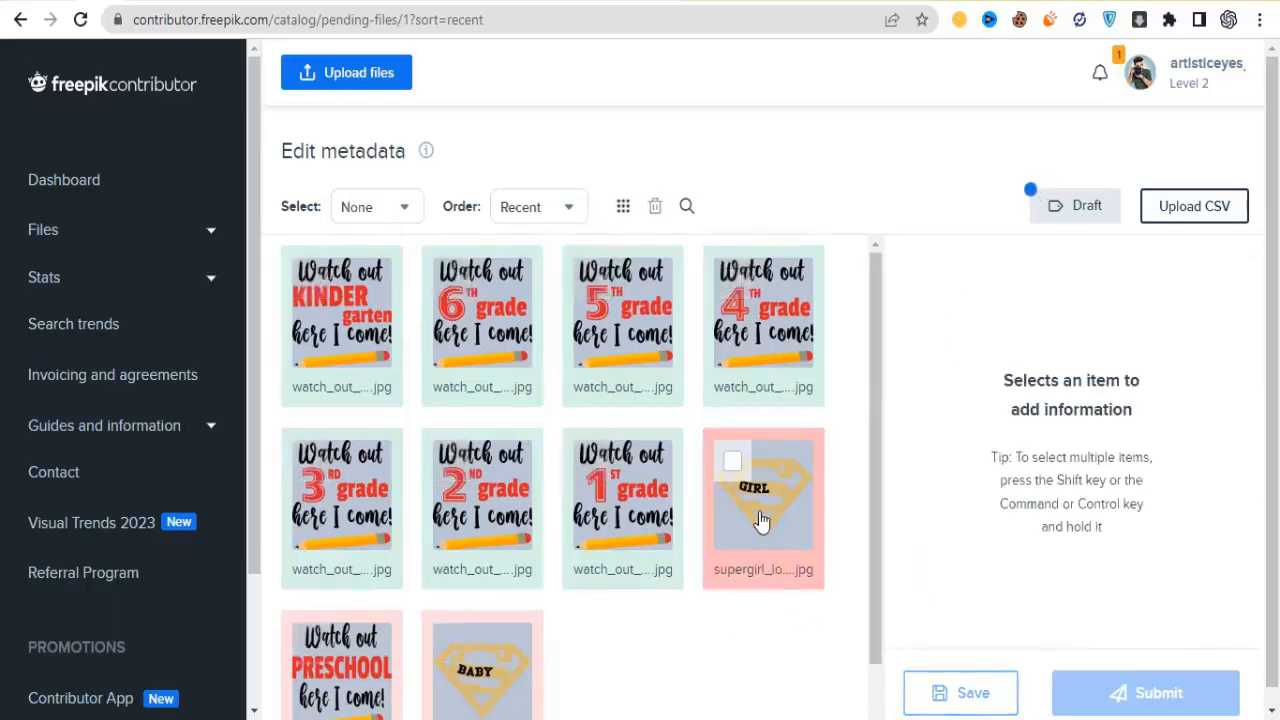
click(762, 518)
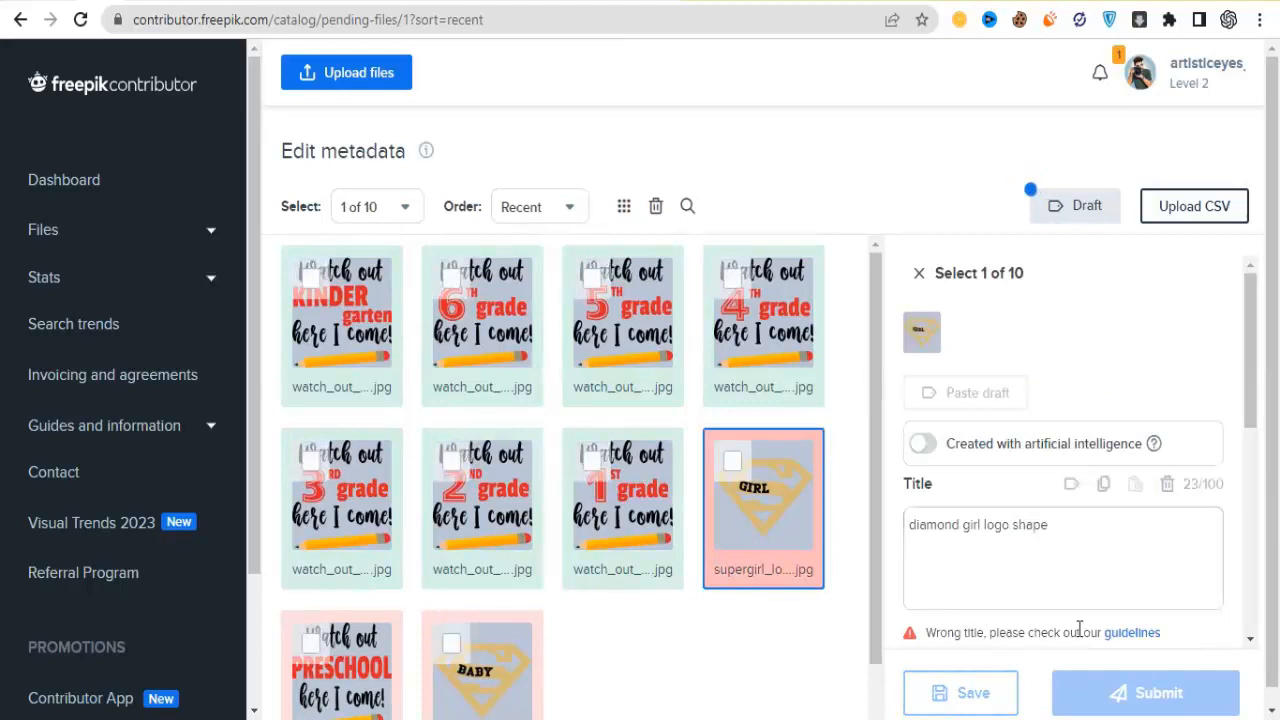
Remove the word "diamond" from the supergirl logo design's title, leaving "girl logo shape", and reselect the design to recheck it.
scroll(1200, 517, down, 2)
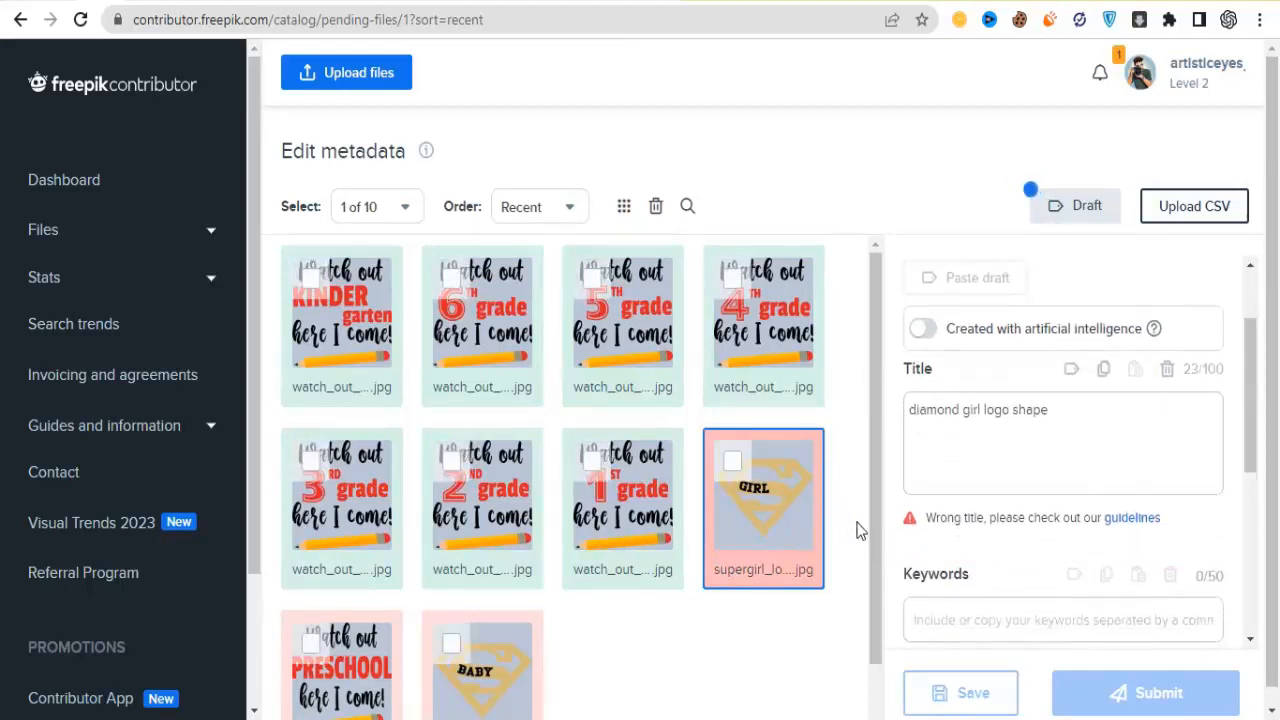
scroll(875, 555, down, 1)
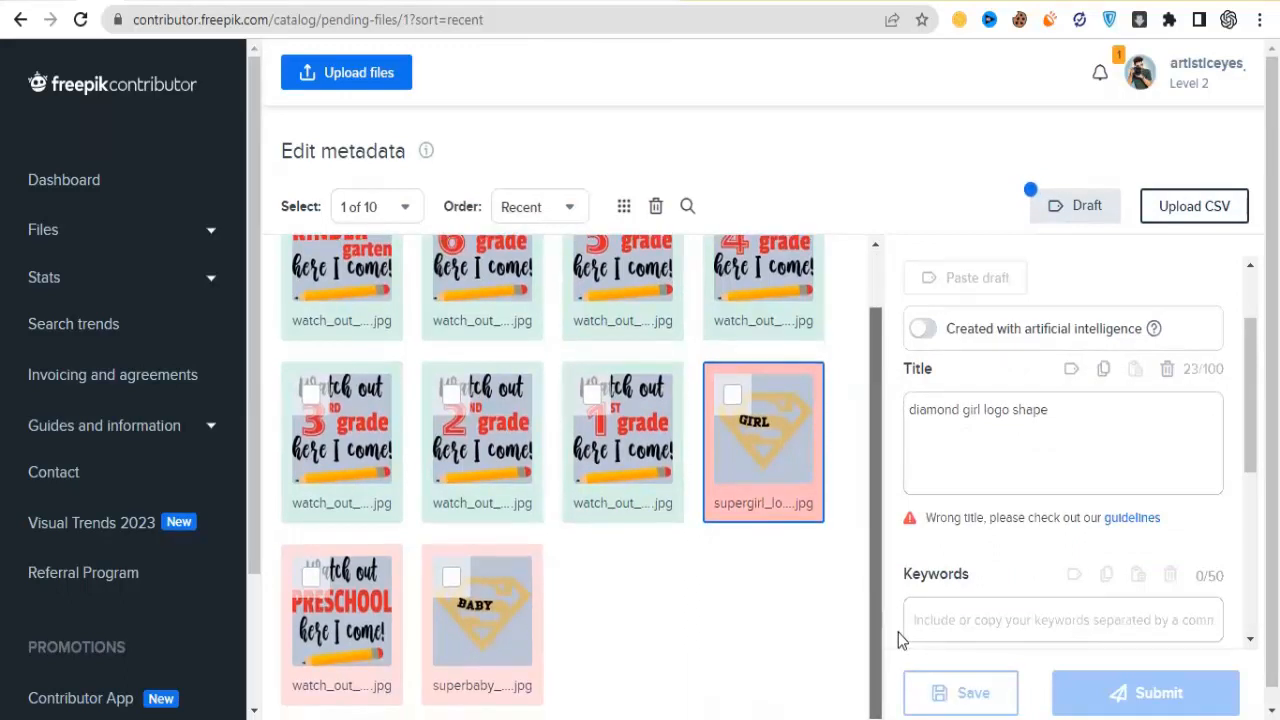
drag(965, 412, 897, 409)
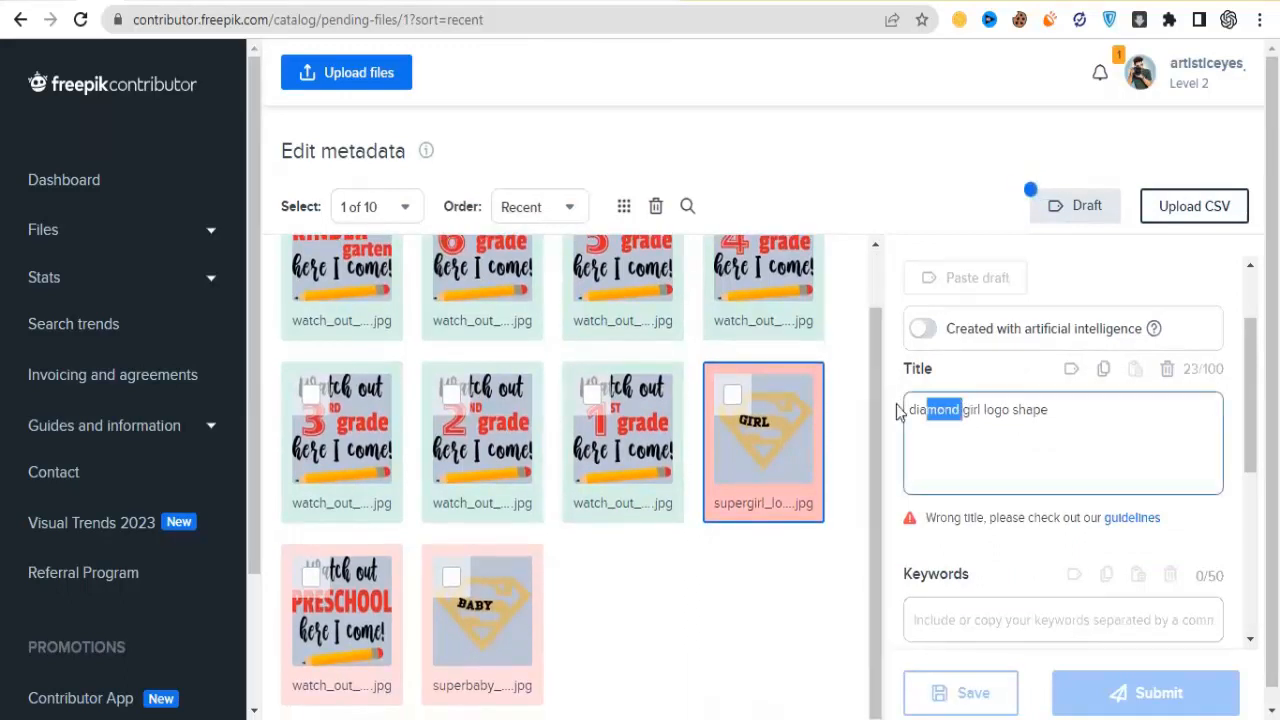
key(BackSpace)
click(804, 601)
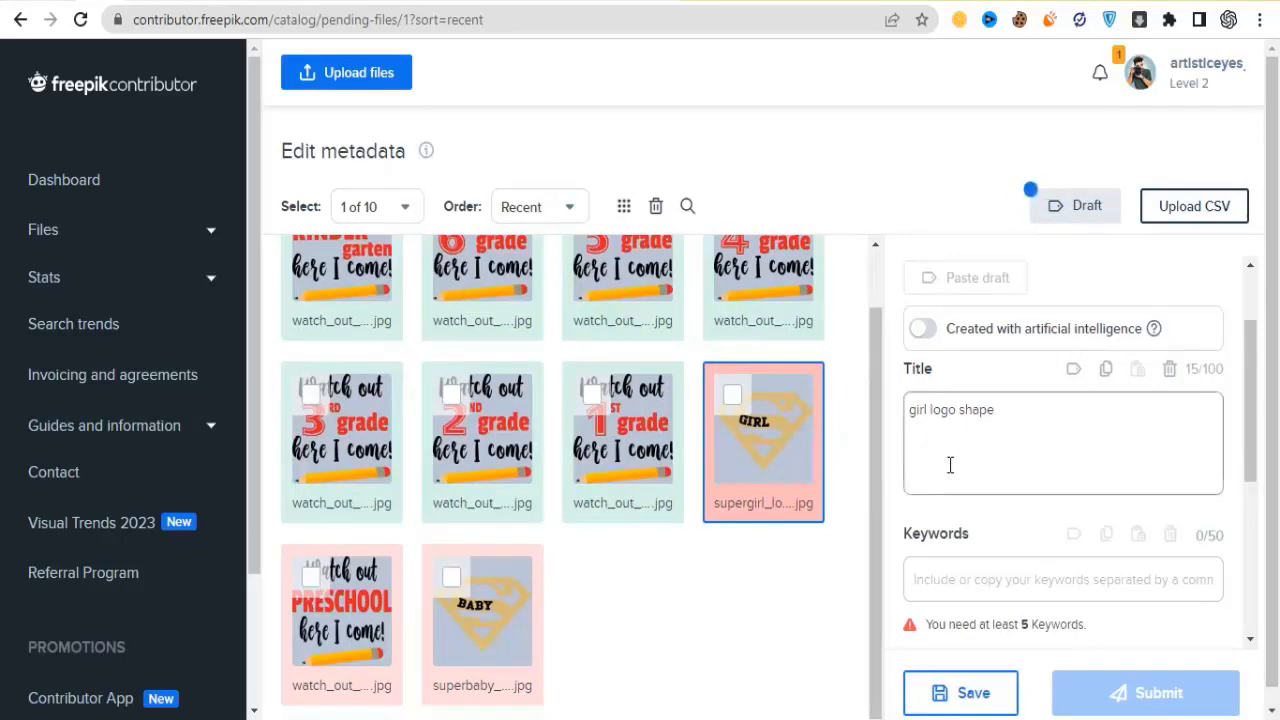
click(775, 497)
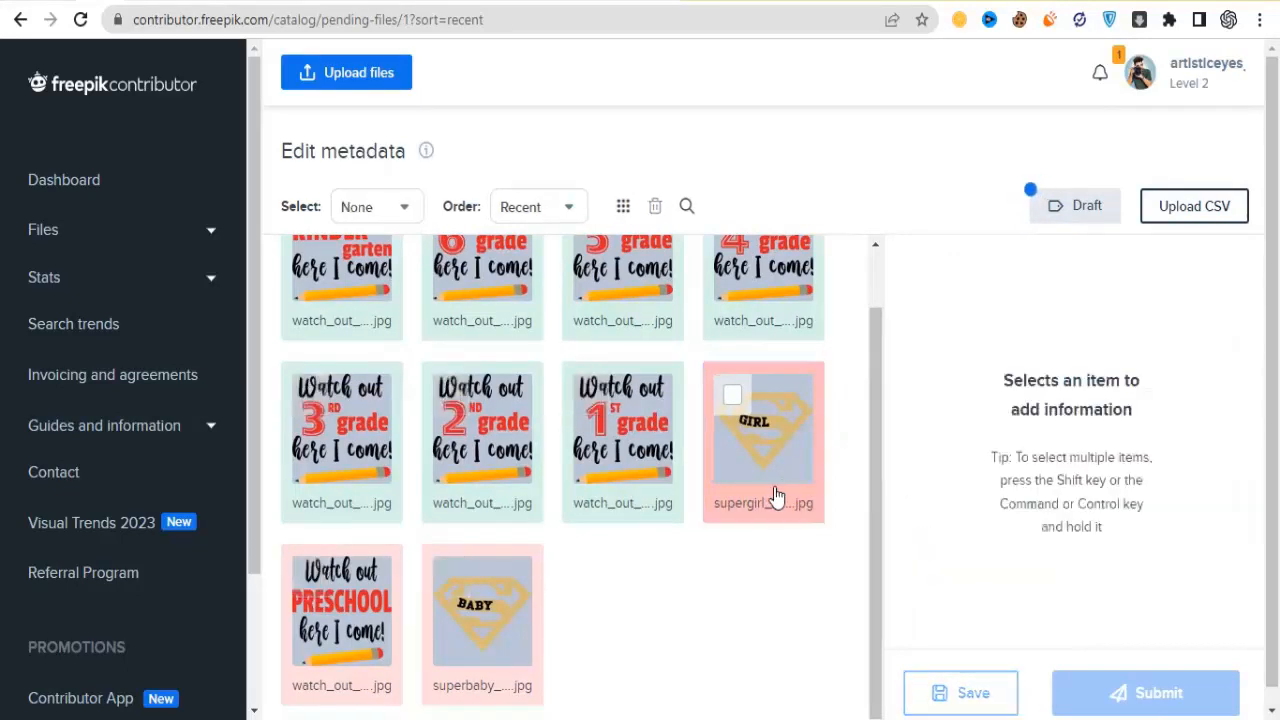
click(775, 497)
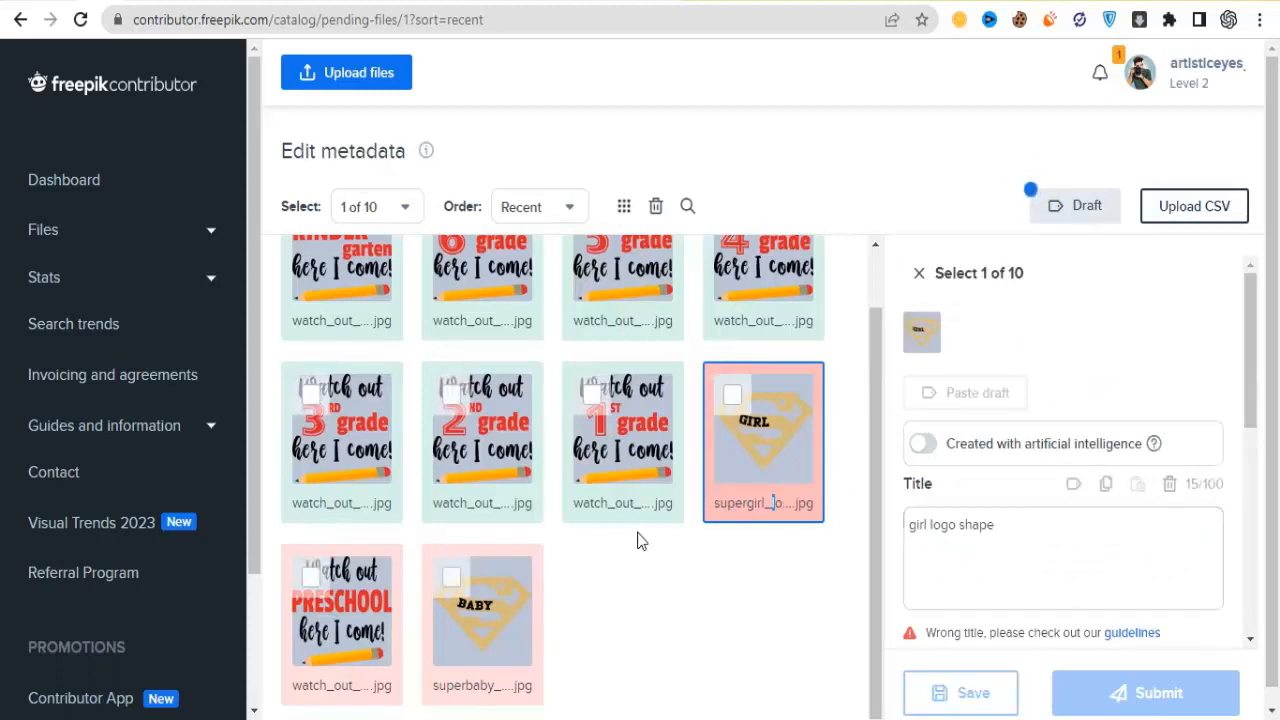
Paste the copied title into the preschool design and change it to "watchout Preschool grade".
click(362, 632)
click(944, 566)
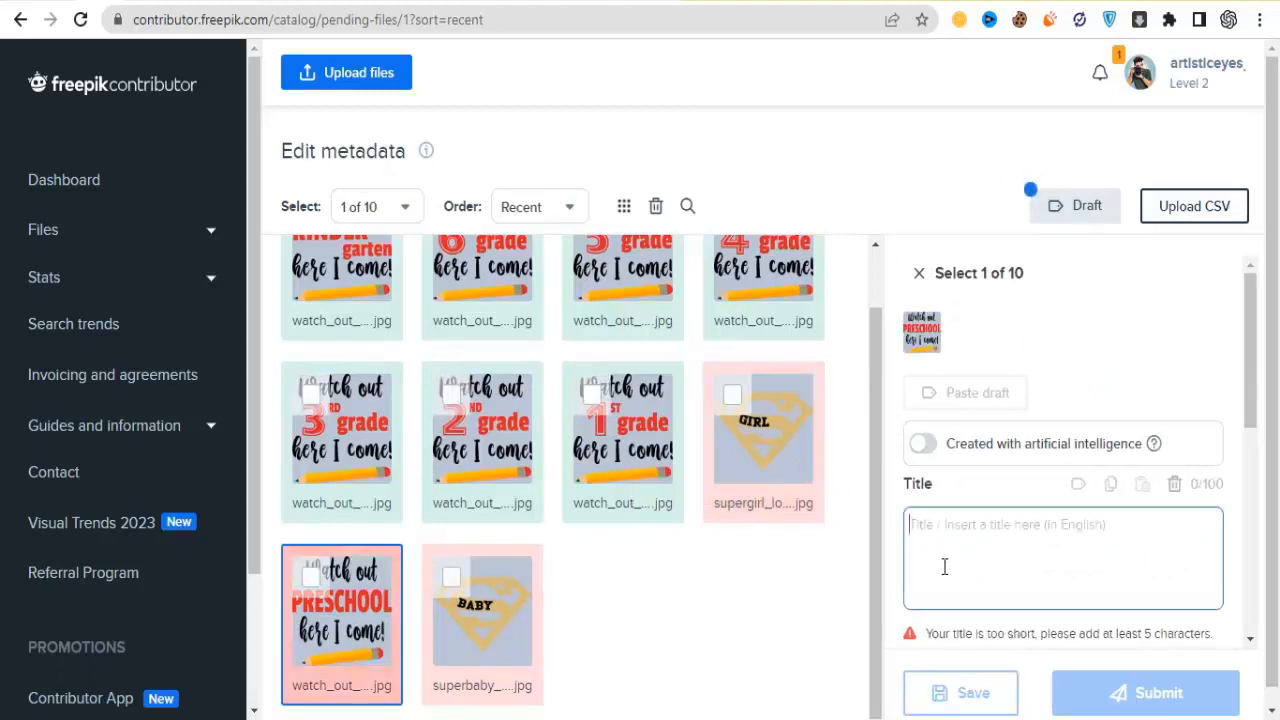
text(watchout 6th grade)
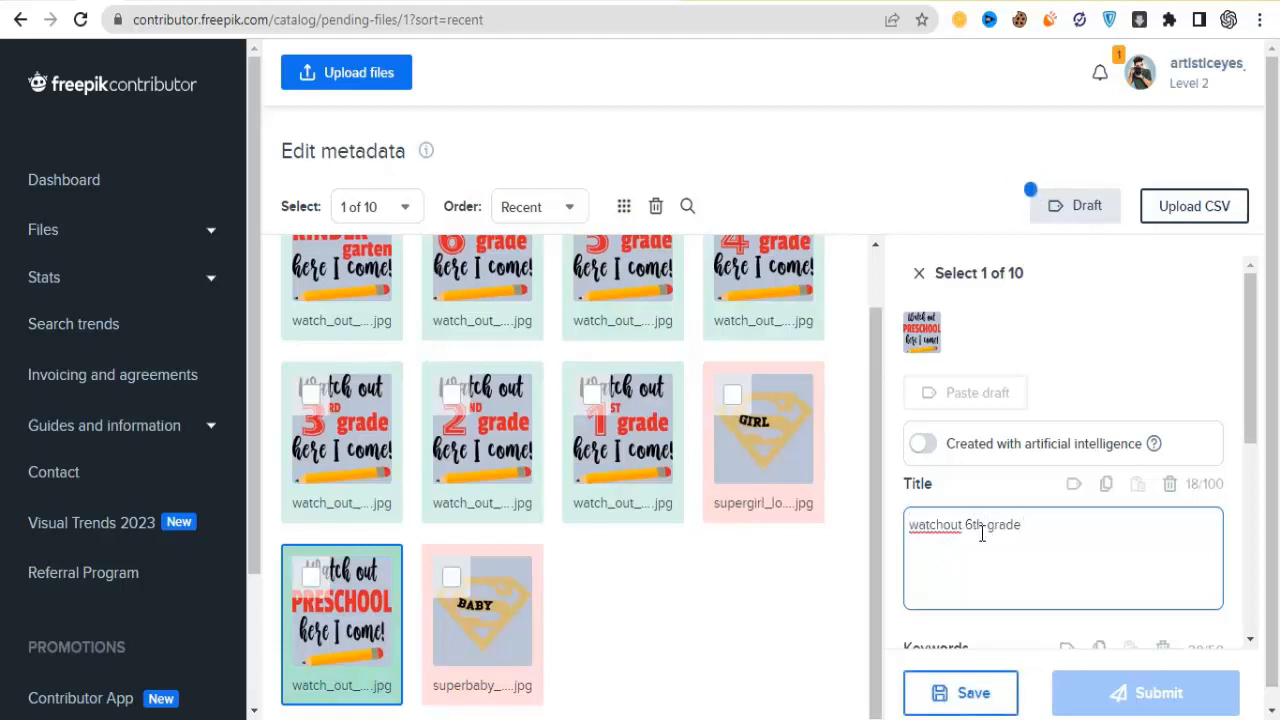
double_click(972, 527)
text(Preschool)
click(829, 640)
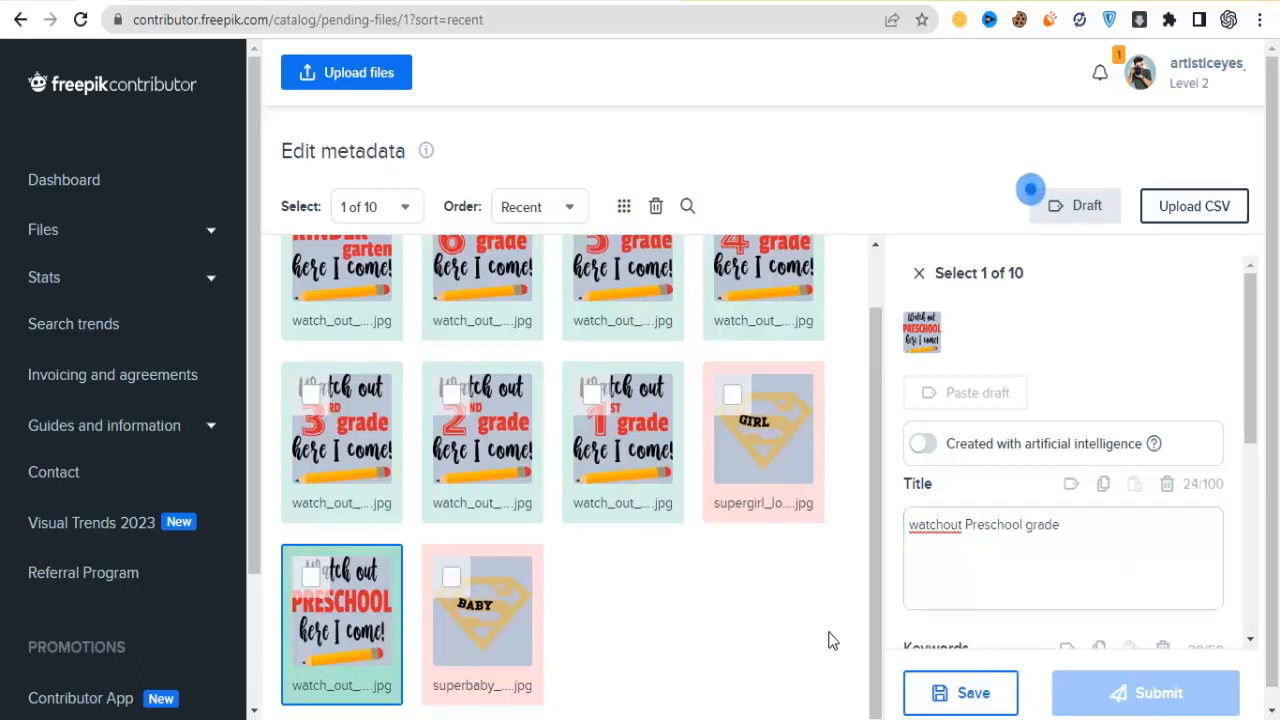
Examine the title validation feedback for the superbaby and supergirl logo designs.
click(508, 645)
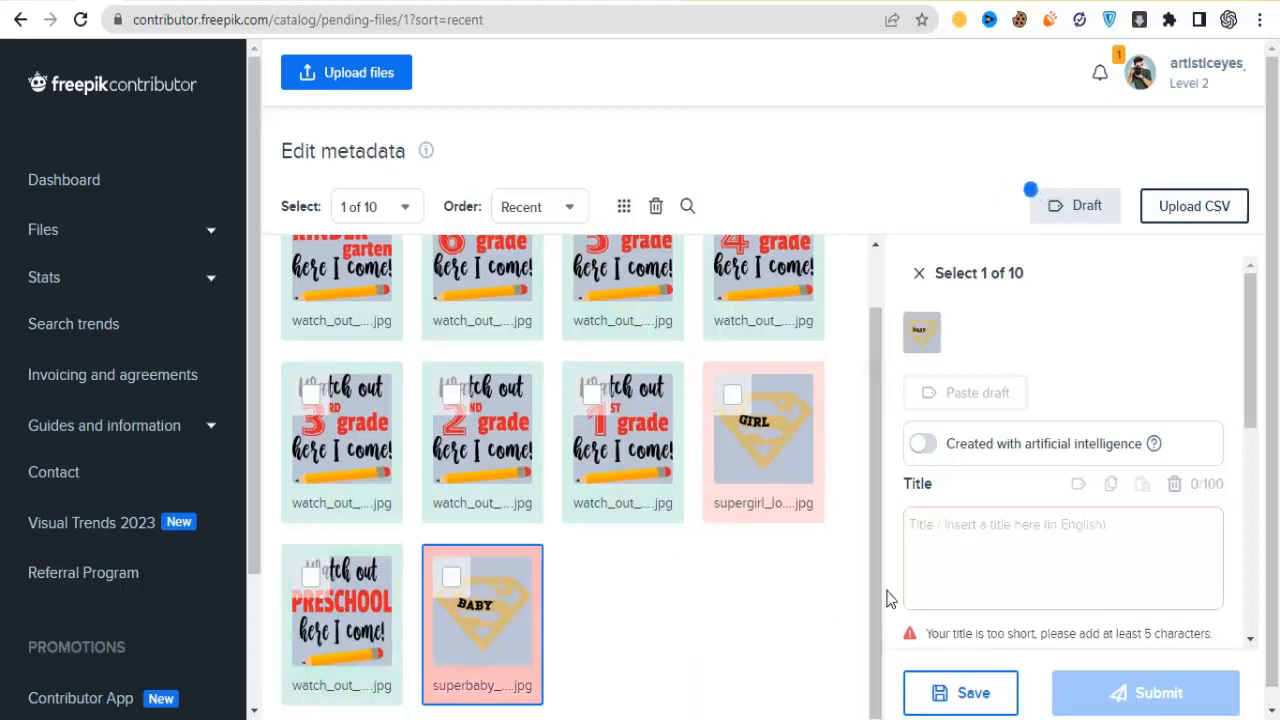
click(763, 484)
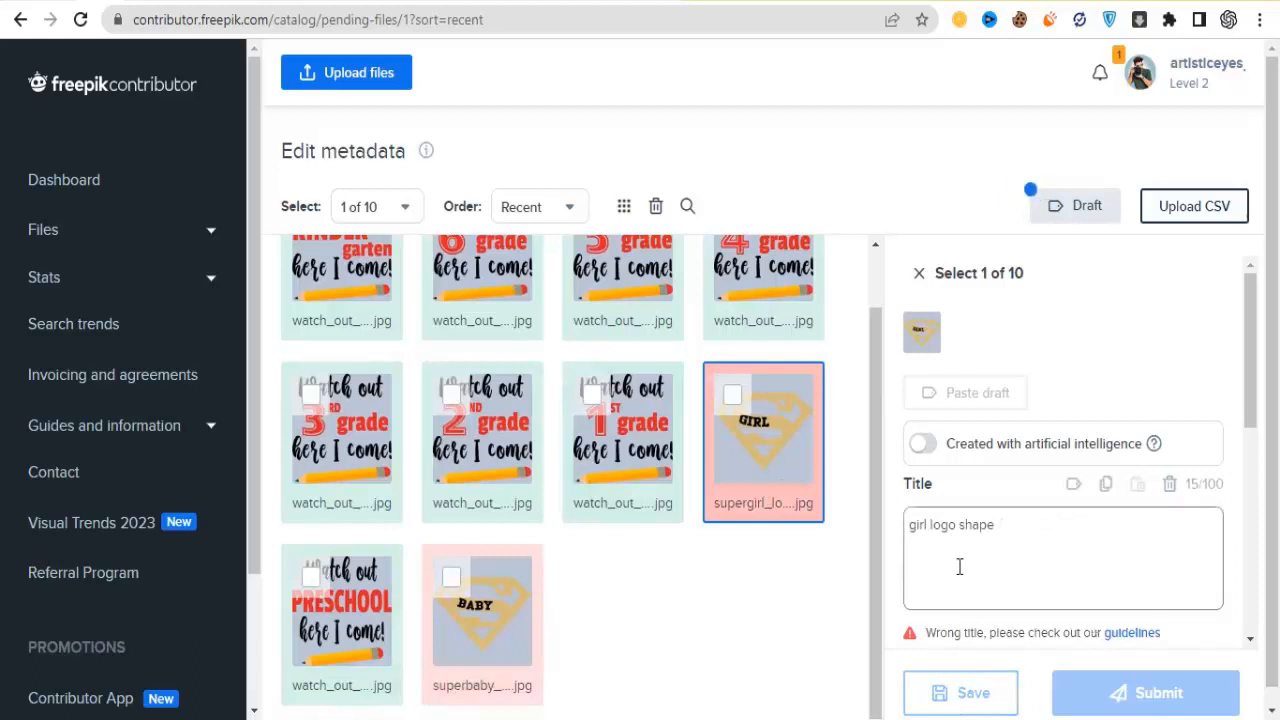
click(504, 624)
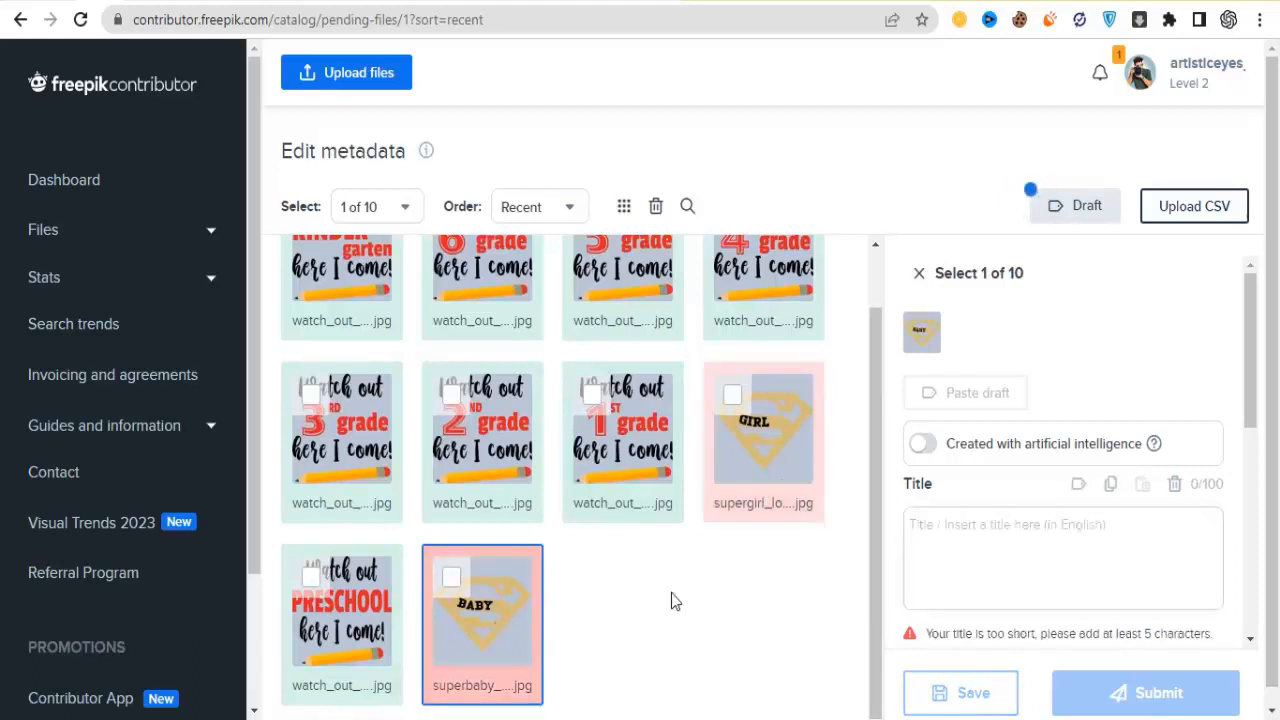
triple_click(909, 633)
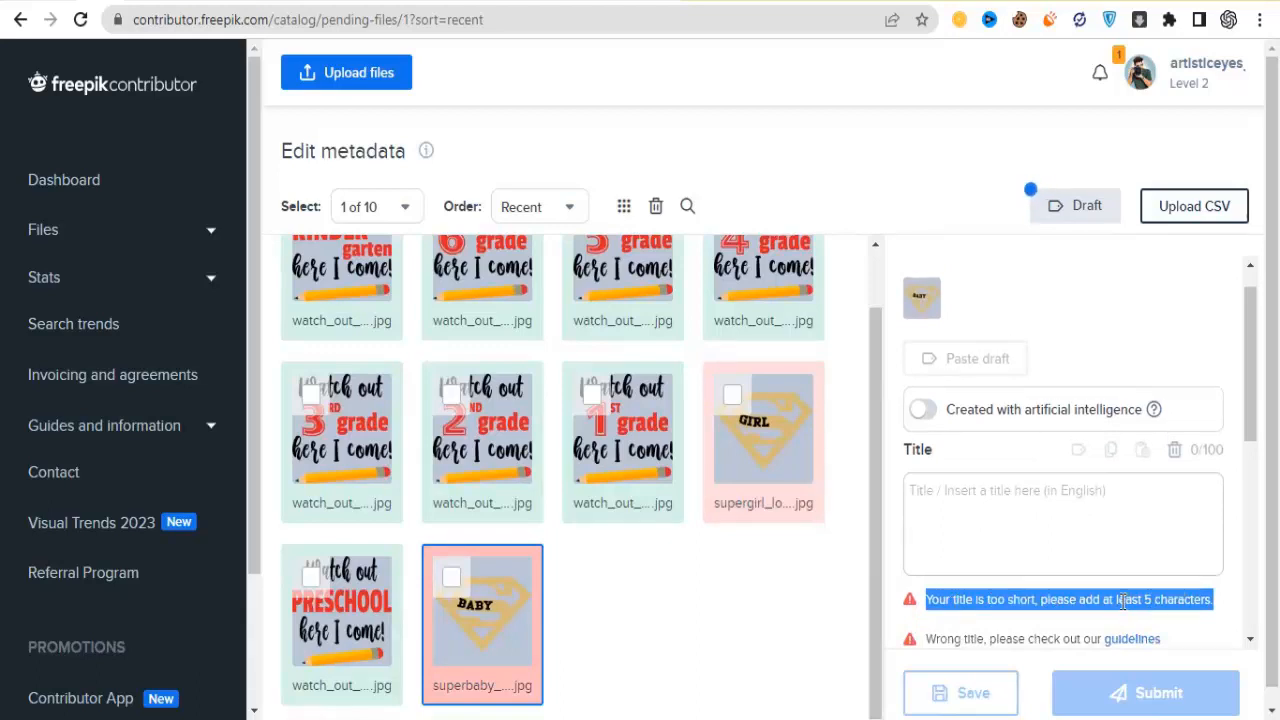
drag(948, 638, 1027, 614)
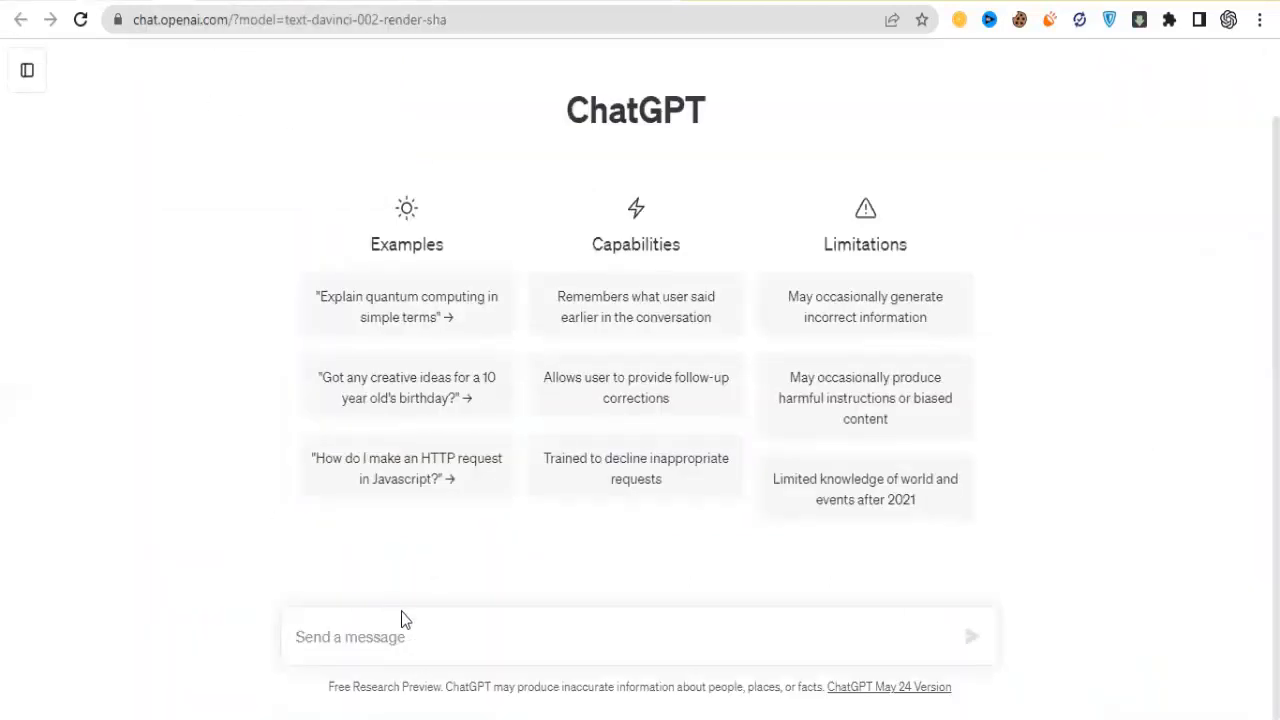
Ask ChatGPT to "write a title for supergirl logo for selling logo" and copy the suggested title without its quotation marks.
text(write a)
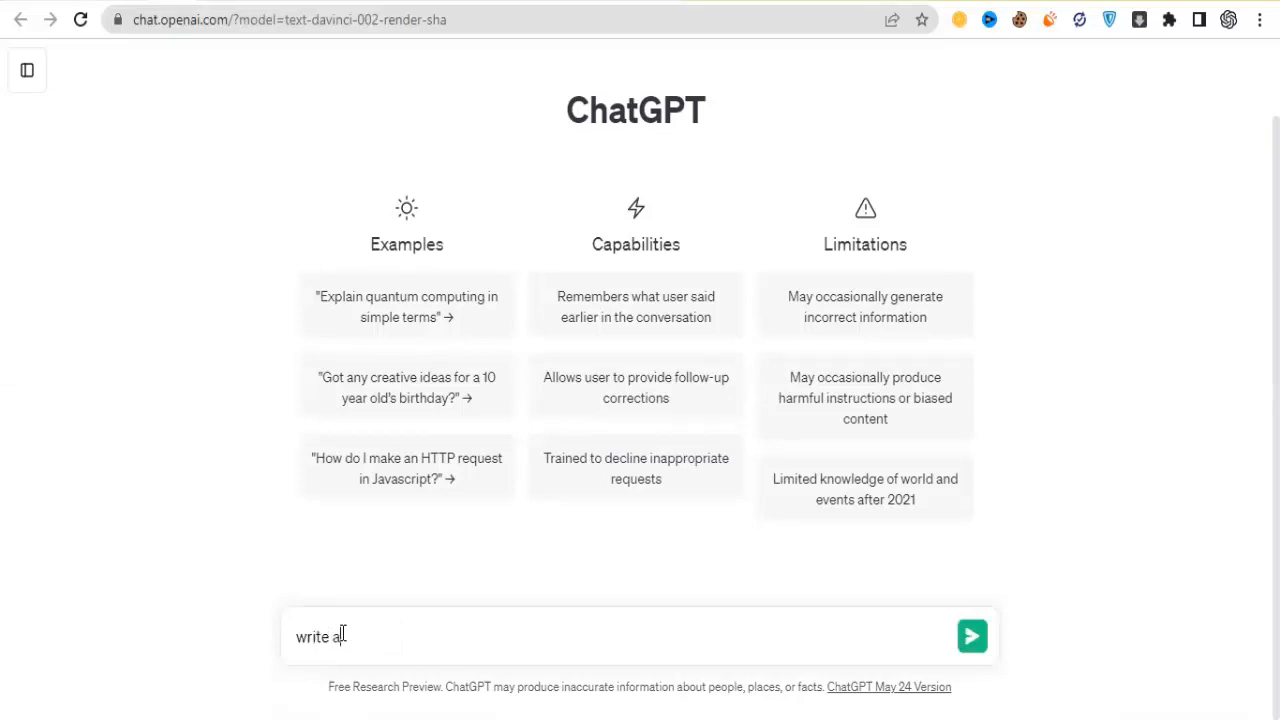
text( litle for supergirl )
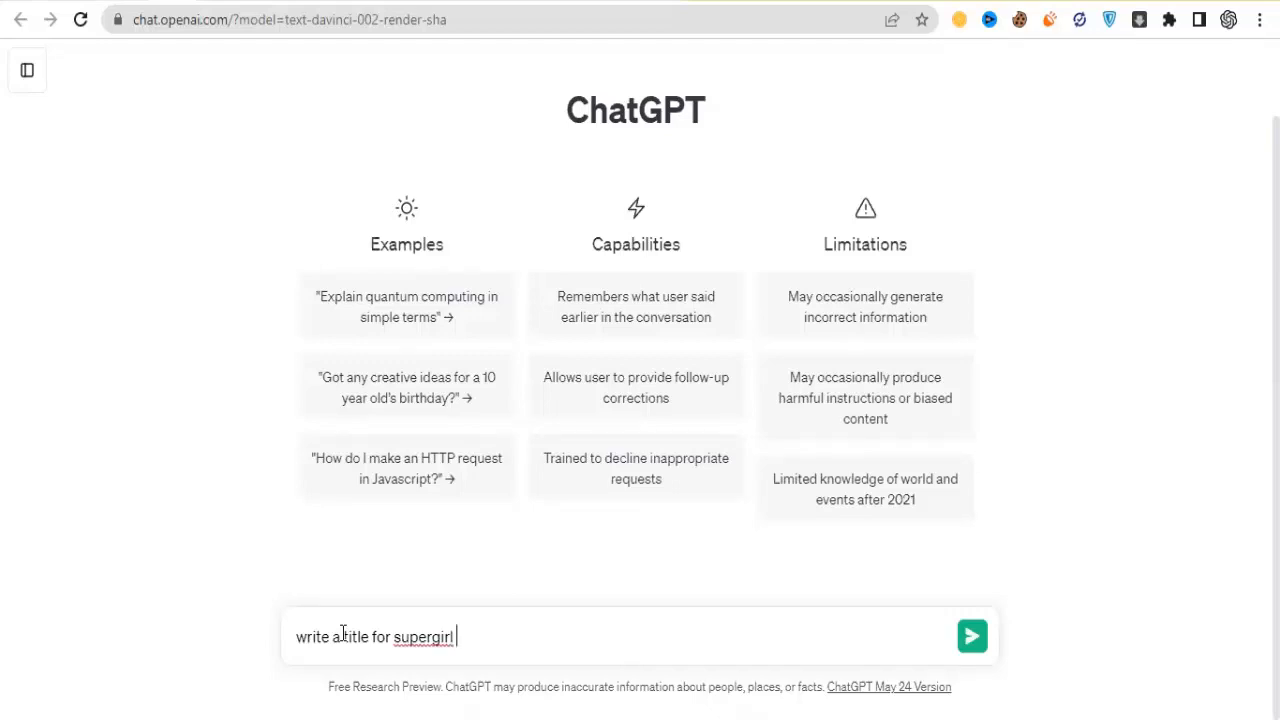
text(logo for selling logo)
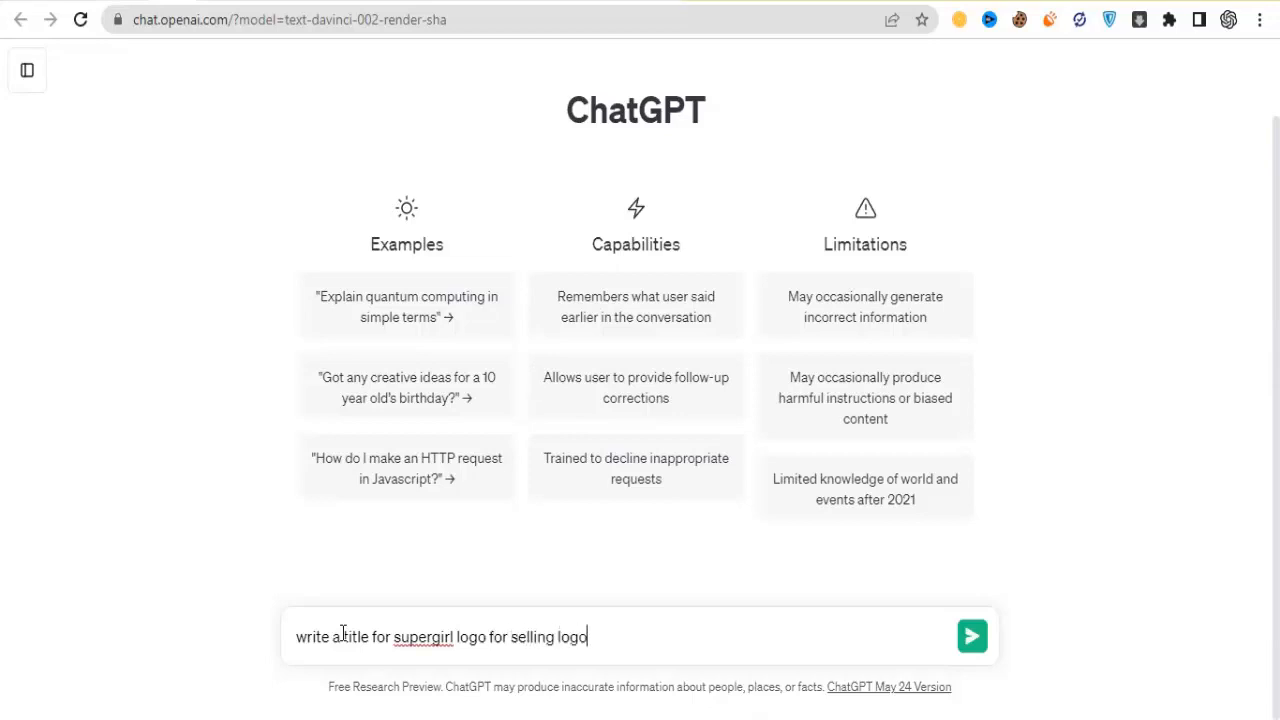
key(Return)
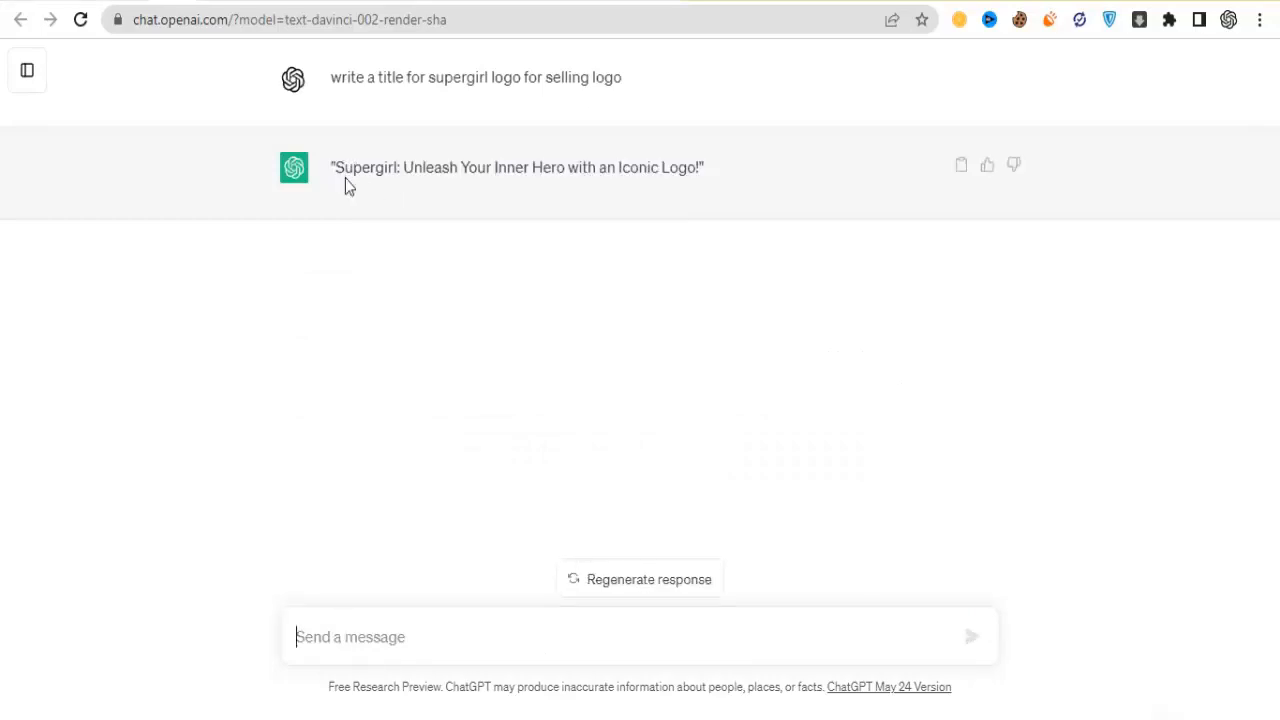
drag(335, 168, 700, 167)
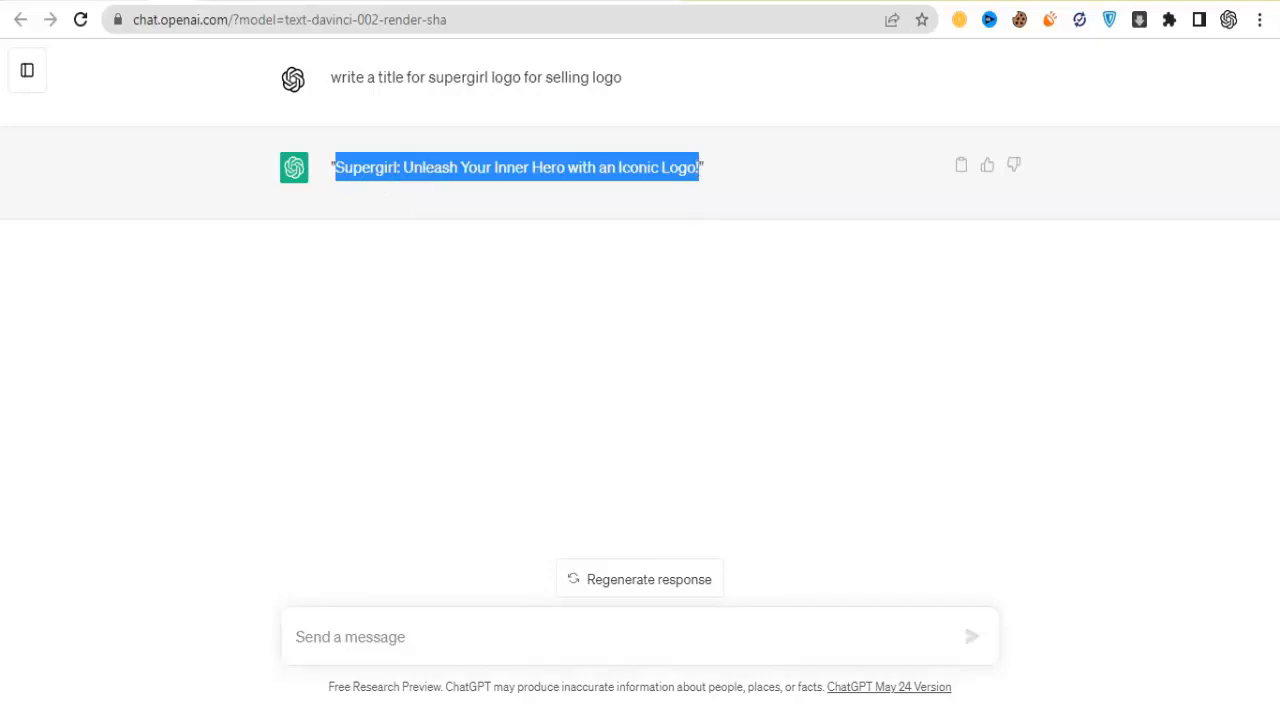
Switch to Freepik Contributor and title the superbaby logo design "Superbaby Unleash Your Inner Hero with an Iconic Logo!", adapting the copied title.
key(alt+Tab)
click(966, 491)
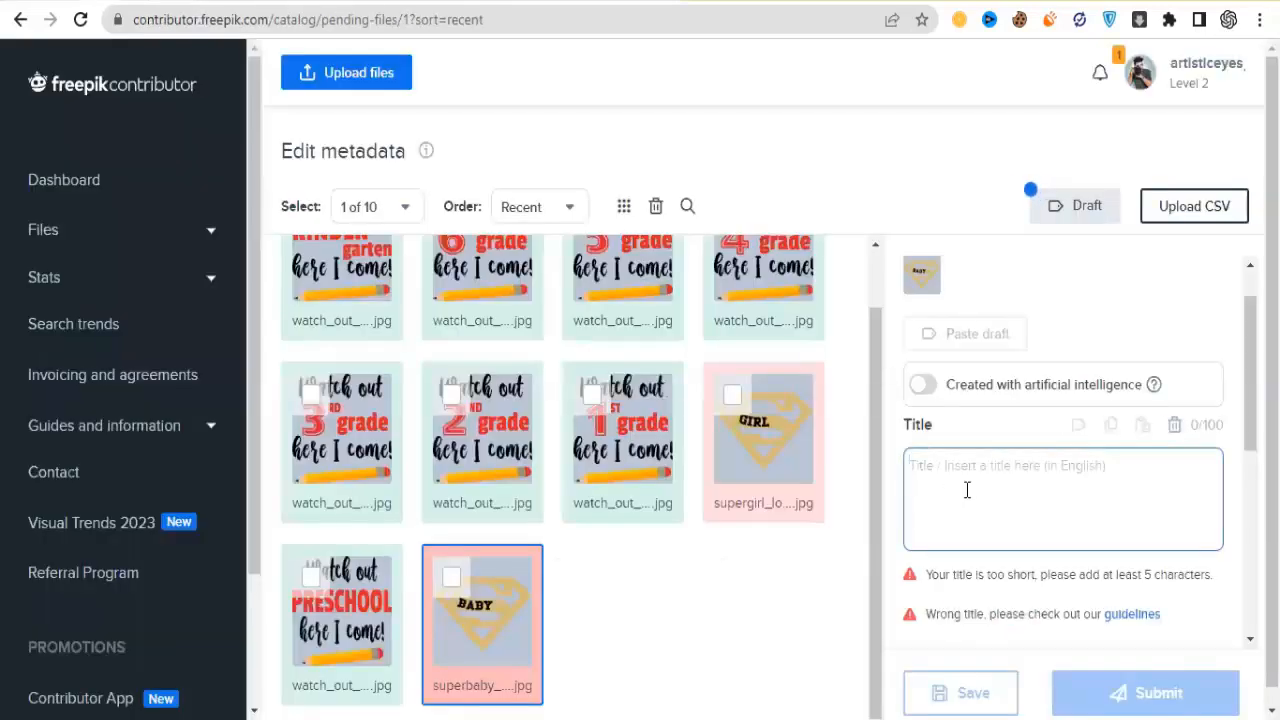
text(Supergirl Unleash Your Inner Hero with an Iconic Logo!)
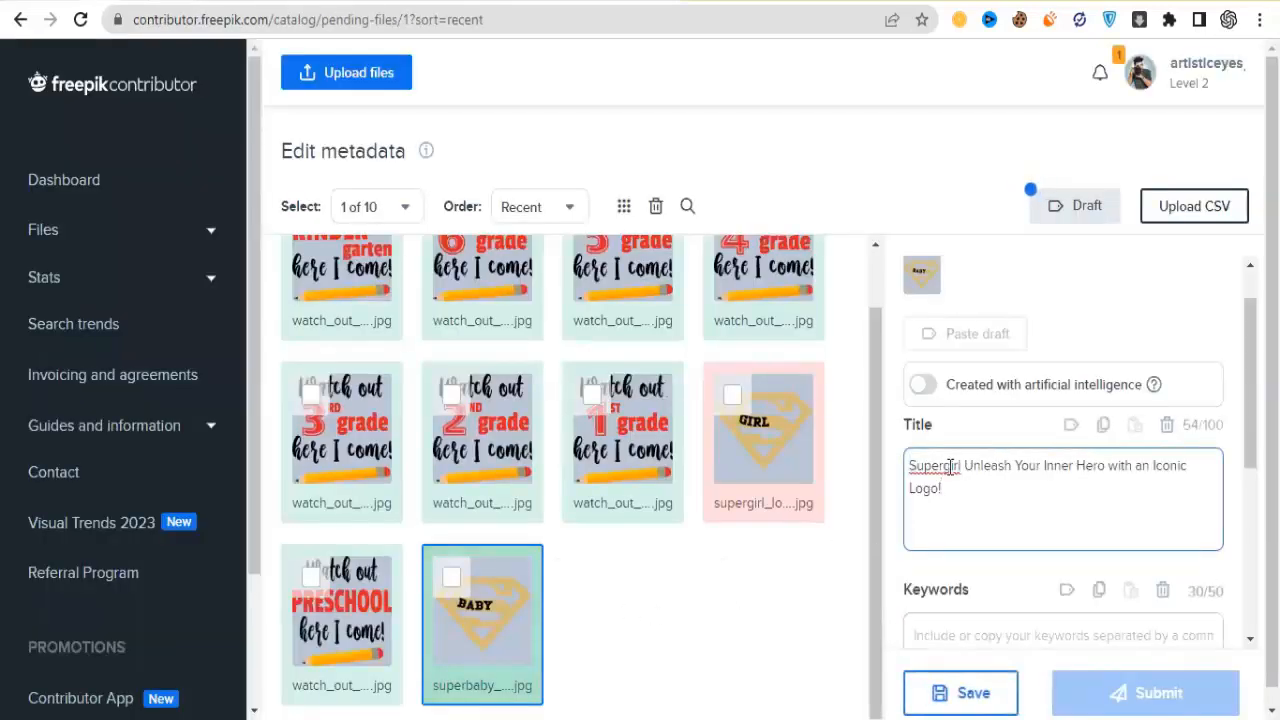
click(961, 465)
key(BackSpace)
key(BackSpace)
key(BackSpace)
key(BackSpace)
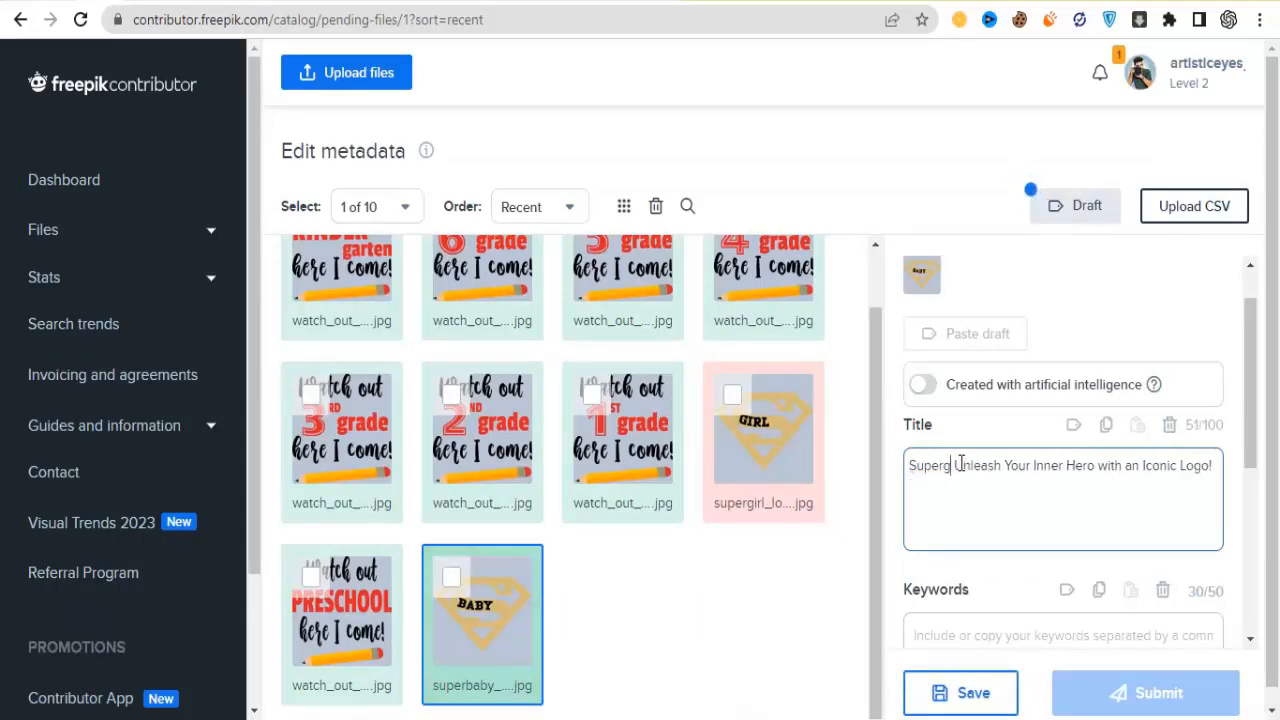
text(baby)
Replace the supergirl logo design's title with "Supergirl Unleash Your Inner Hero with an Iconic Logo!".
click(785, 505)
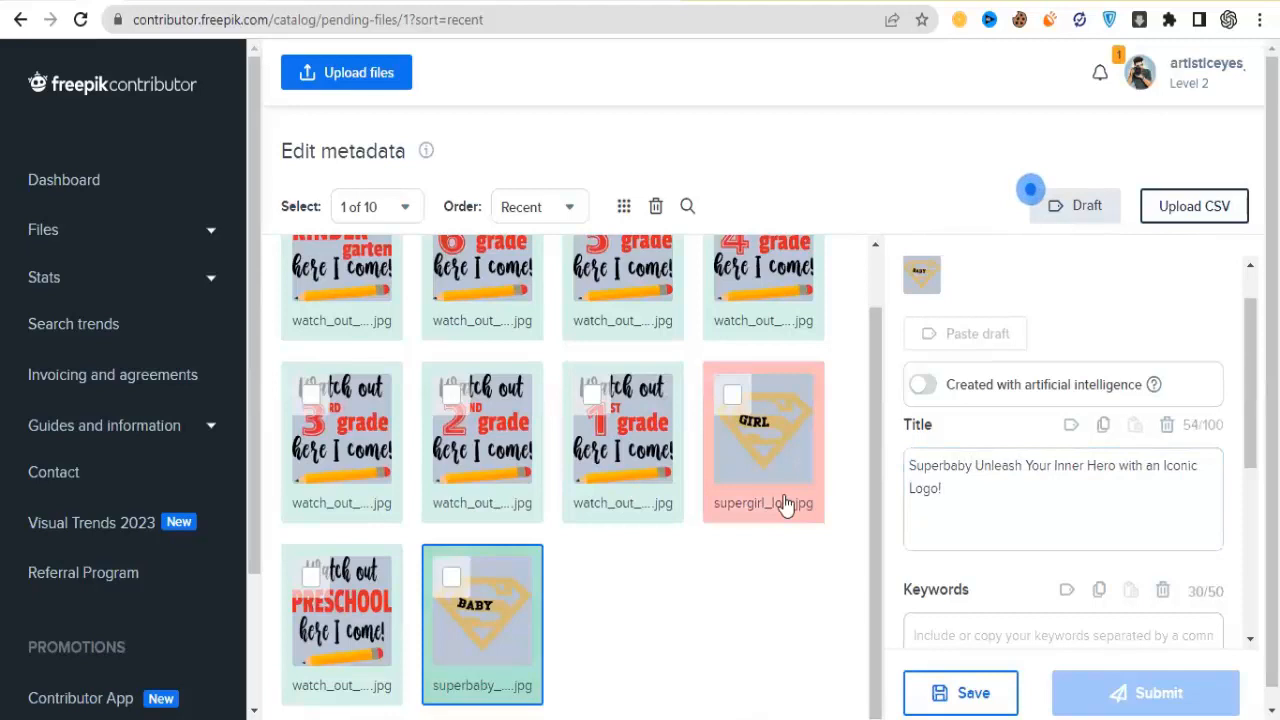
triple_click(971, 486)
text(Supergirl Unleash Your Inner Hero with an Iconic Logo!)
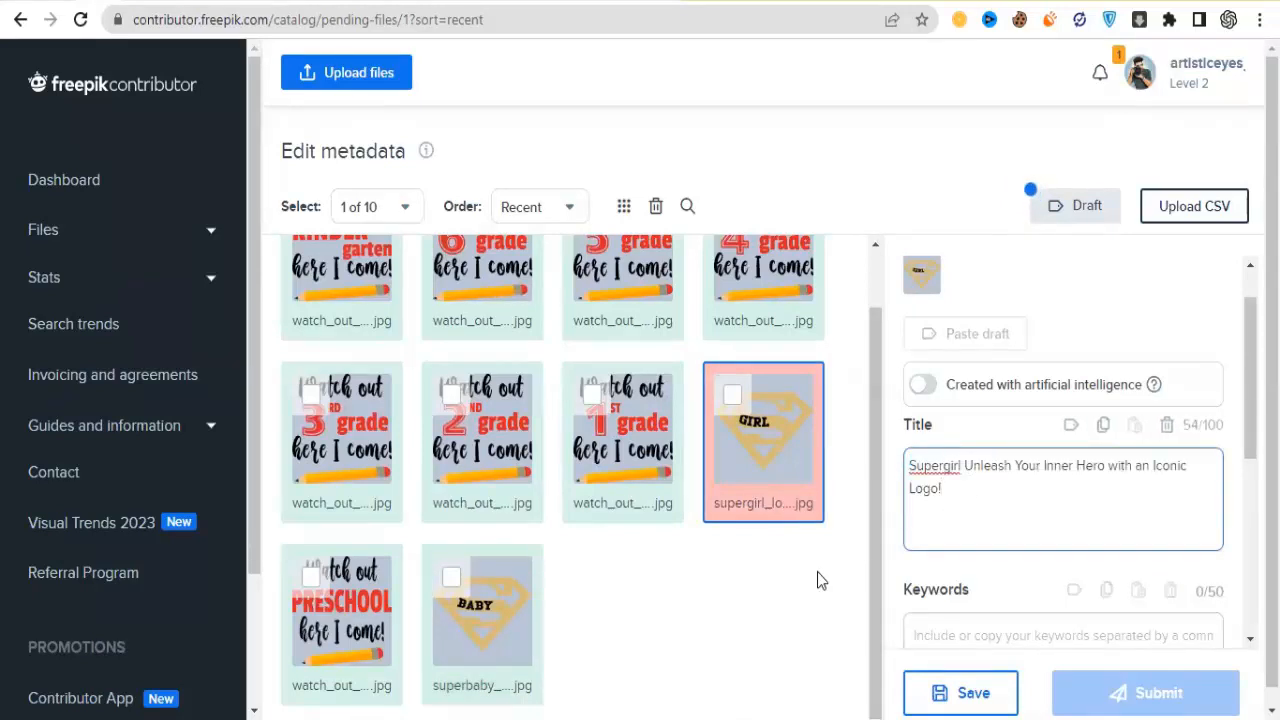
click(818, 573)
Try "Super girl" and "superman" as the opening words of the supergirl logo design's title.
click(945, 467)
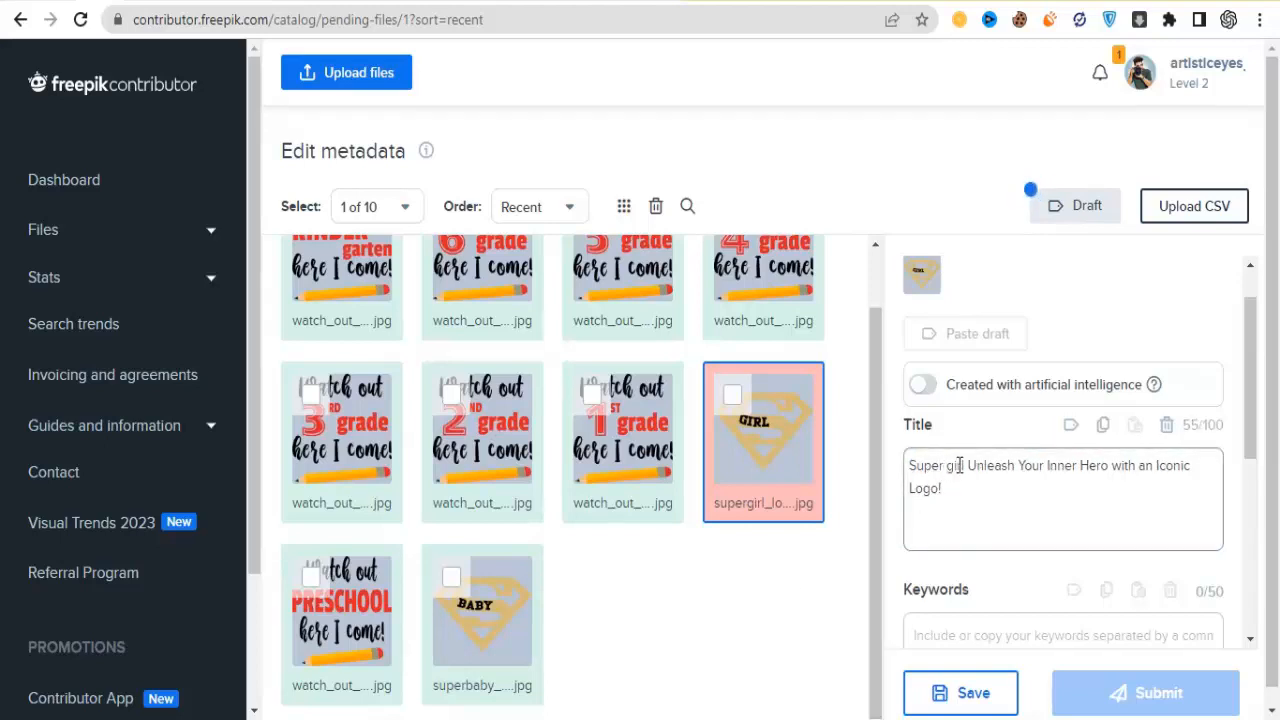
drag(965, 466, 870, 470)
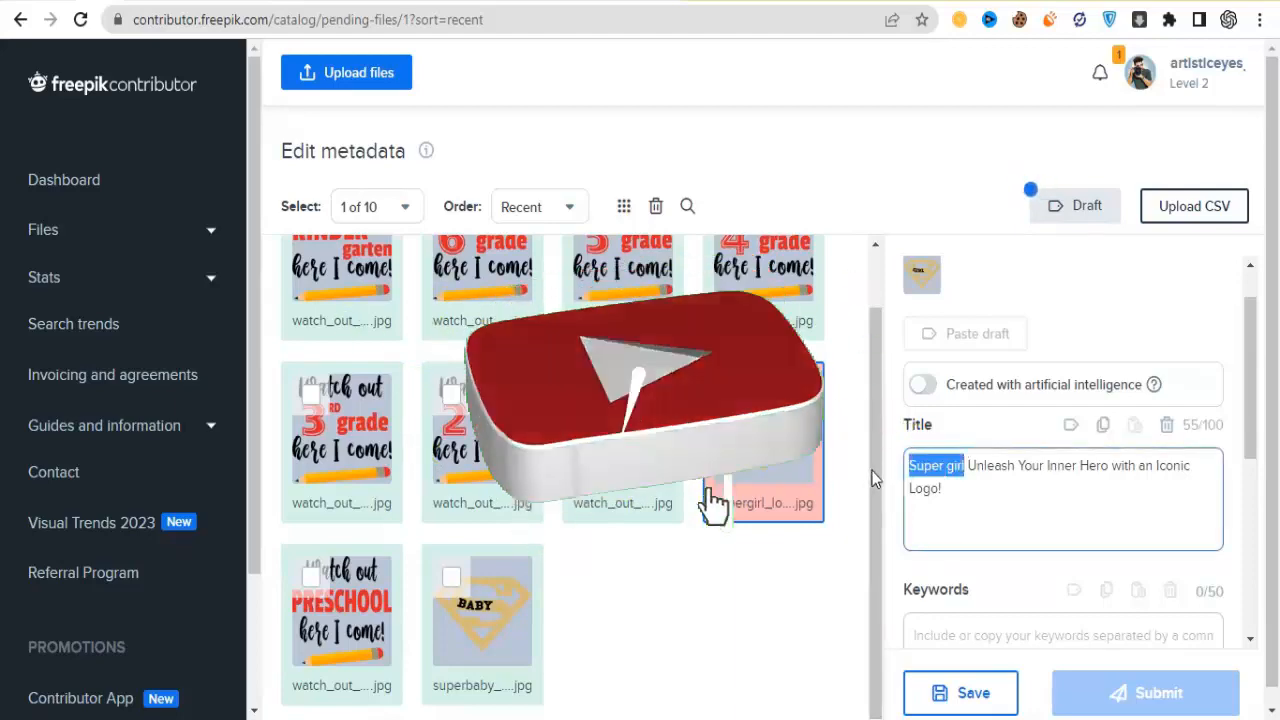
text(superman)
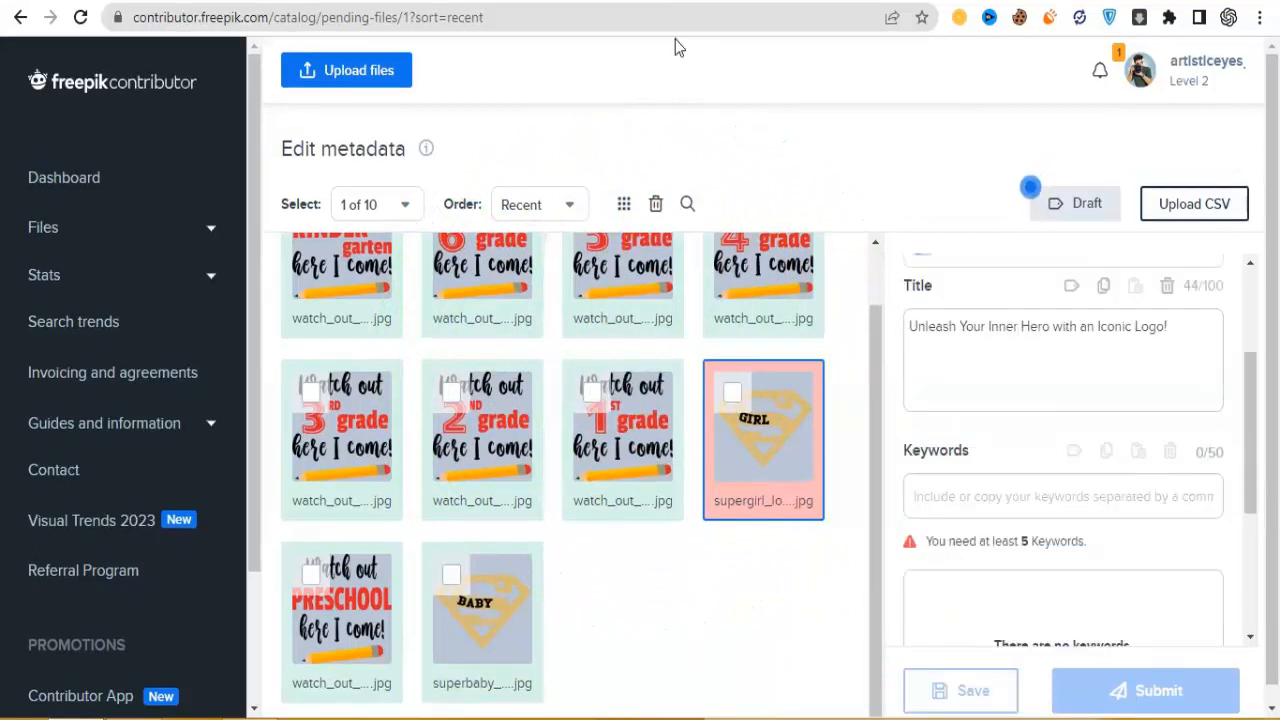
Begin the supergirl logo design's title with "supergirl", ahead of "Unleash Your Inner Hero with an Iconic Logo!".
click(908, 327)
text(Super)
text( m)
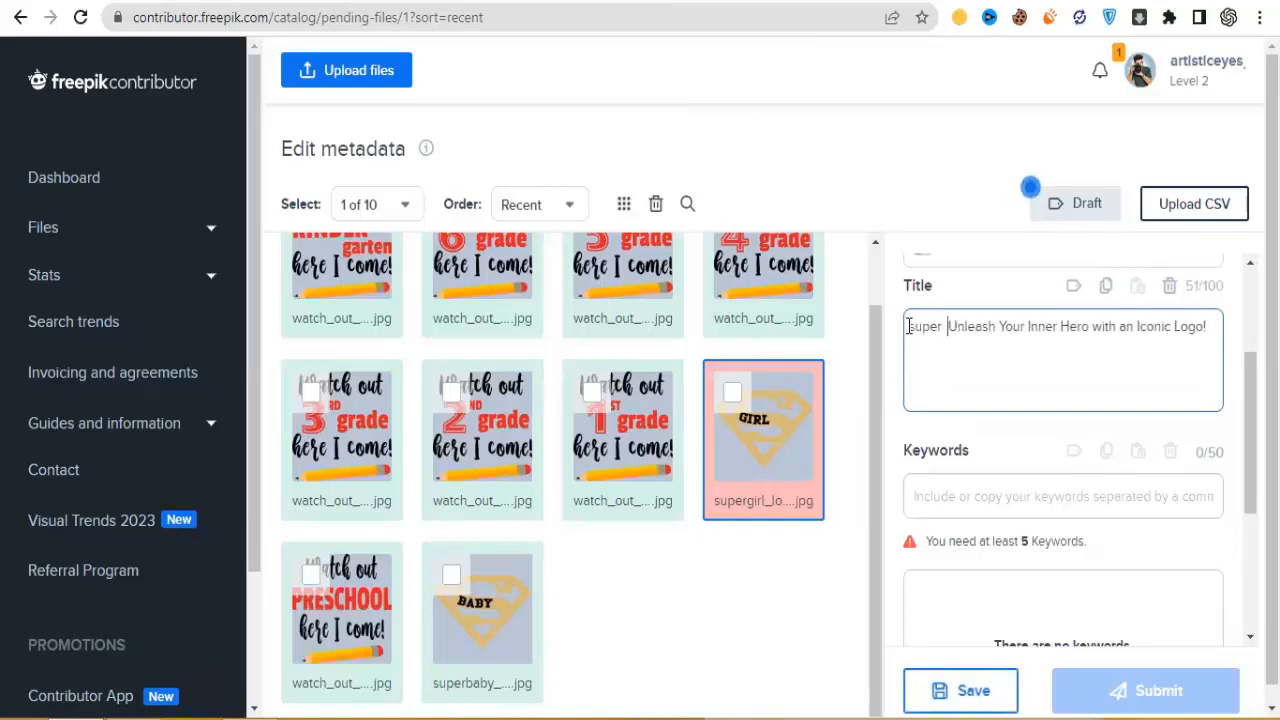
key(BackSpace)
key(BackSpace)
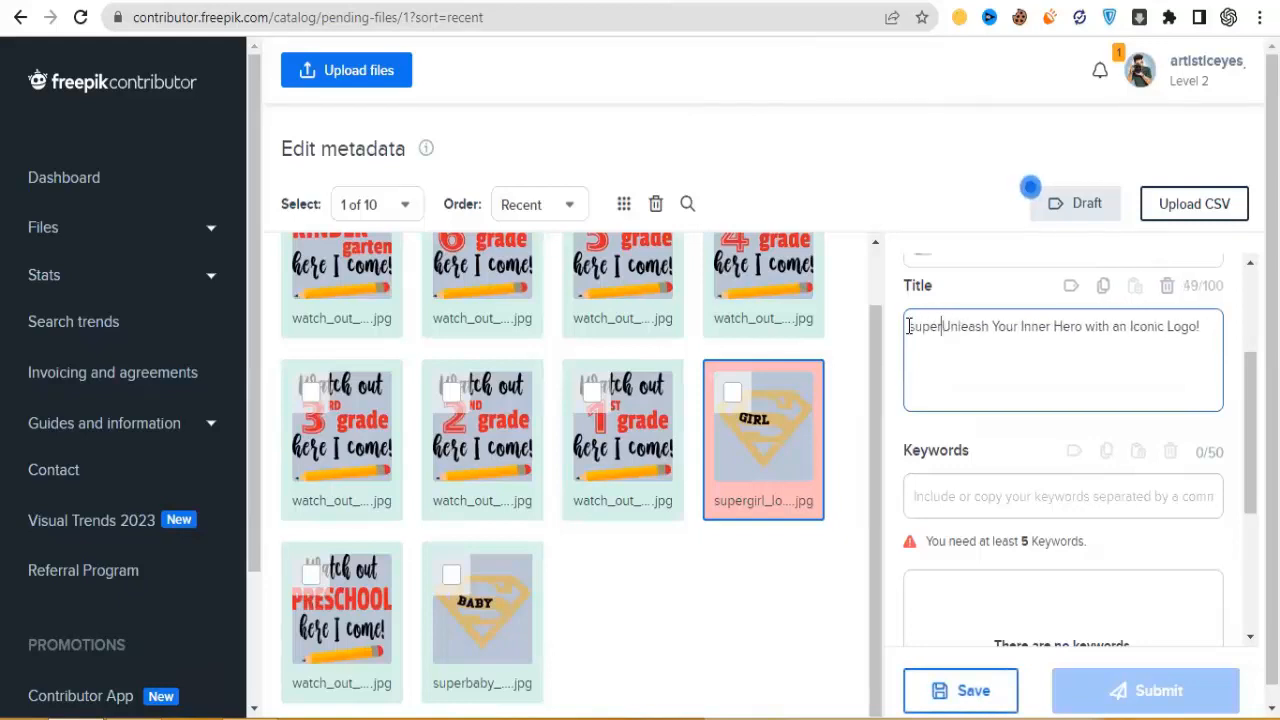
text(girl)
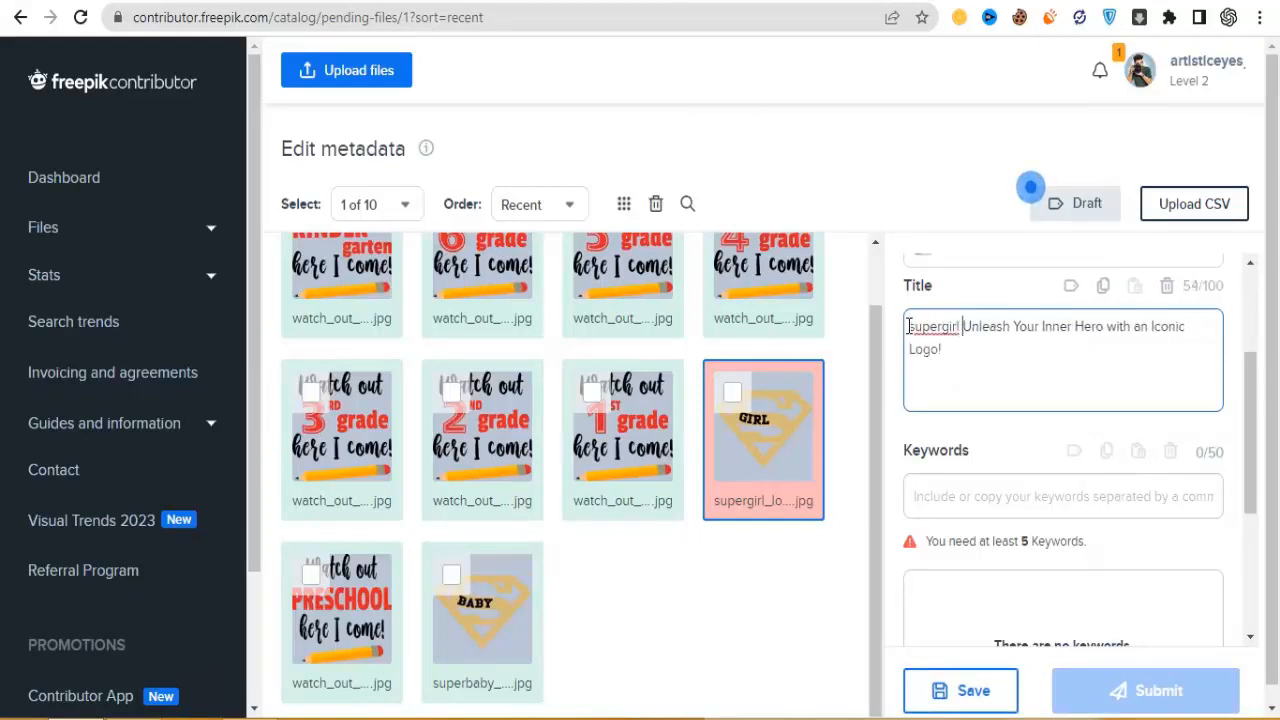
click(841, 524)
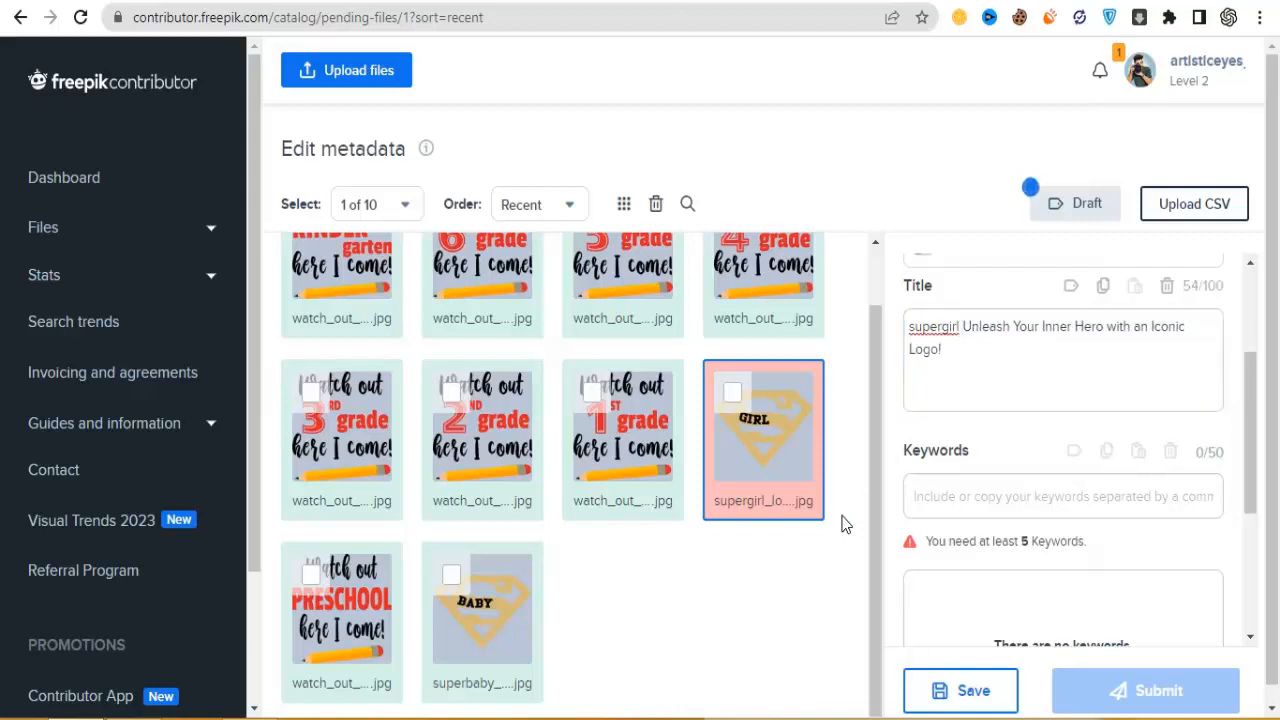
Add the keywords "supergirl logo" and "supergirl" to the supergirl logo design.
click(985, 500)
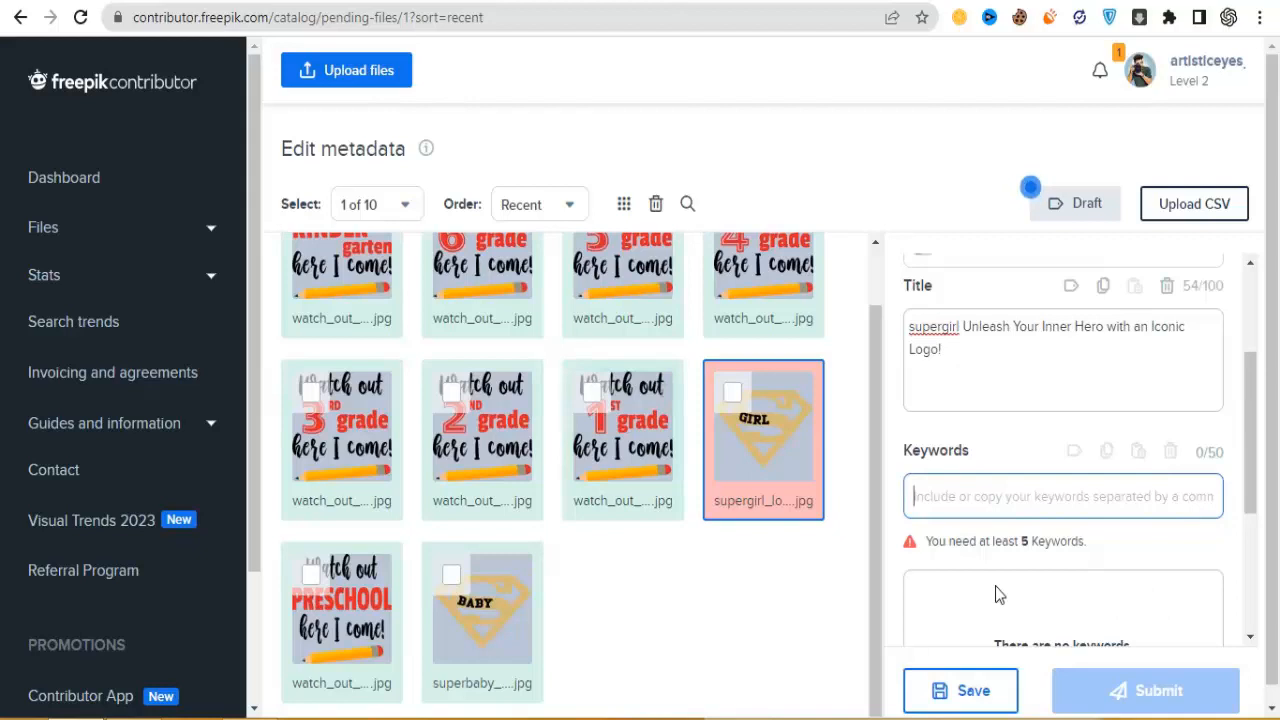
text(supergi)
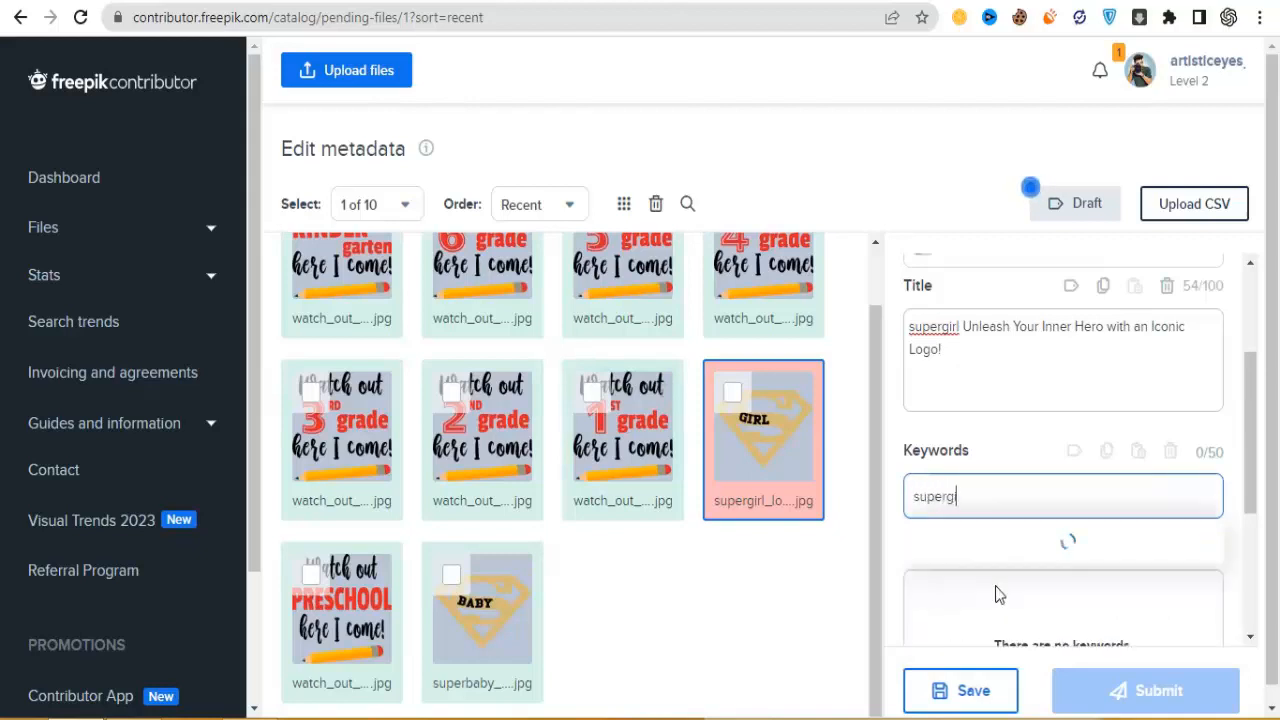
text(rl logo)
key(Return)
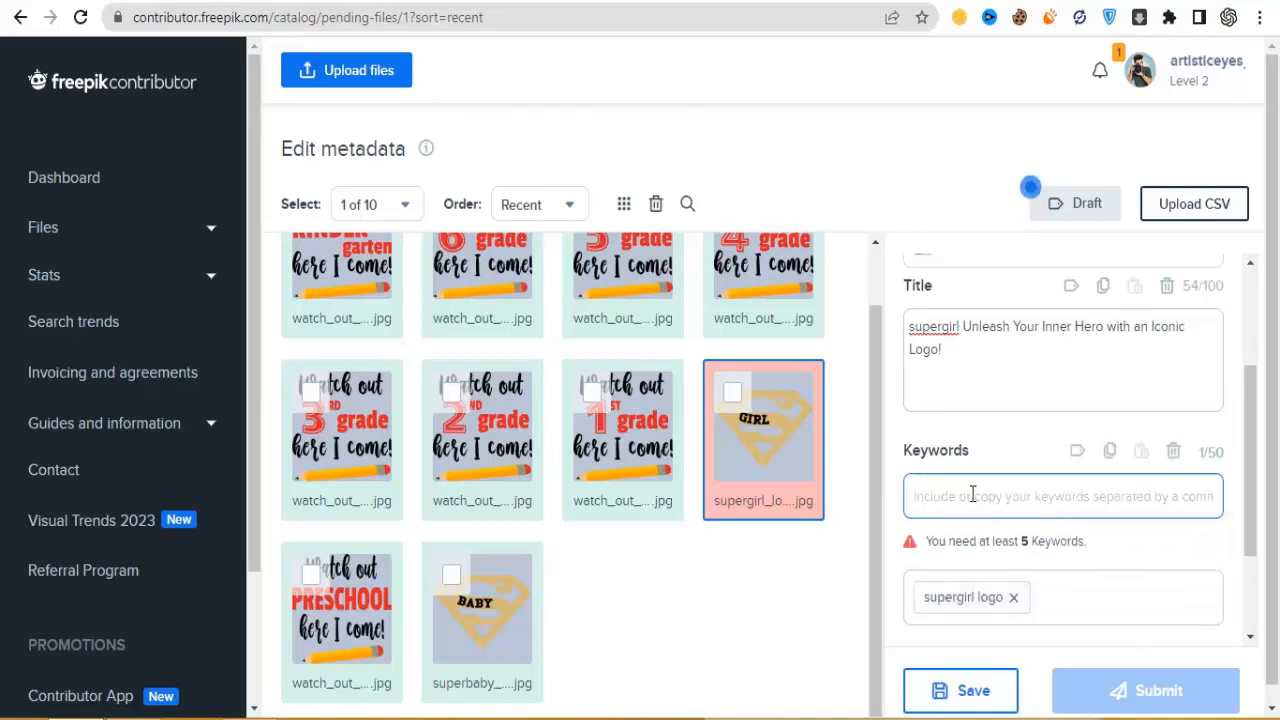
text(super)
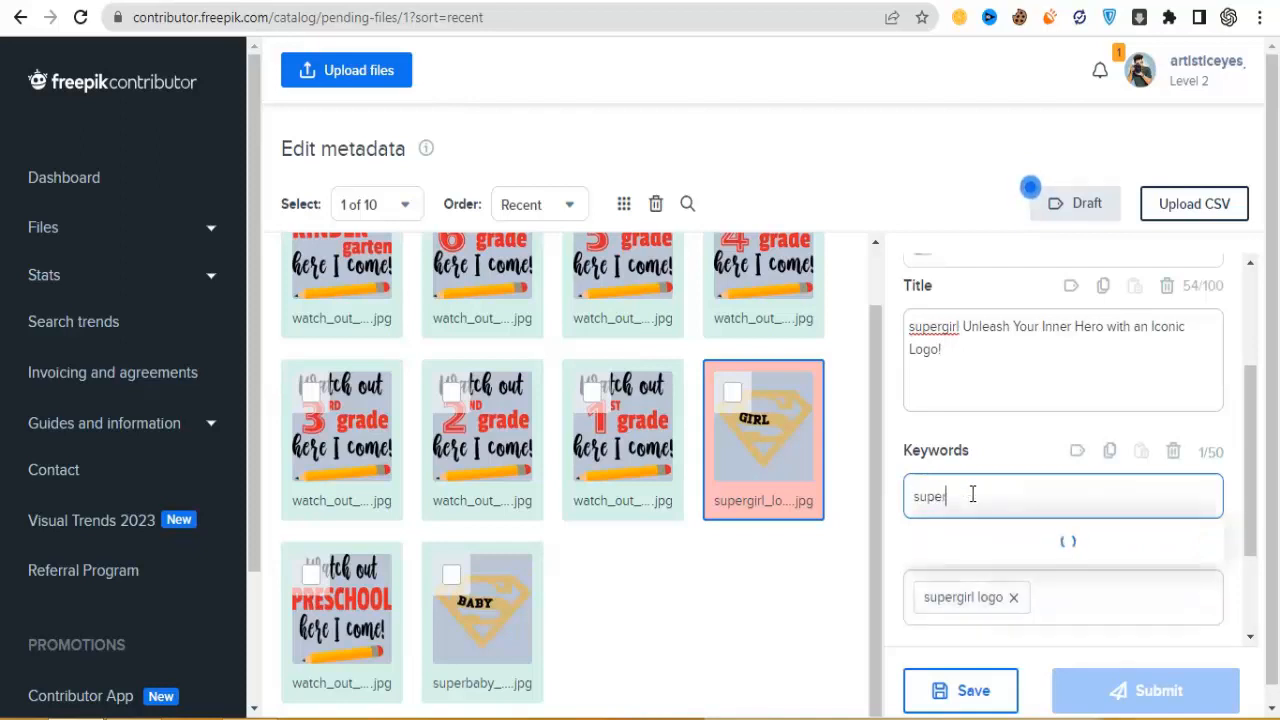
text(girl)
key(Return)
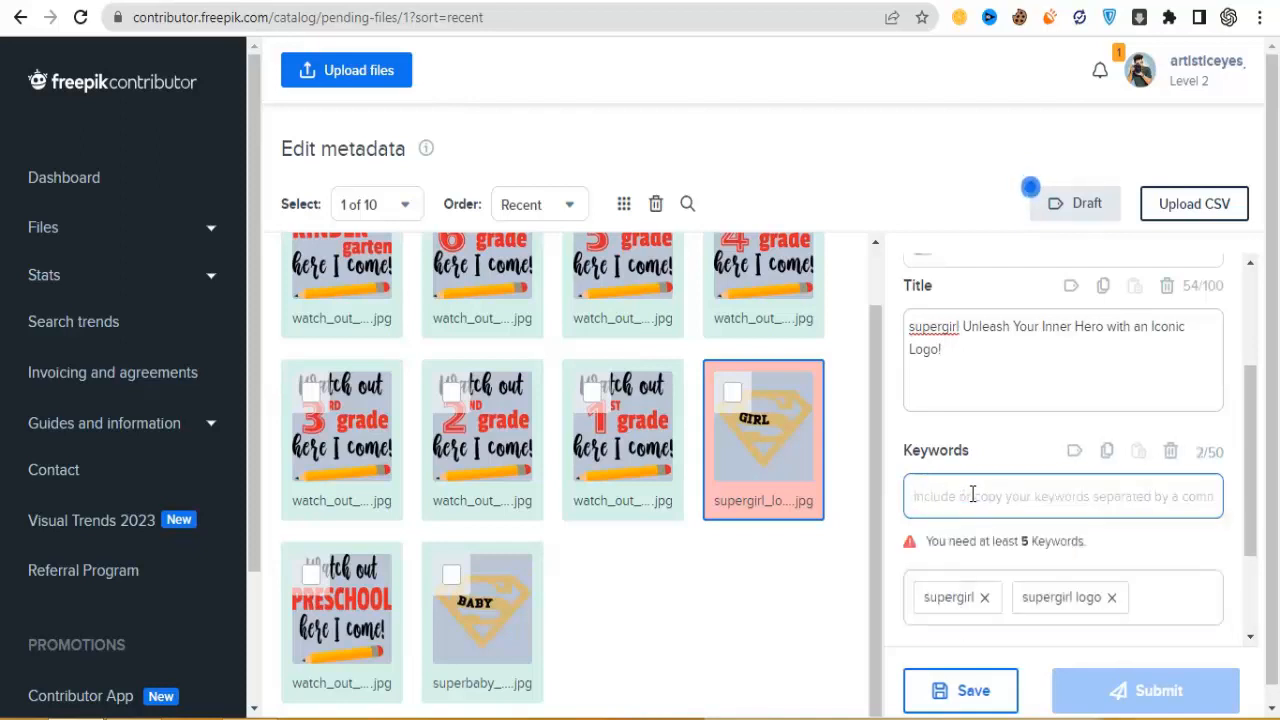
Add the keywords "diamond" and "superman" to the supergirl logo design.
text(diamont)
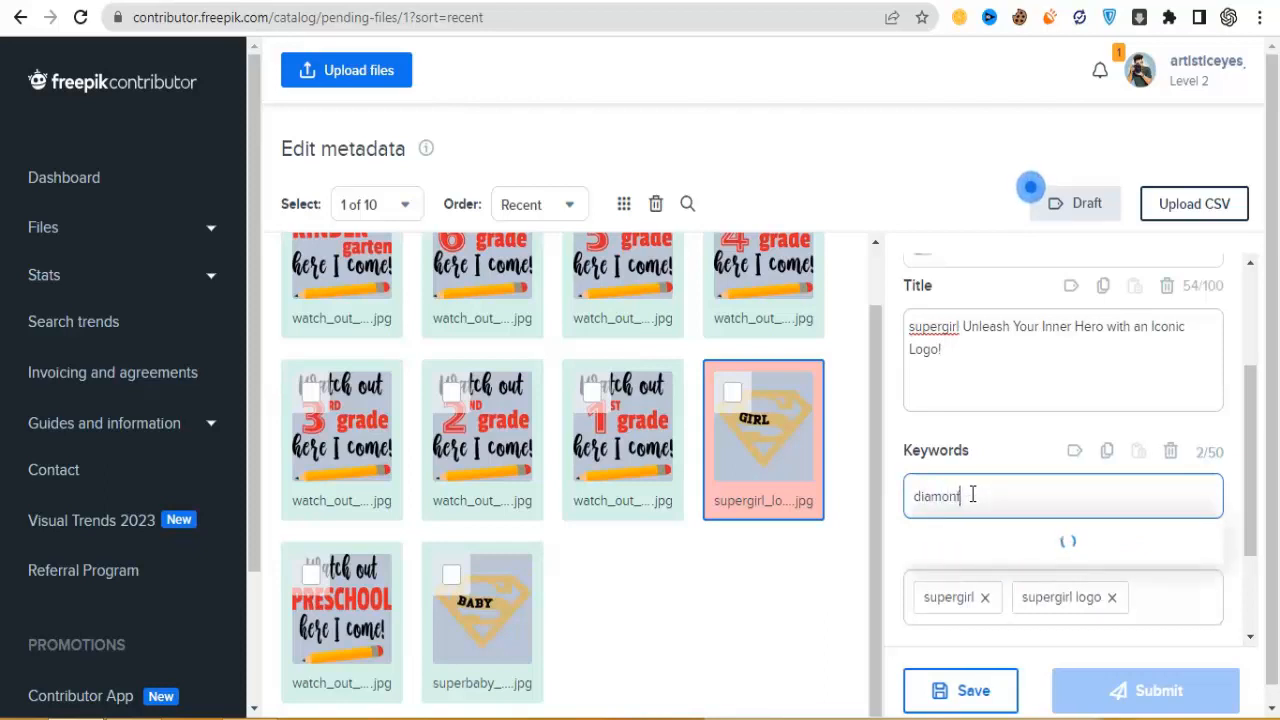
key(BackSpace)
text(d)
key(Return)
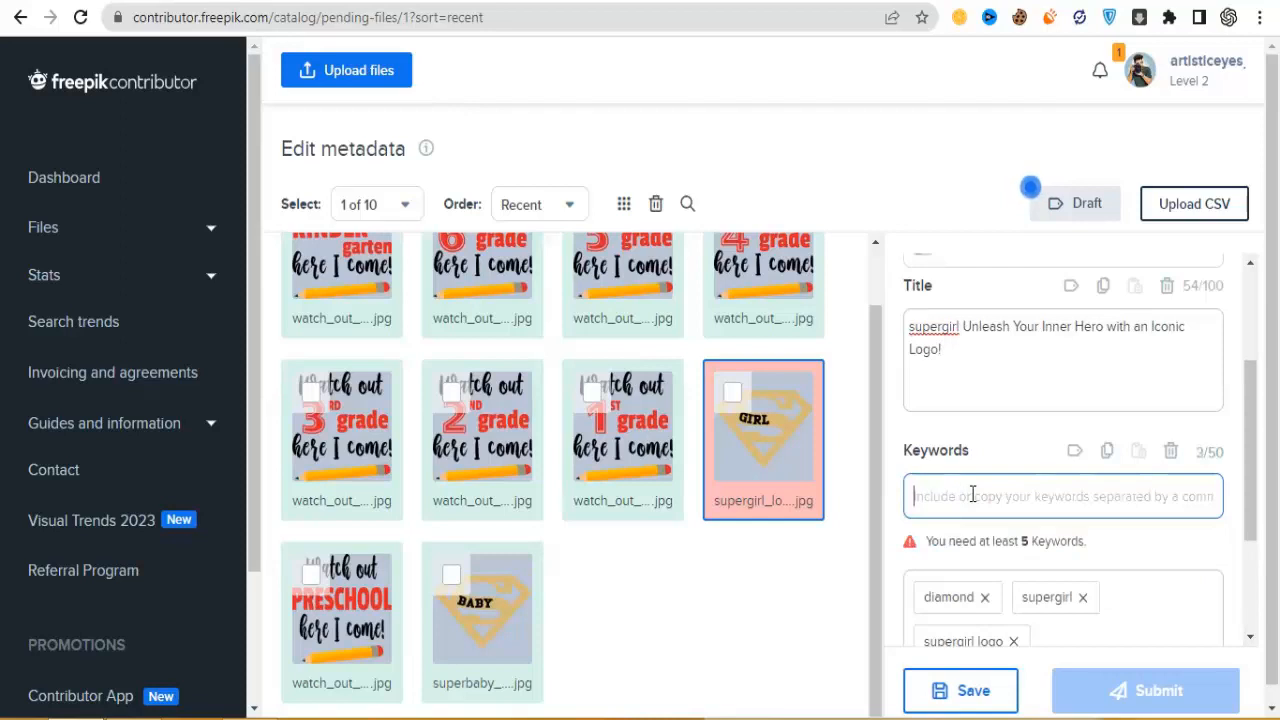
text(superman)
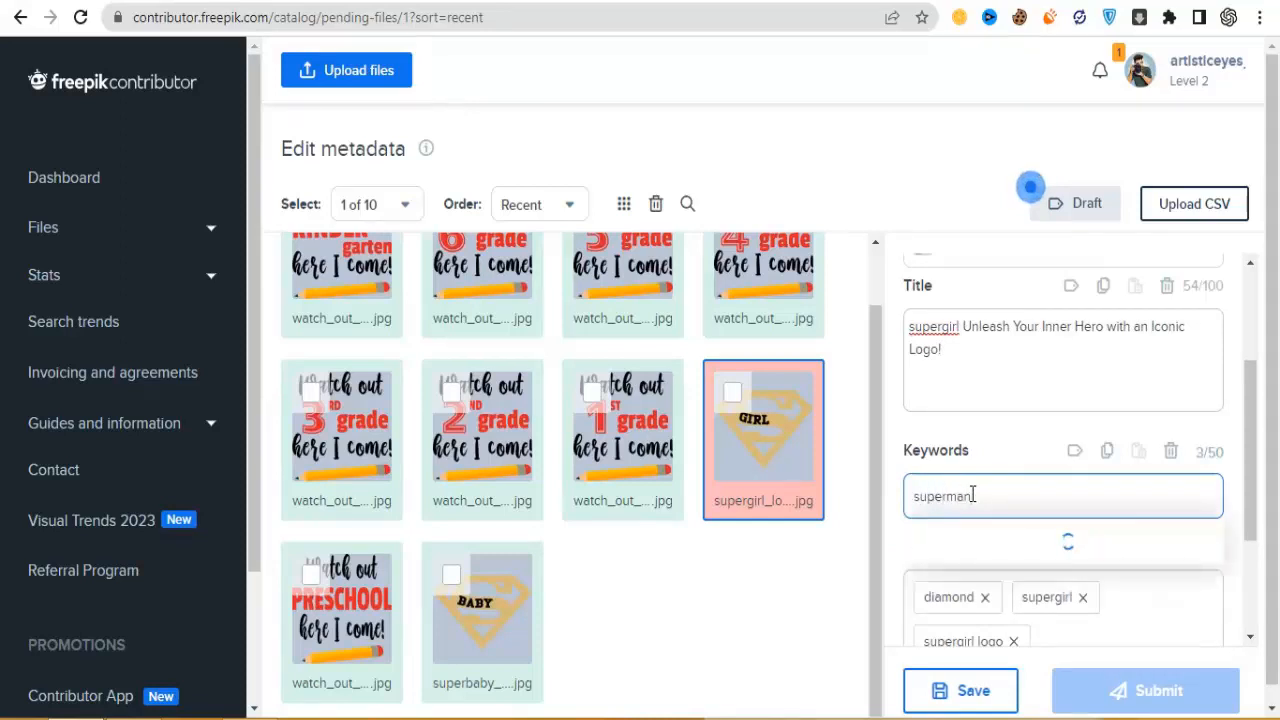
key(Return)
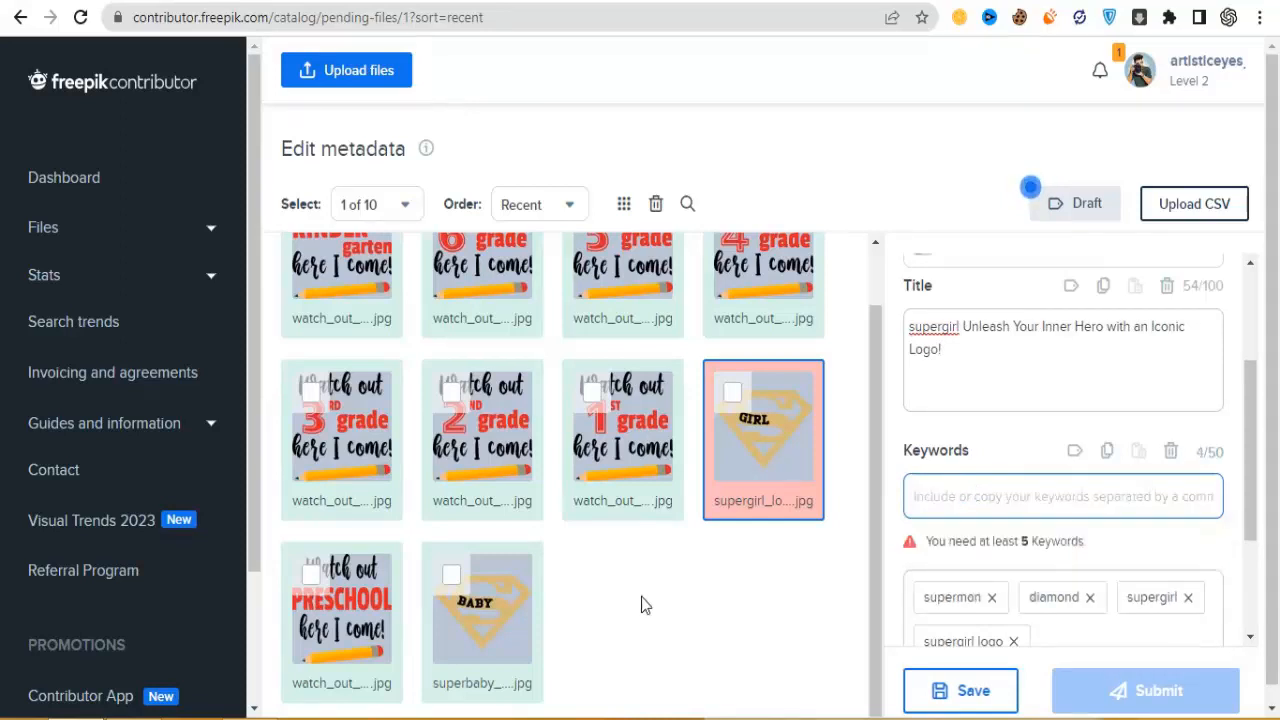
Copy all keywords from the superbaby logo design and paste them into the supergirl logo design's keywords.
click(476, 638)
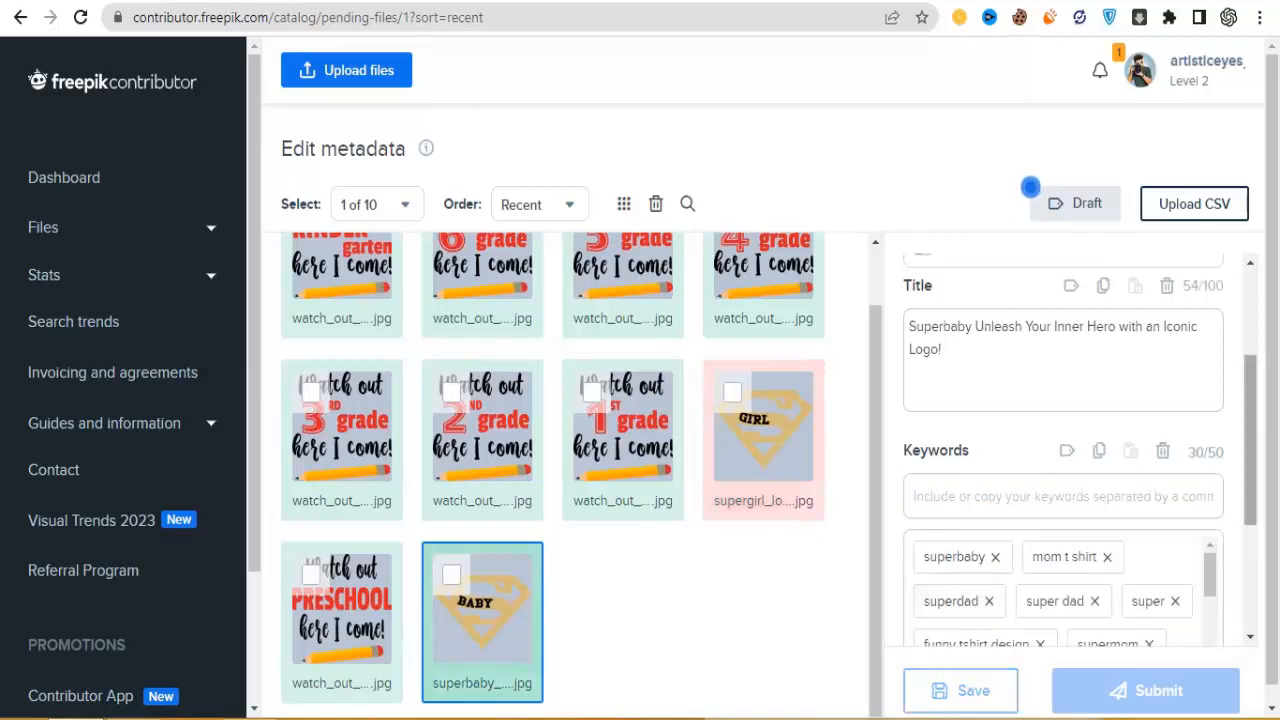
click(1097, 455)
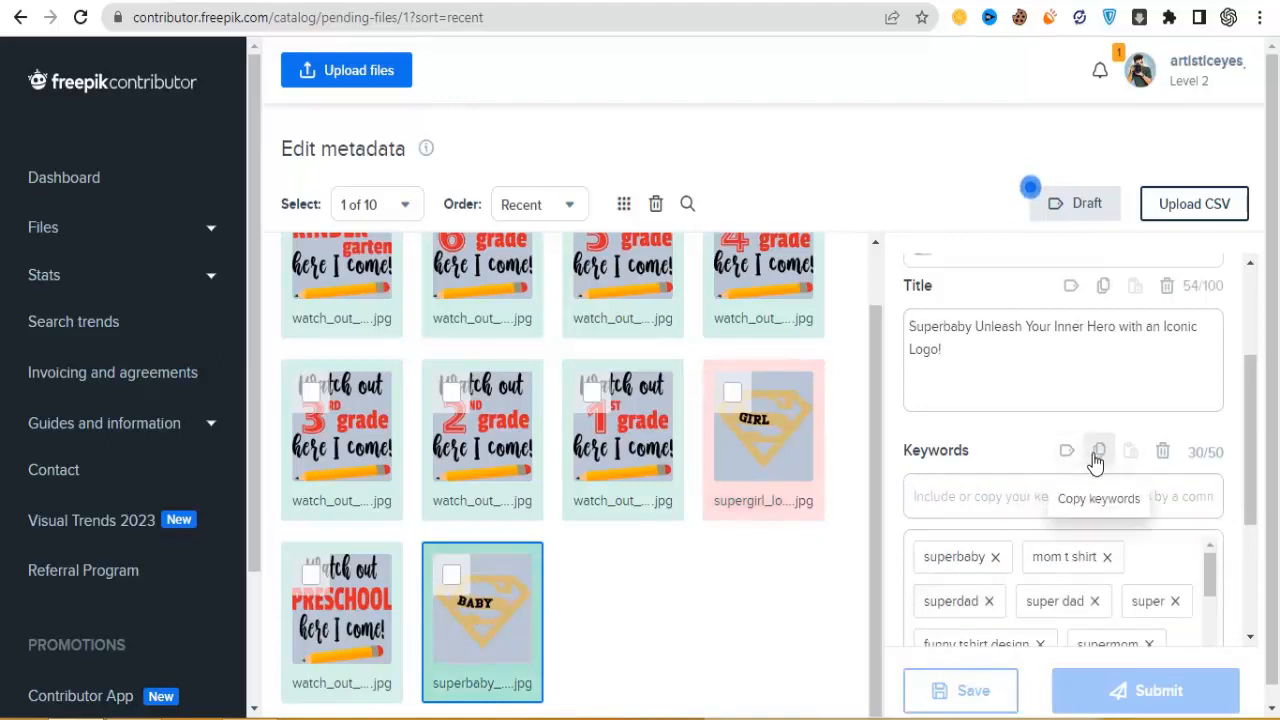
click(763, 430)
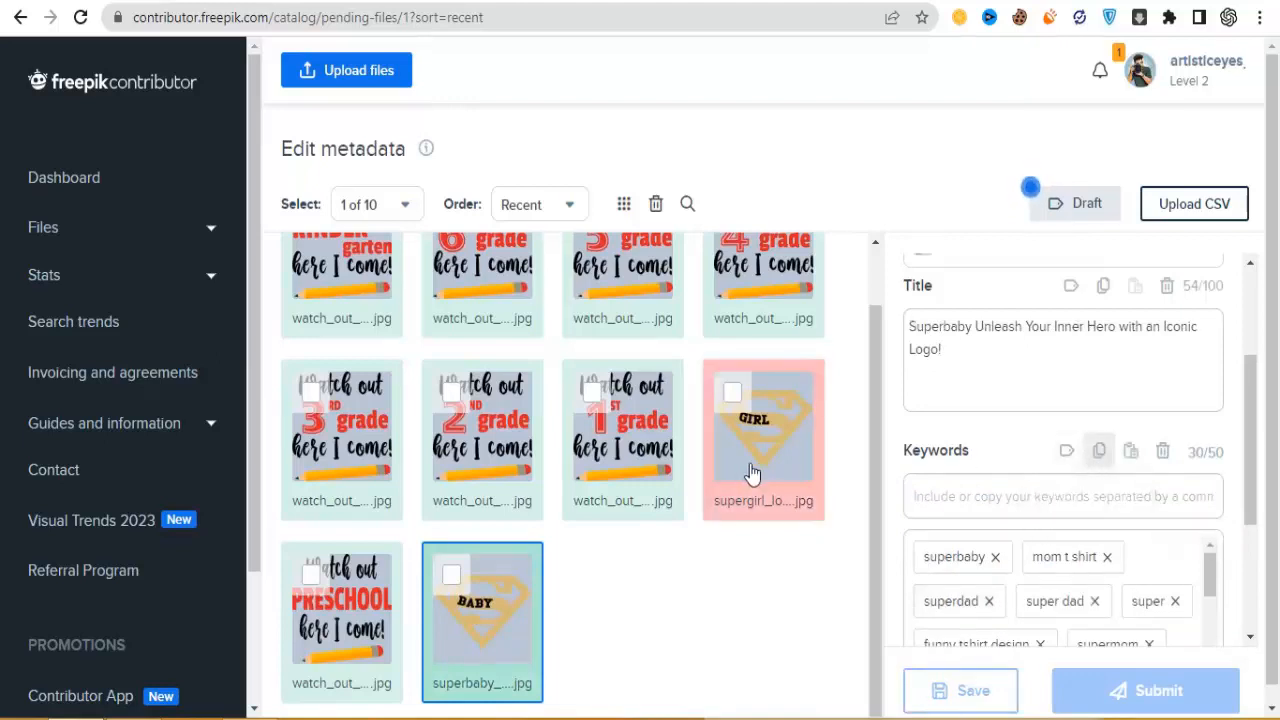
click(1132, 453)
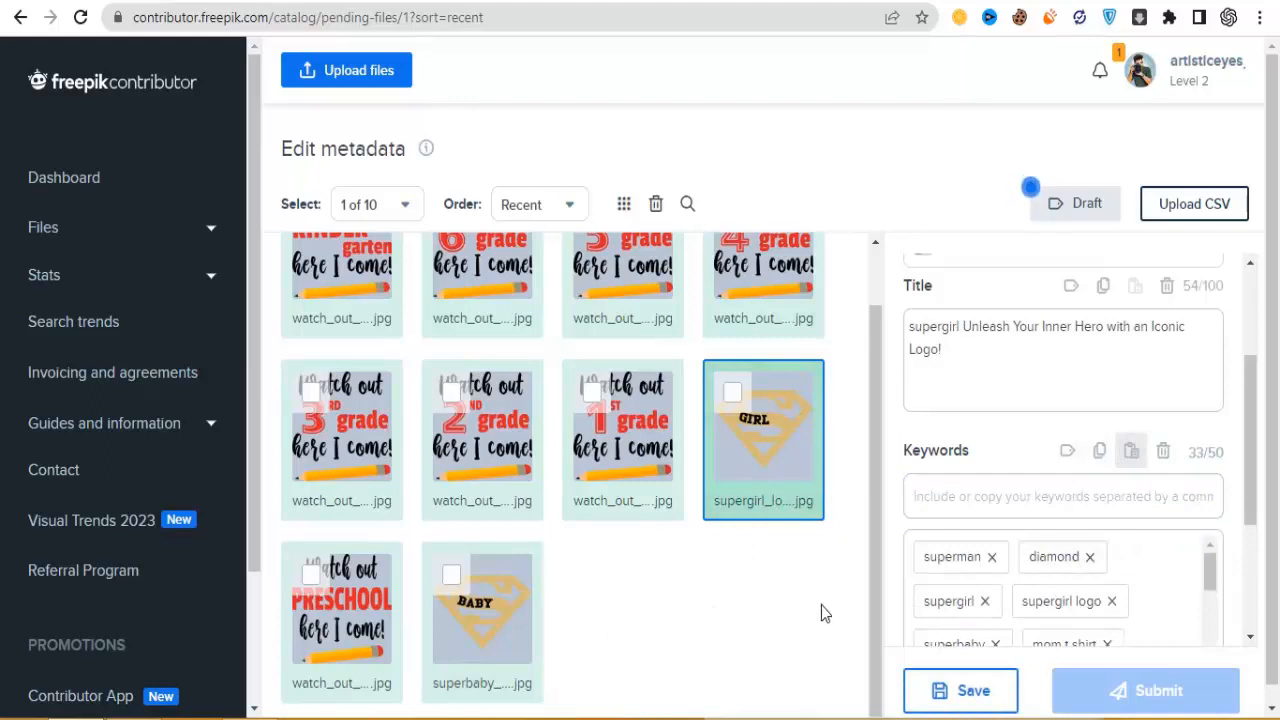
Review the titles and keywords of the preschool and 1st grade designs.
click(330, 620)
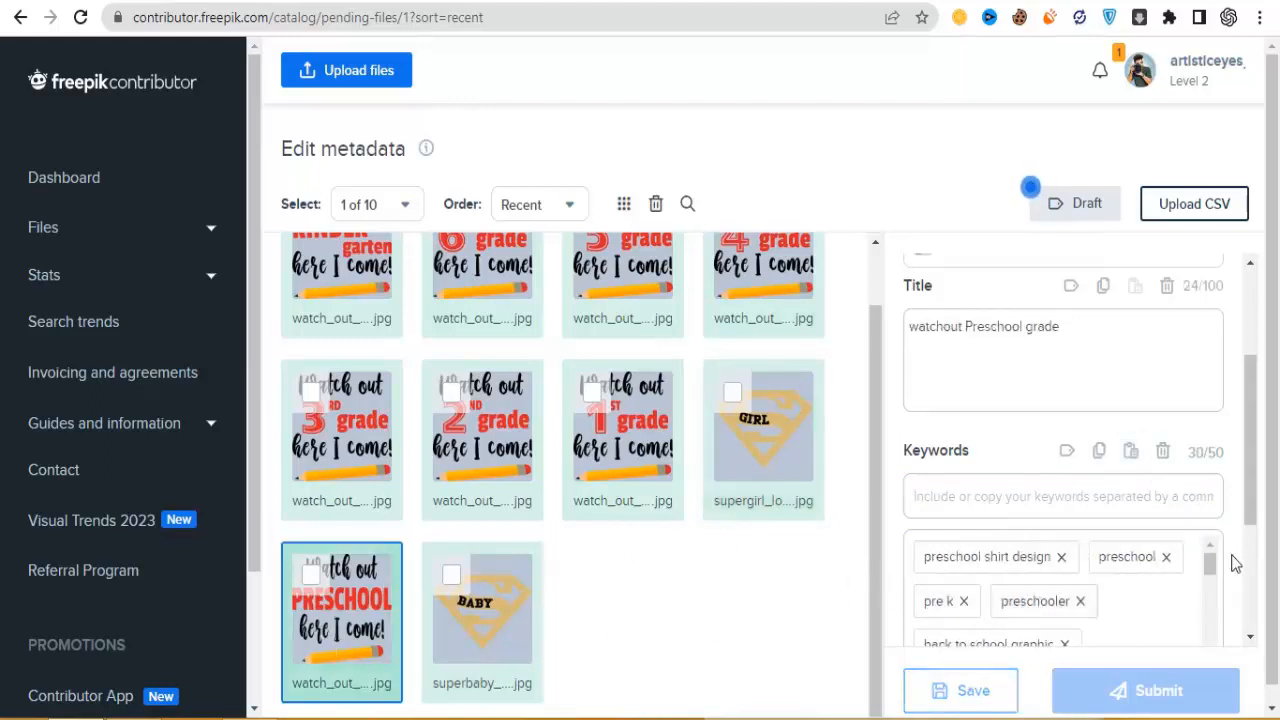
drag(1235, 565, 1241, 490)
click(1082, 481)
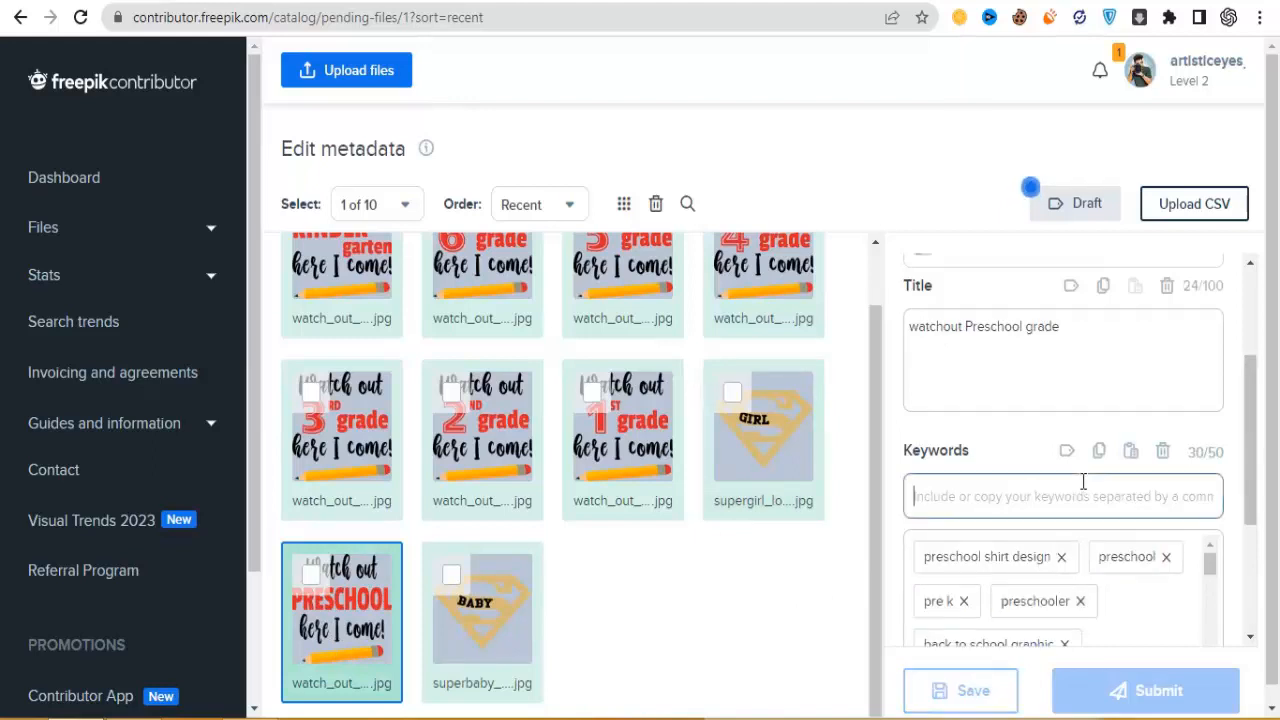
scroll(1063, 450, down, 3)
scroll(1063, 450, up, 1)
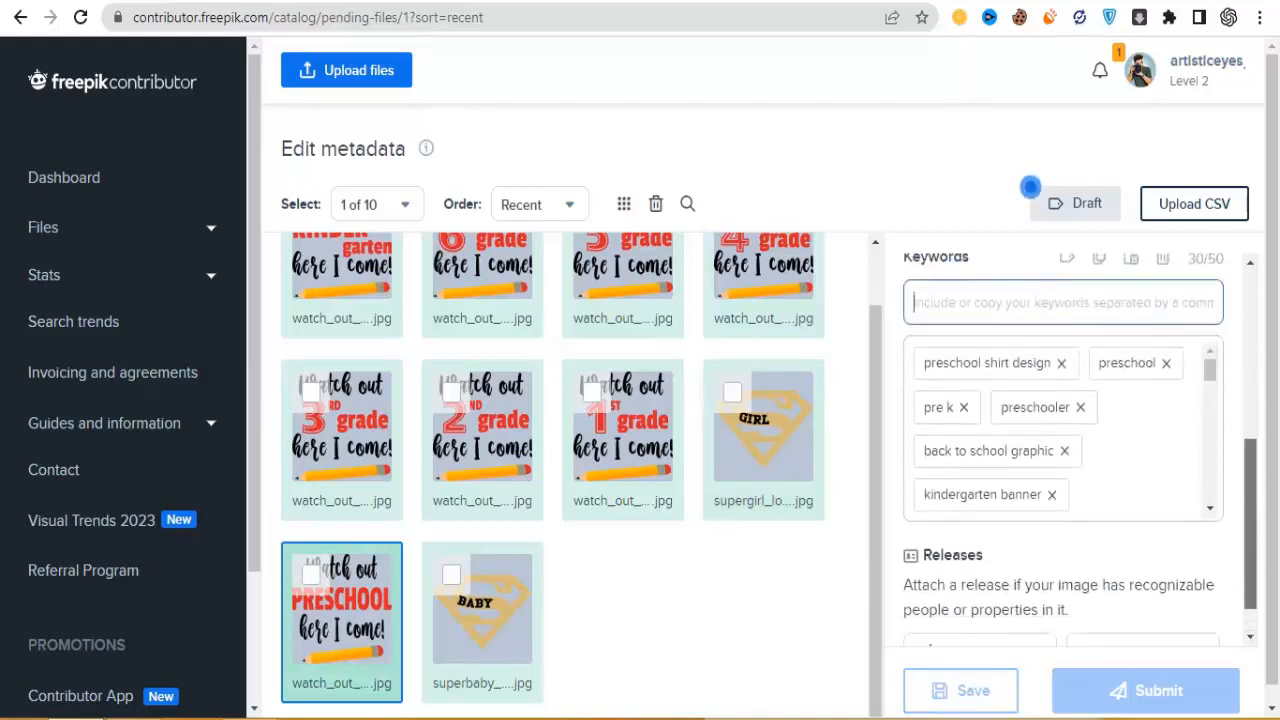
mouse_move(1213, 399)
mouse_down()
mouse_move(1236, 533)
mouse_move(1244, 472)
mouse_move(1211, 400)
mouse_up()
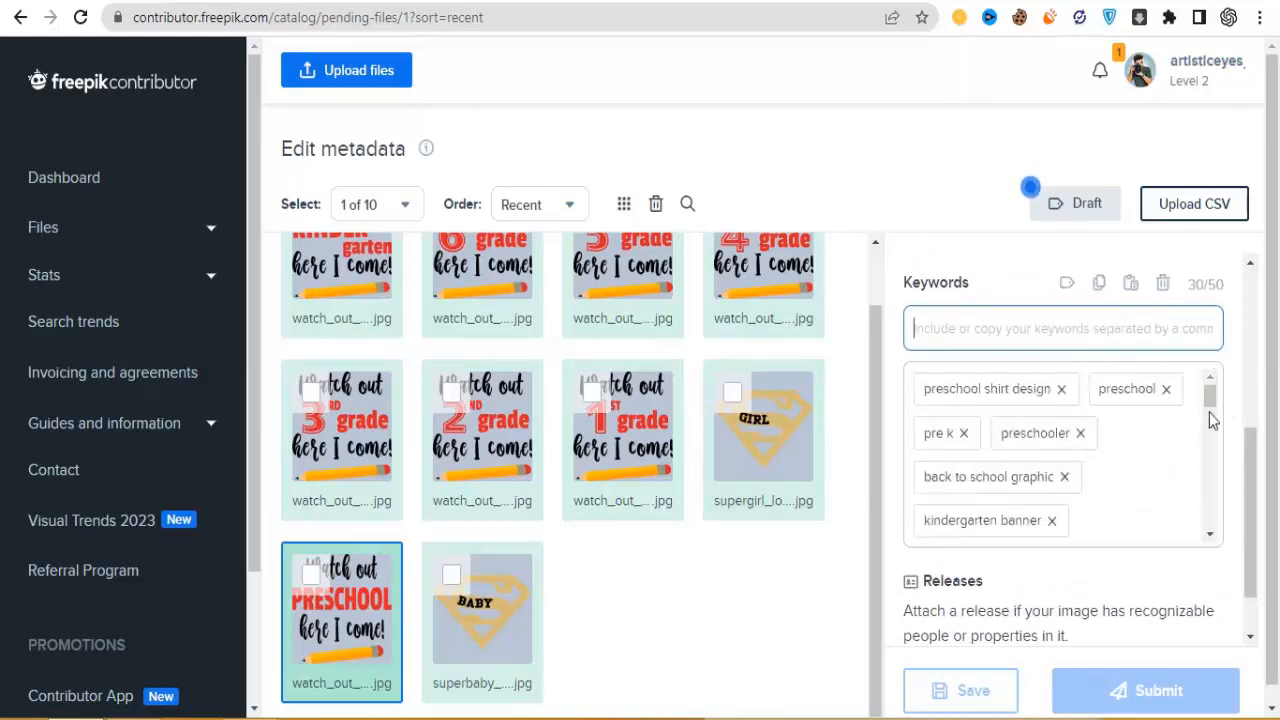
drag(1239, 480, 1250, 386)
click(629, 491)
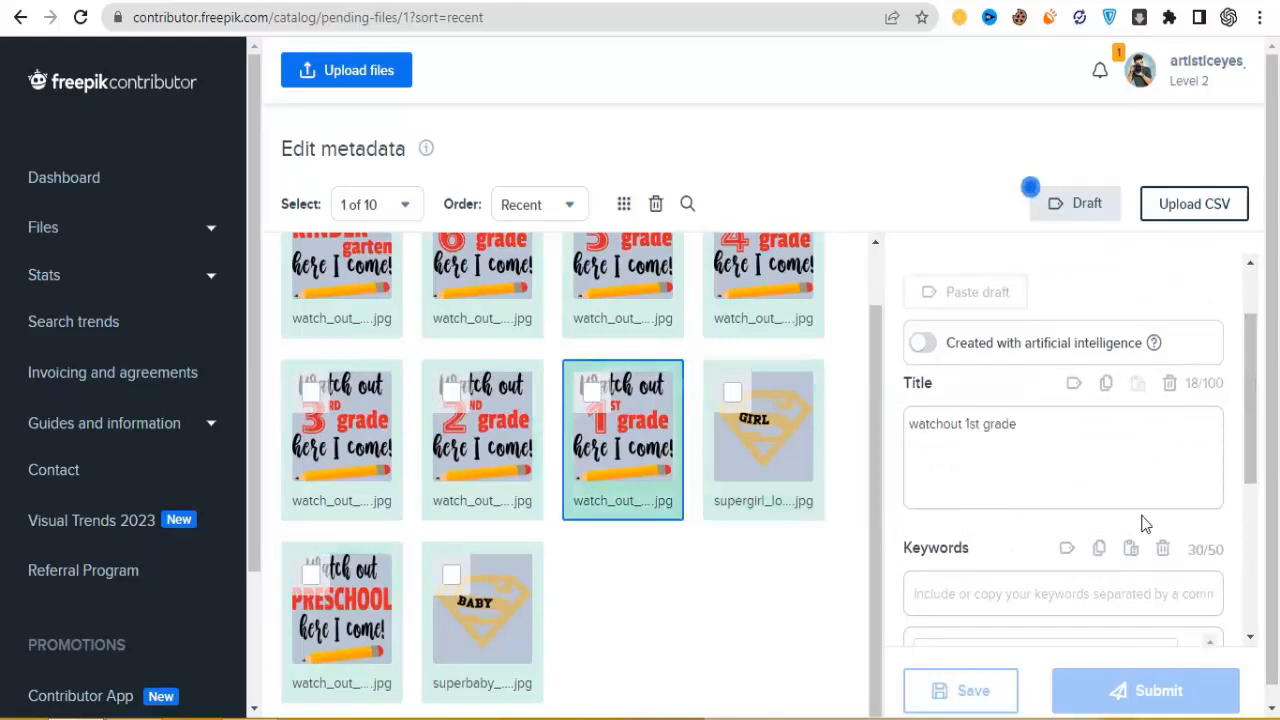
Review the keywords of the 1st, 2nd and 4th grade designs and the release options and title of the 4th grade design.
scroll(1224, 340, down, 3)
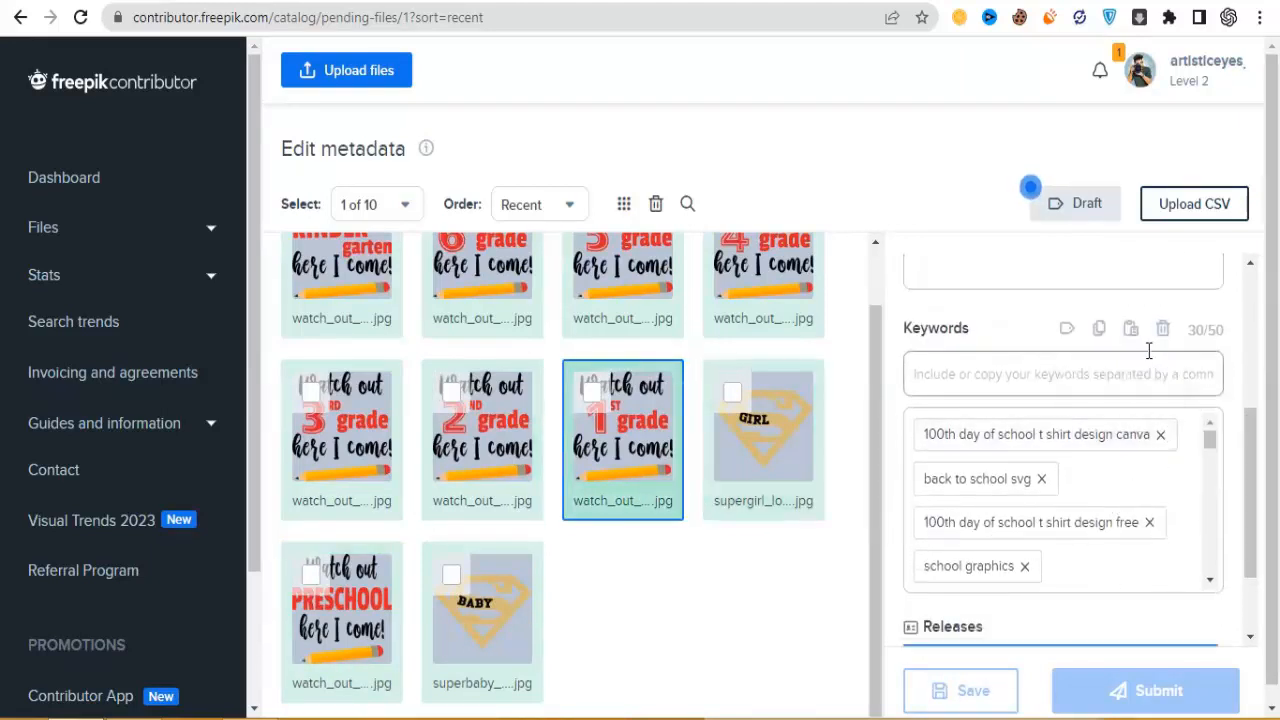
click(519, 458)
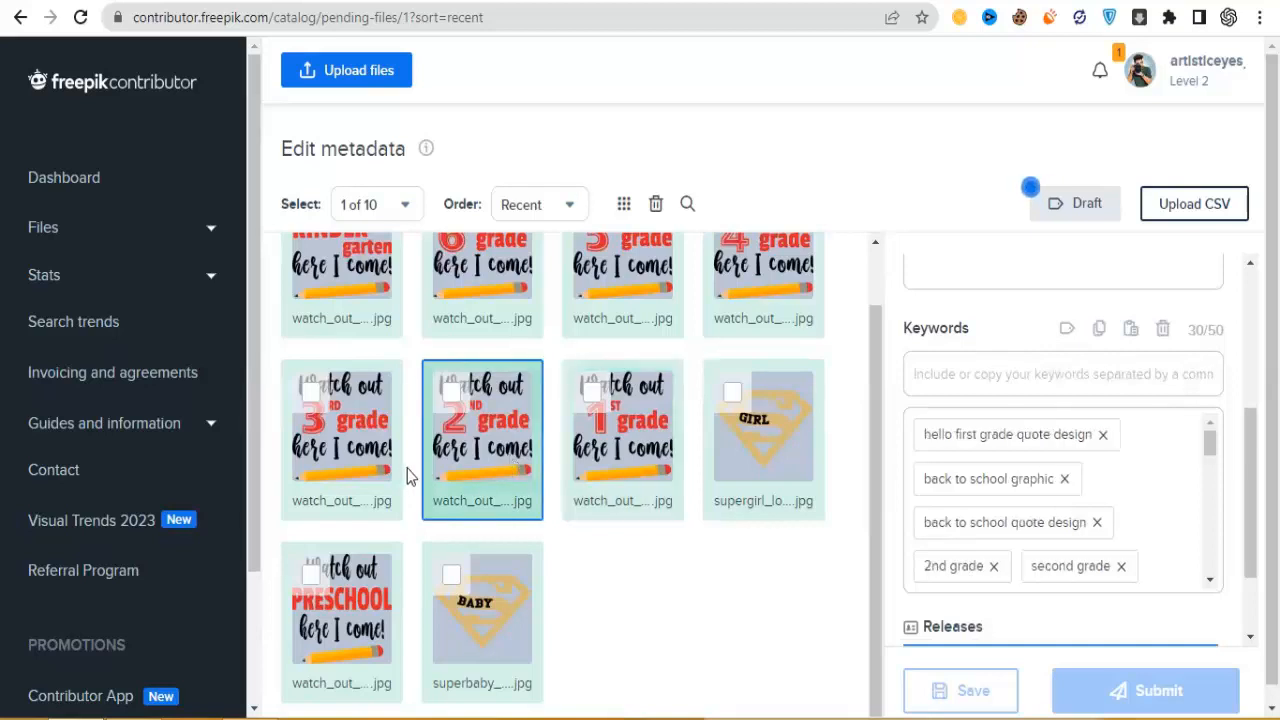
drag(873, 418, 862, 292)
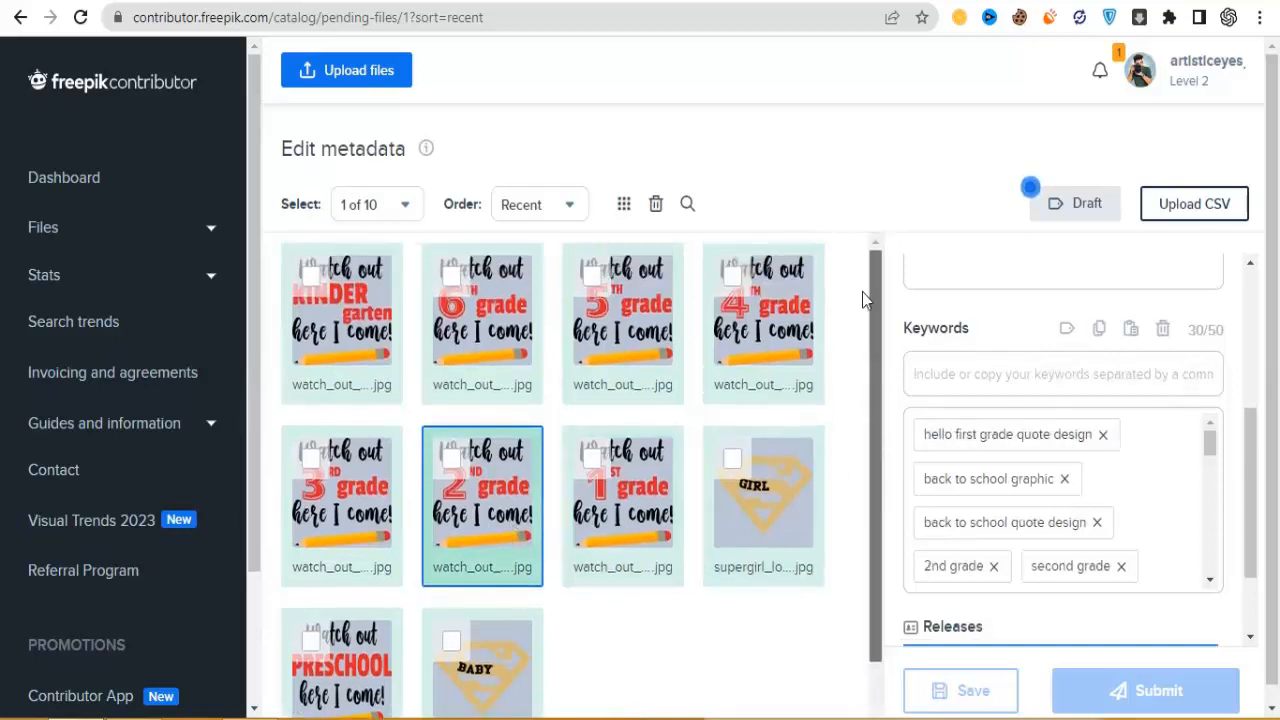
click(800, 311)
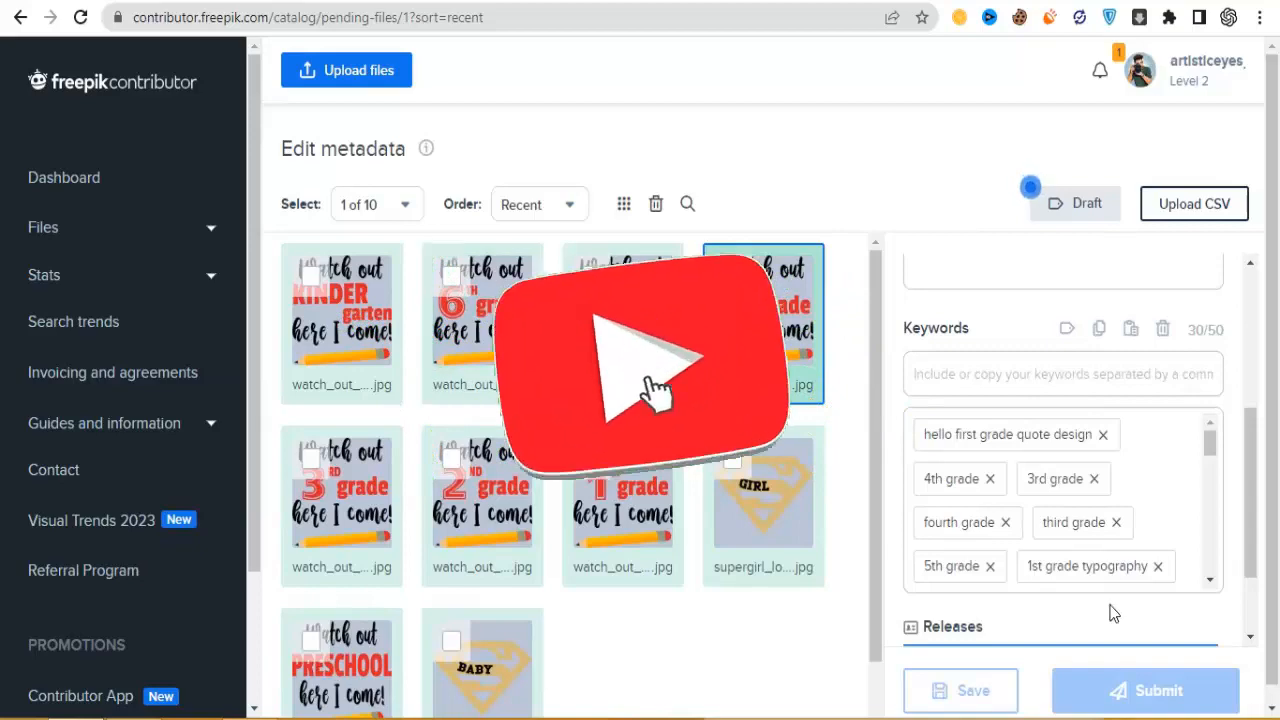
scroll(1114, 613, down, 2)
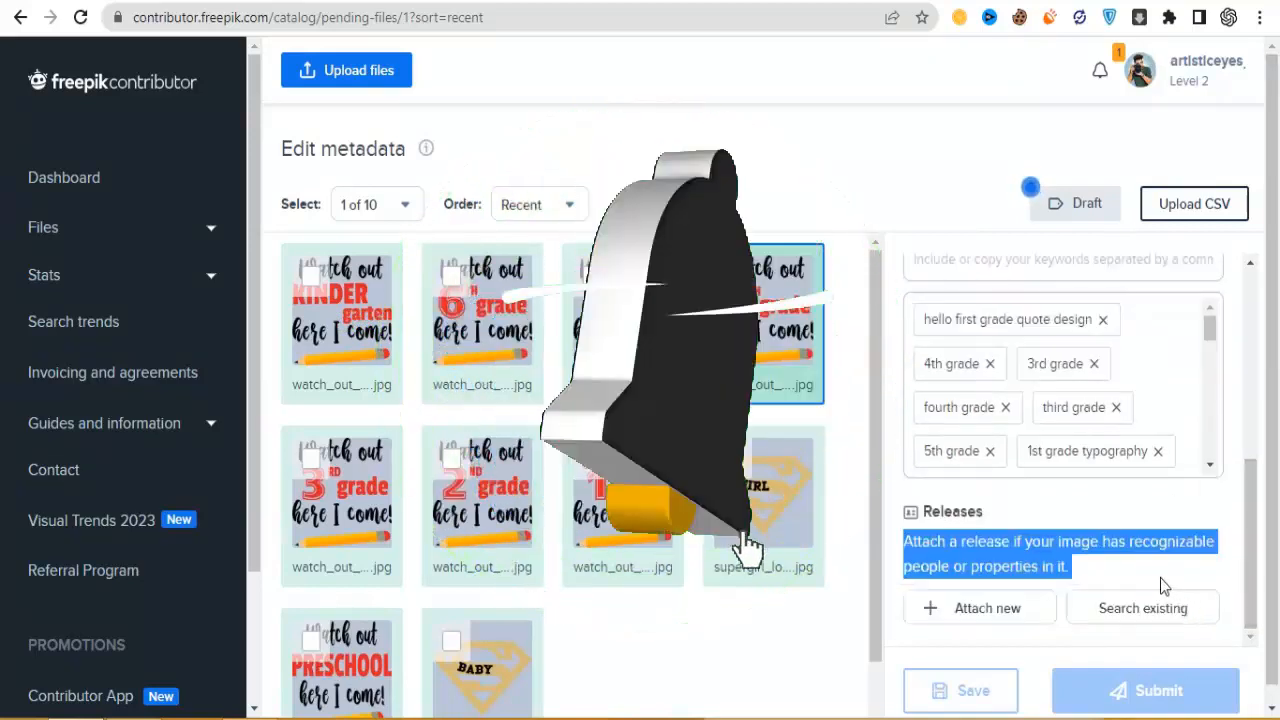
click(1163, 585)
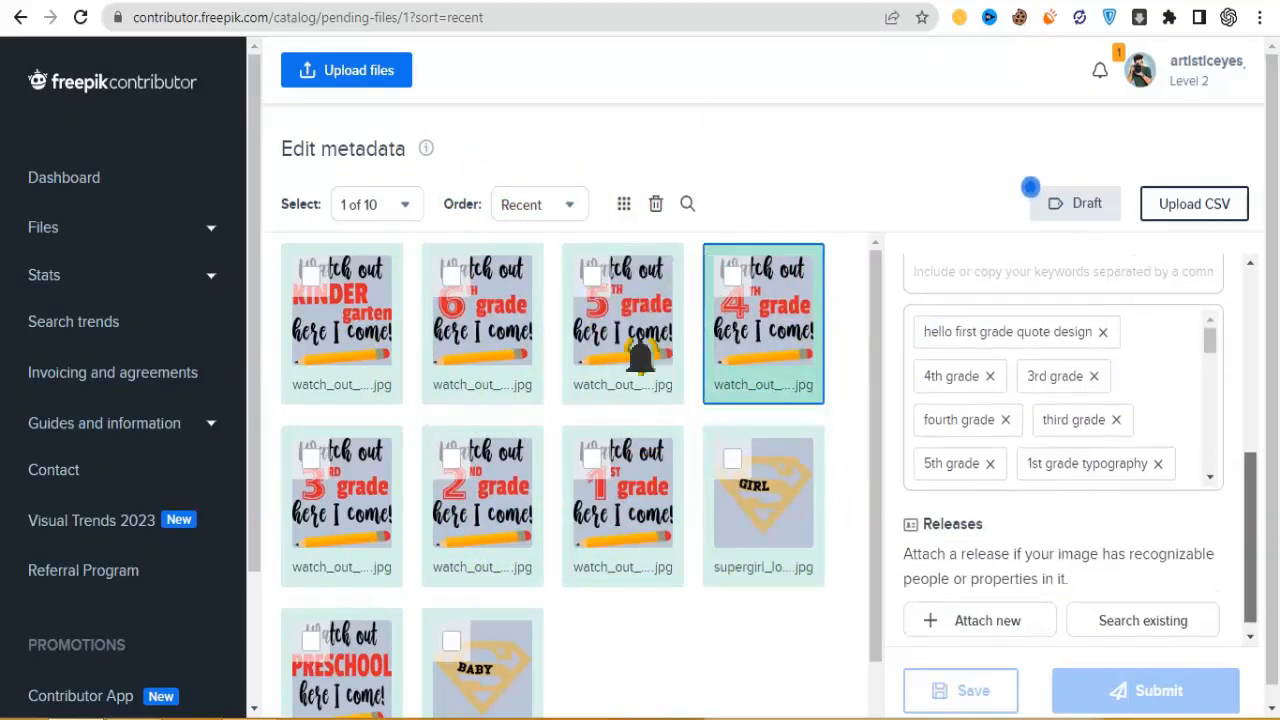
drag(1249, 492, 1241, 287)
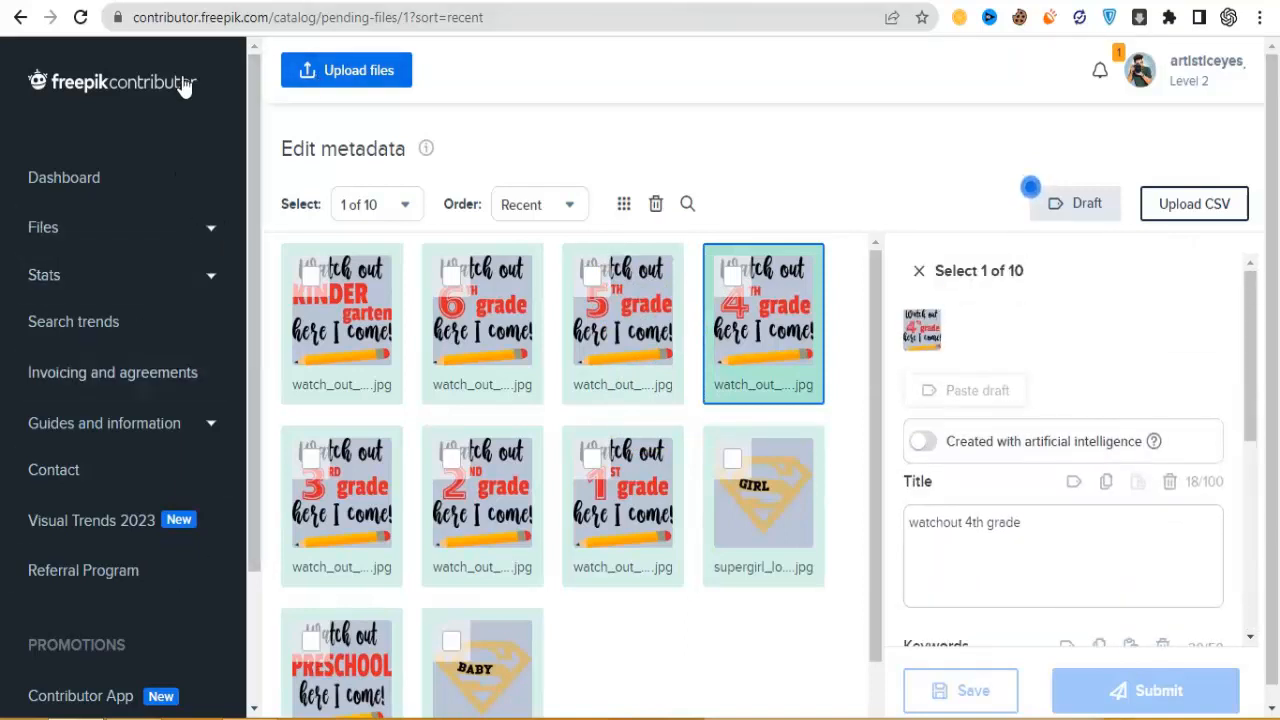
click(183, 3)
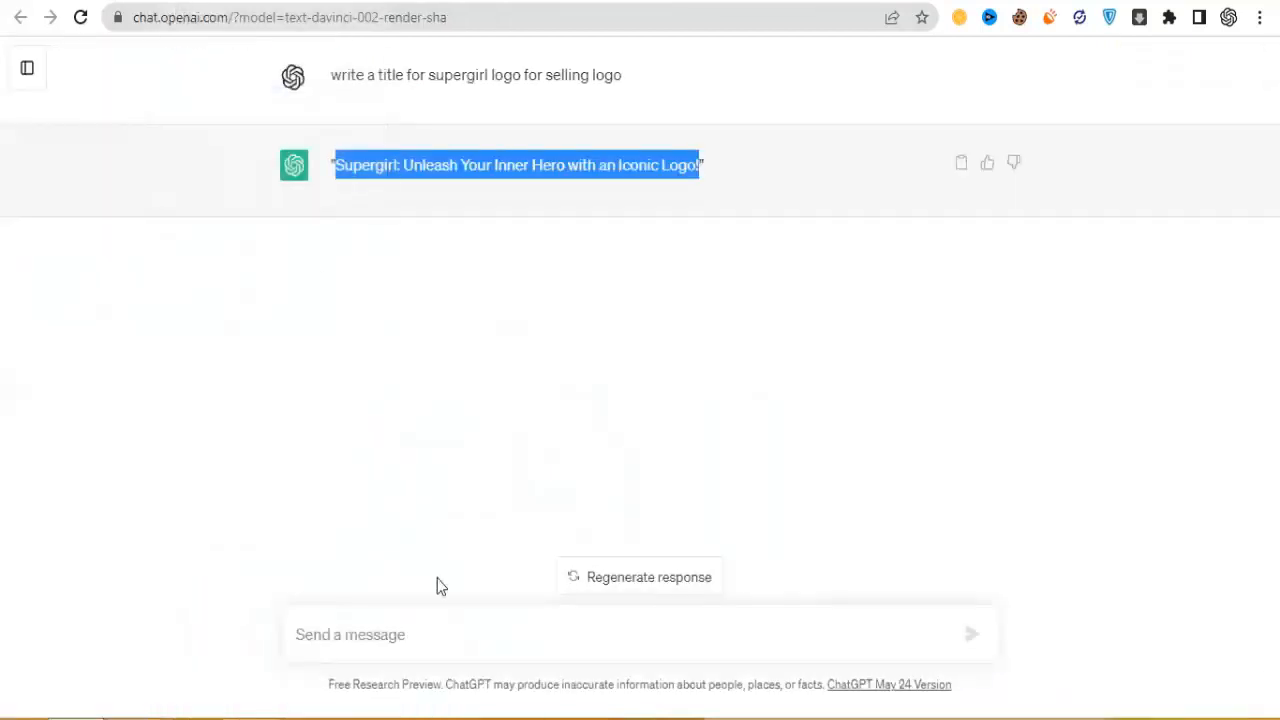
click(388, 622)
text(watchout)
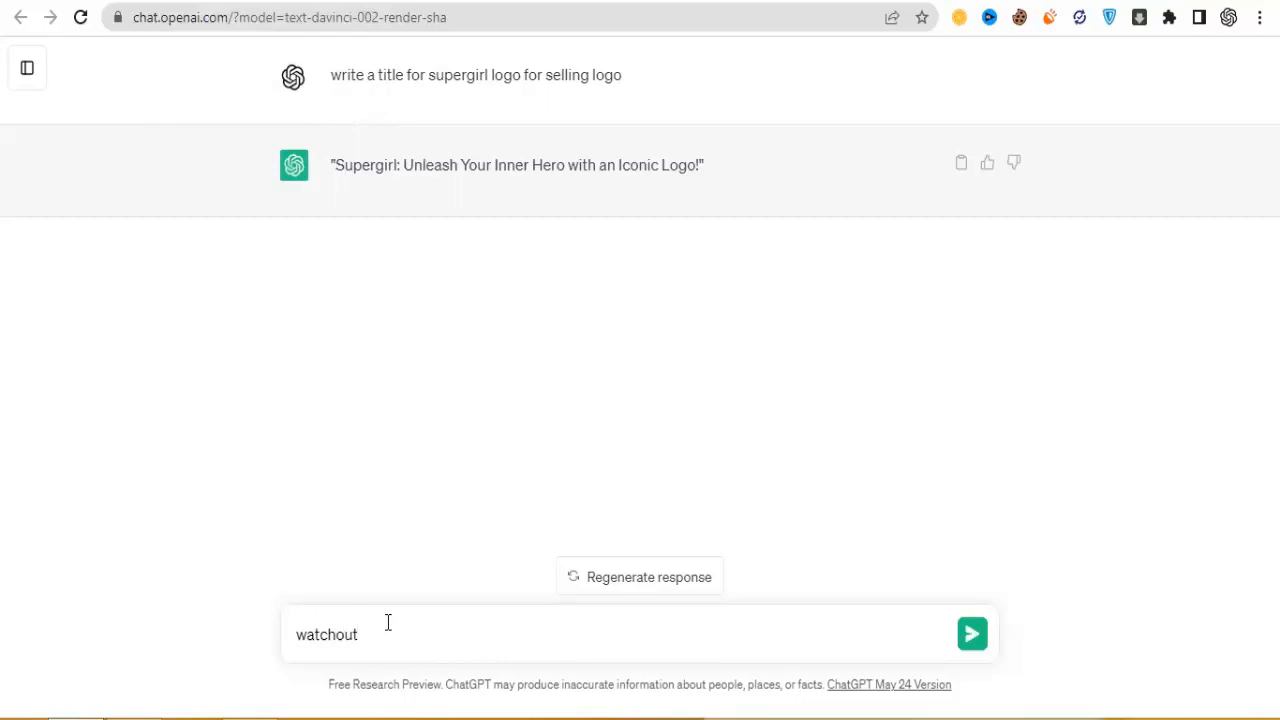
click(253, 5)
click(404, 2)
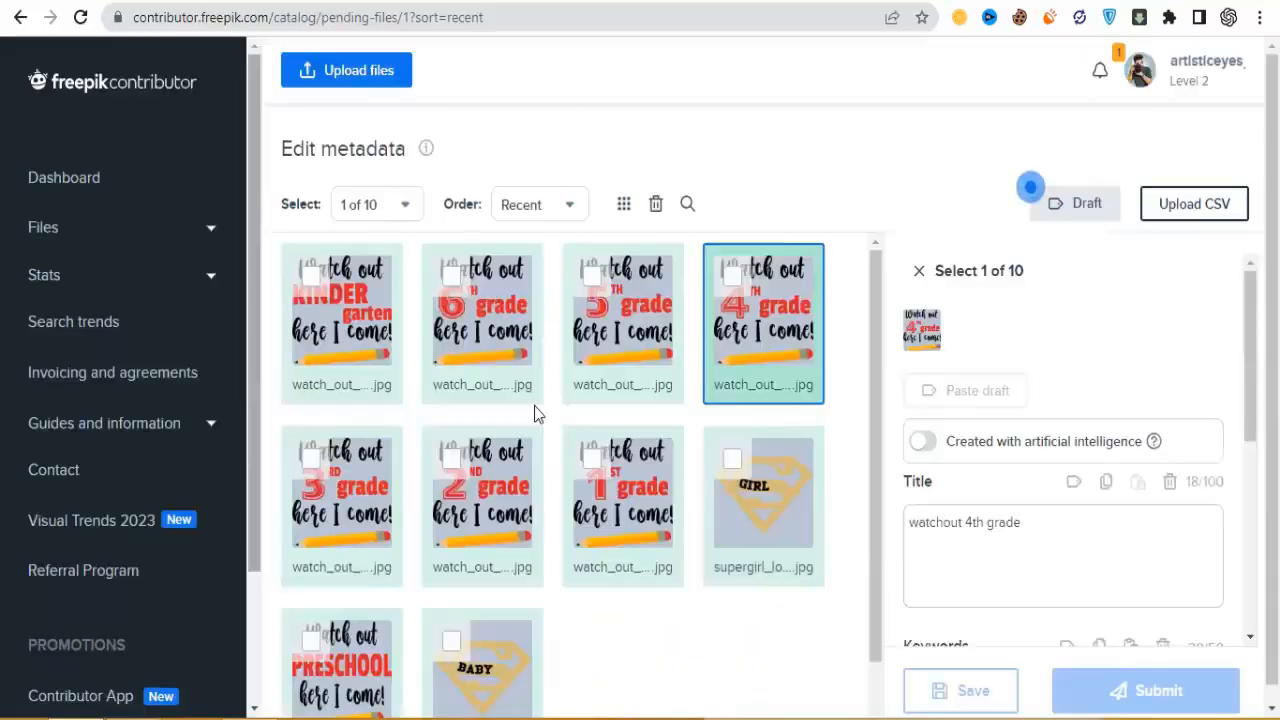
Copy the kindergarten design's title and, in ChatGPT, submit the prompt "watch out kindergarten write 10 keywords with commas".
triple_click(1020, 531)
key(ctrl+c)
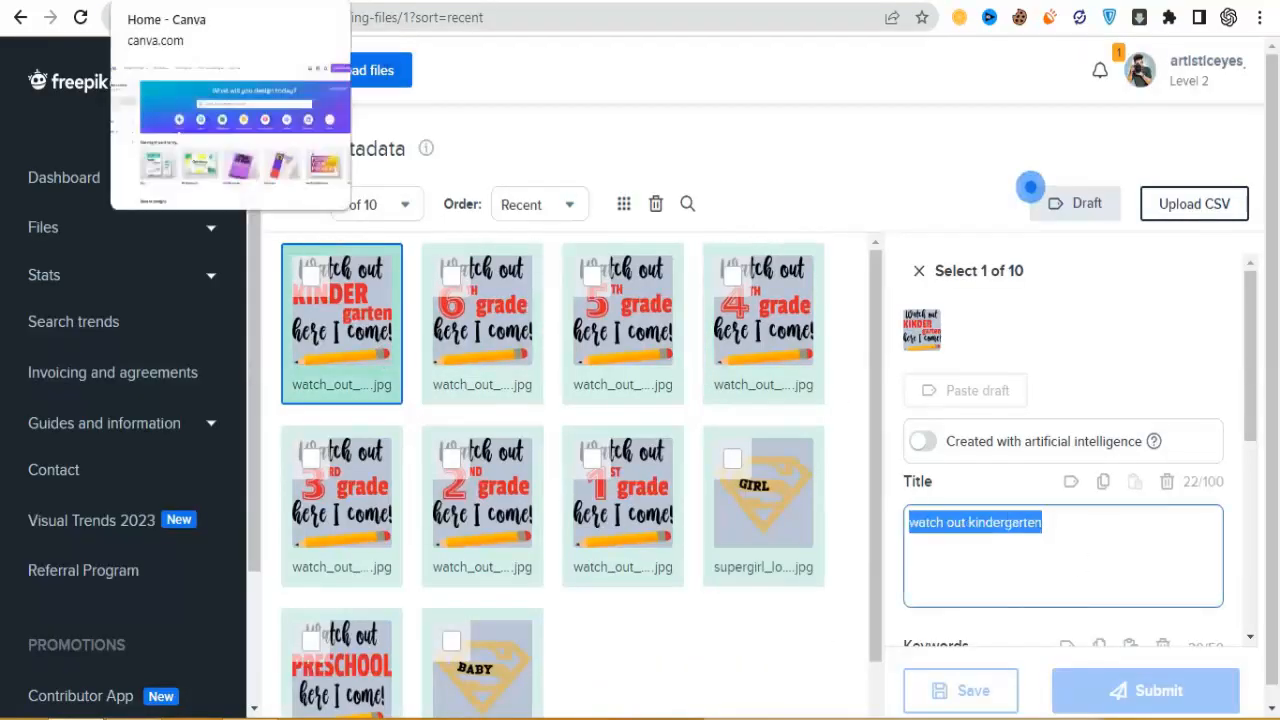
click(70, 4)
key(ctrl+a)
key(ctrl+v)
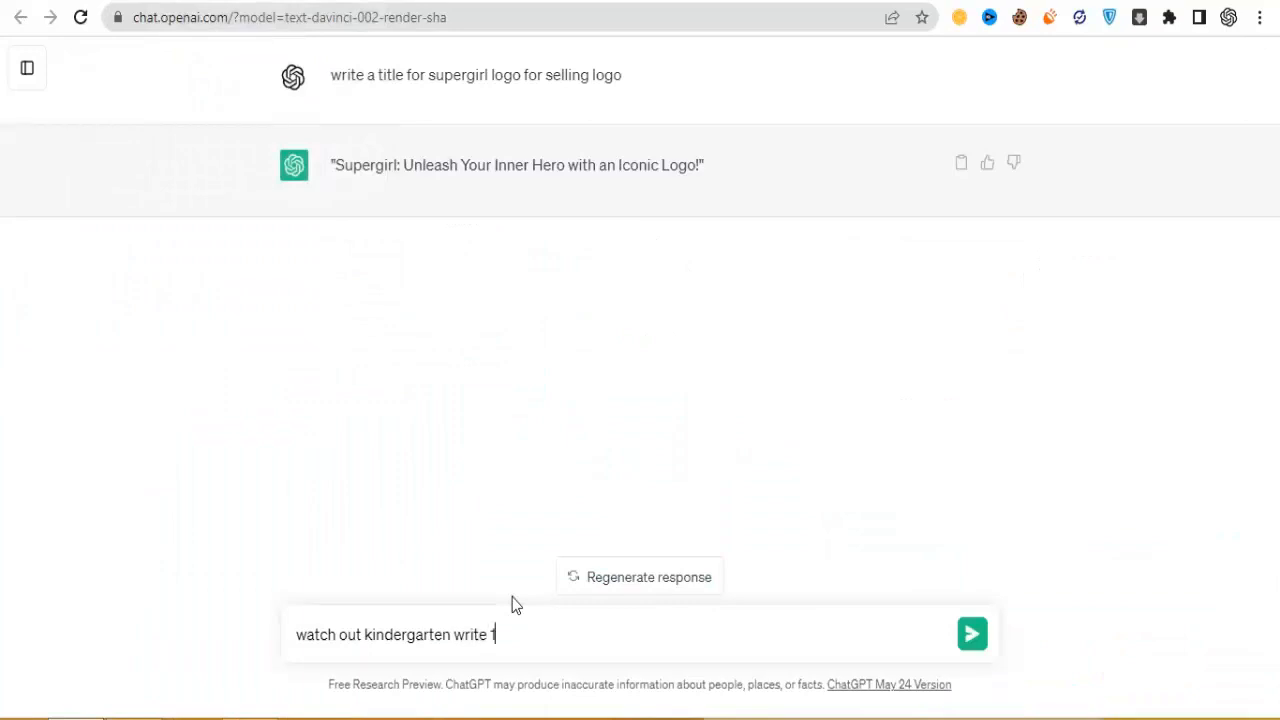
text(write 10 keywords with commas)
key(Return)
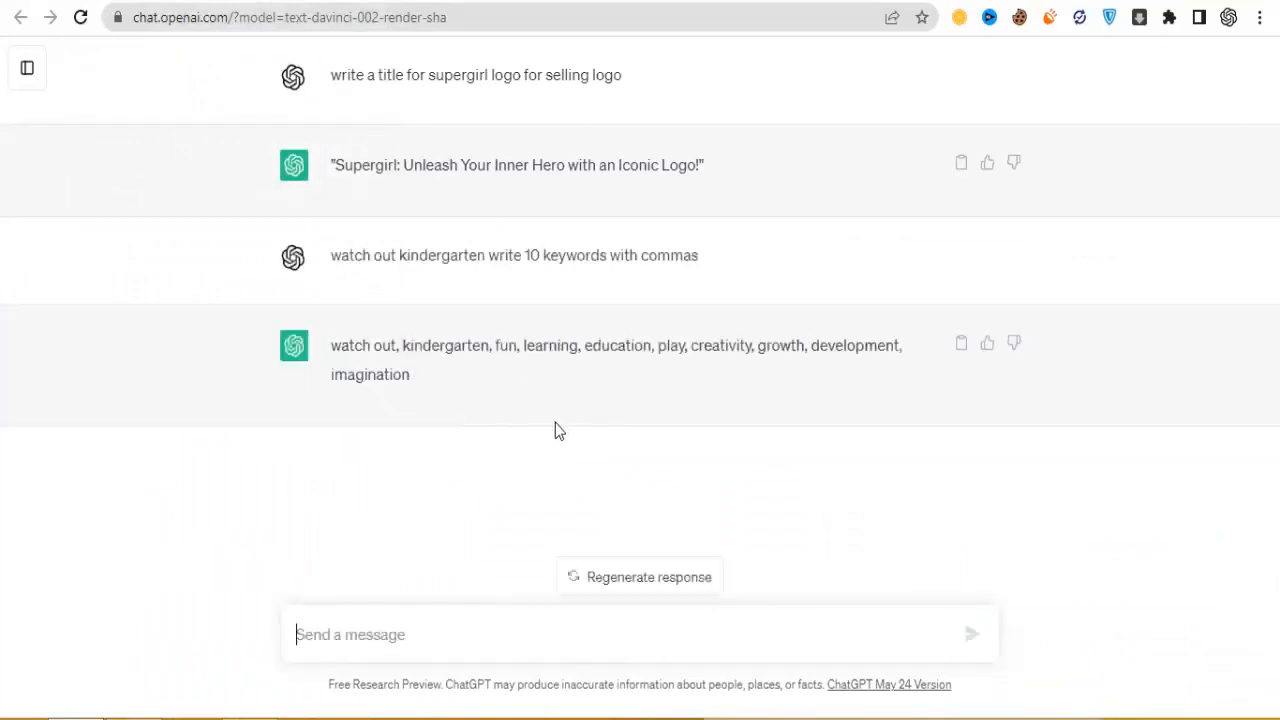
Copy the whole generated keyword list, from "watch out" to "imagination", and add it to the kindergarten design's keywords in Freepik.
drag(332, 353, 432, 385)
key(ctrl+c)
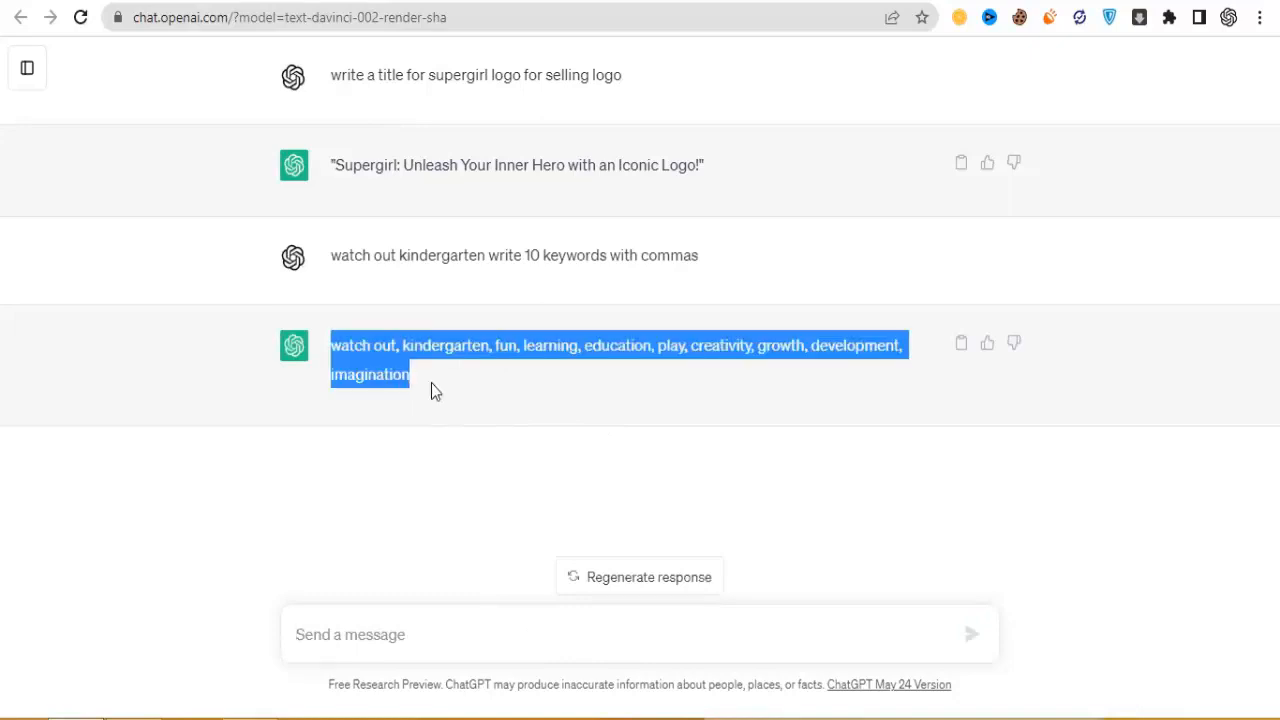
click(135, 1)
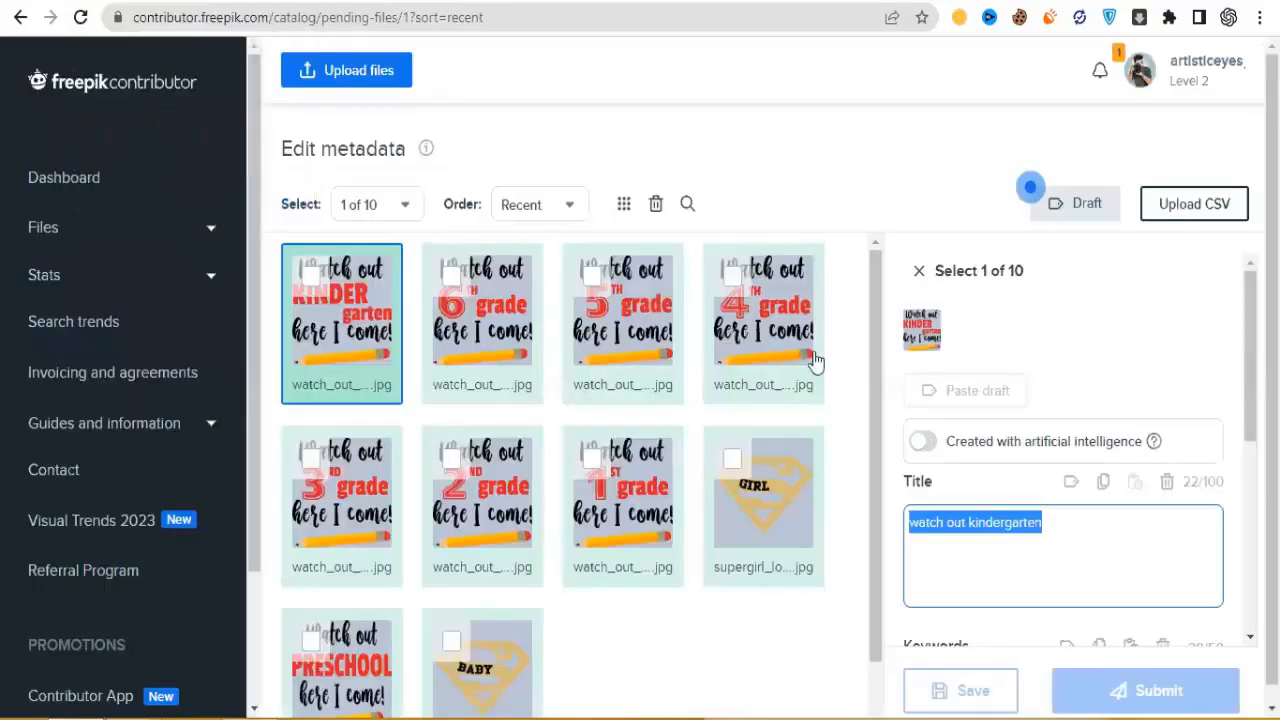
scroll(1049, 351, down, 3)
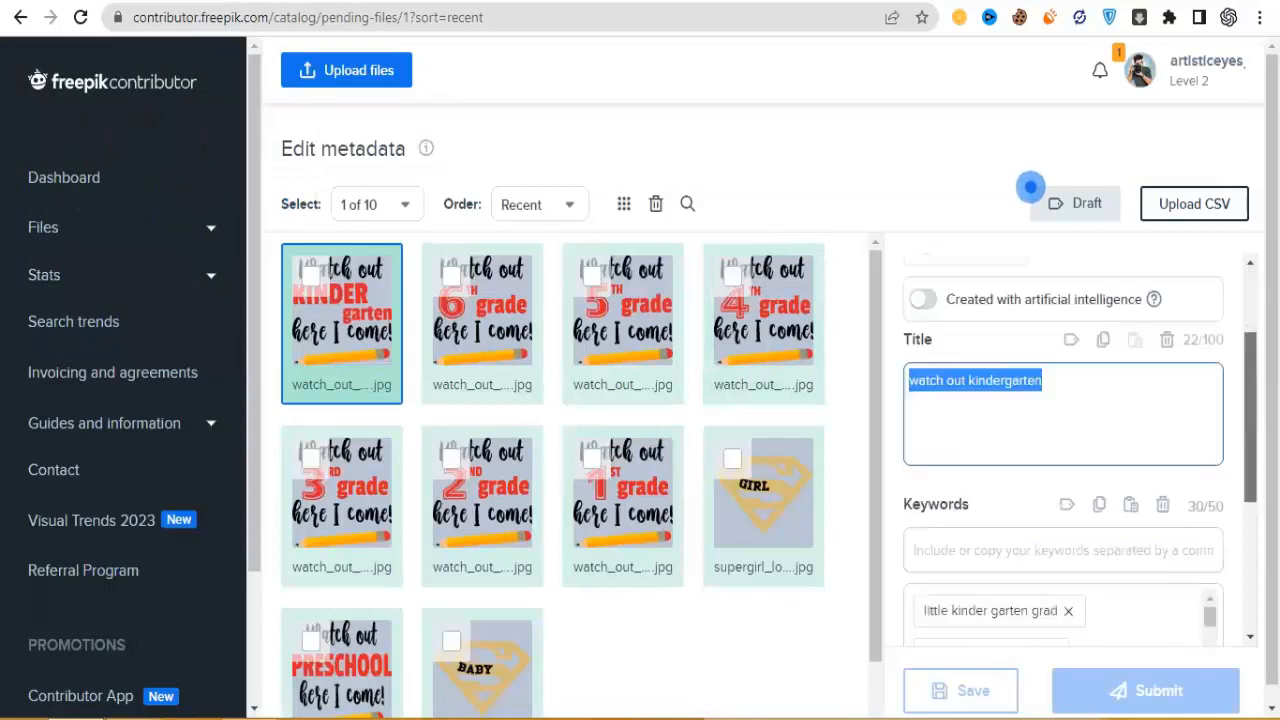
click(1085, 420)
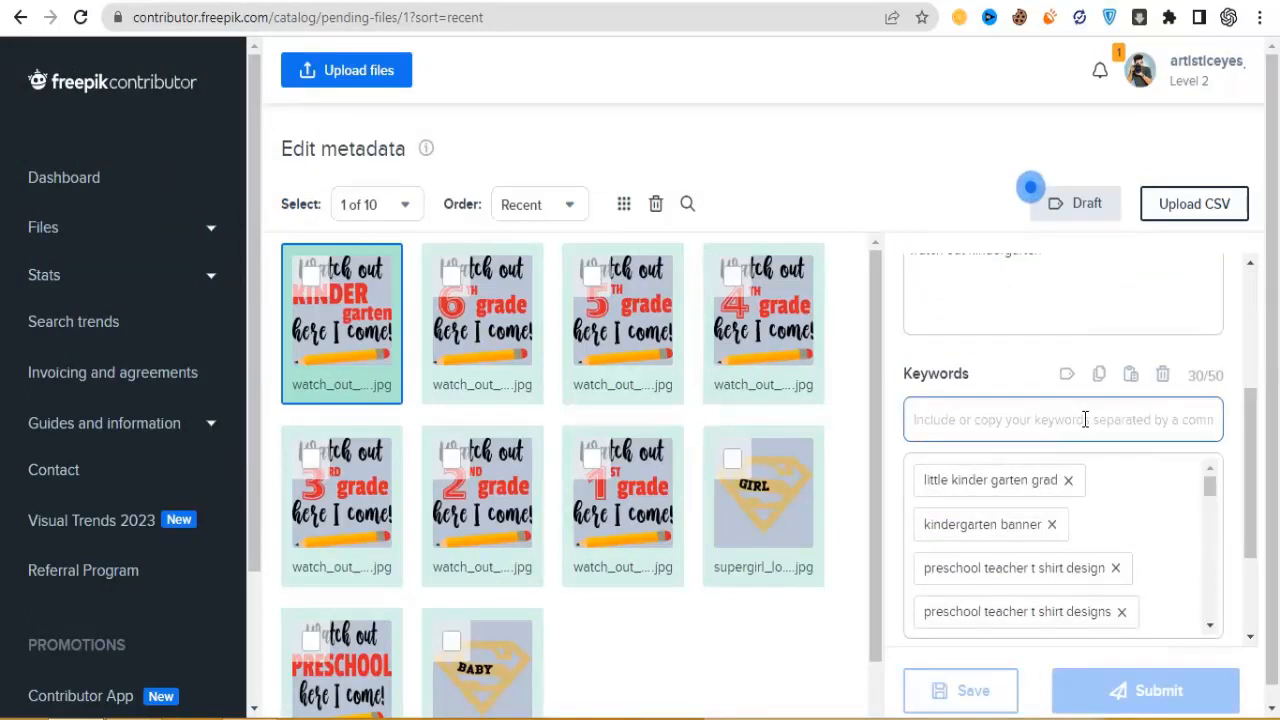
key(ctrl+v)
key(Return)
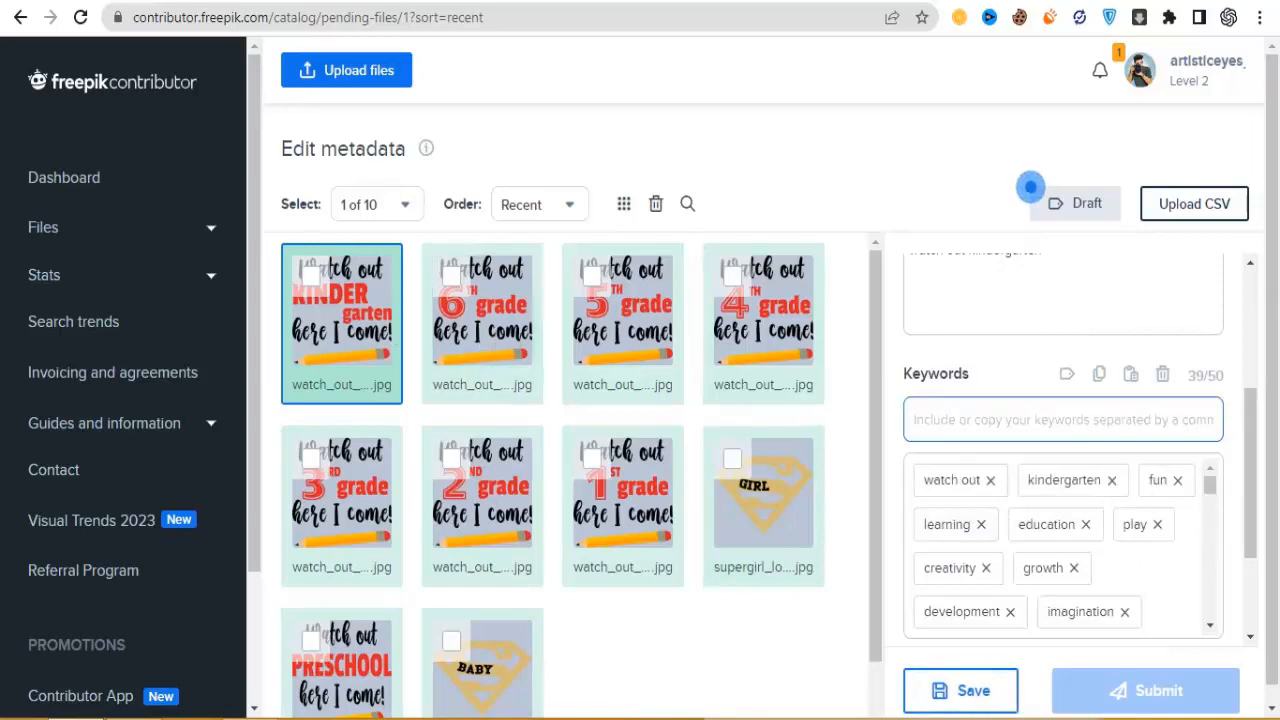
Select the 6th grade design in Freepik and copy its full title.
click(178, 1)
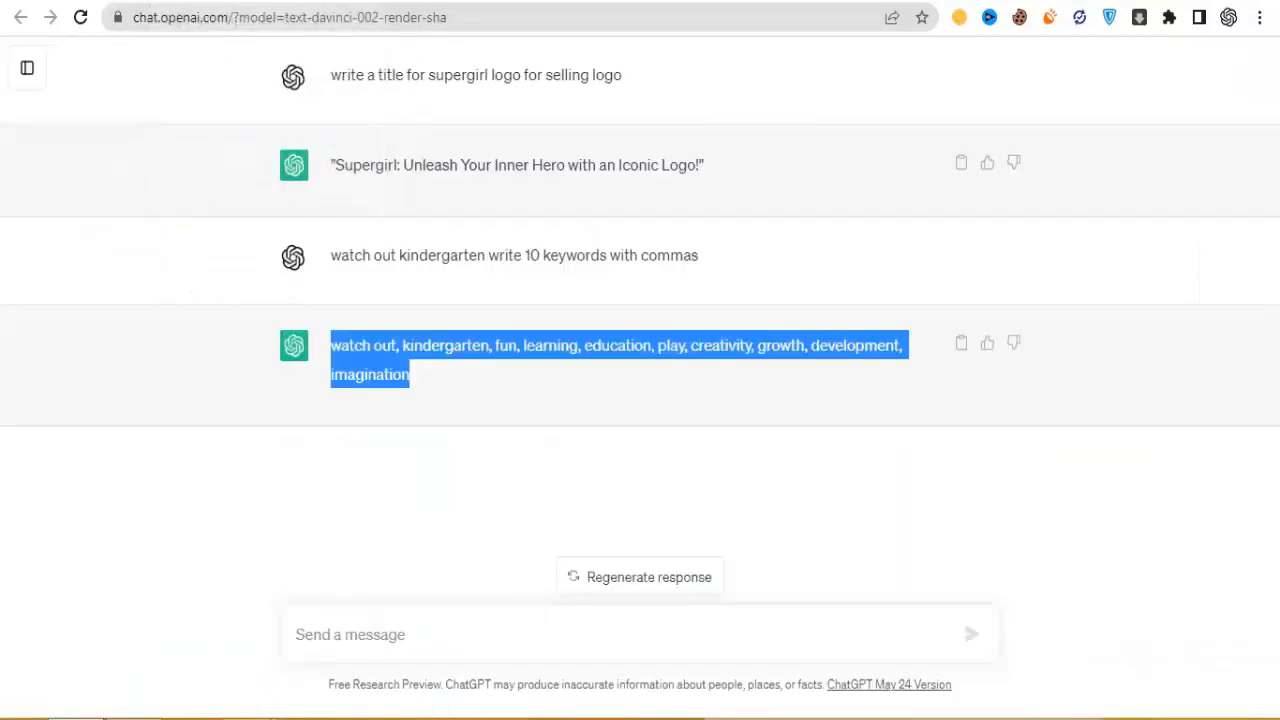
key(ctrl+Tab)
click(480, 397)
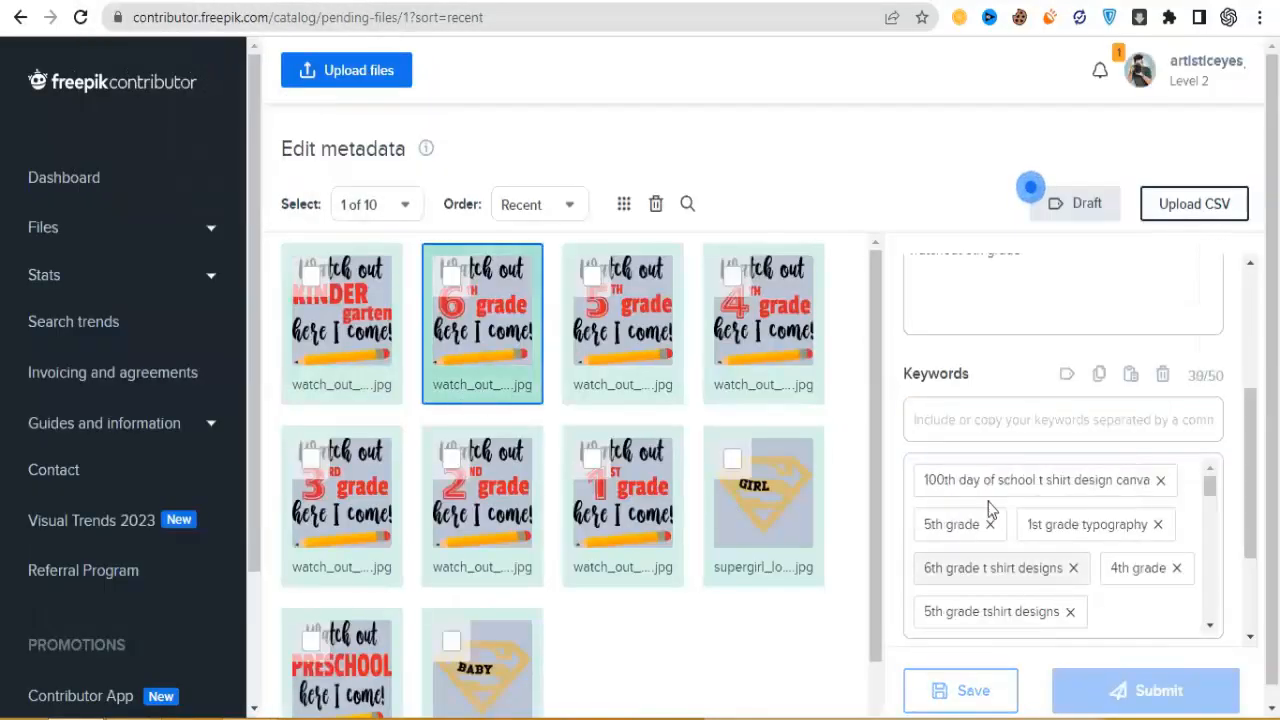
click(1093, 292)
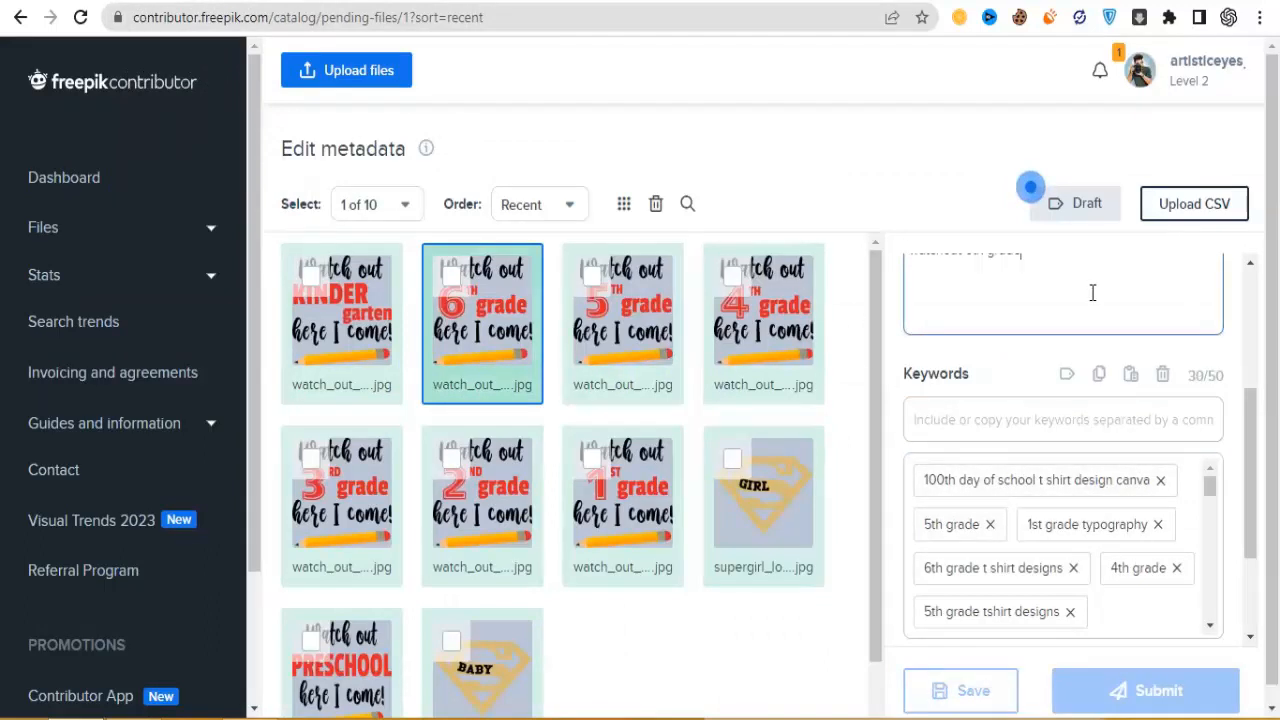
key(ctrl+a)
key(ctrl+c)
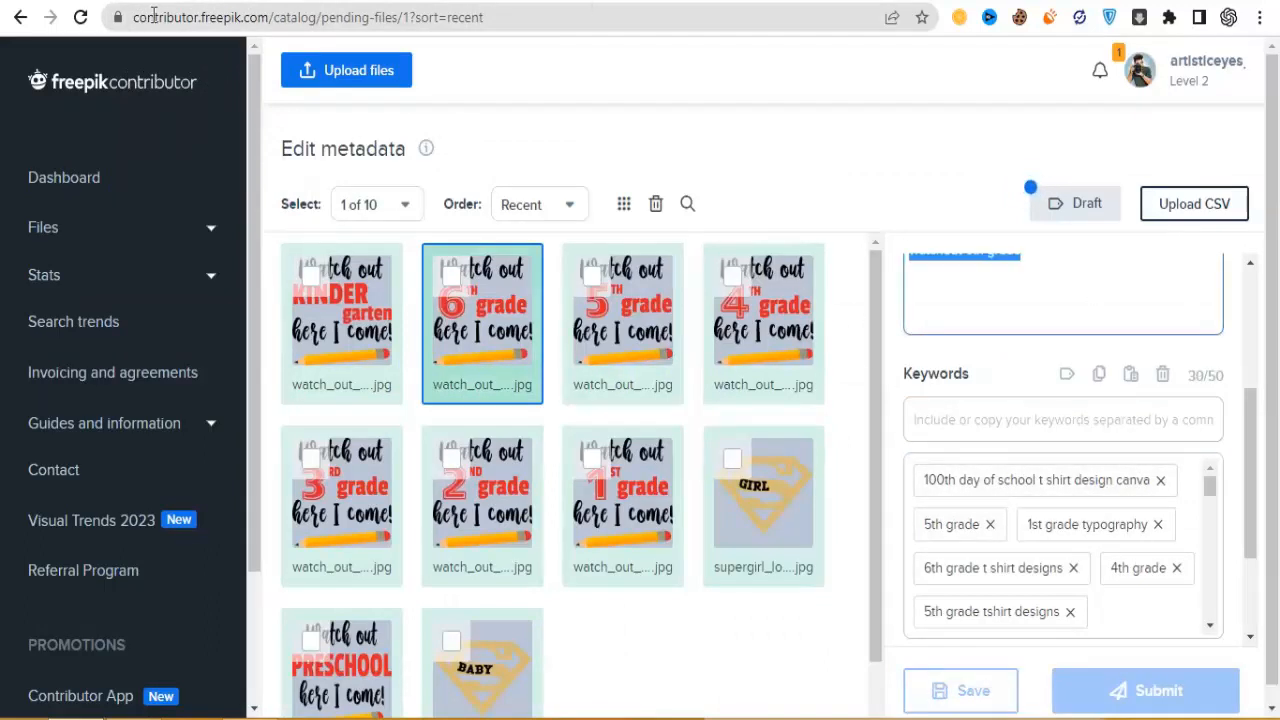
In ChatGPT, replace "watch out kindergarten" in the last prompt with "watchout 6th grade" and resubmit it.
key(ctrl+Tab)
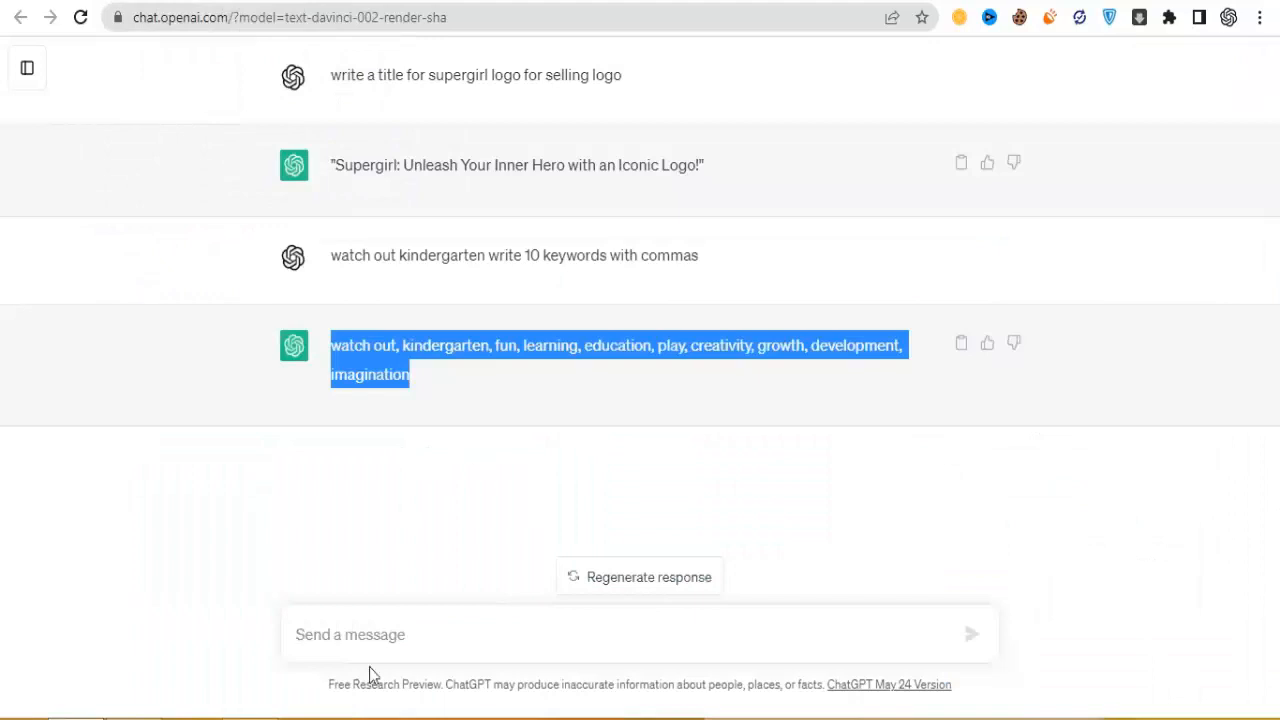
click(386, 630)
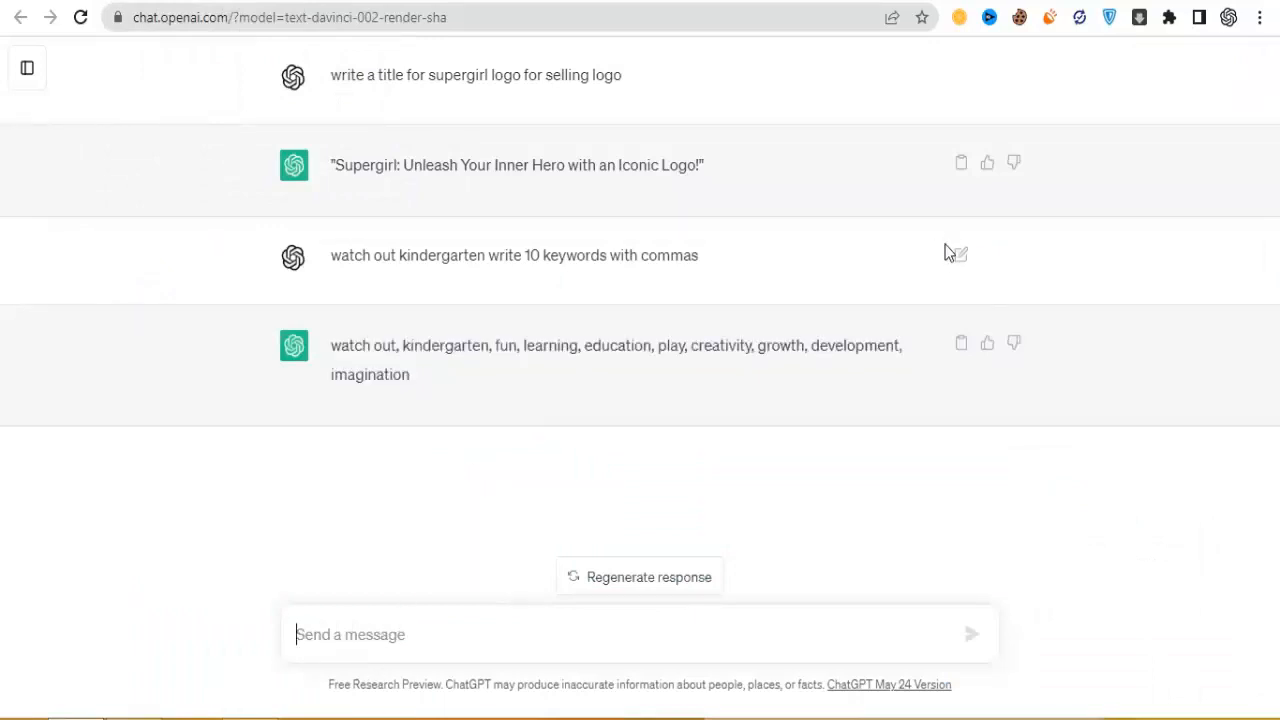
click(961, 256)
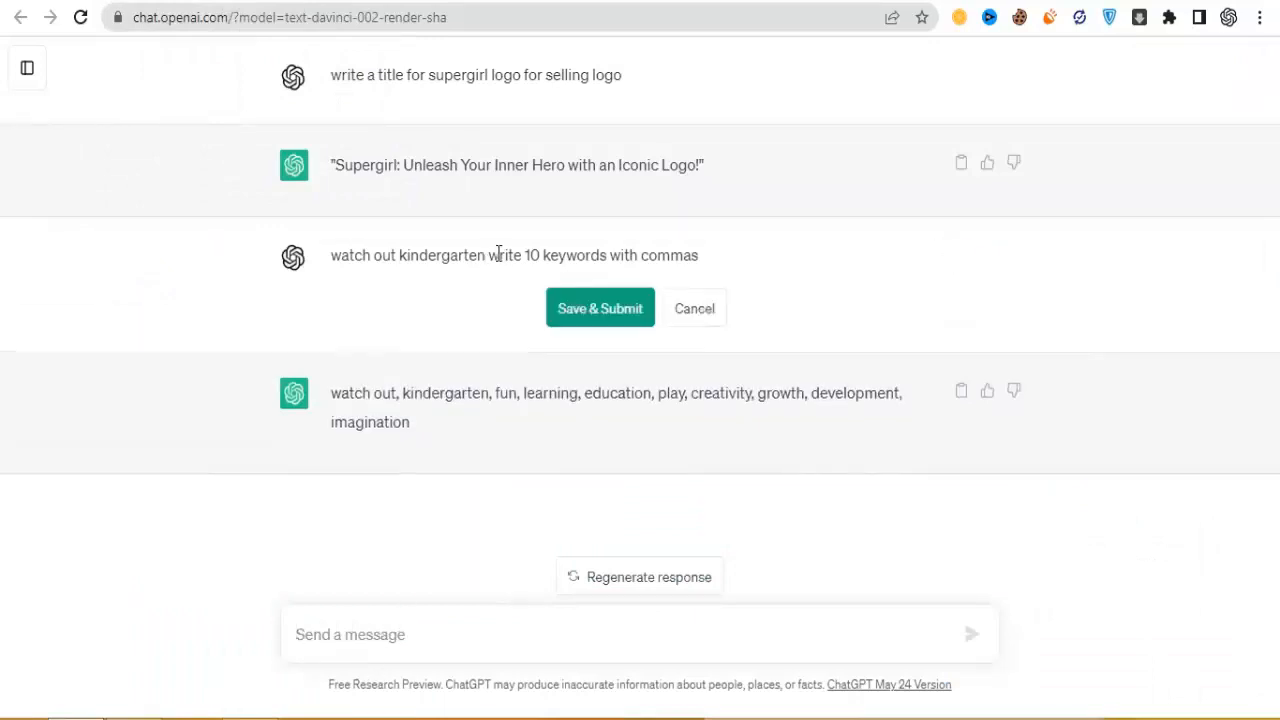
drag(486, 256, 242, 253)
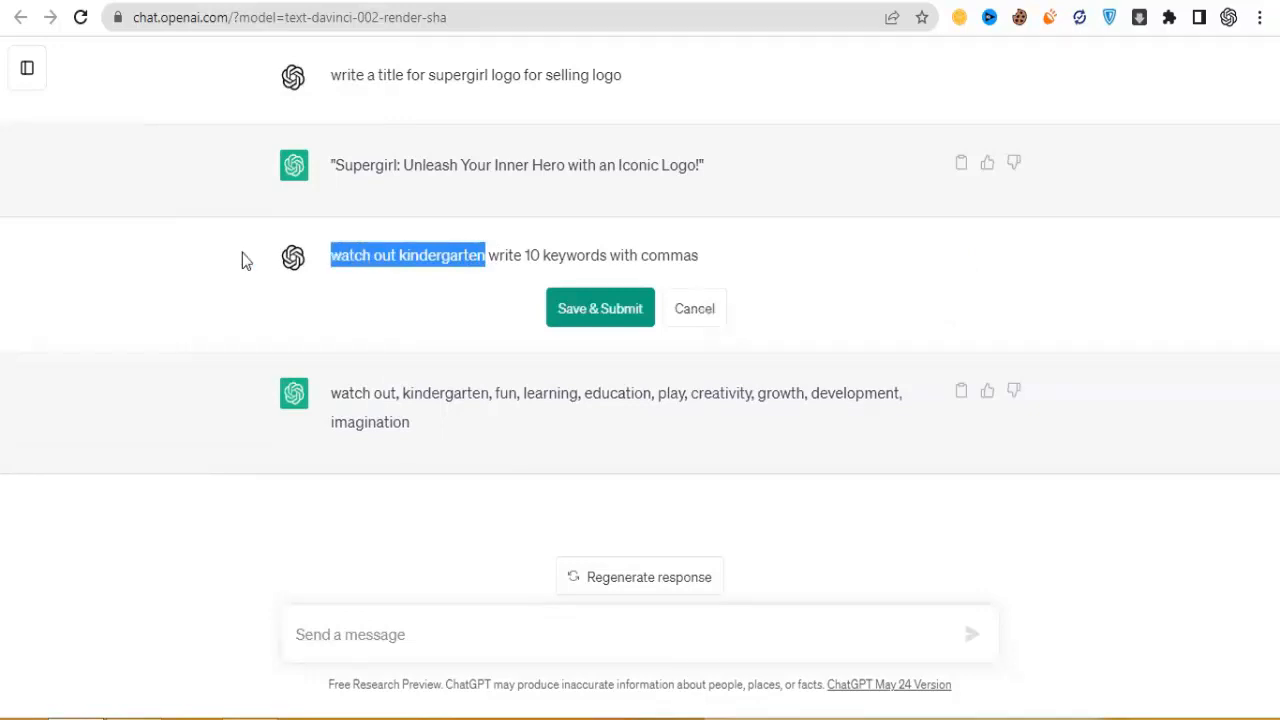
key(ctrl+v)
click(604, 310)
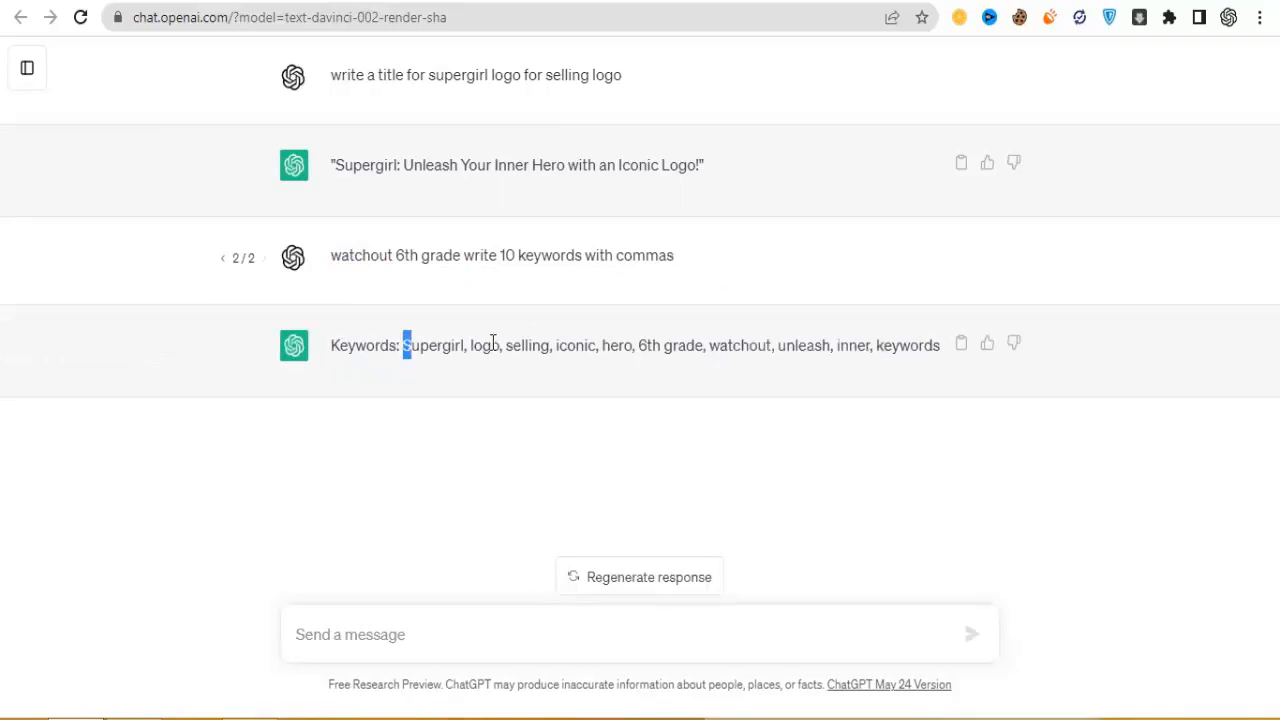
Copy the generated keywords from "Supergirl" through "inner" and add them to the 6th grade design's keywords in Freepik.
drag(493, 343, 950, 347)
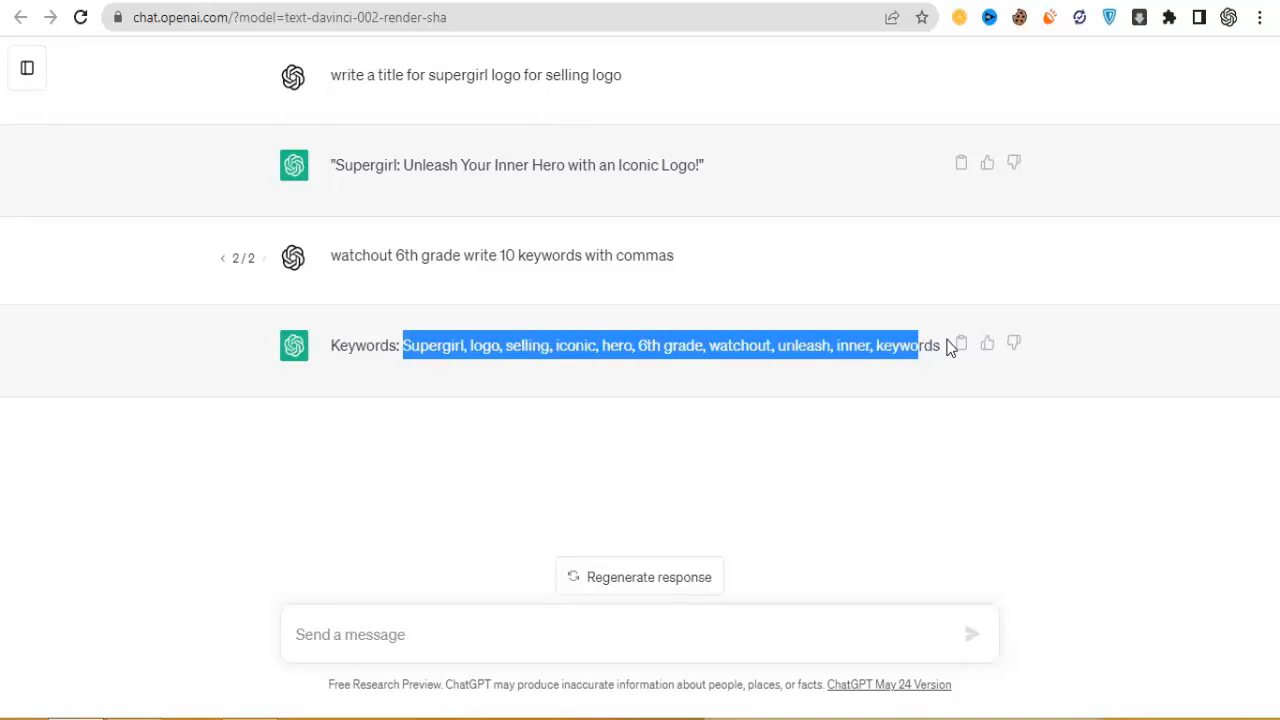
key(shift+Left)
key(shift+Left)
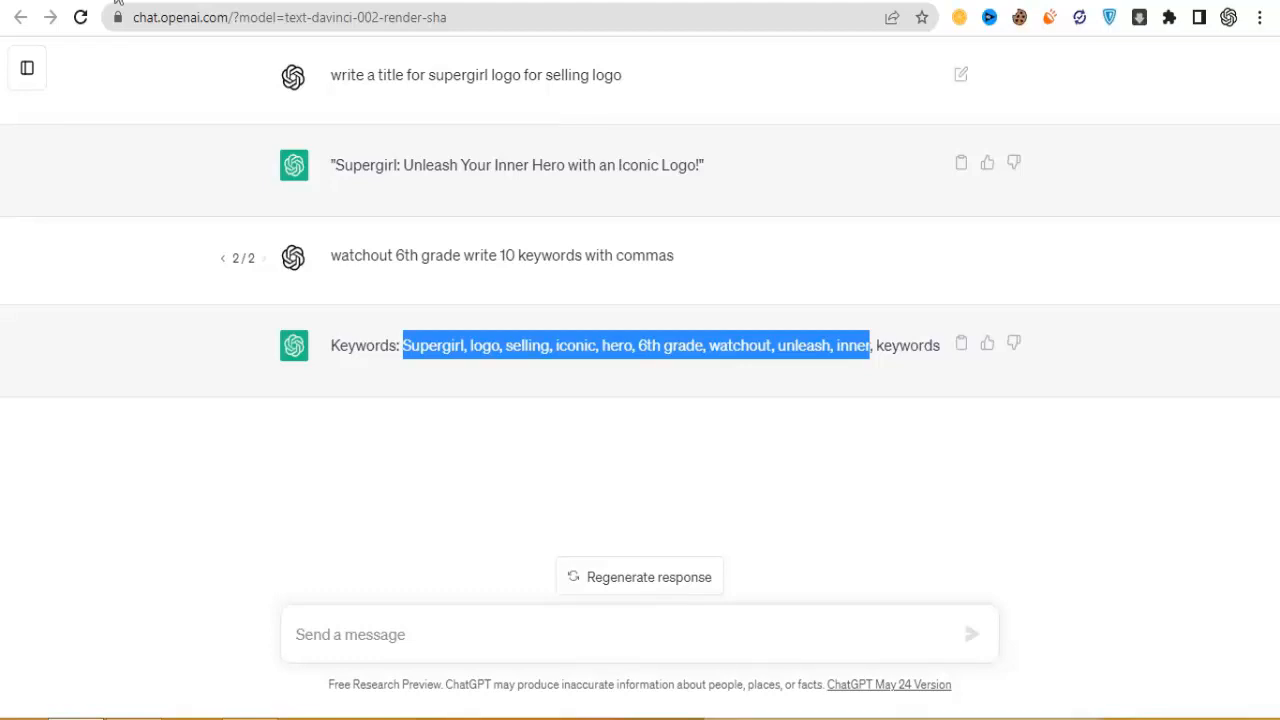
click(116, 2)
click(971, 428)
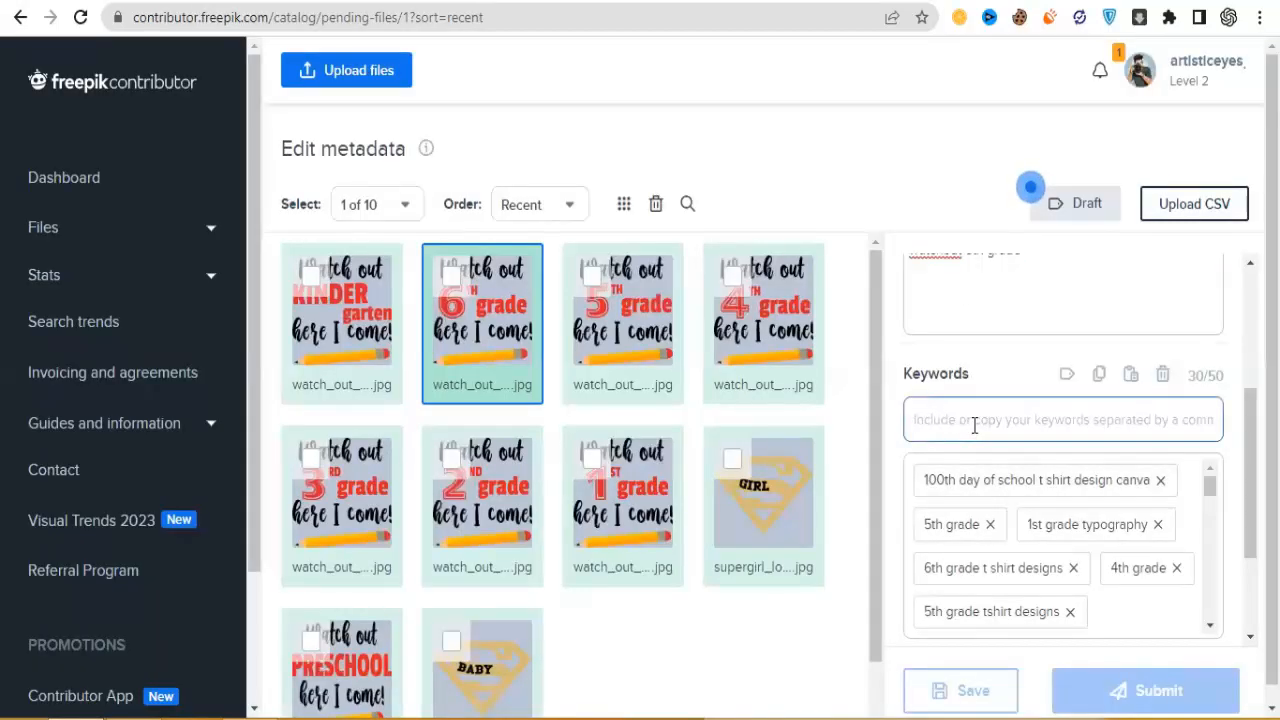
key(ctrl+v)
key(Return)
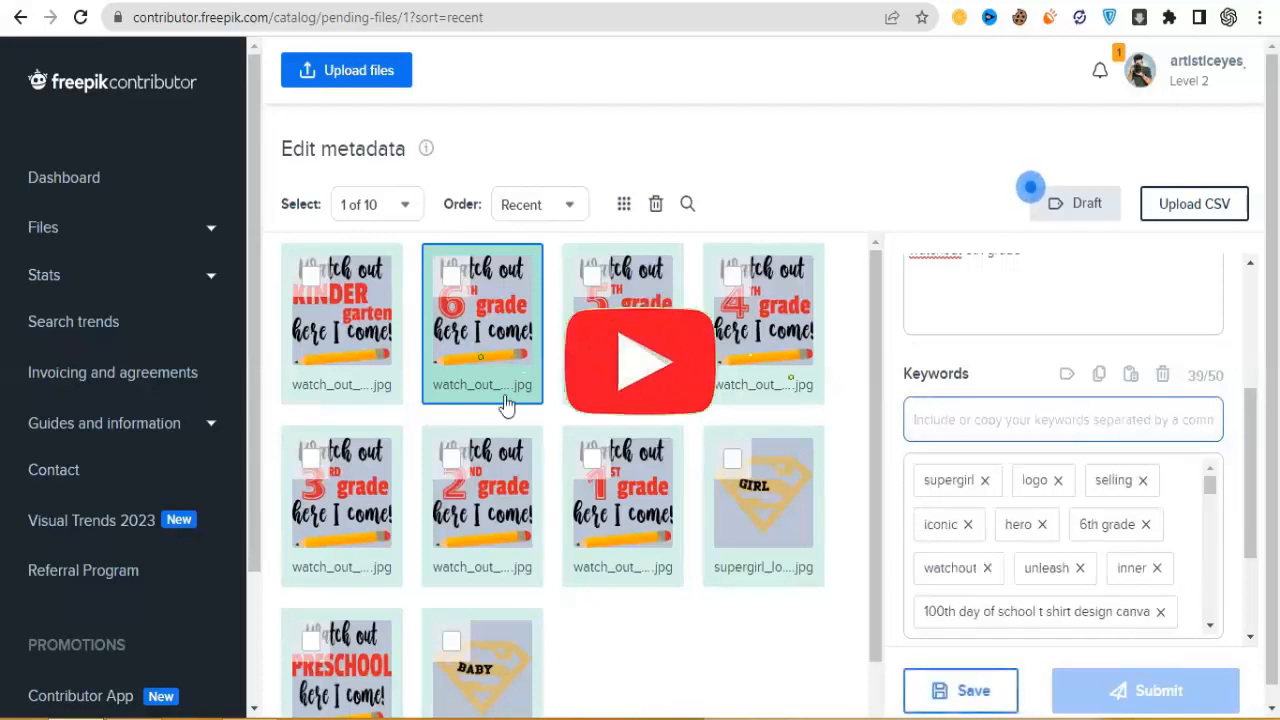
Add the keywords "supergirl, logo, selling, iconic, hero, 6th grade, watchout, unleash, inner" to the 5th grade design.
click(606, 352)
click(1109, 427)
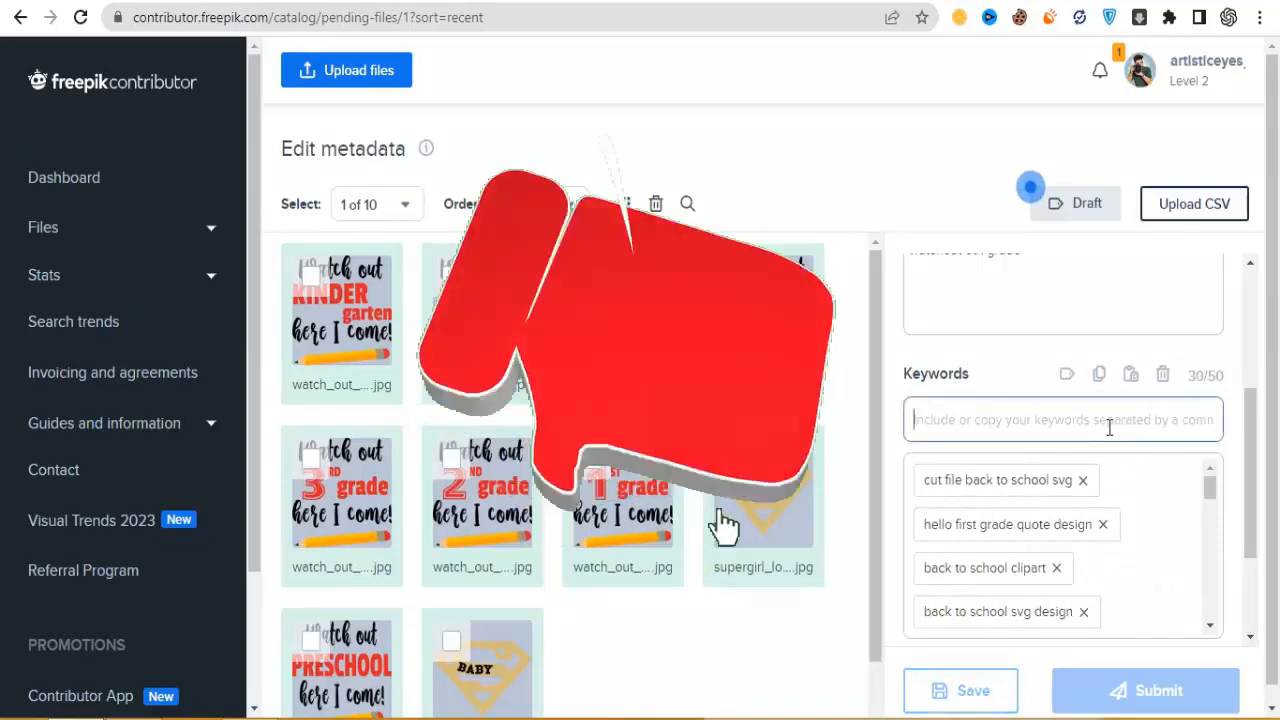
text(supergirl, logo, selling, iconic, hero, 6th grade, watchout, unleash, inner)
key(Return)
Add the keywords "supergirl, logo, selling, iconic, hero, 6th grade, watchout, unleash, inner" to the 4th grade design.
click(742, 350)
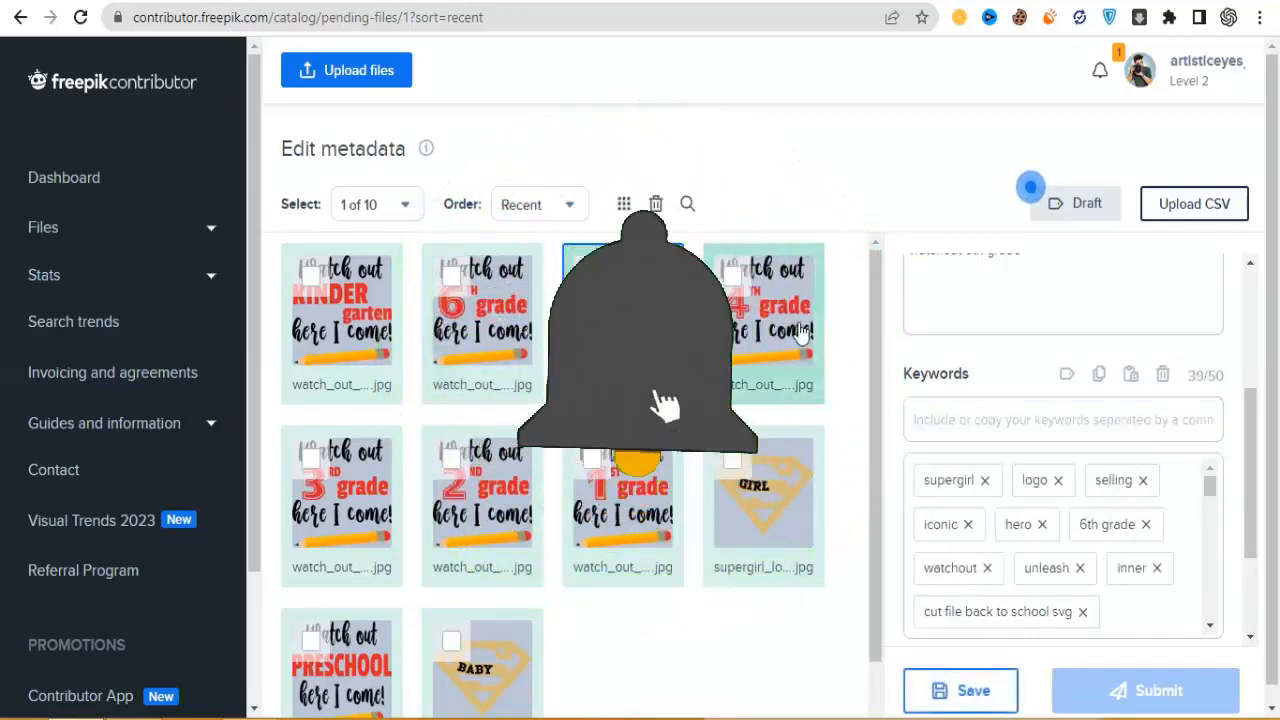
click(1127, 438)
text(supergirl, logo, selling, iconic, hero, 6th grade, watchout, unleash, inner)
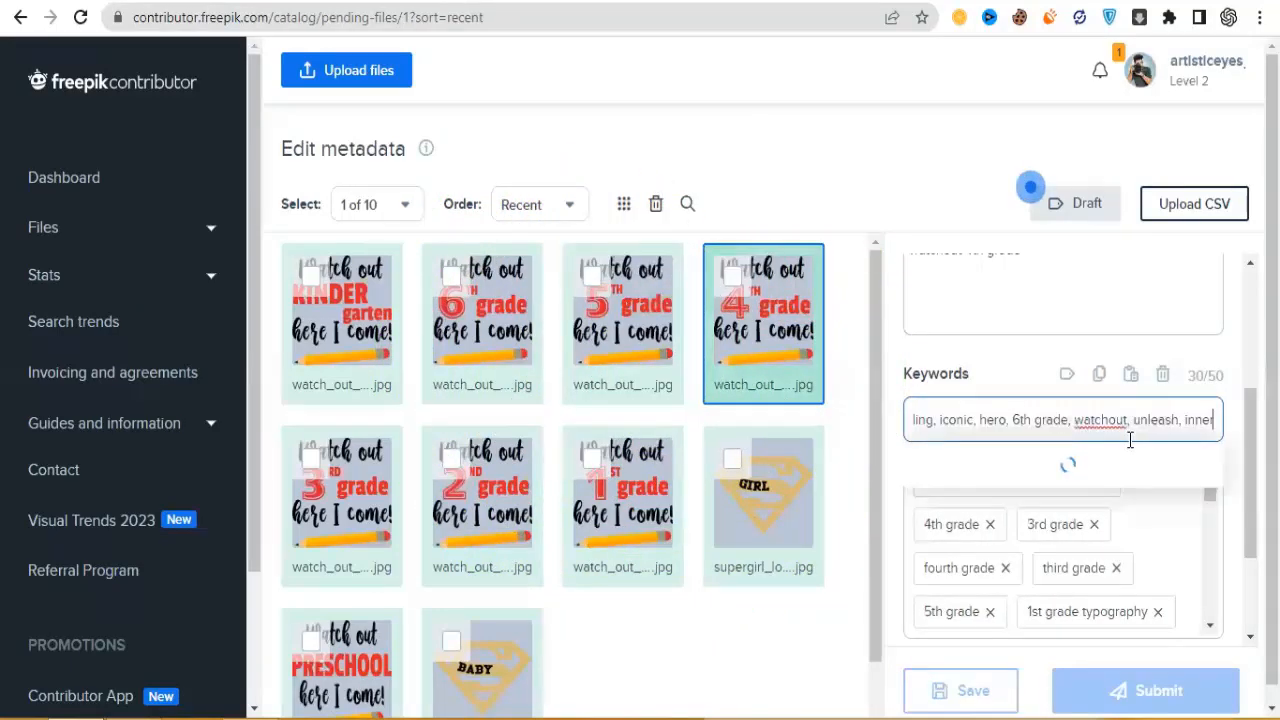
key(Return)
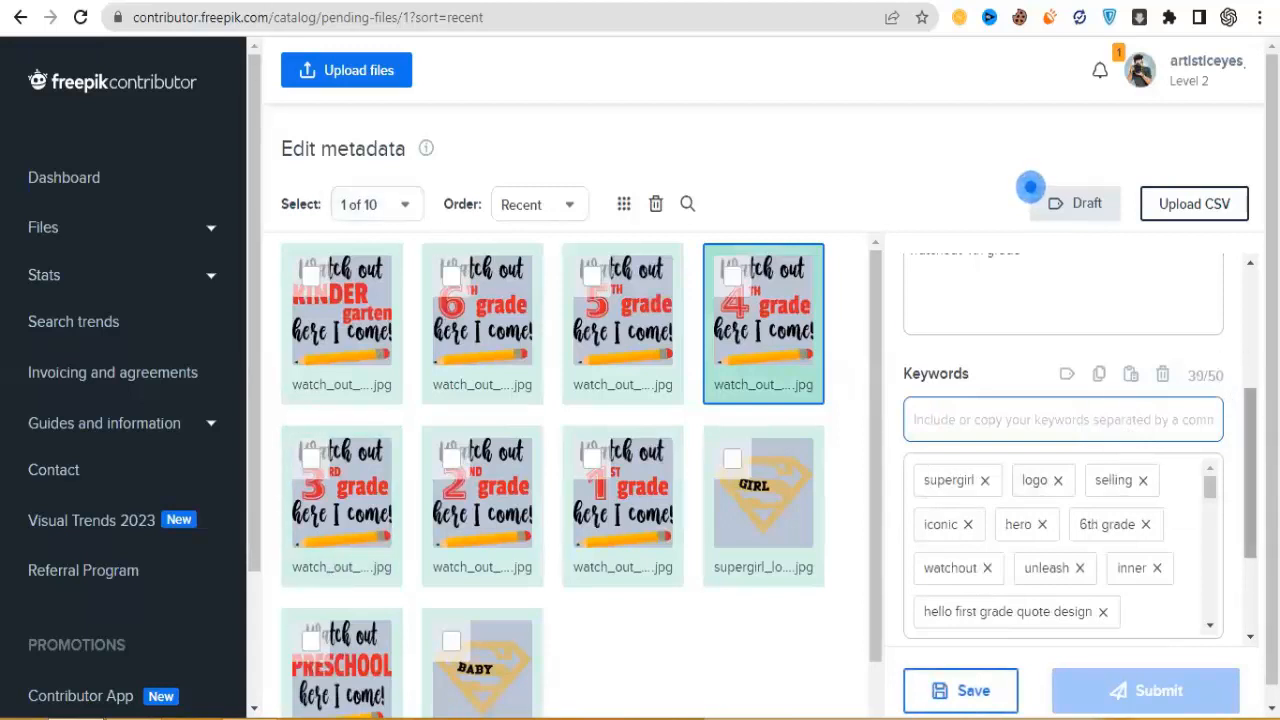
Add the keywords "supergirl, logo, selling, iconic, hero, 6th grade, watchout, unleash, inner" to the 3rd grade design.
drag(1250, 413, 1250, 423)
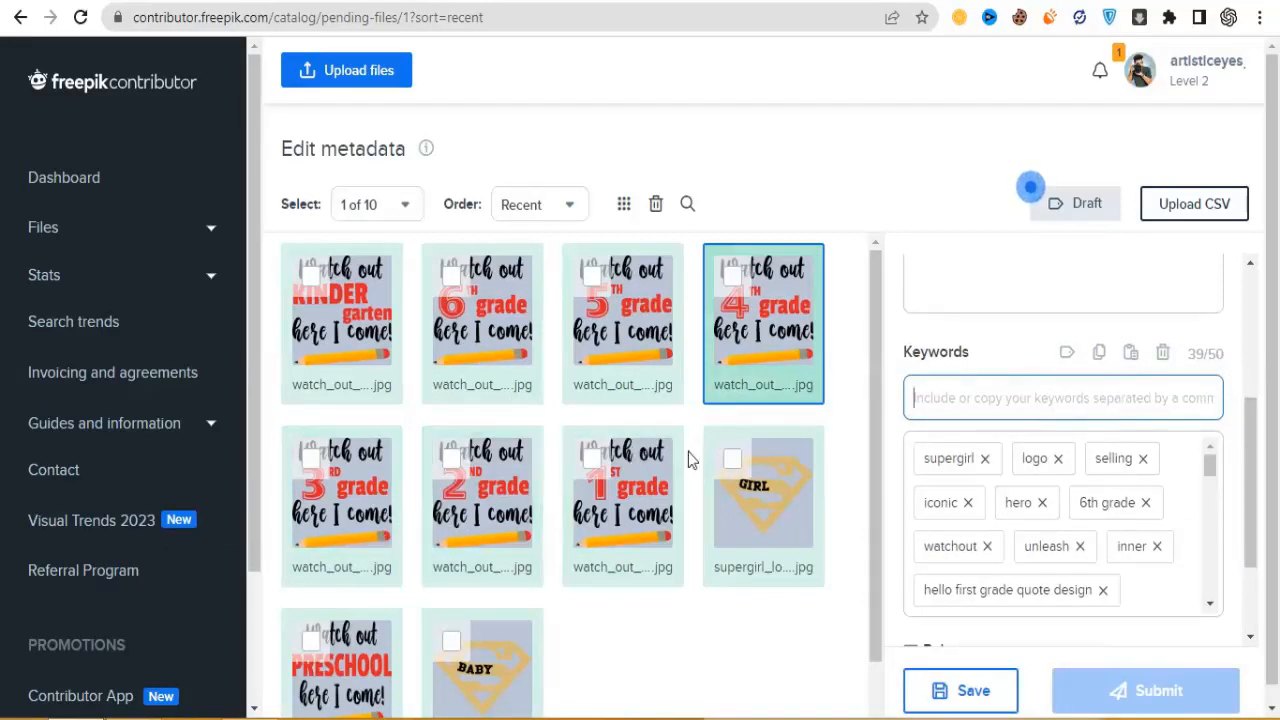
click(366, 531)
click(1136, 407)
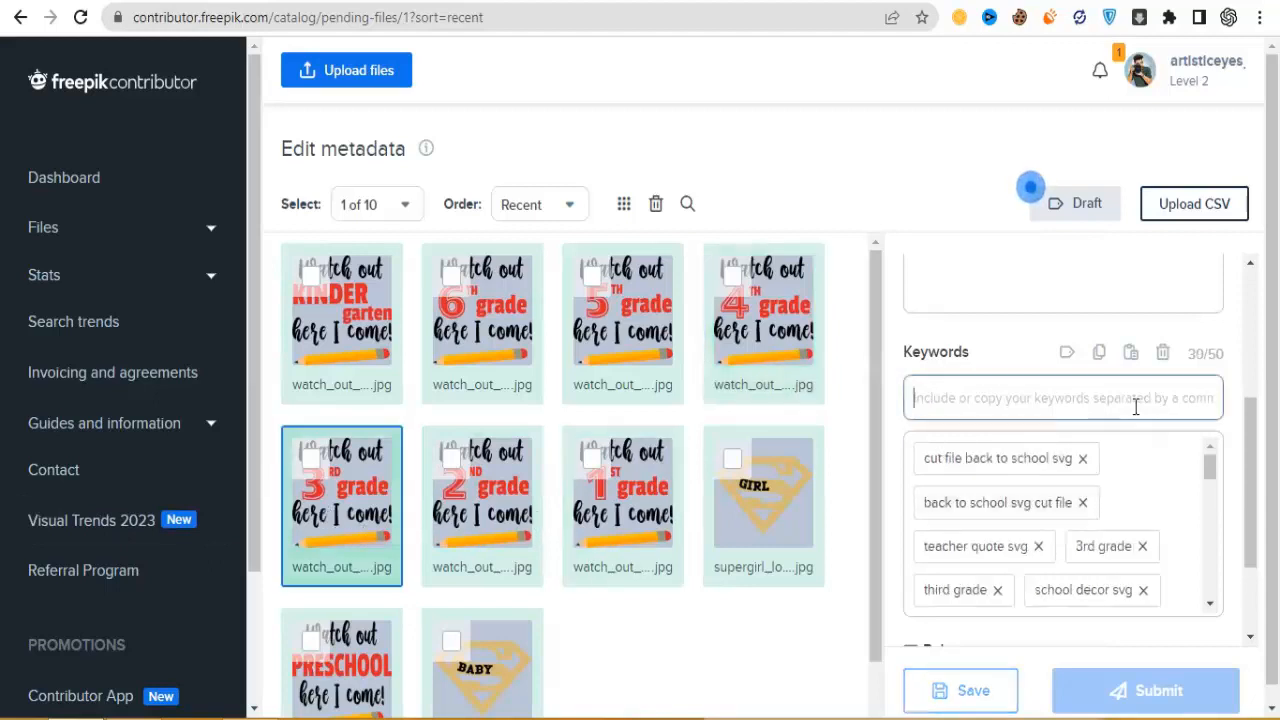
key(ctrl+v)
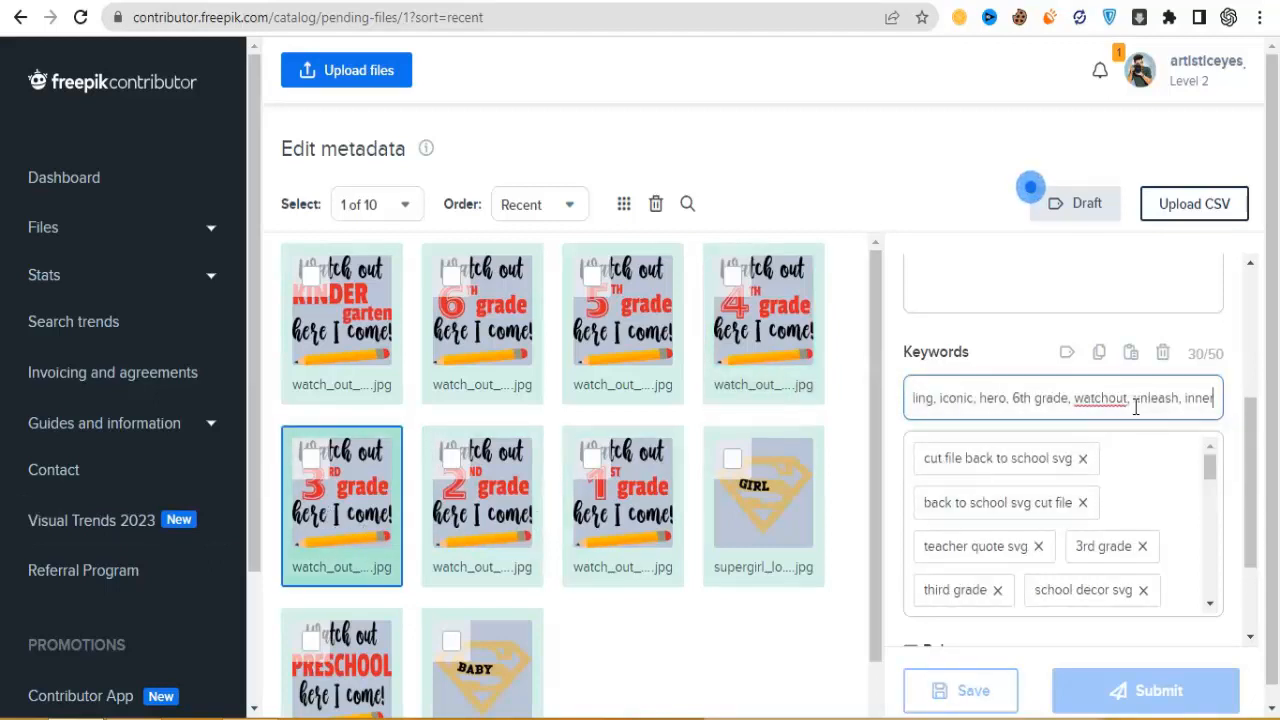
key(Return)
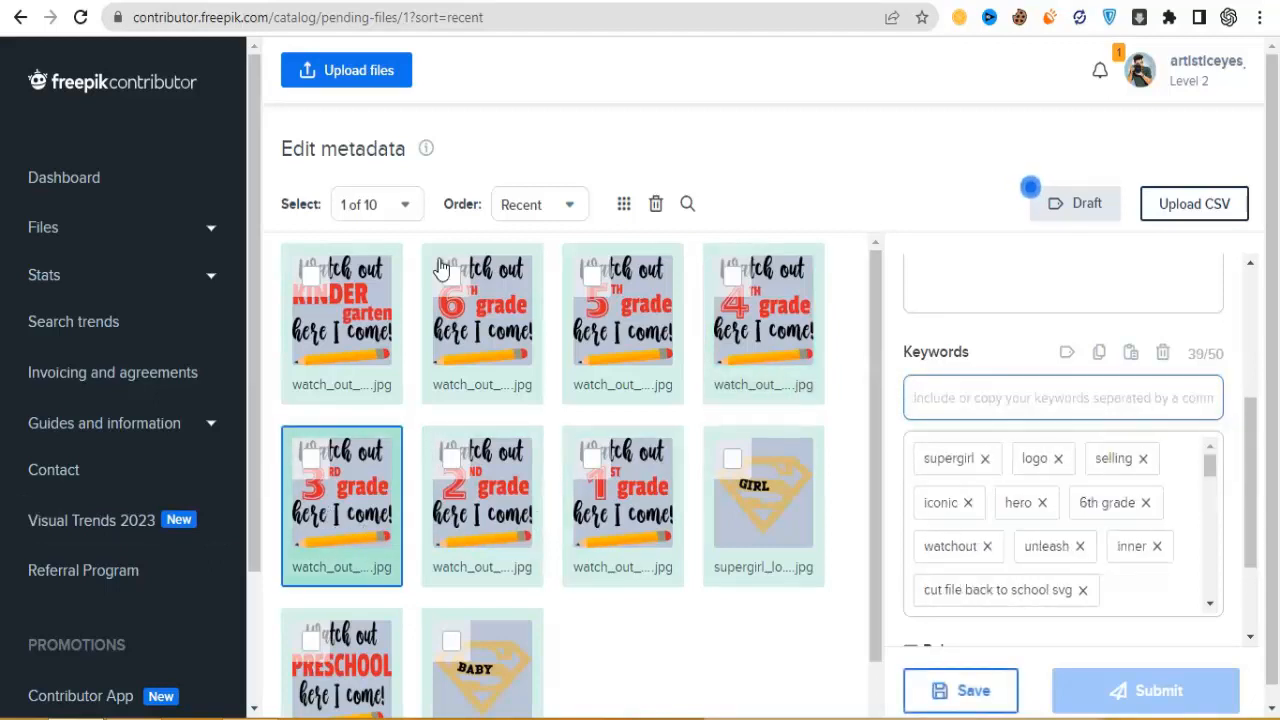
click(178, 0)
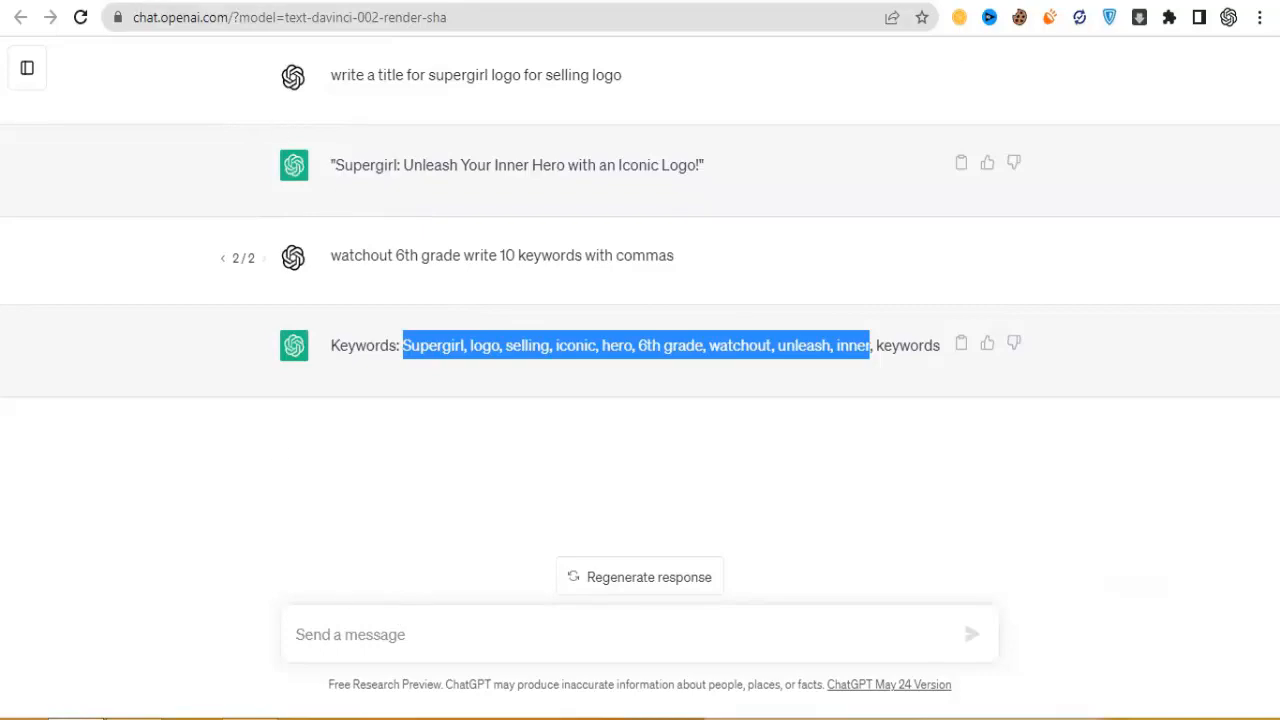
key(ctrl+Tab)
key(ctrl+Tab)
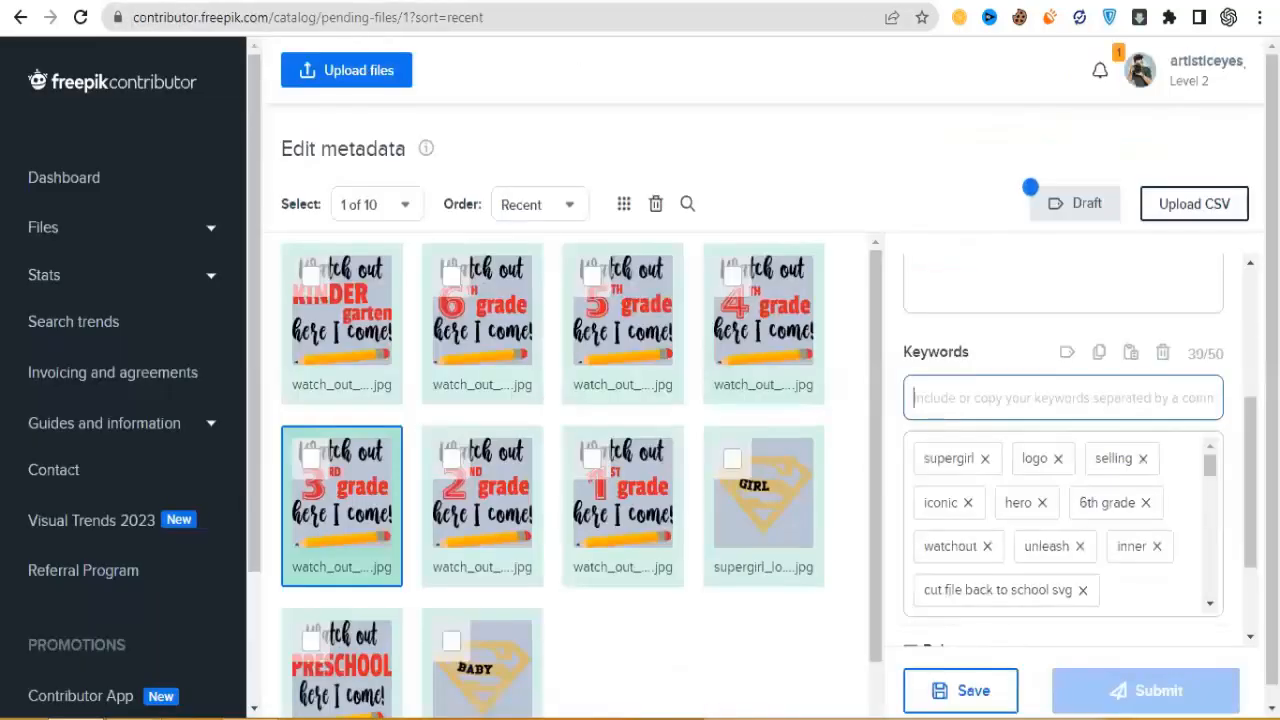
Add the keywords "supergirl, logo, selling, iconic, hero, 6th grade, watchout, unleash, inner" to the 1st grade design.
click(630, 530)
click(997, 398)
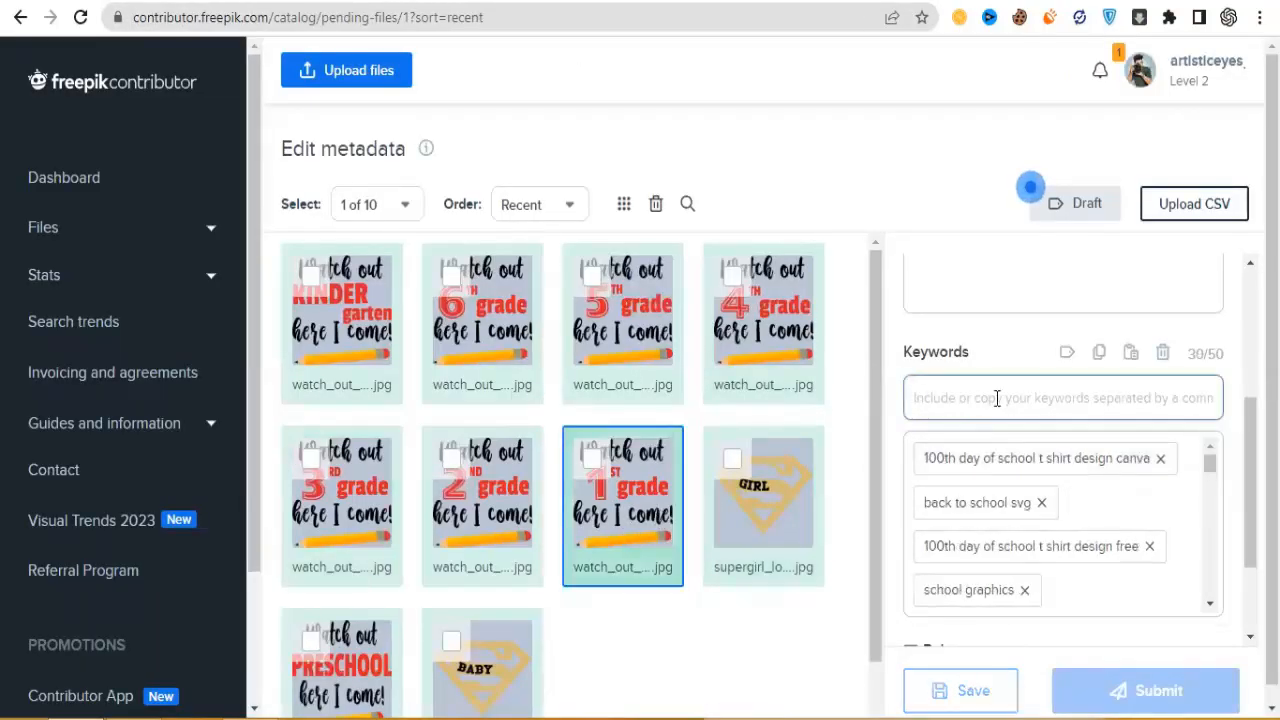
key(ctrl+v)
key(Return)
Add the keywords "supergirl, logo, selling, iconic, hero, 6th grade, watchout, unleash, inner" to the 2nd grade design.
click(485, 520)
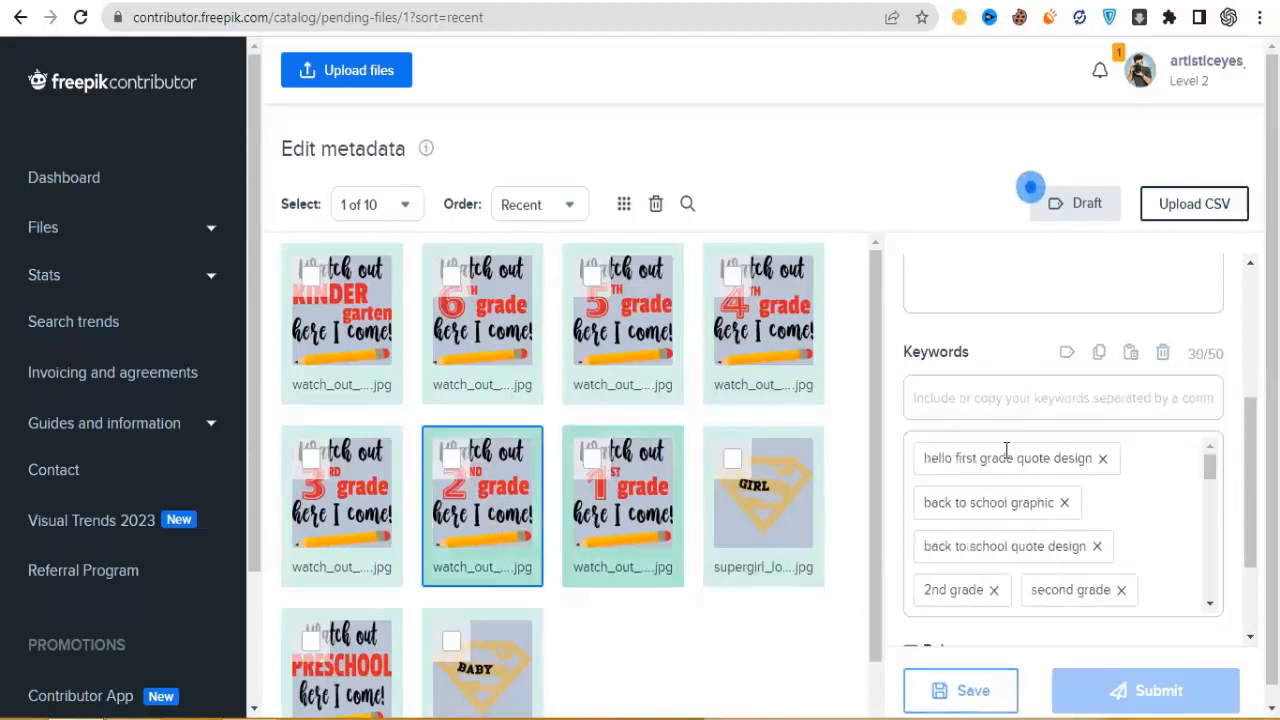
click(1131, 397)
key(ctrl+v)
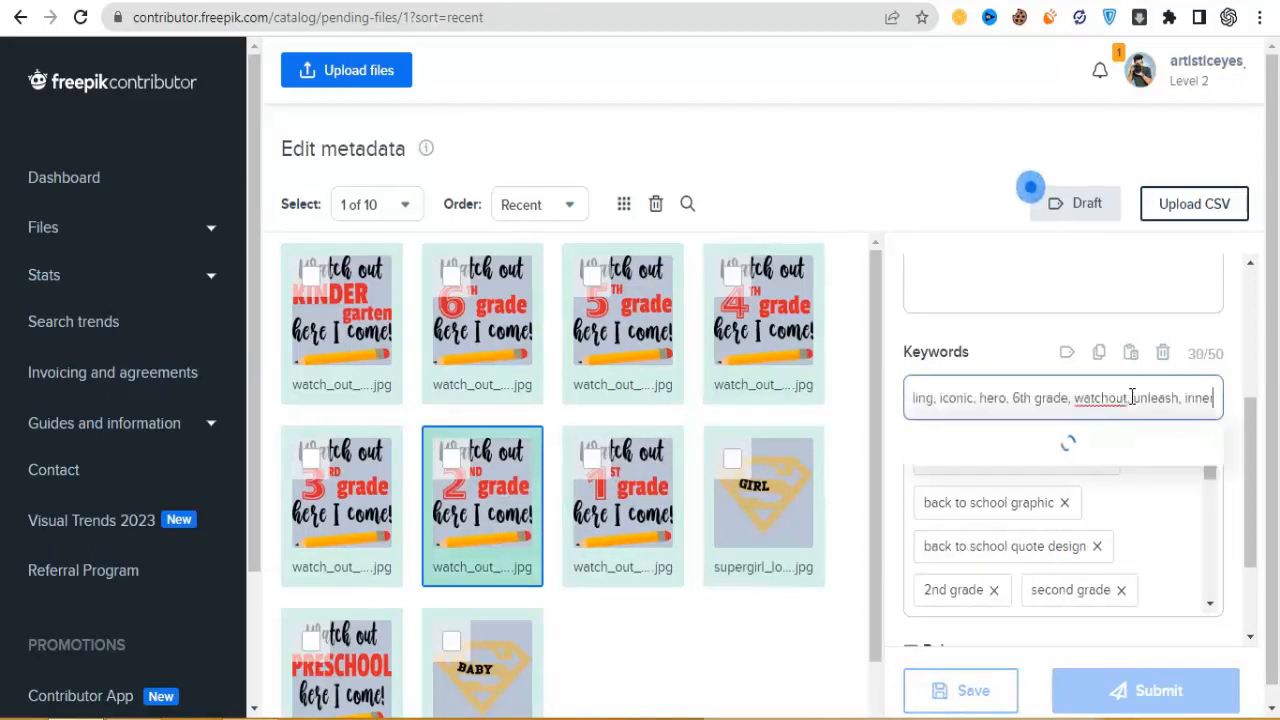
key(Return)
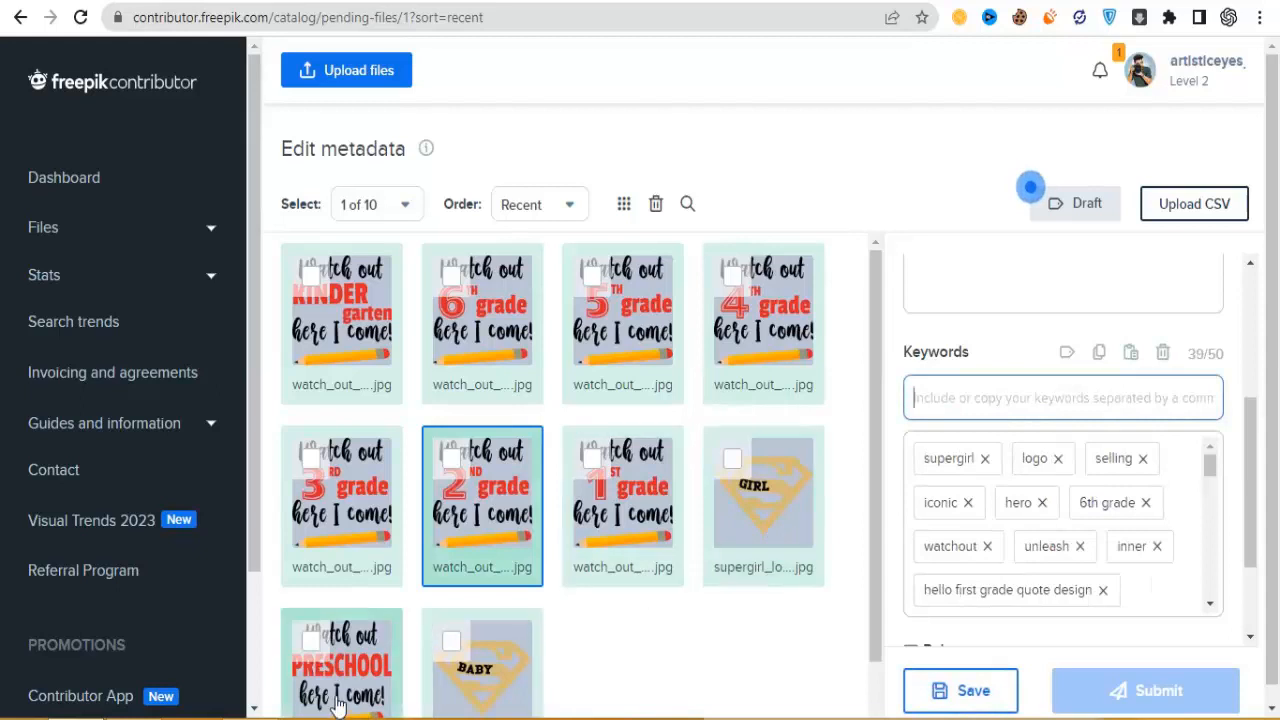
Add the keywords "supergirl, logo, selling, iconic, hero, 6th grade, watchout, unleash, inner" to the preschool design.
click(337, 690)
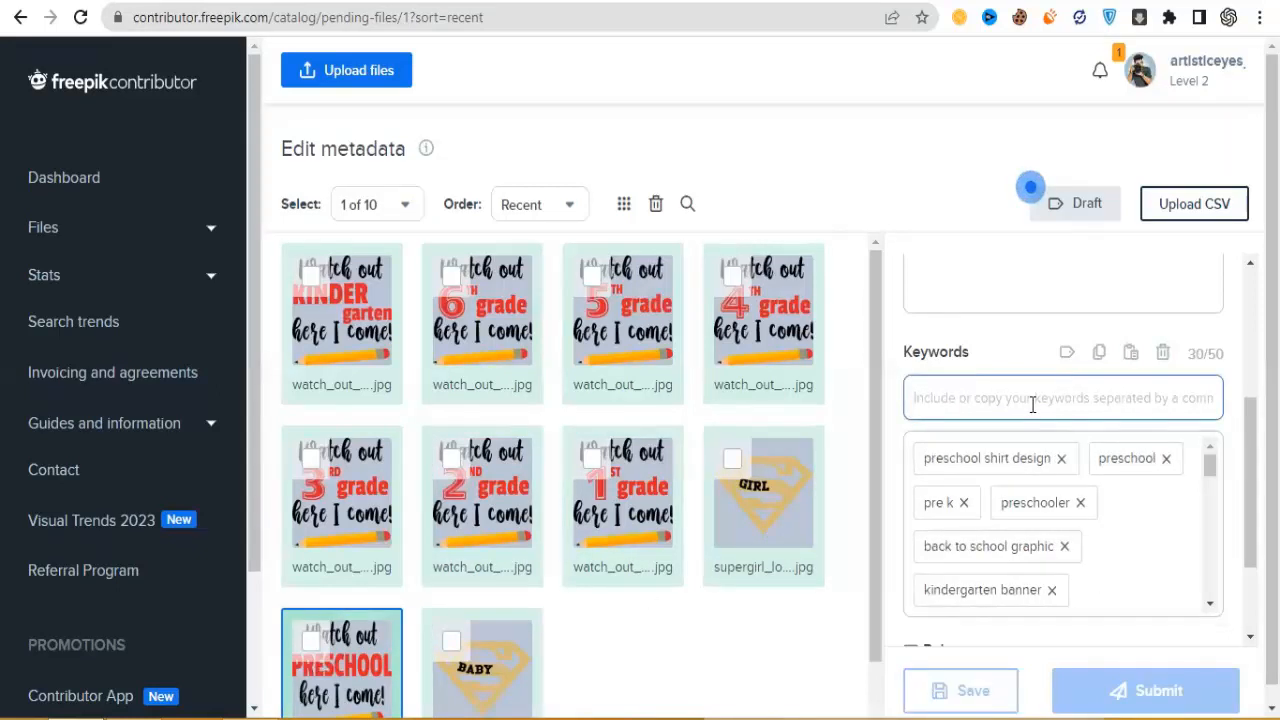
key(ctrl+v)
key(Return)
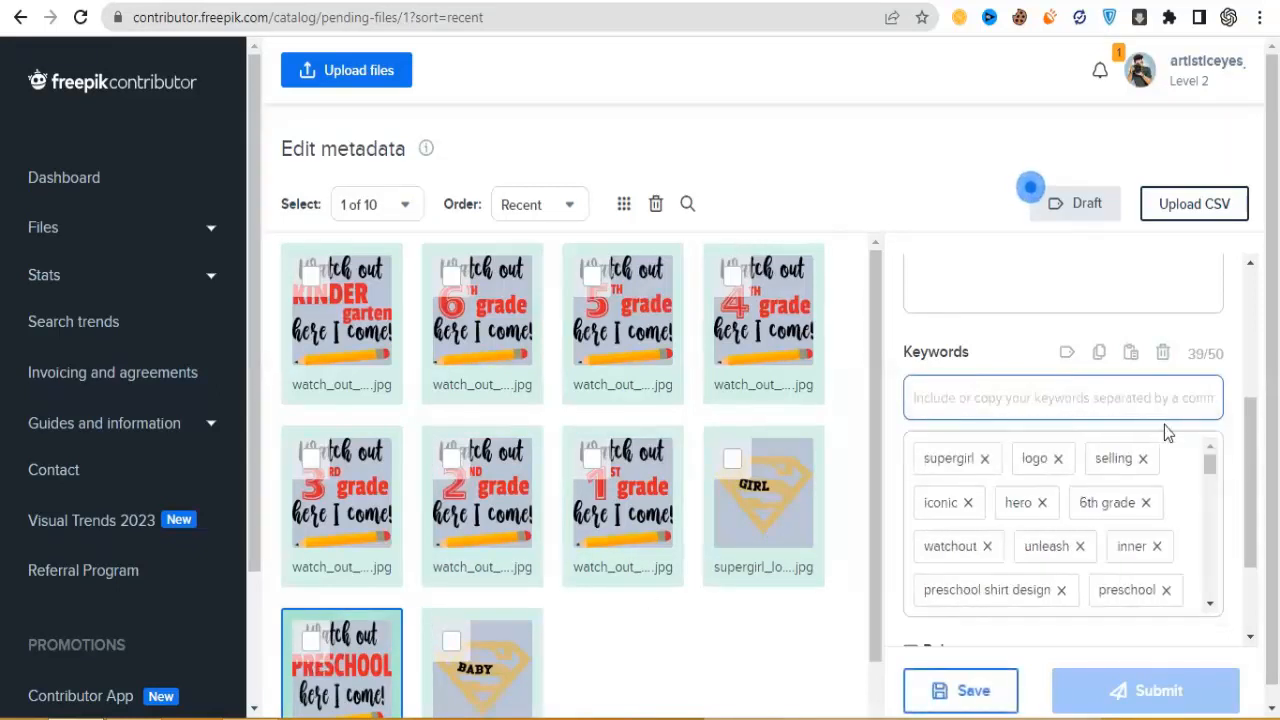
Select all ten designs and save their metadata.
drag(1250, 485, 1250, 550)
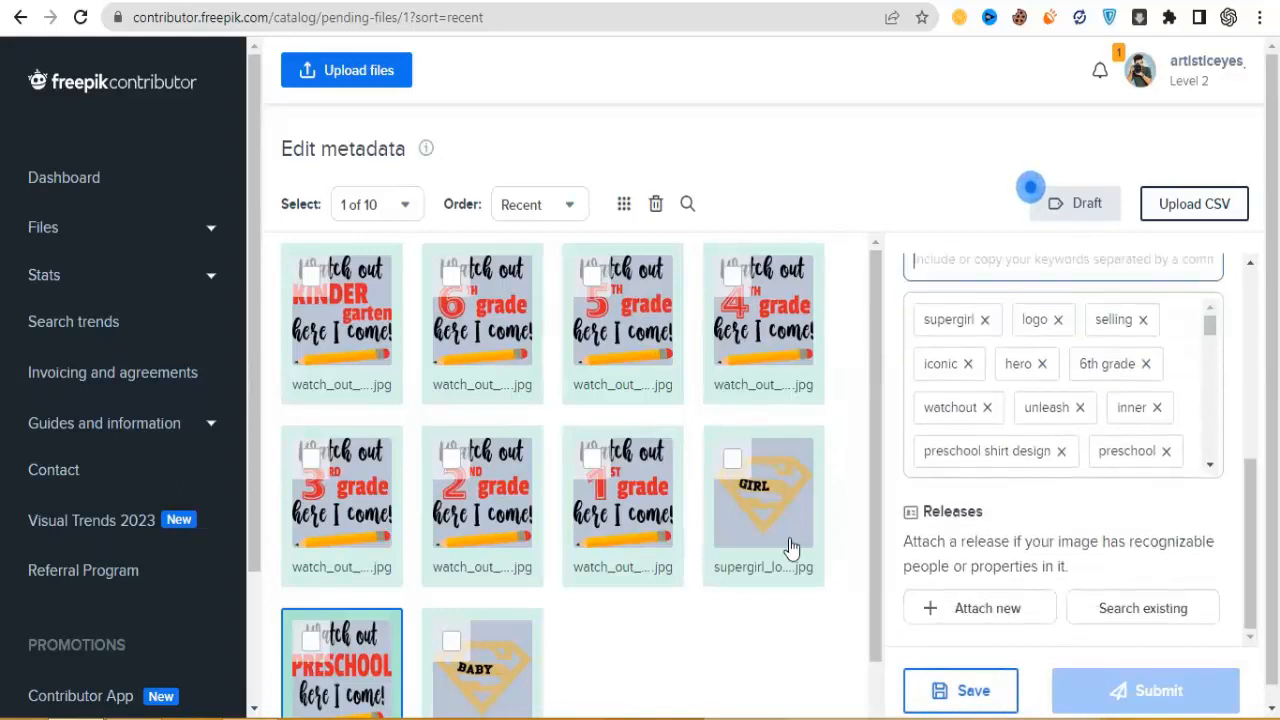
click(756, 641)
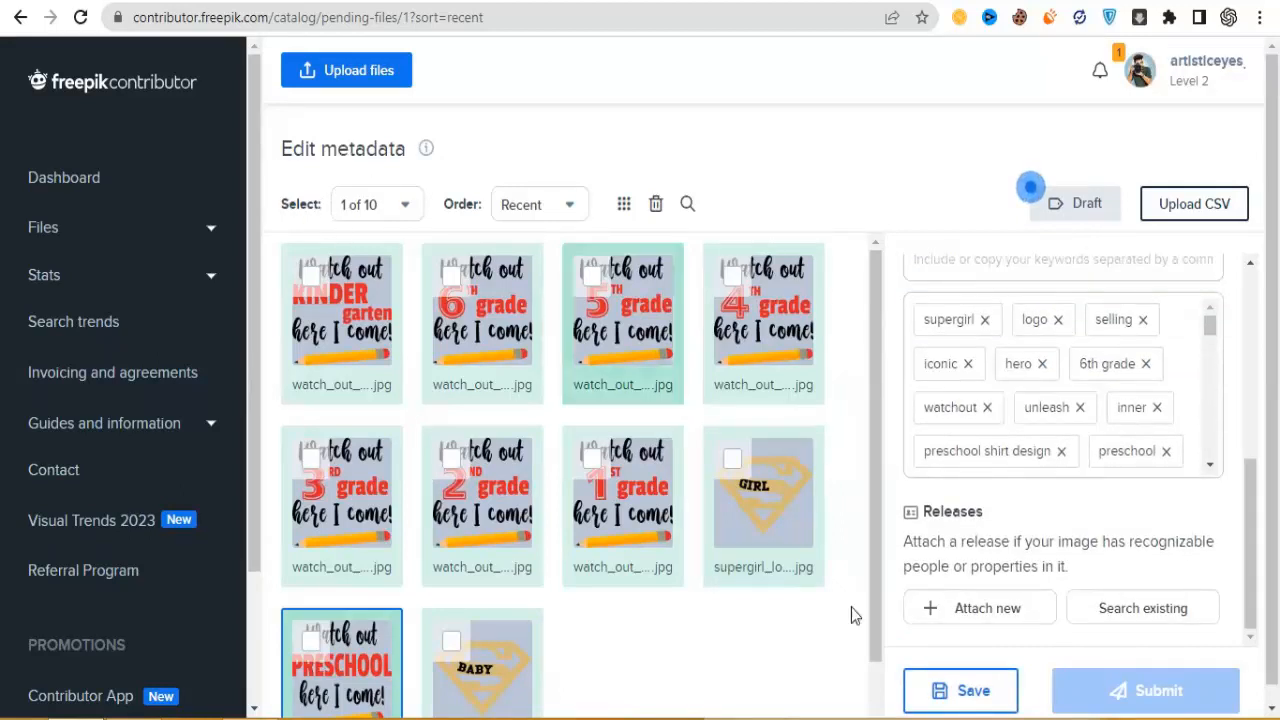
click(343, 206)
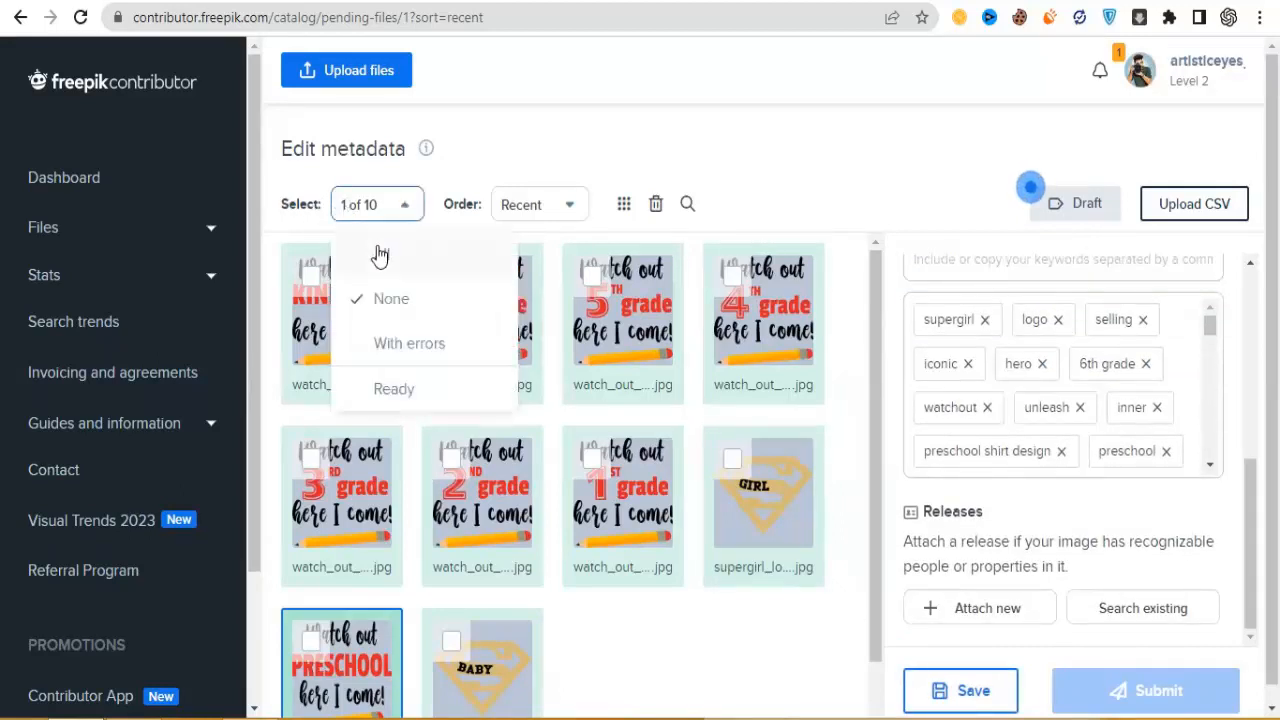
click(378, 250)
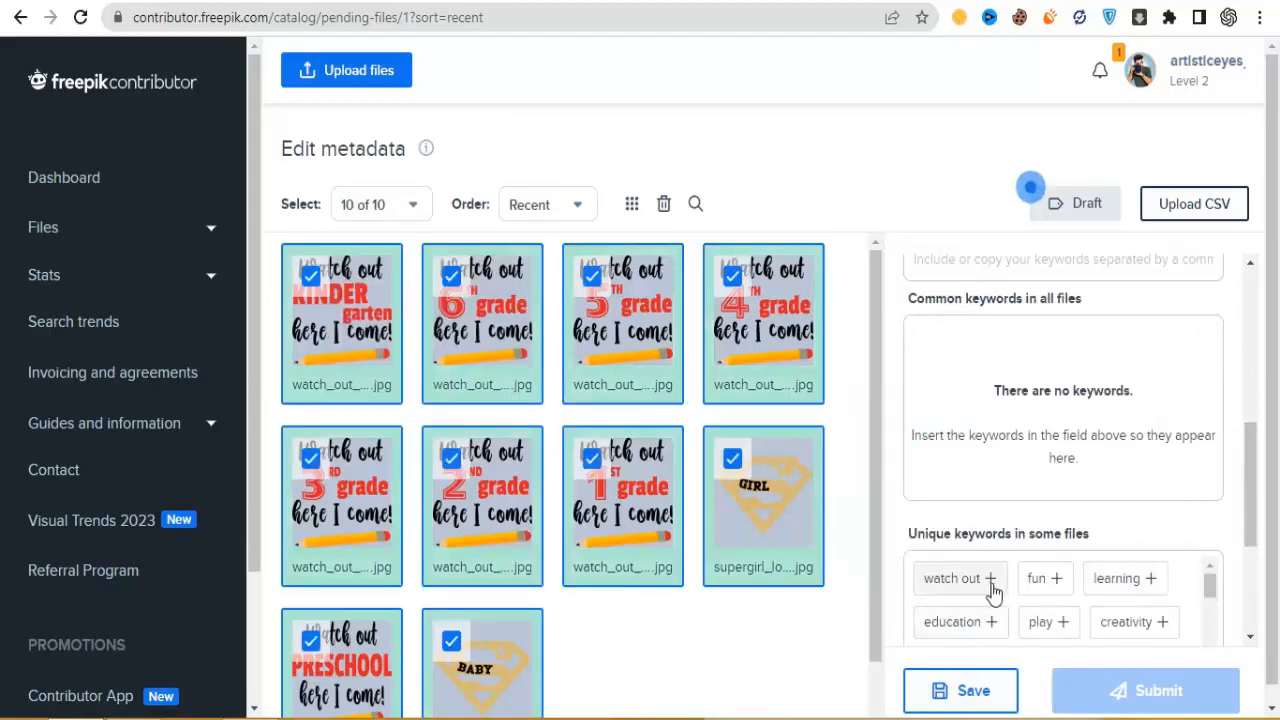
click(992, 690)
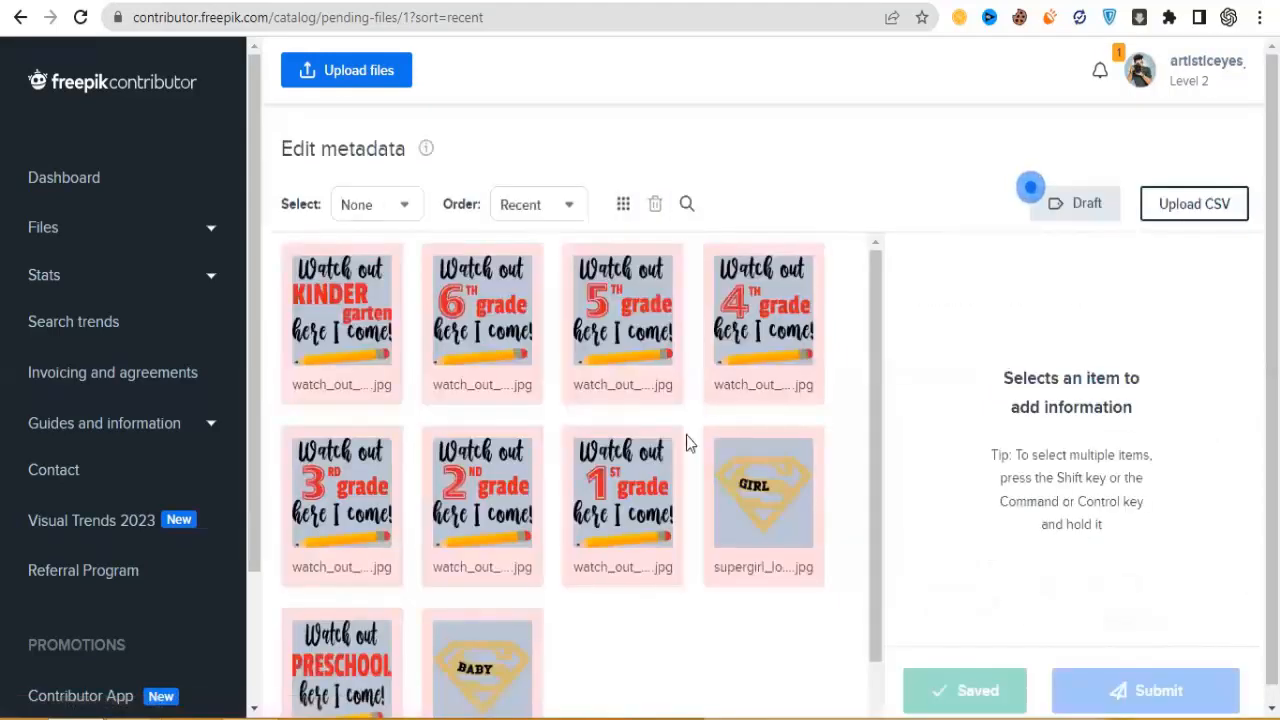
Return to the list of files not yet submitted and check the status of each design.
key(ctrl+a)
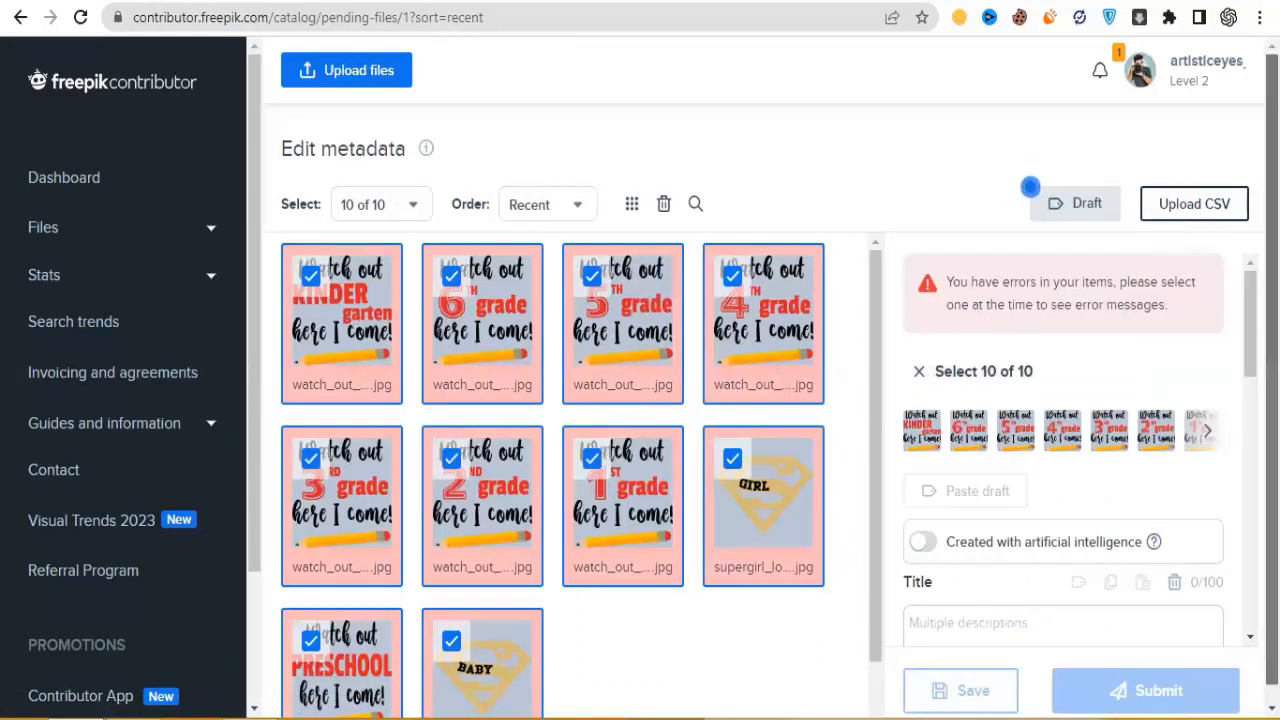
click(20, 17)
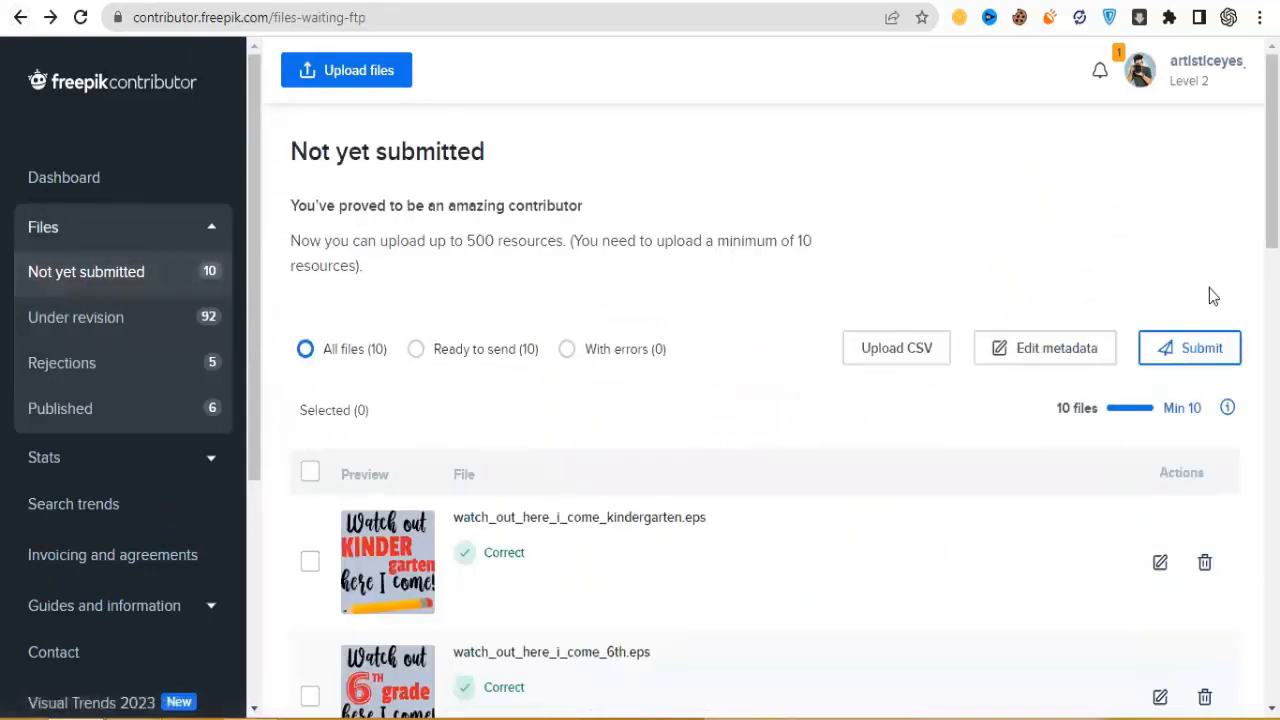
scroll(270, 472, down, 1)
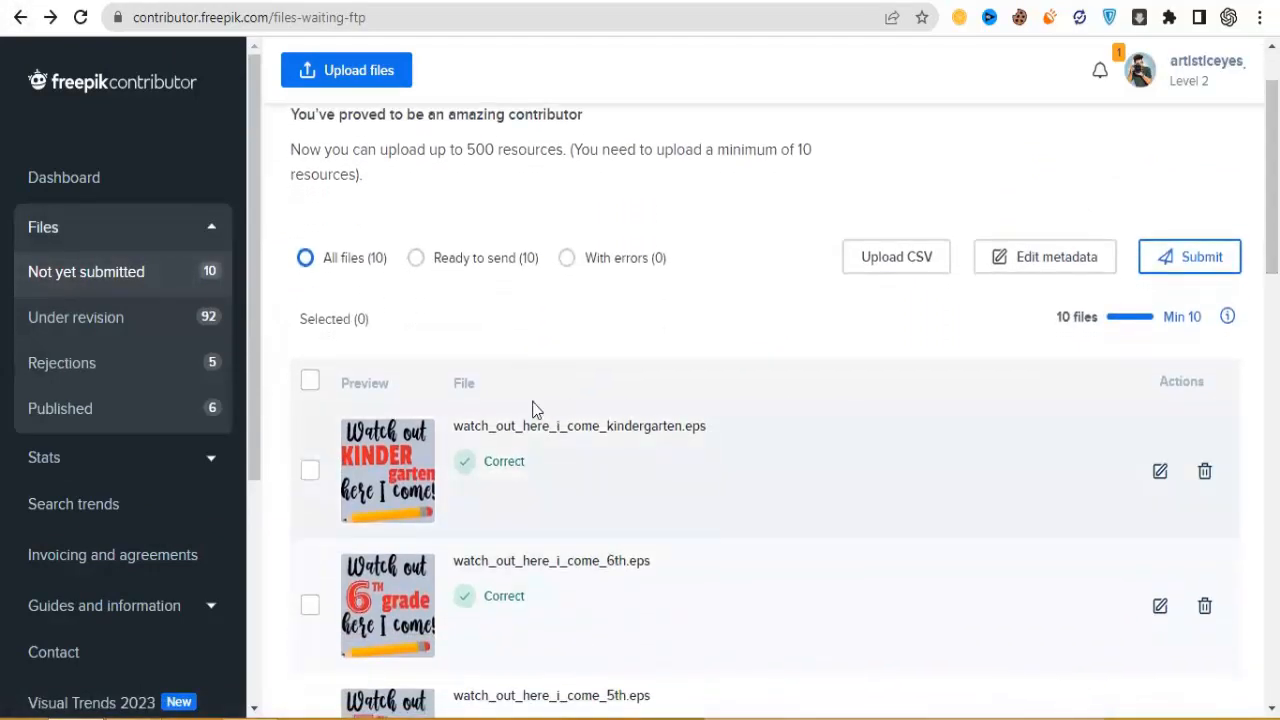
drag(1271, 243, 1271, 597)
scroll(262, 369, up, 13)
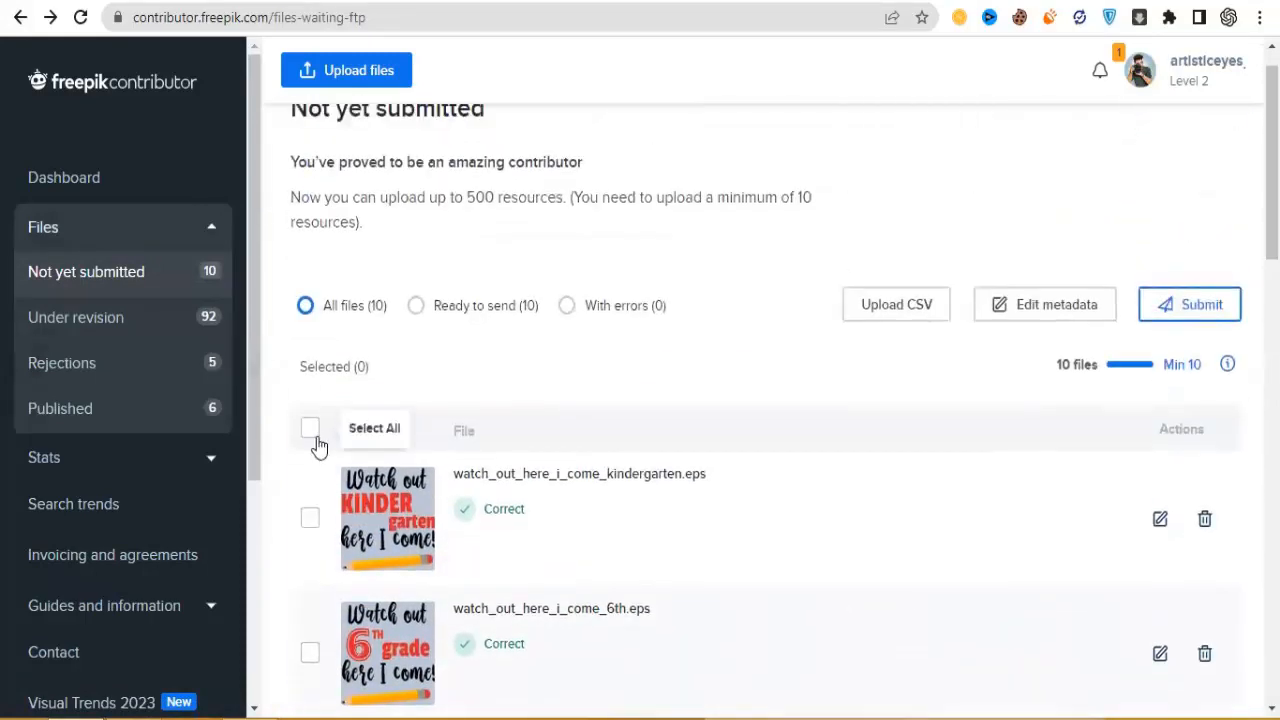
Select all ten files, submit them for review and continue through the confirmation.
click(311, 430)
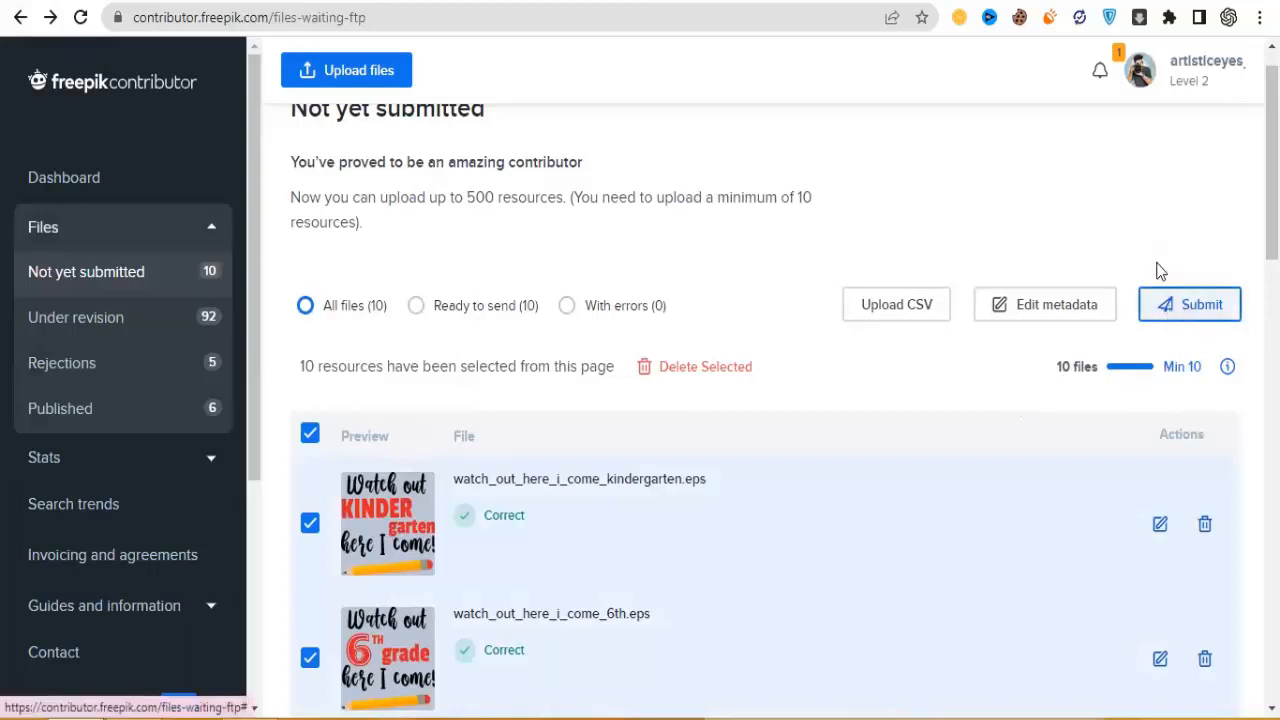
click(1200, 314)
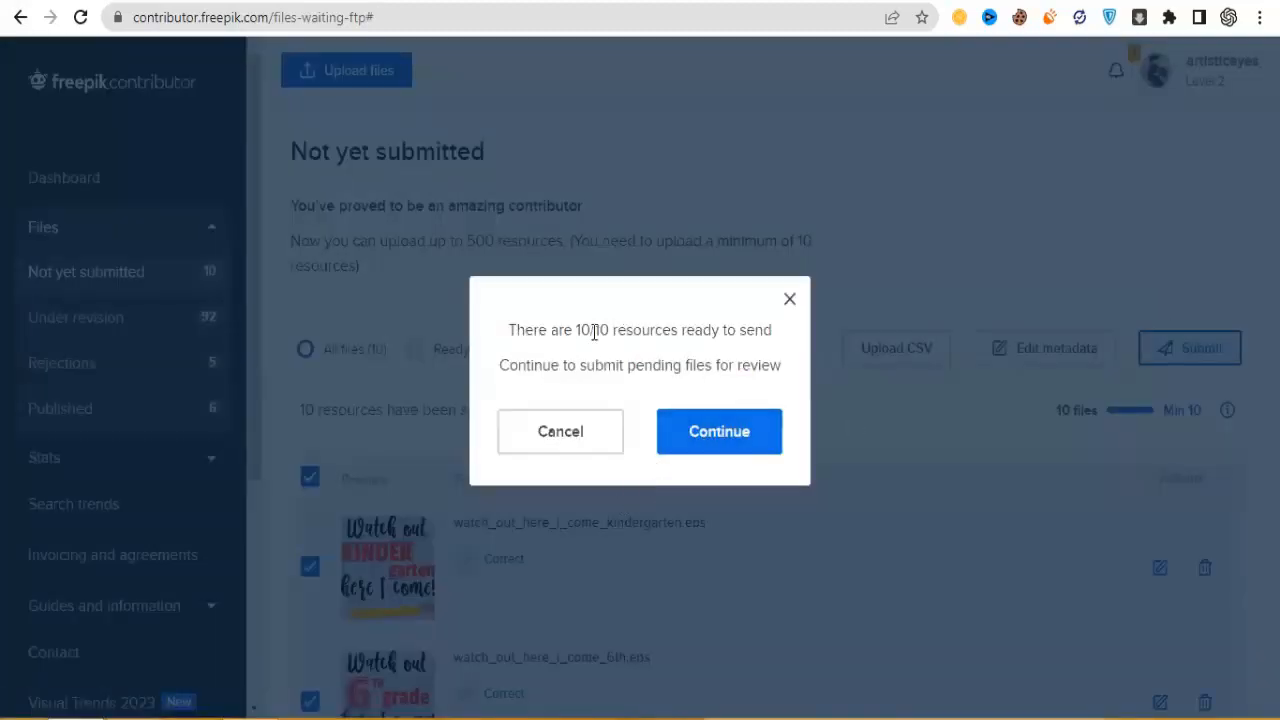
drag(563, 330, 681, 330)
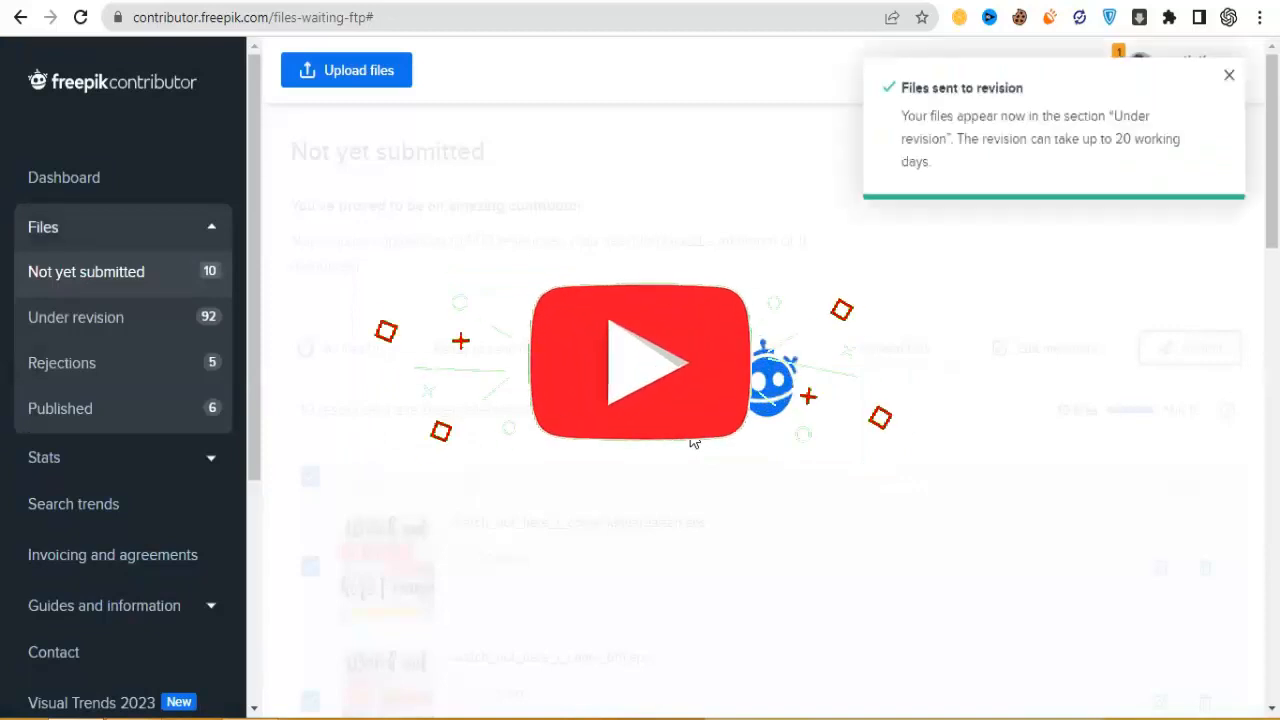
drag(904, 118, 1134, 166)
click(1132, 139)
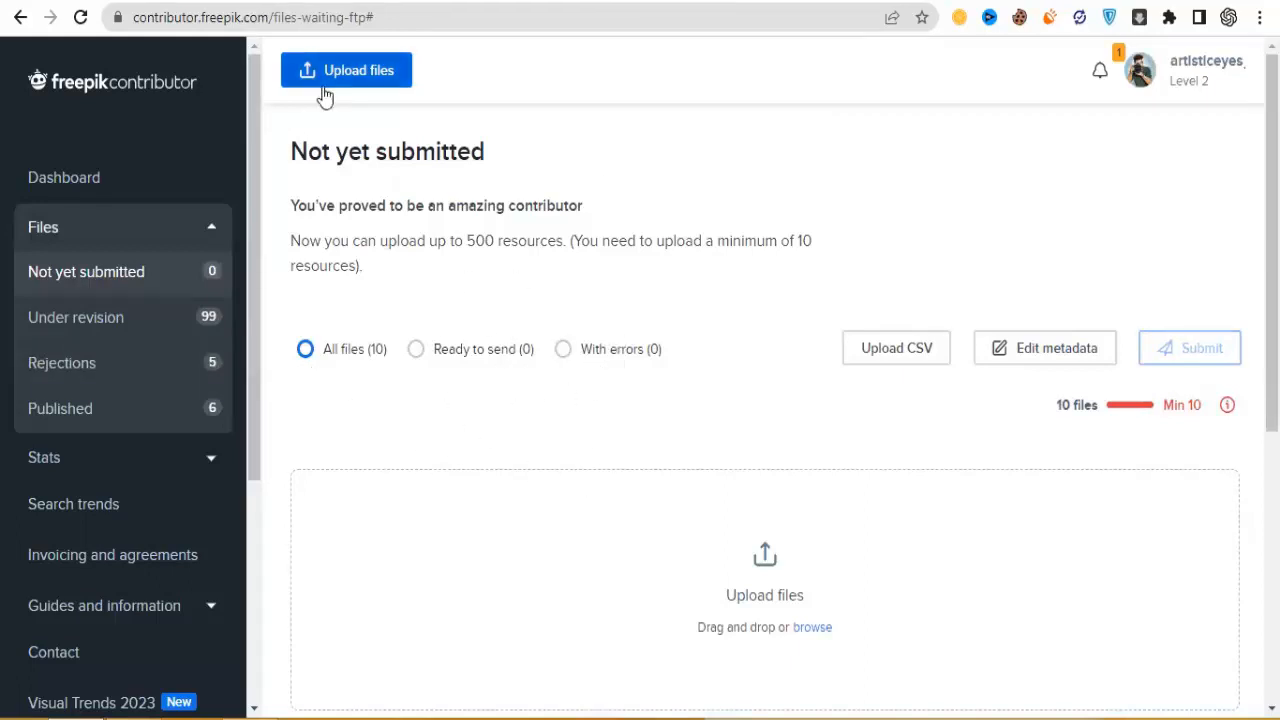
Examine the files under revision, including their names, types and submission dates.
click(150, 330)
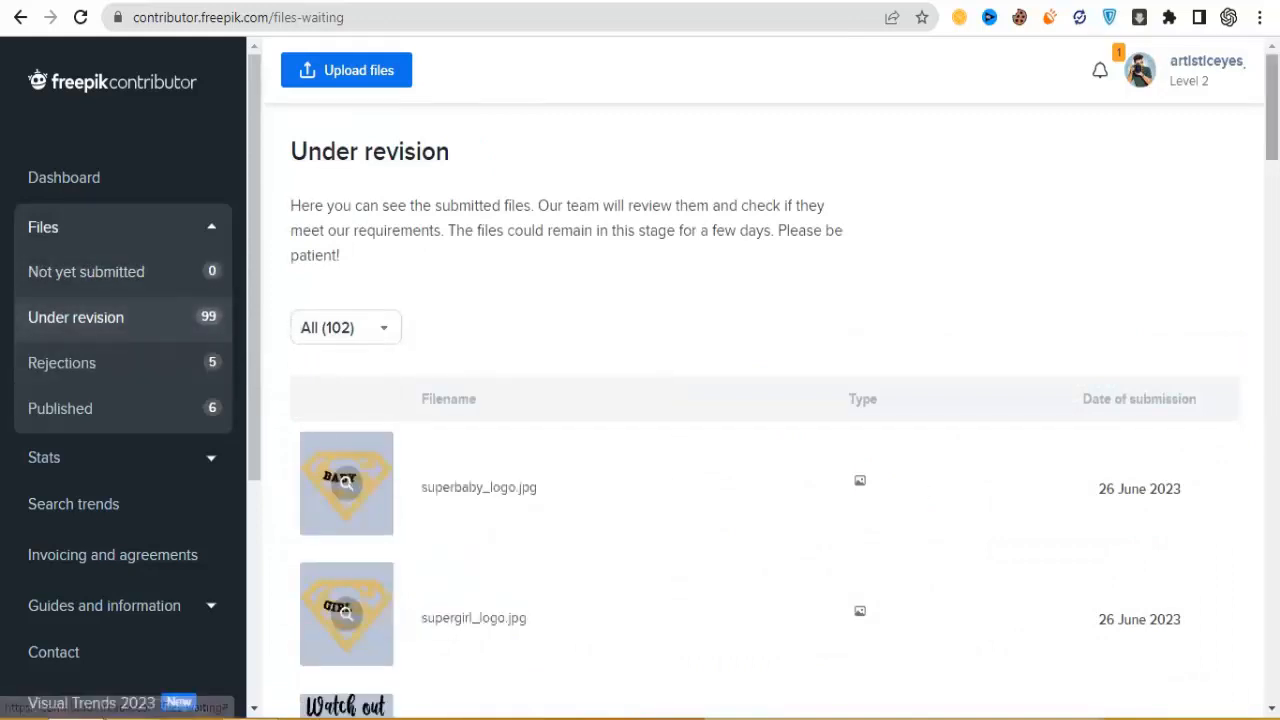
scroll(917, 258, down, 2)
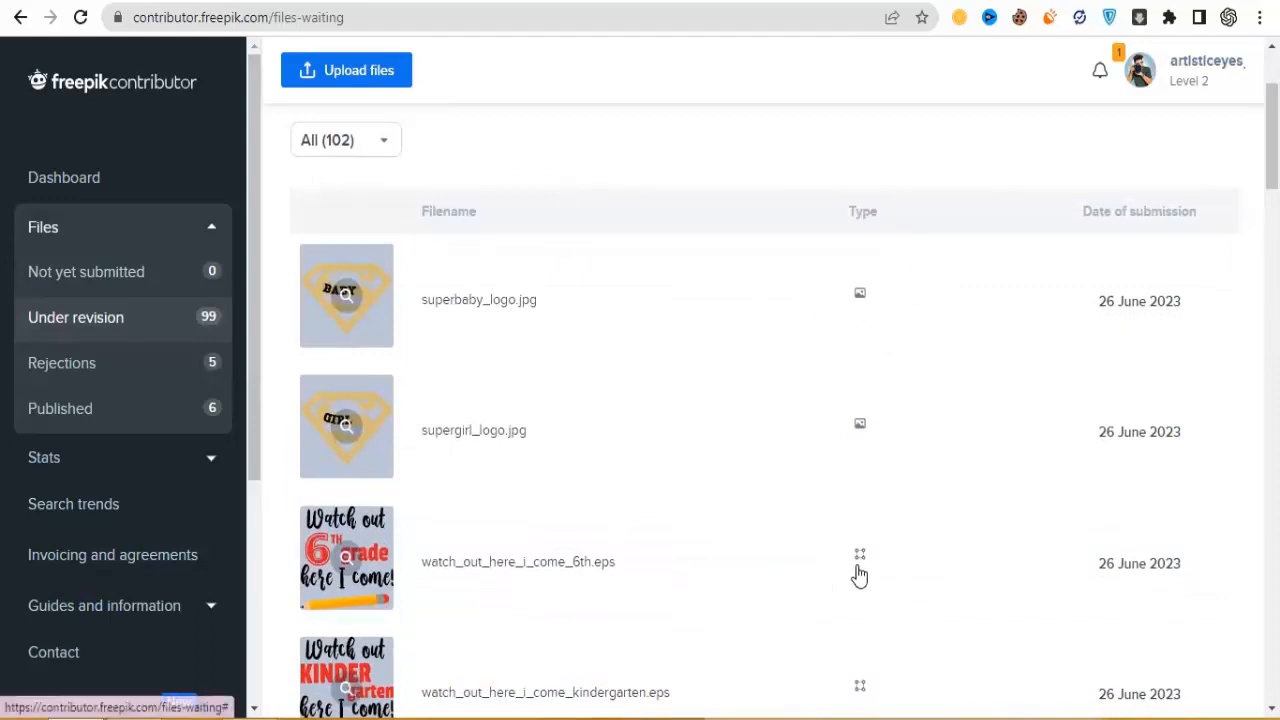
scroll(913, 596, down, 10)
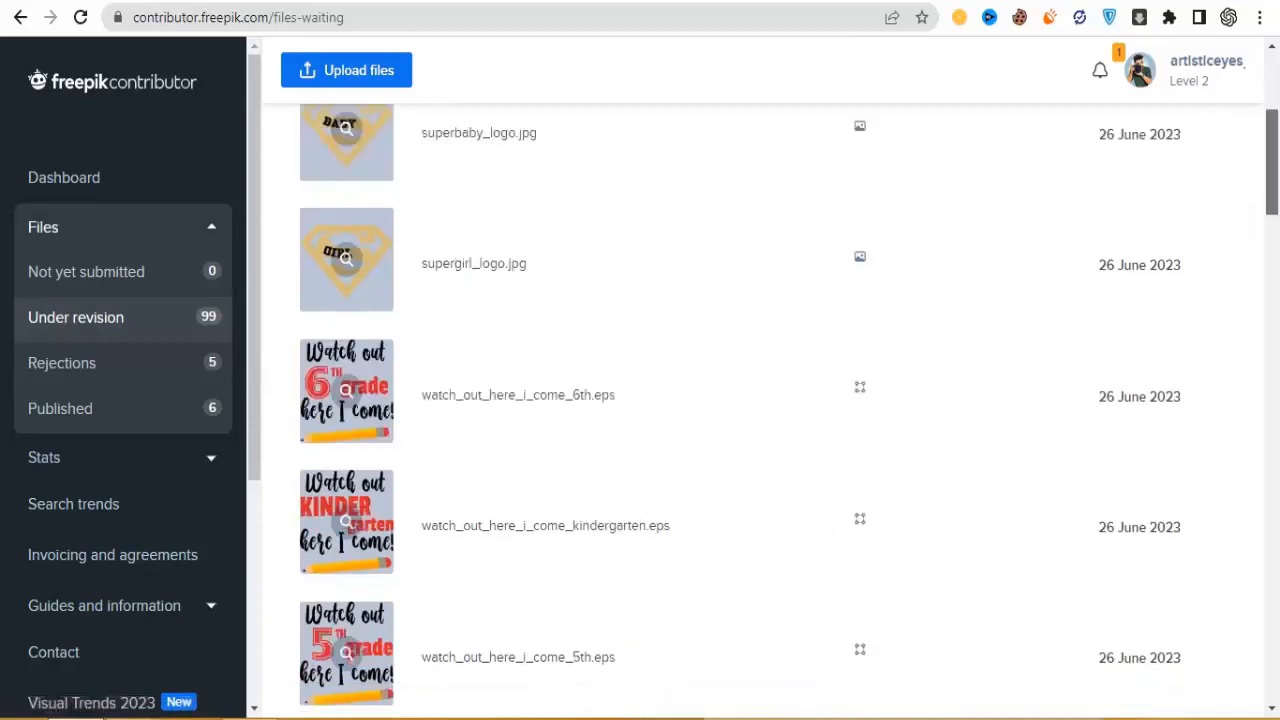
scroll(760, 410, down, 3)
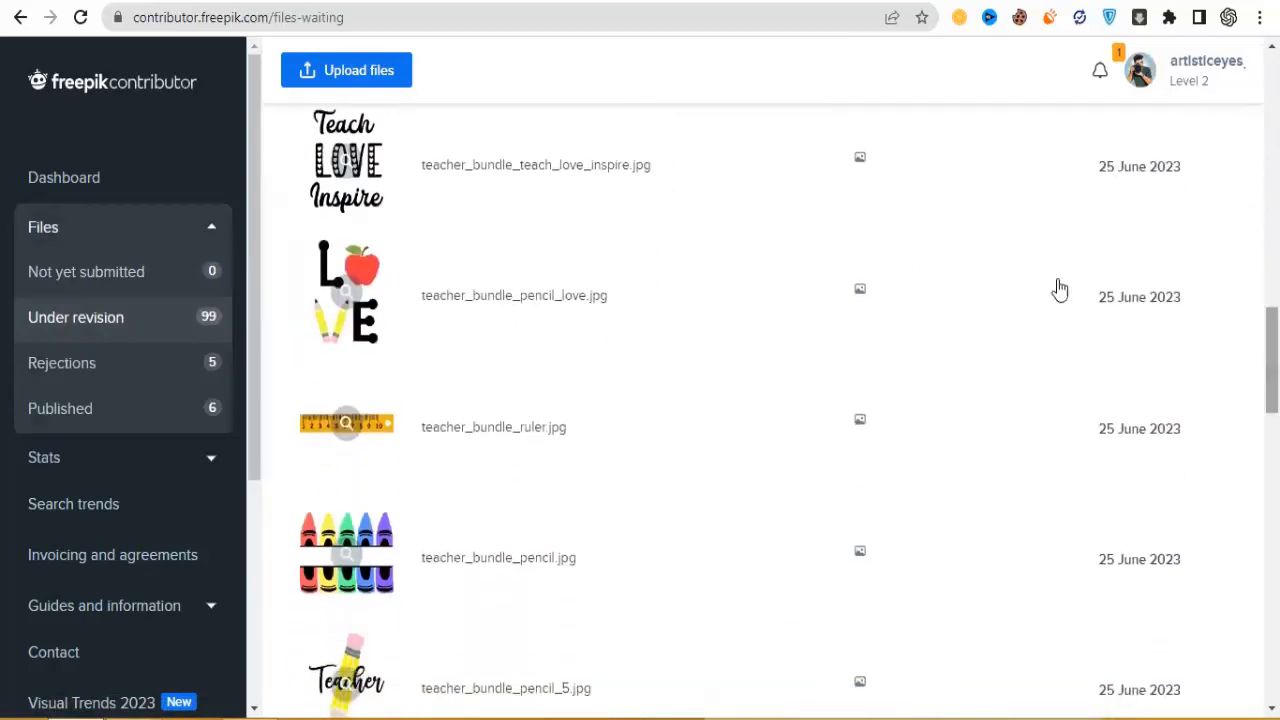
scroll(889, 356, down, 10)
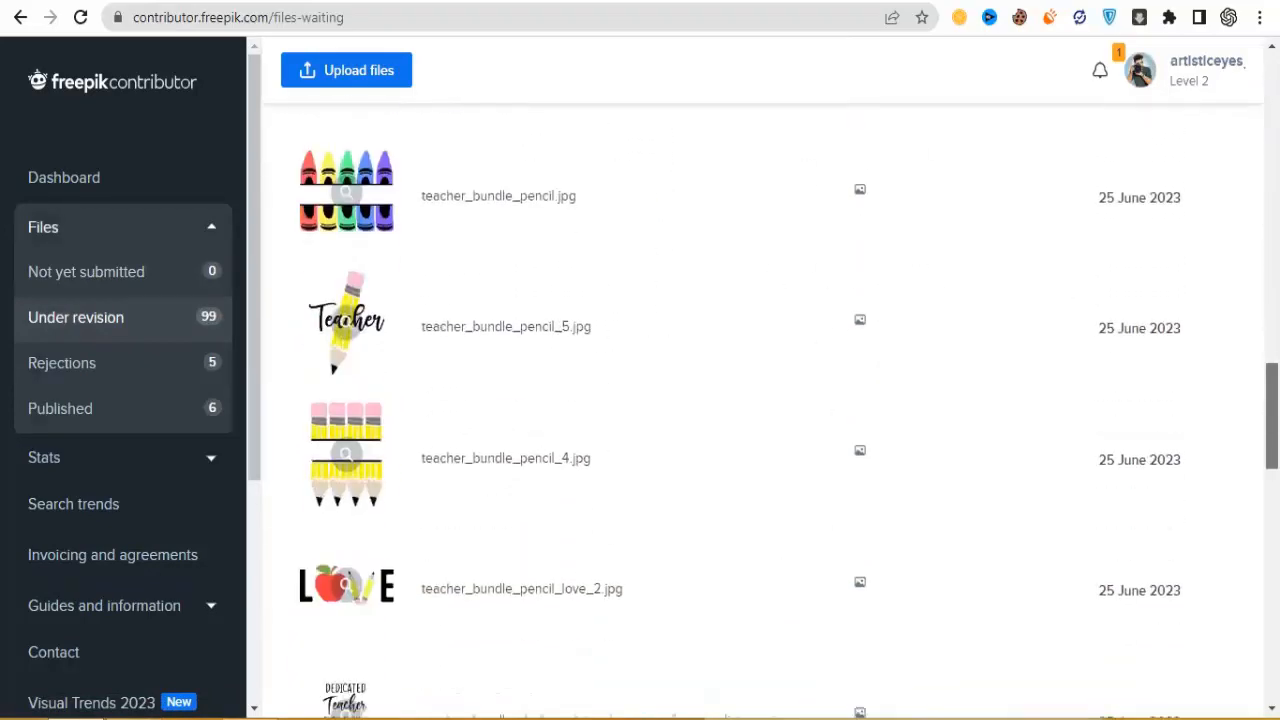
scroll(770, 410, down, 5)
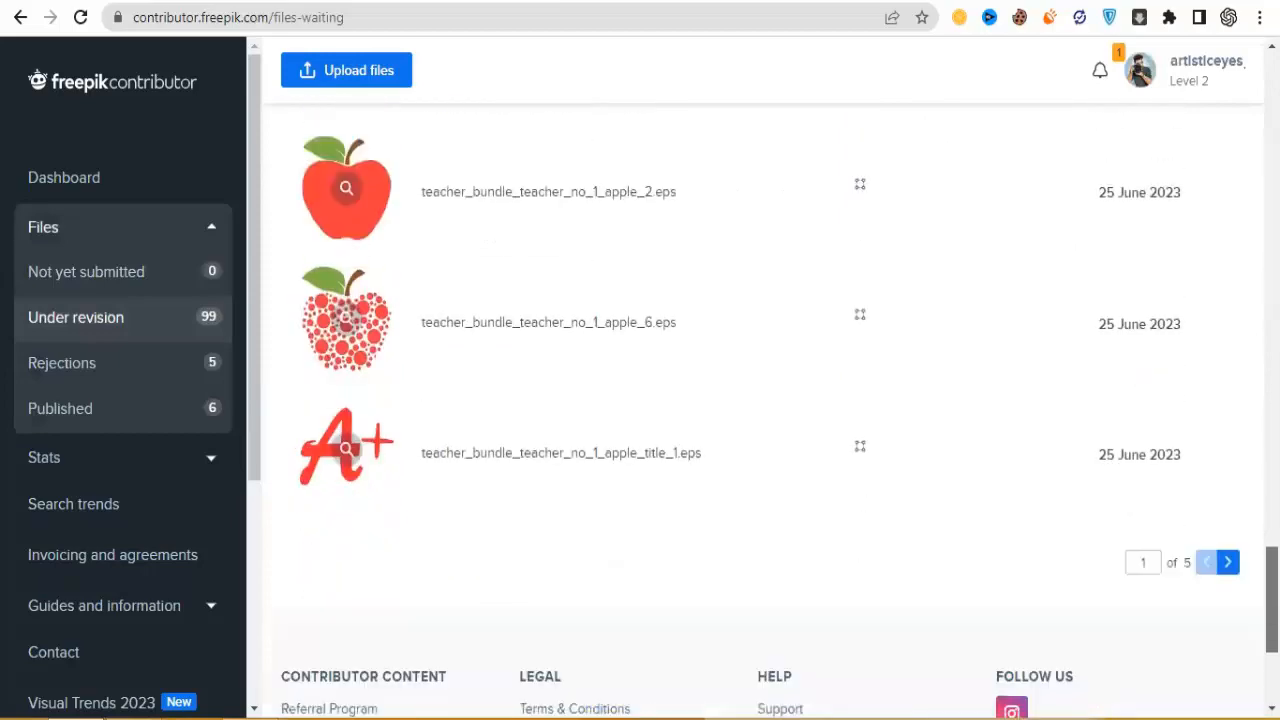
scroll(760, 410, up, 15)
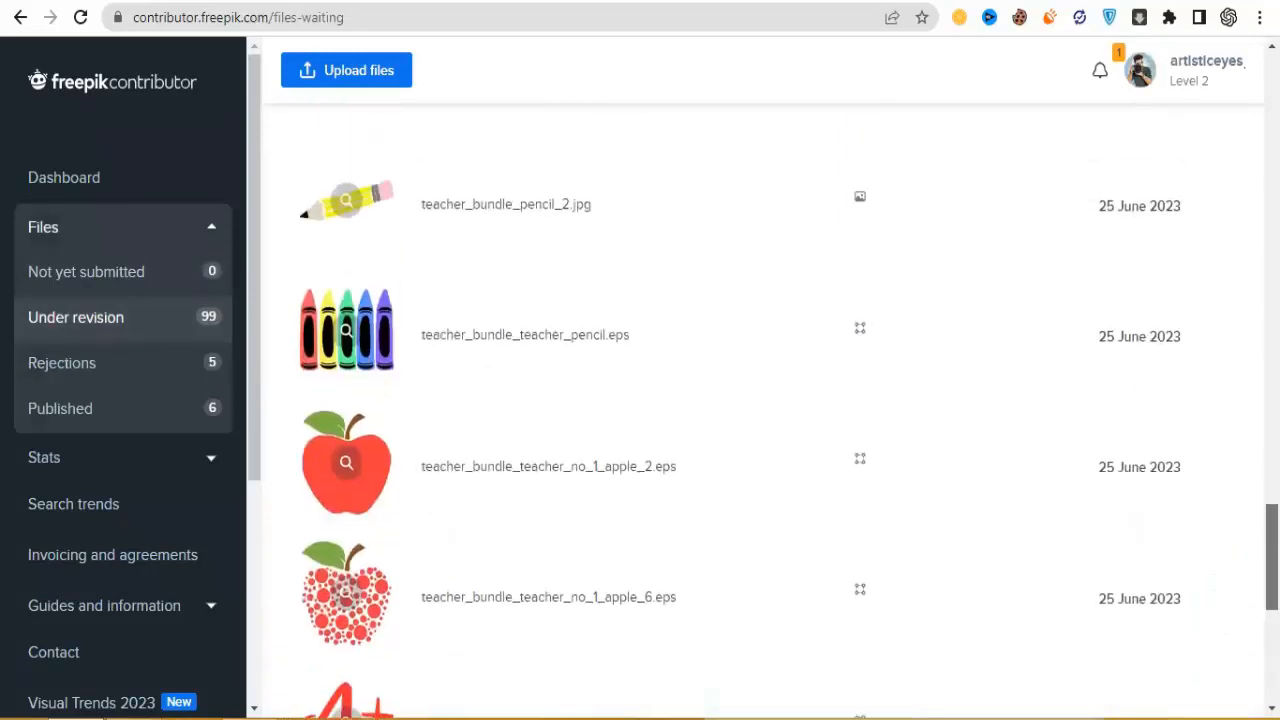
Examine the rejected files with their rejection reasons and preview memorial_day_american_soldiers_13.jpg.
click(165, 370)
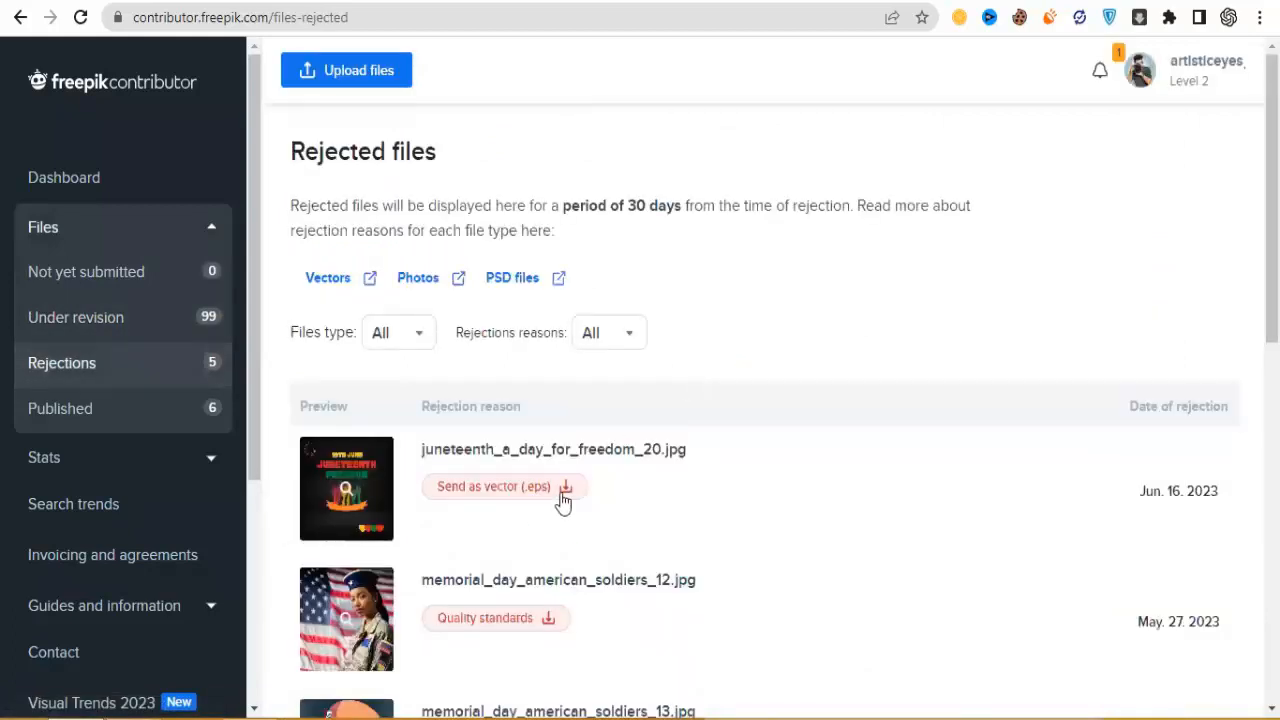
scroll(808, 368, down, 3)
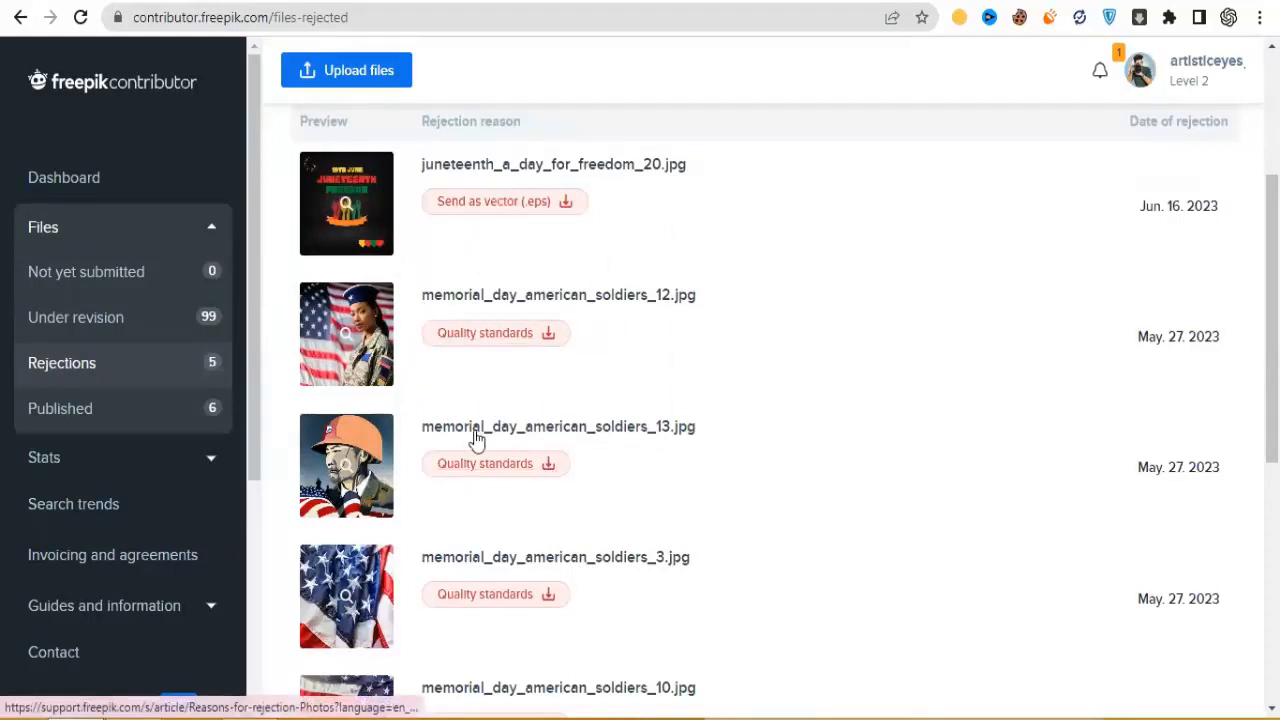
mouse_move(363, 458)
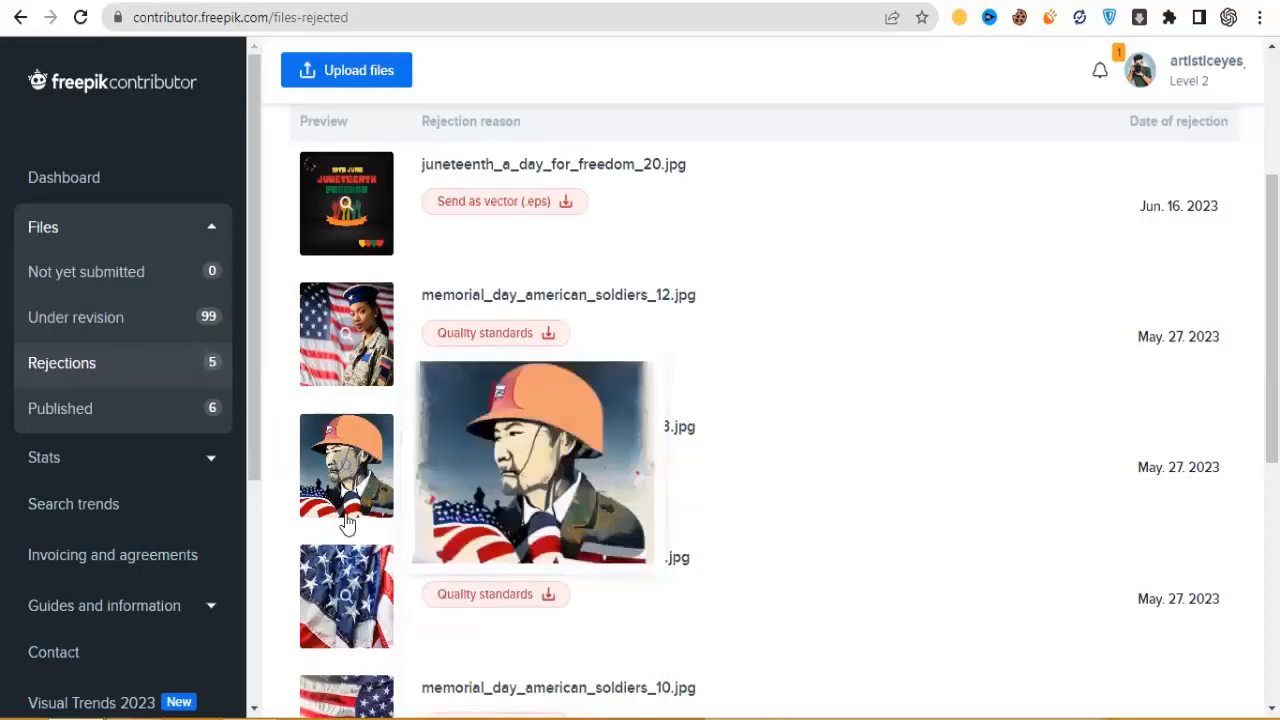
Examine the remaining rejected files with their rejection reasons and dates, and preview memorial_day_american_soldiers_10.jpg.
mouse_move(345, 595)
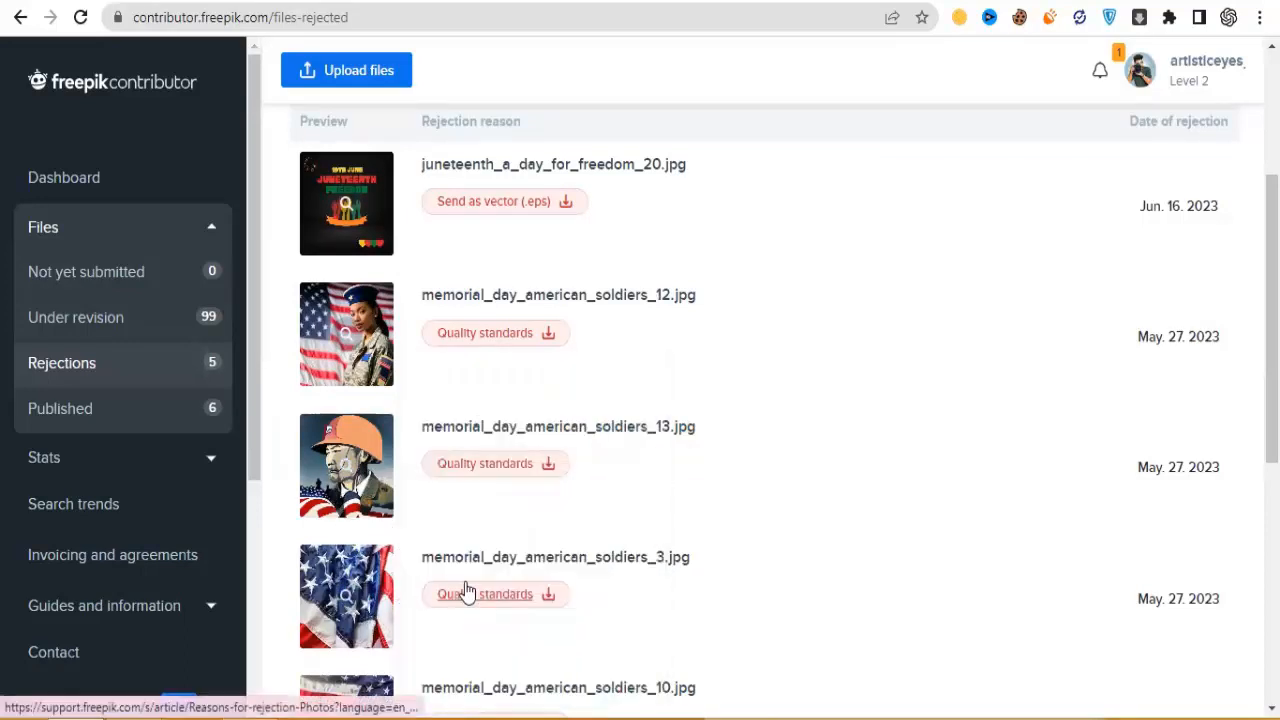
scroll(805, 580, down, 3)
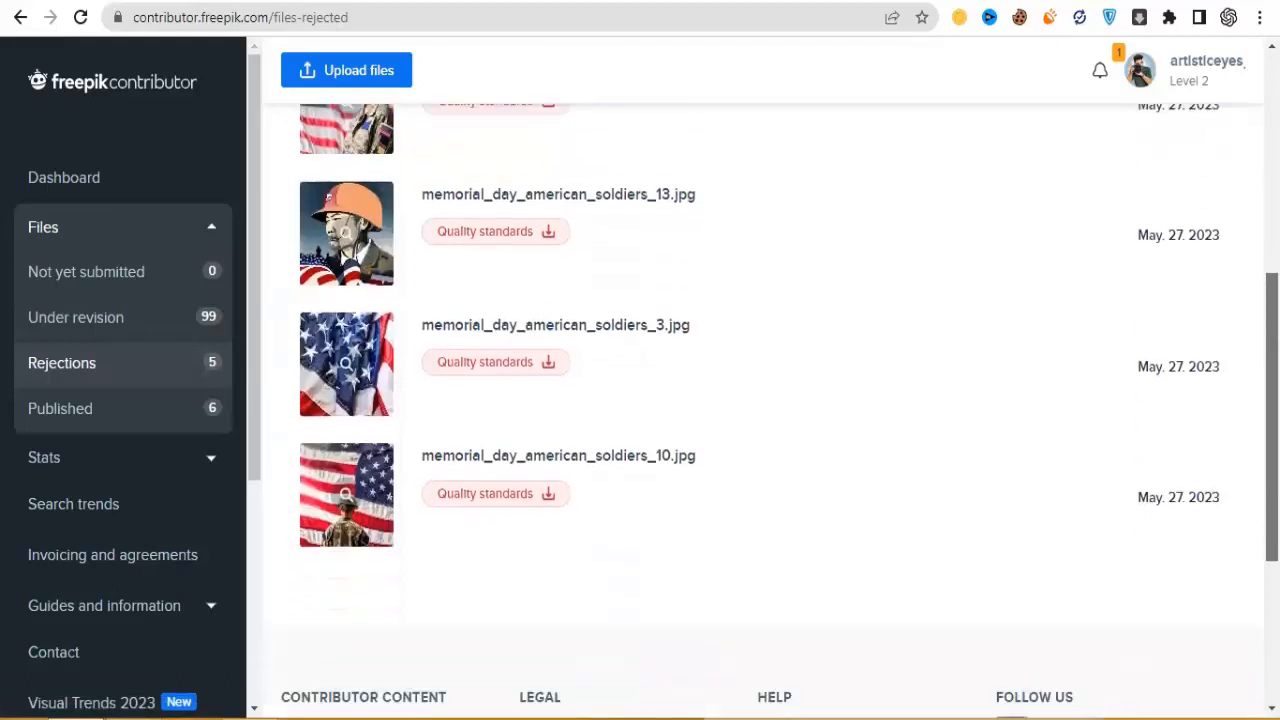
drag(1093, 368, 1221, 370)
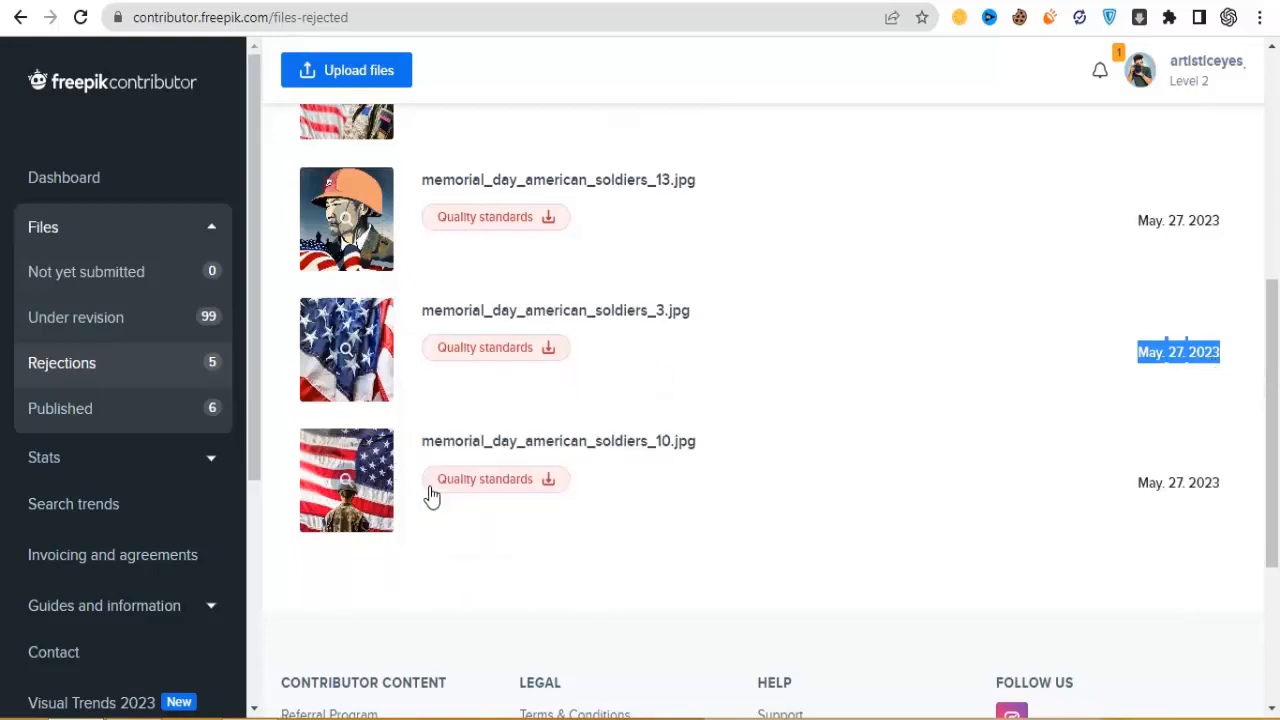
mouse_move(352, 480)
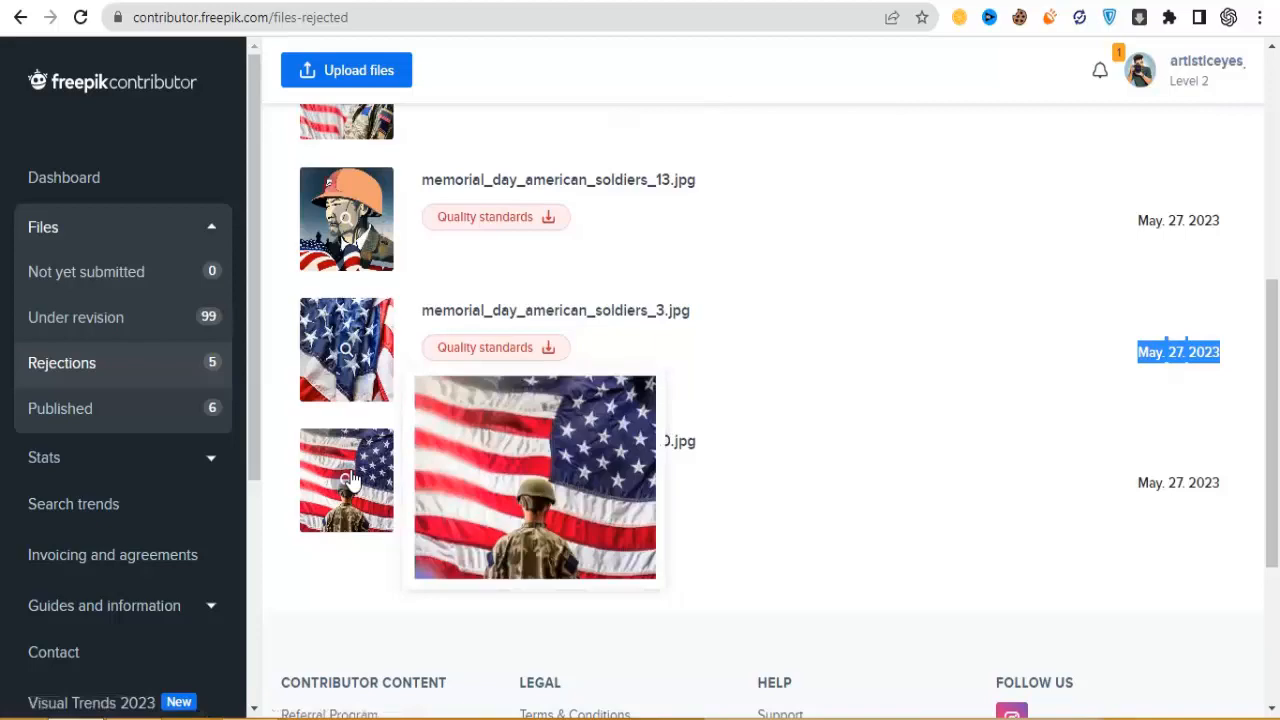
scroll(1178, 345, down, 3)
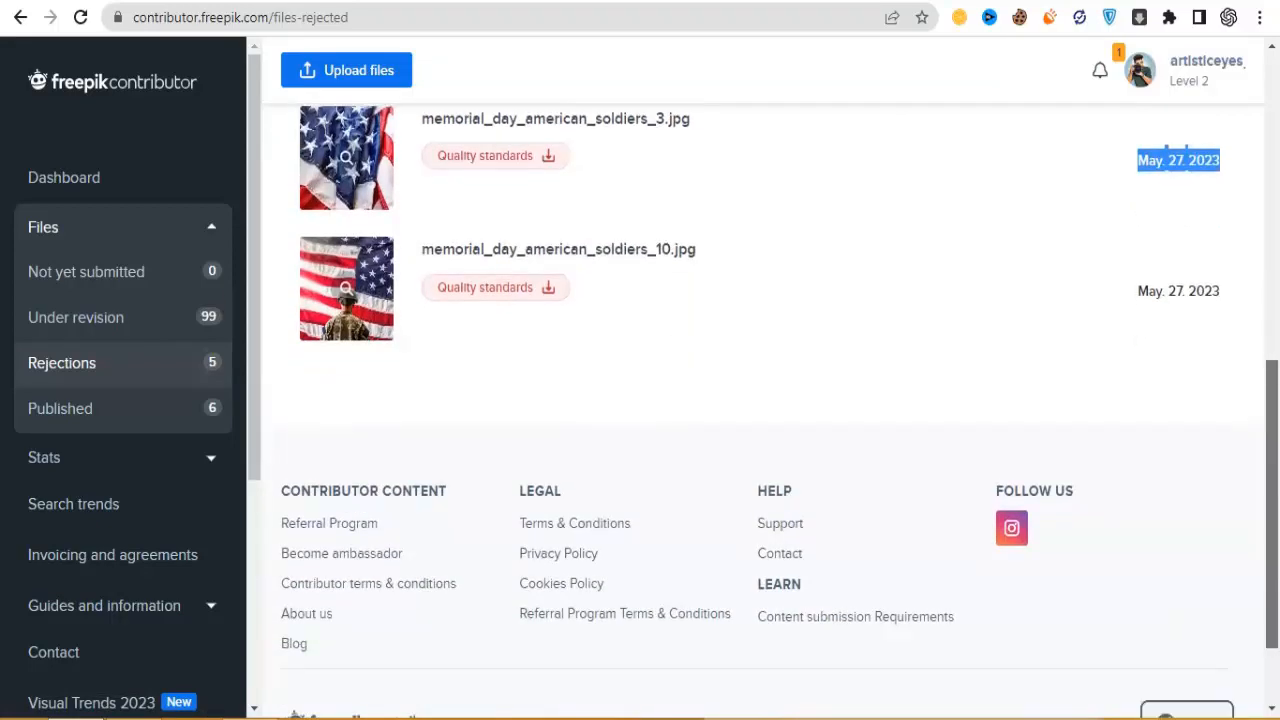
scroll(1178, 345, up, 8)
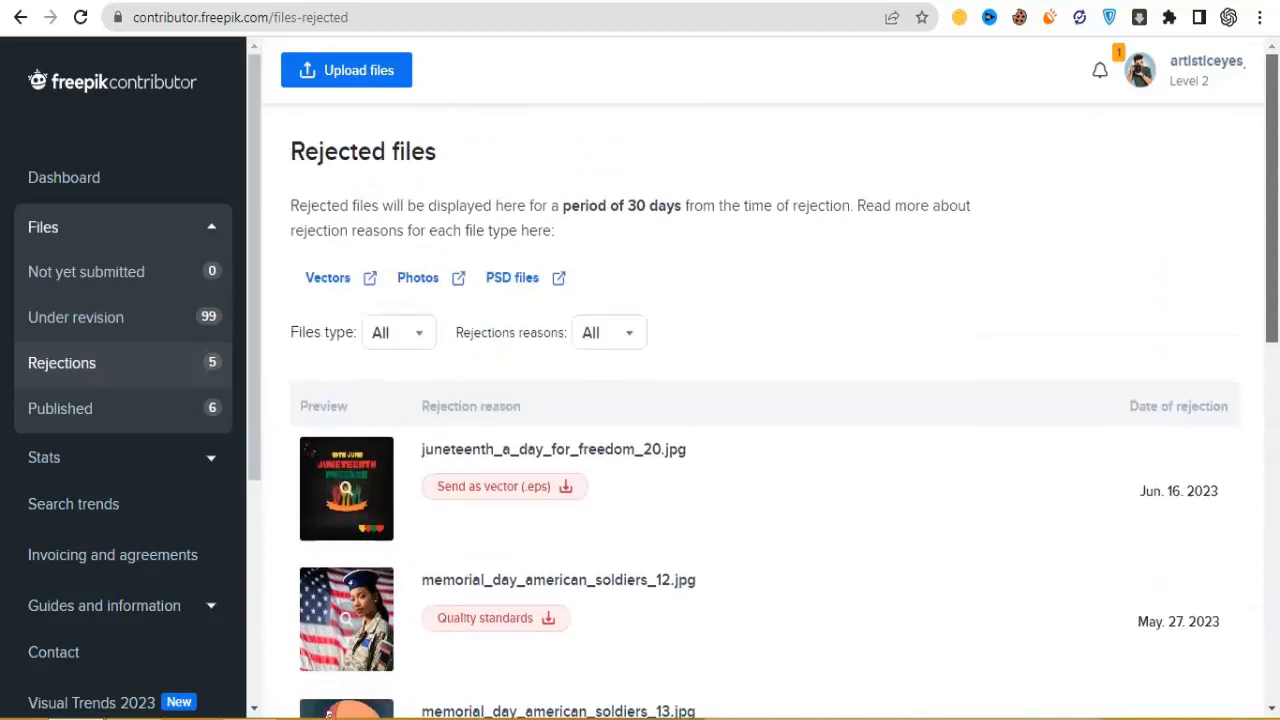
Examine the published files with their titles, downloads and publication dates, and return to the list of files not yet submitted.
click(132, 416)
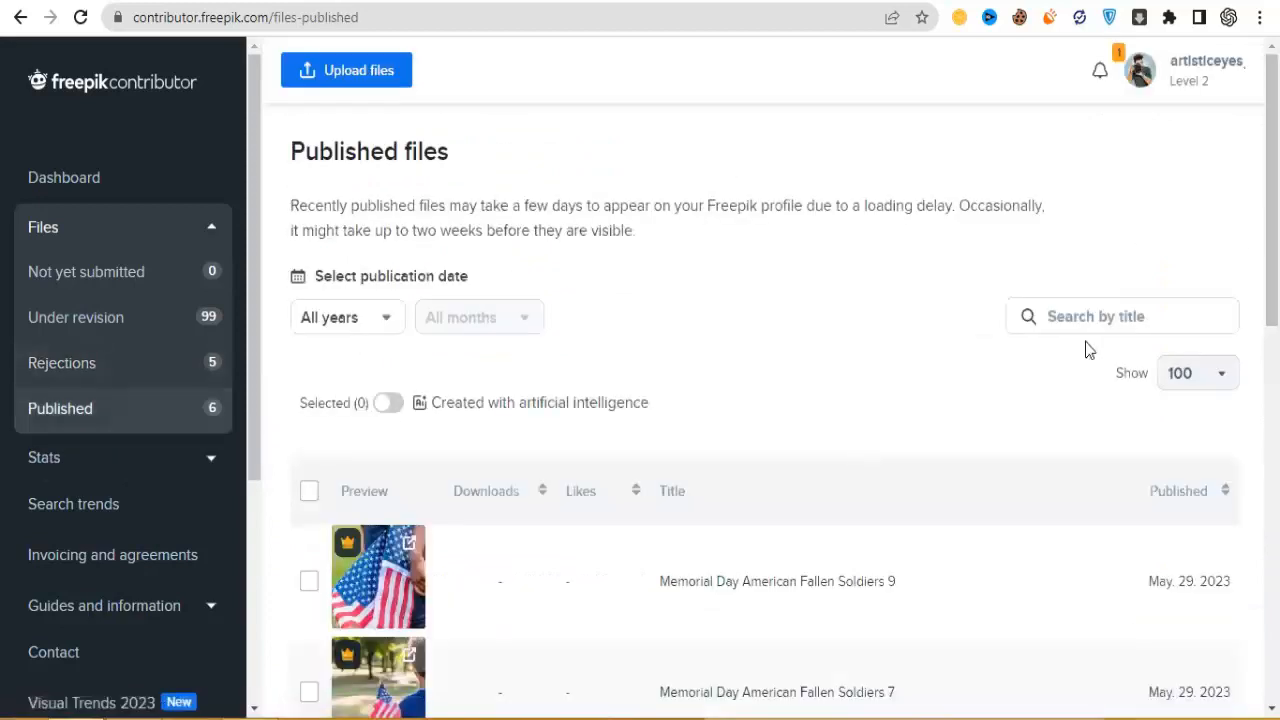
scroll(1090, 350, down, 3)
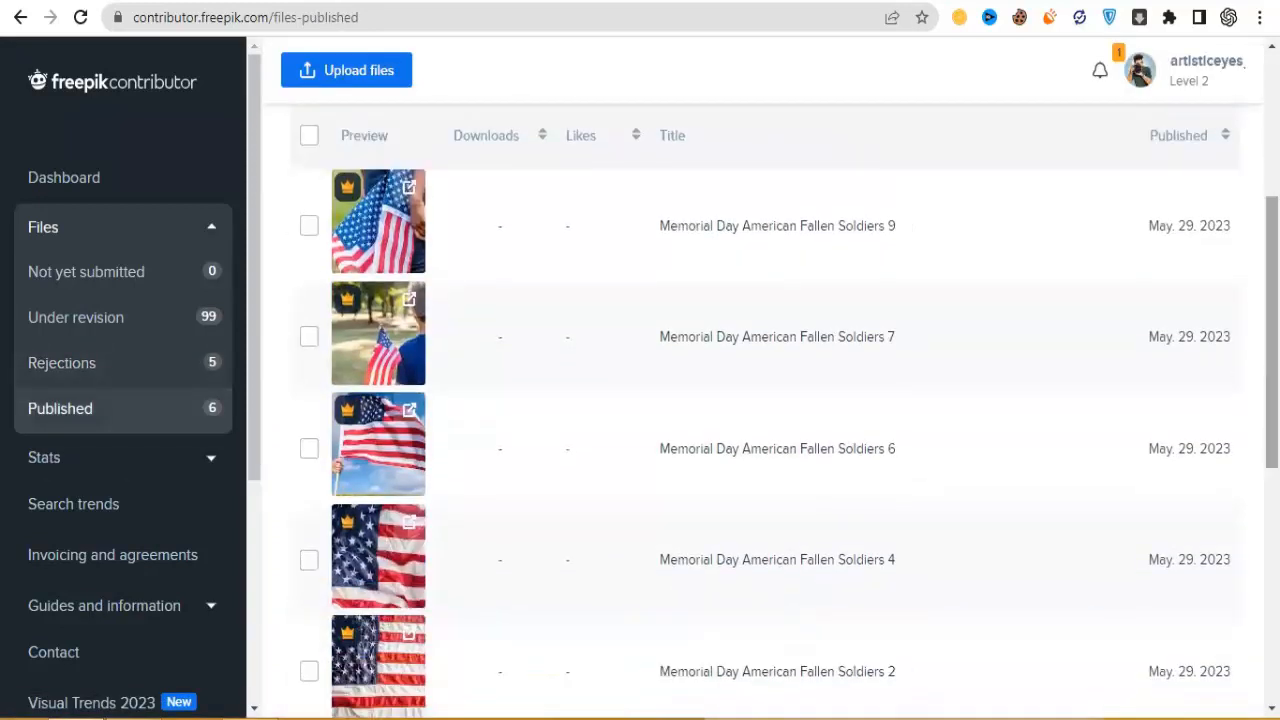
scroll(785, 412, down, 1)
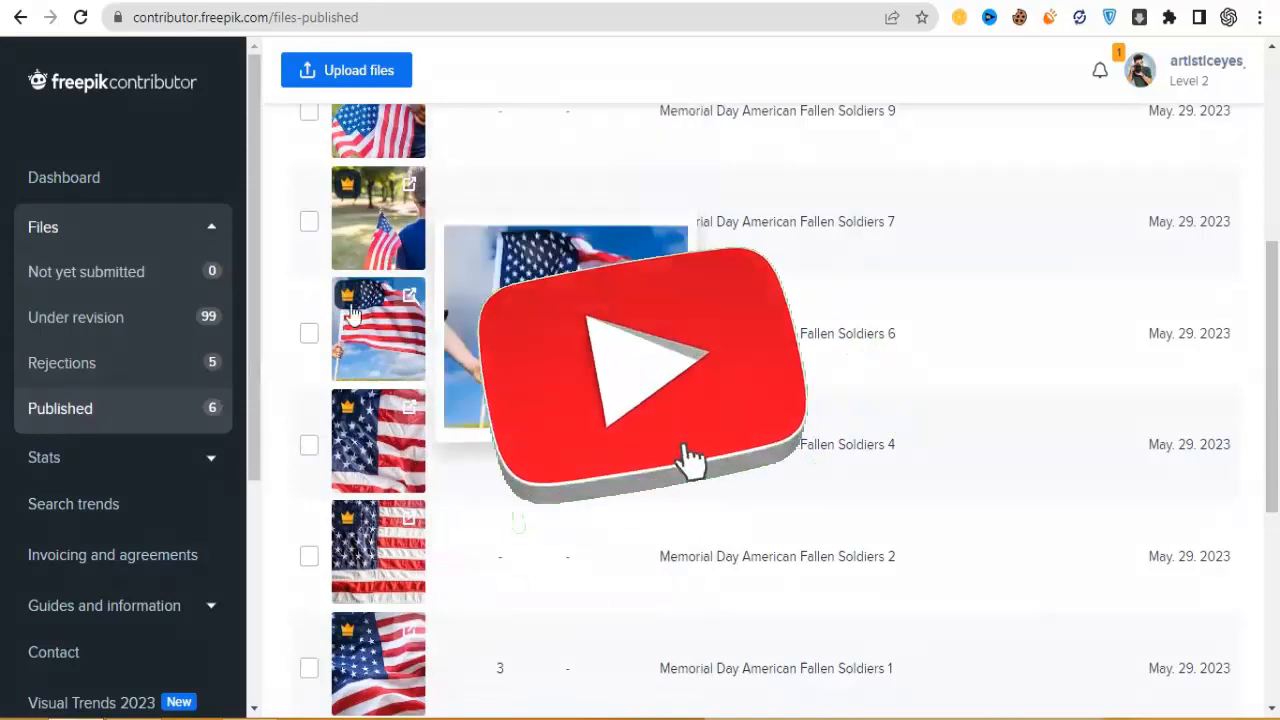
scroll(923, 503, down, 1)
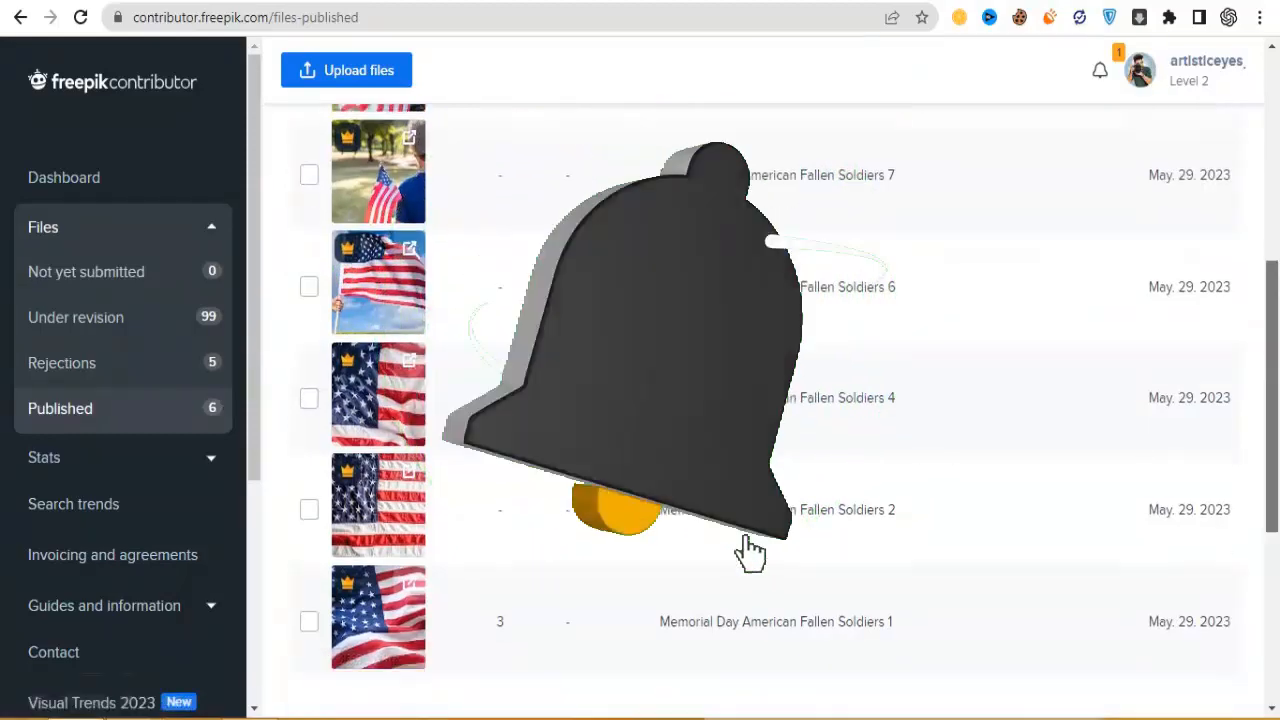
scroll(654, 391, down, 1)
scroll(589, 366, up, 2)
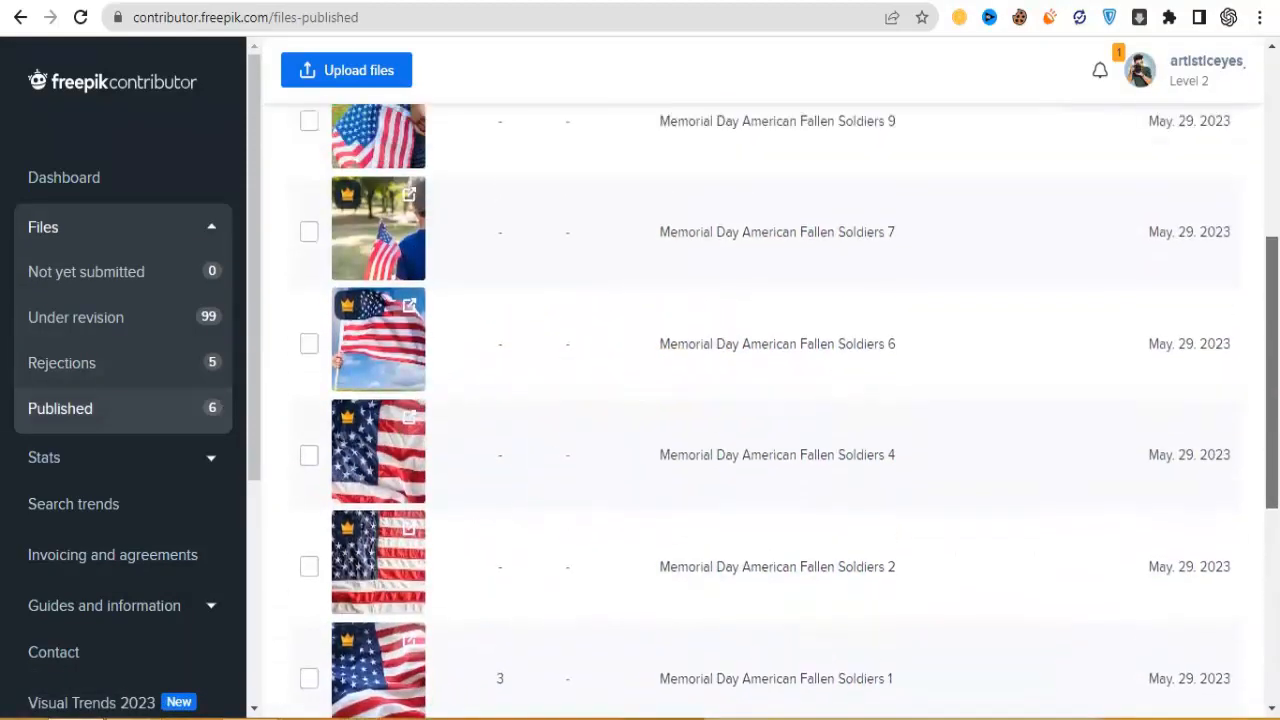
scroll(519, 262, up, 5)
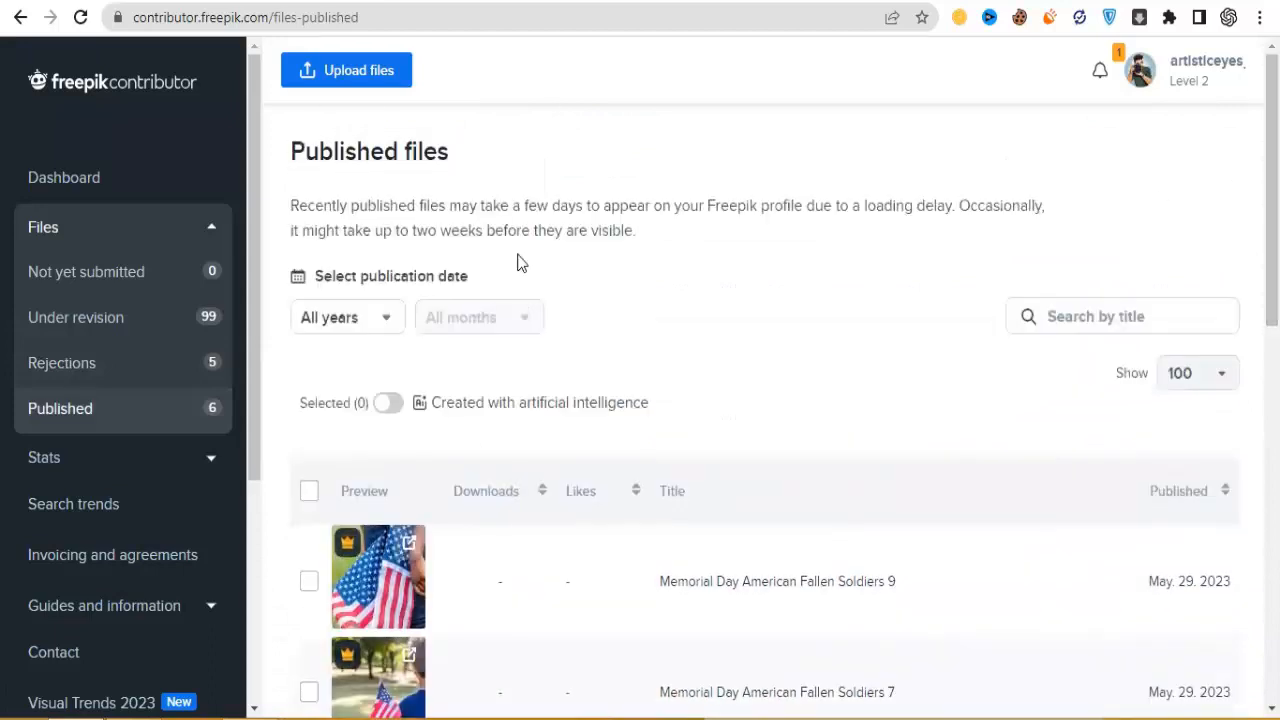
click(92, 280)
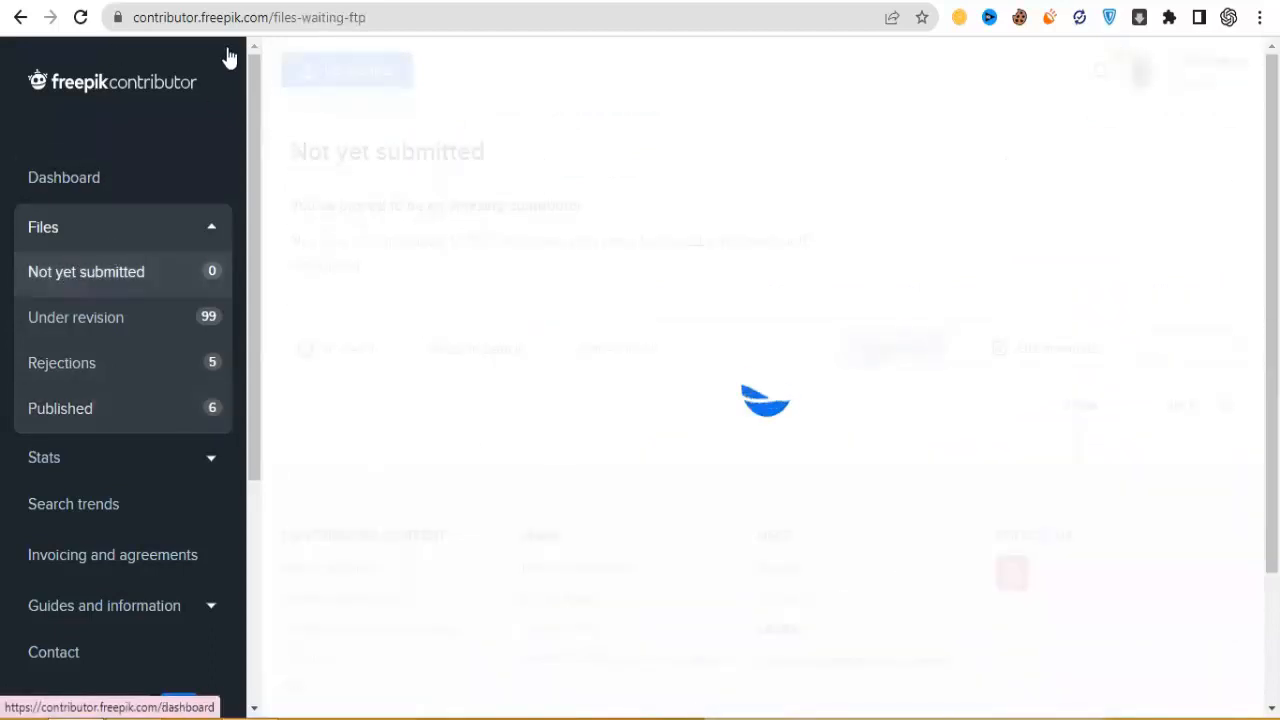
Switch to the Gmail inbox and read the newest "We've received your resources" email from Freepik Contributor.
click(245, 0)
click(88, 55)
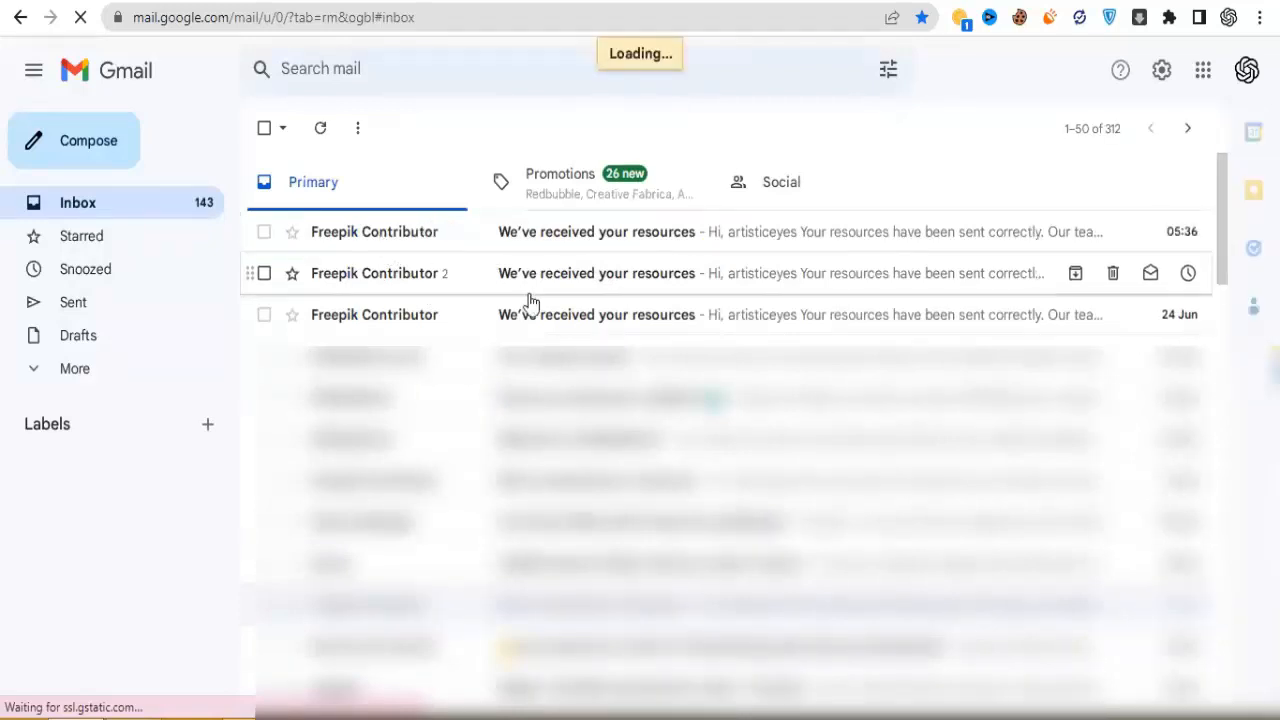
click(429, 226)
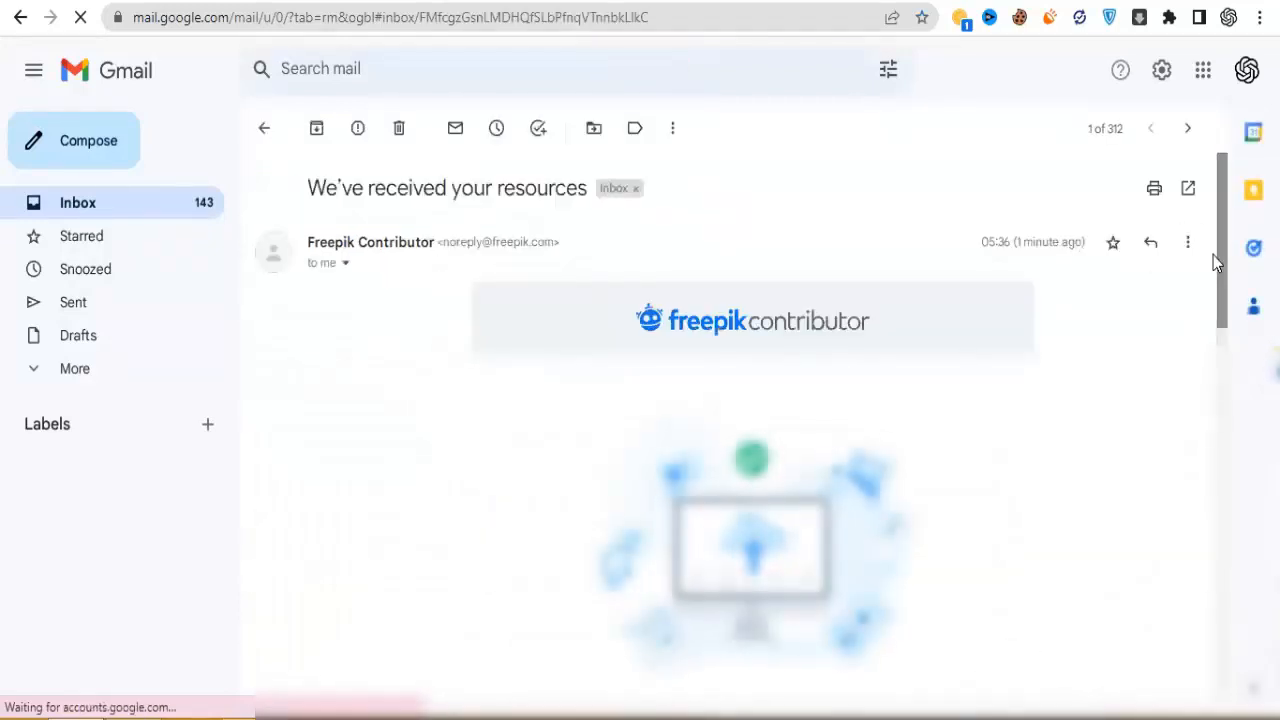
drag(1218, 256, 1086, 214)
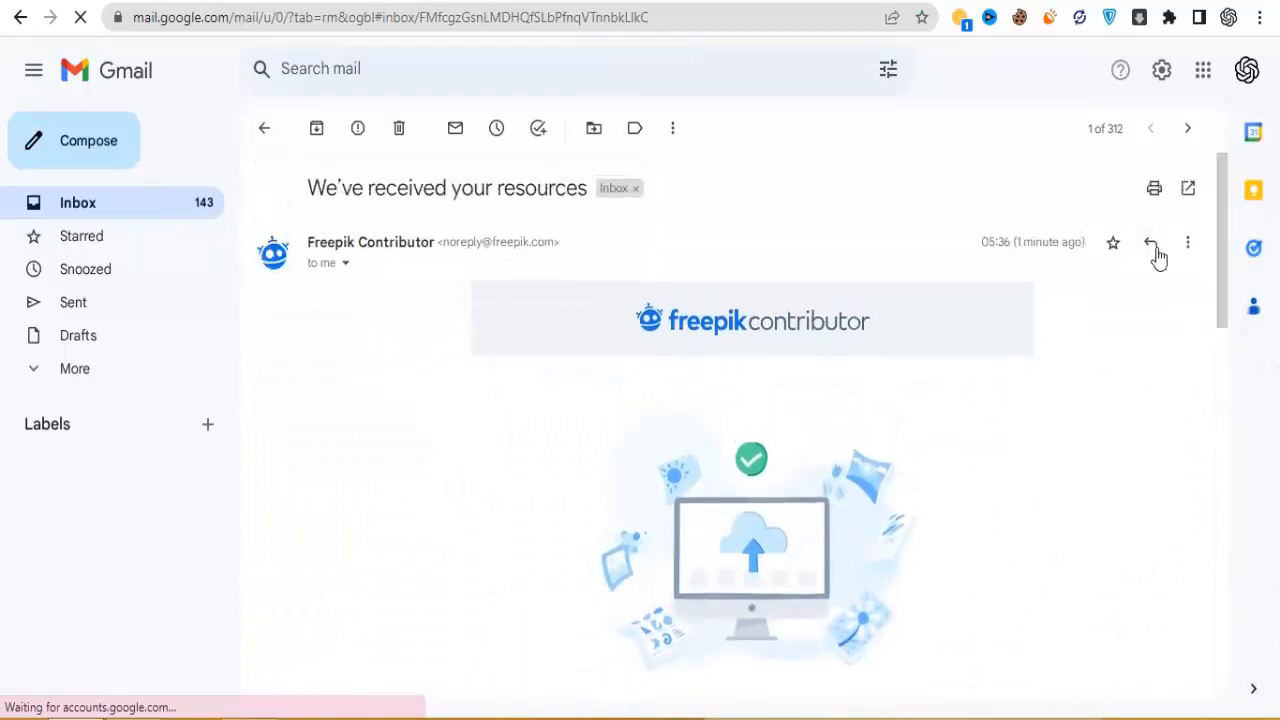
drag(1222, 286, 1235, 401)
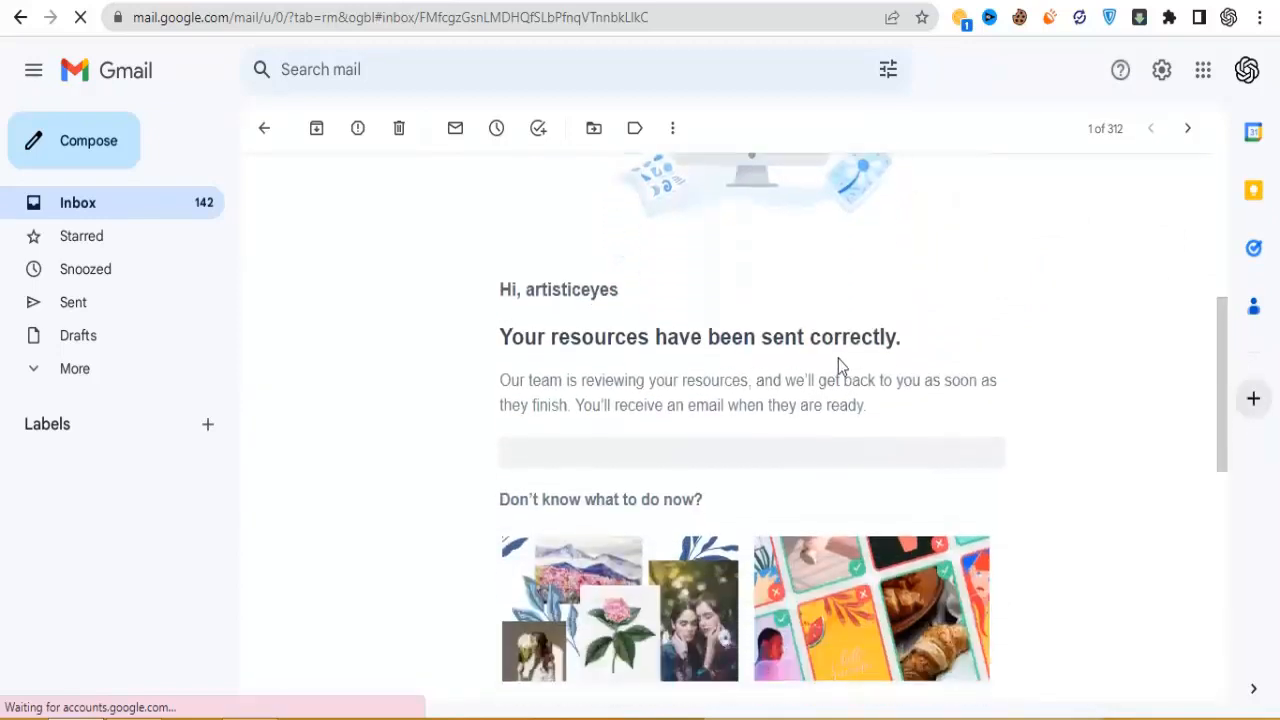
drag(782, 338, 724, 328)
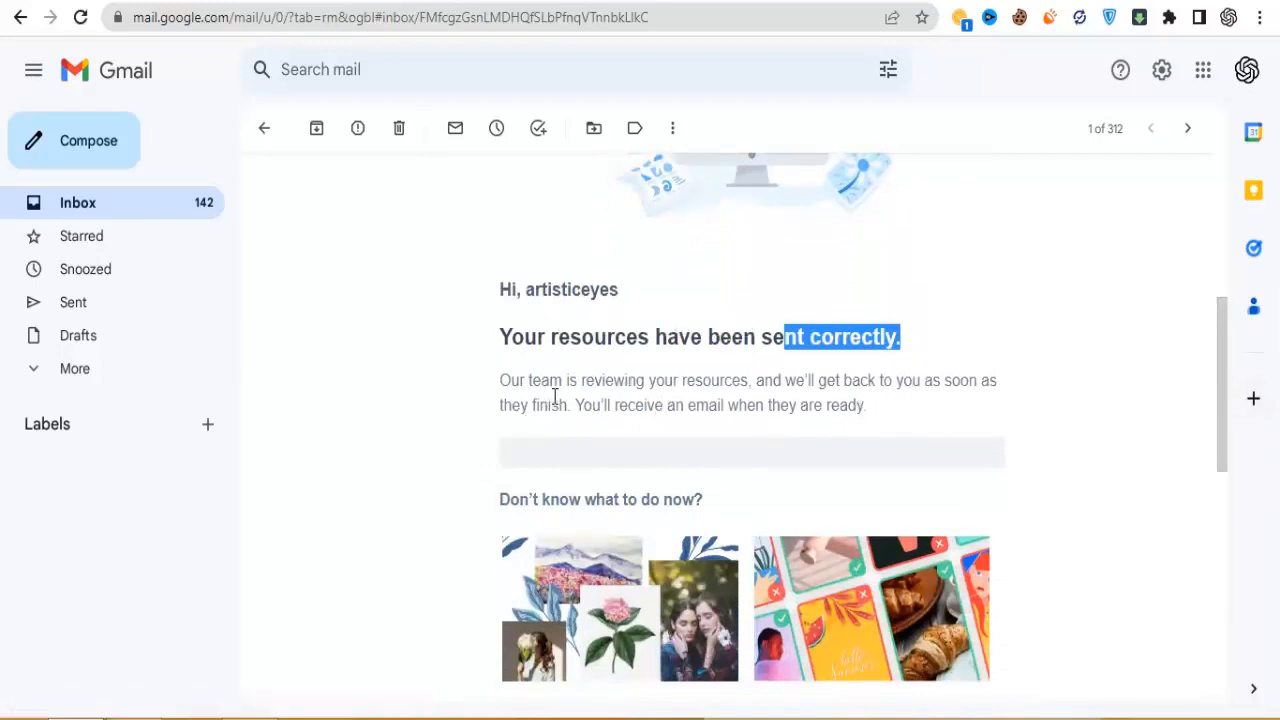
drag(708, 403, 853, 418)
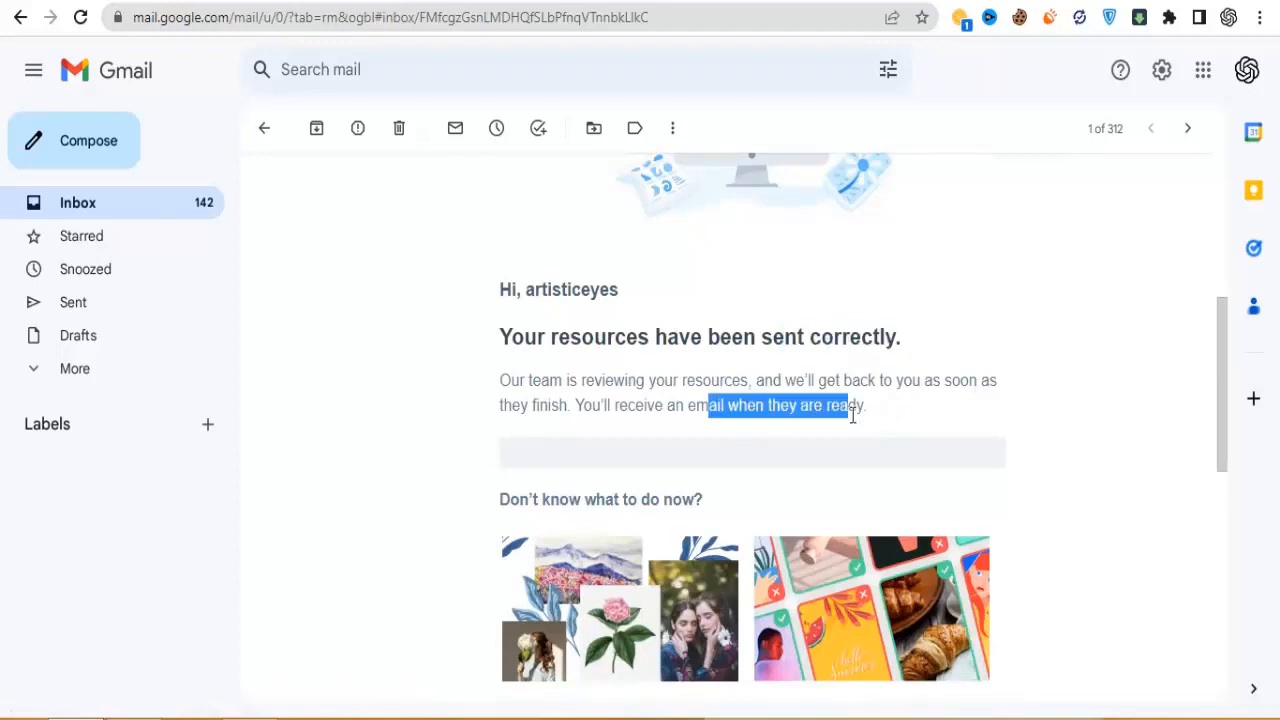
click(896, 418)
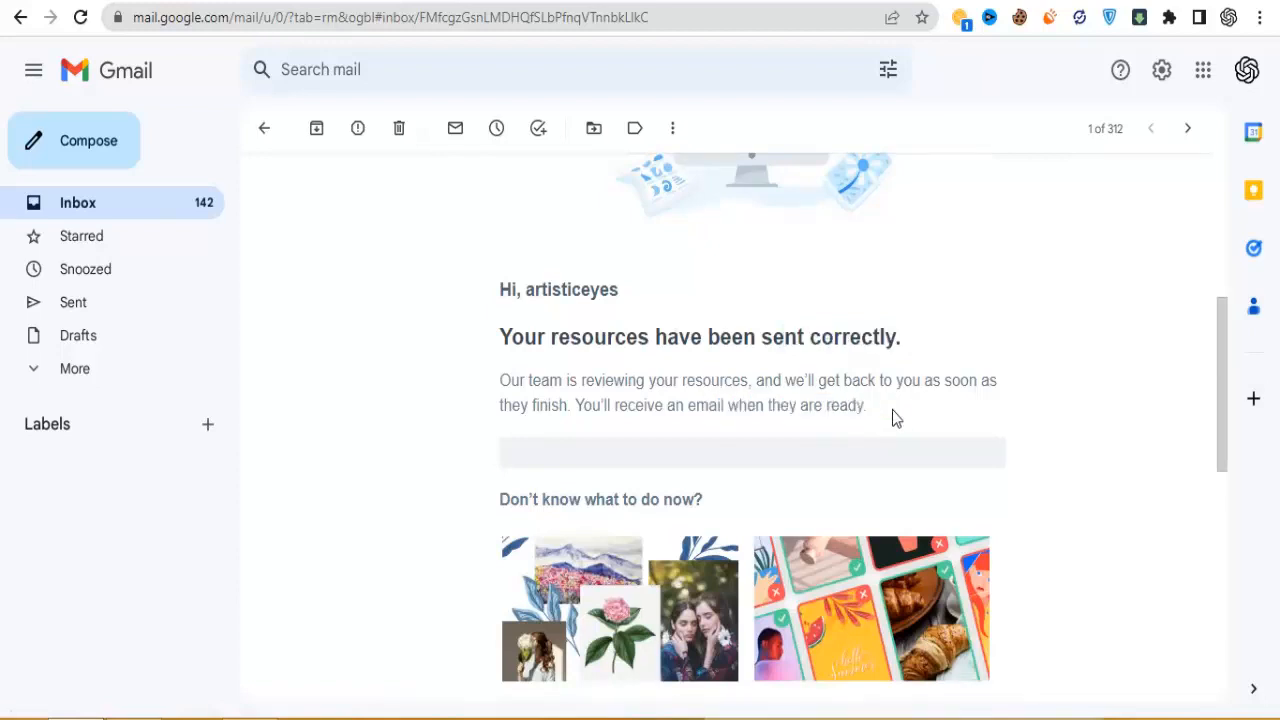
View the two earlier "We've received your resources" emails of 25 Jun and 24 Jun, and return to the inbox.
click(267, 132)
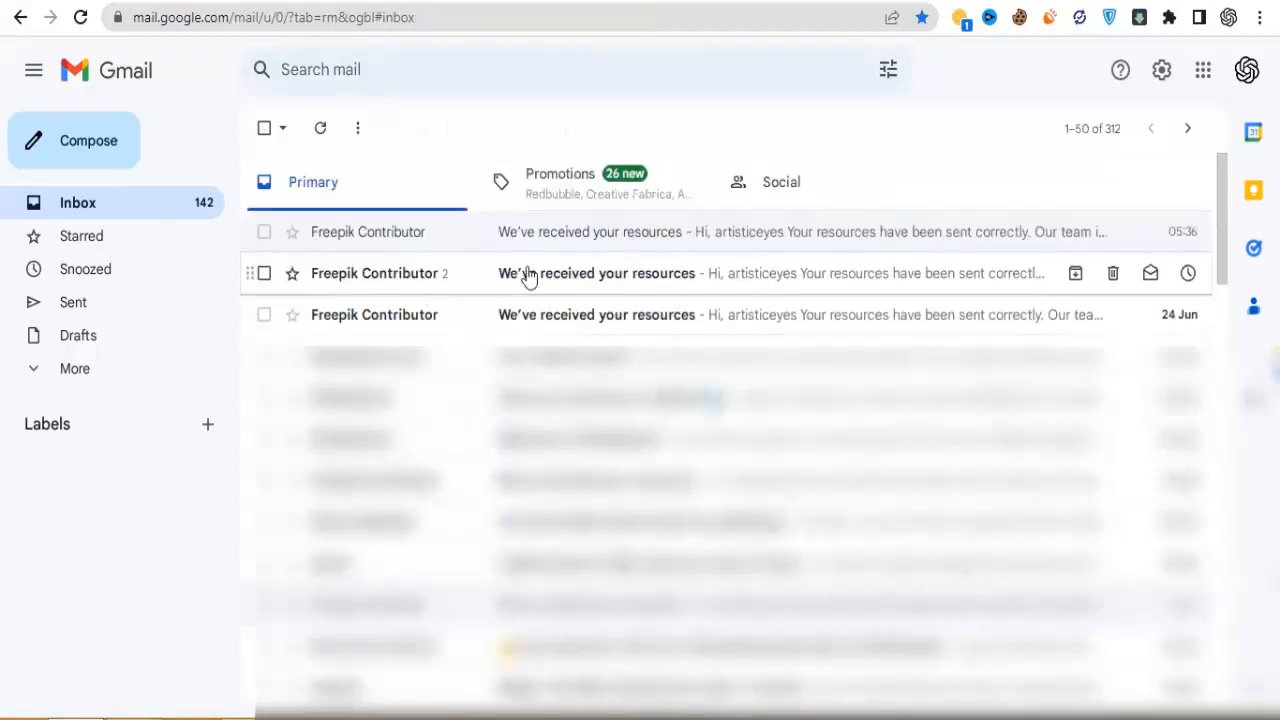
click(420, 283)
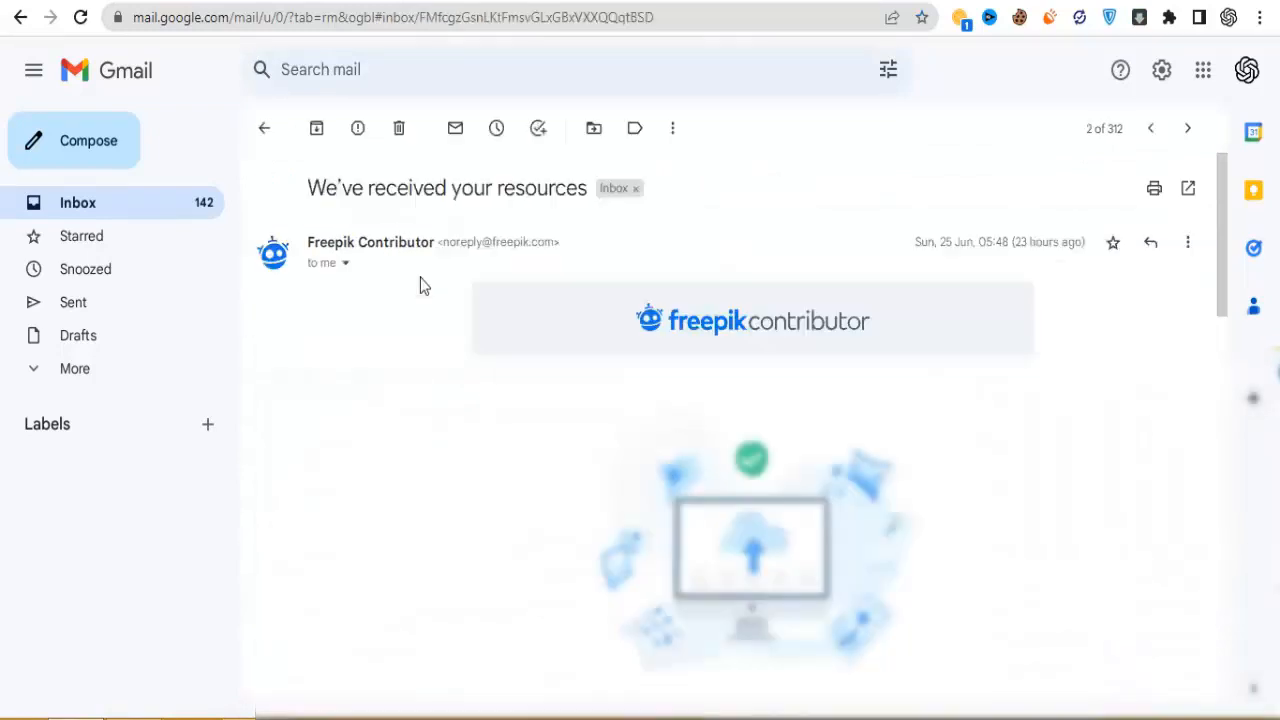
click(262, 128)
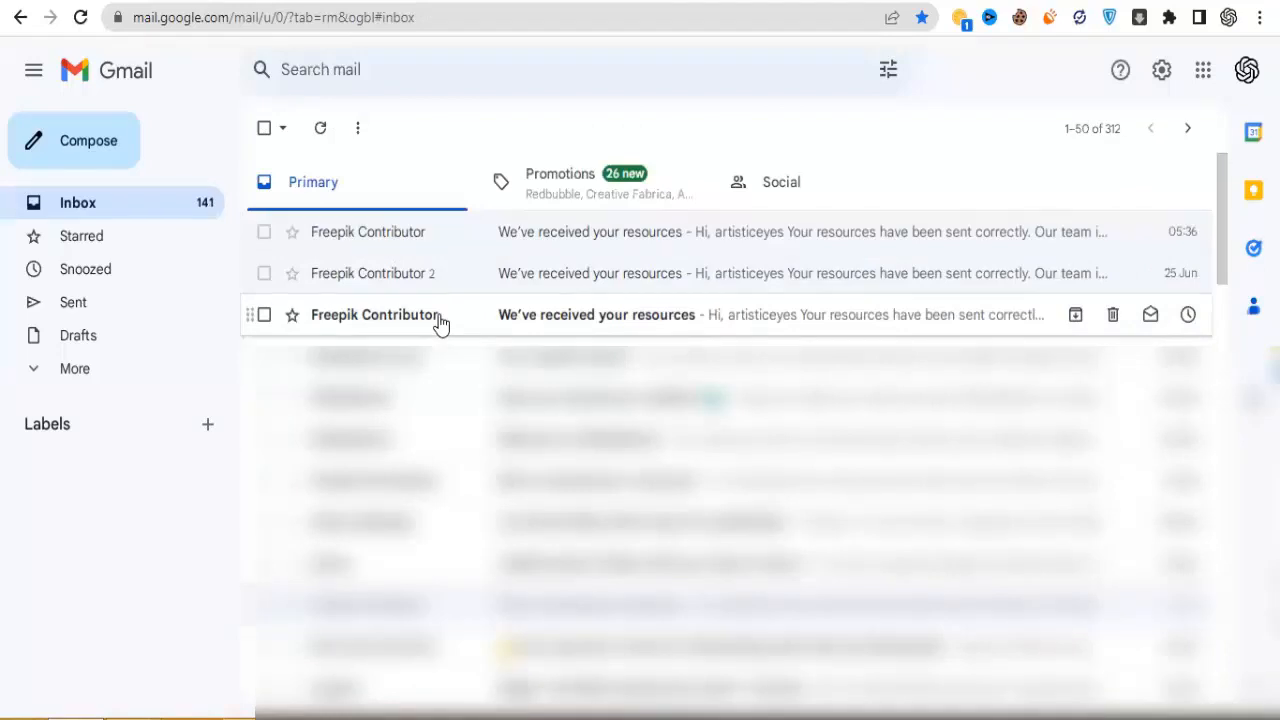
click(490, 318)
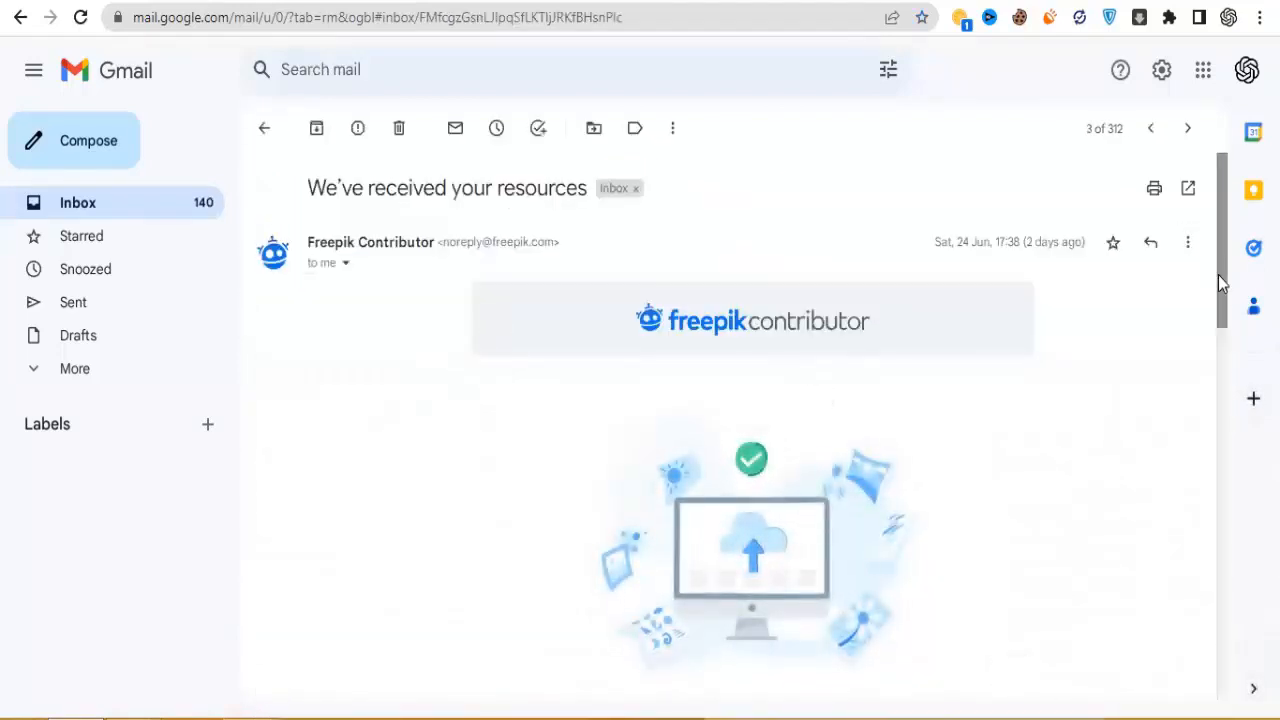
mouse_move(1218, 280)
mouse_down()
mouse_move(1220, 525)
mouse_move(1220, 280)
mouse_up()
click(256, 138)
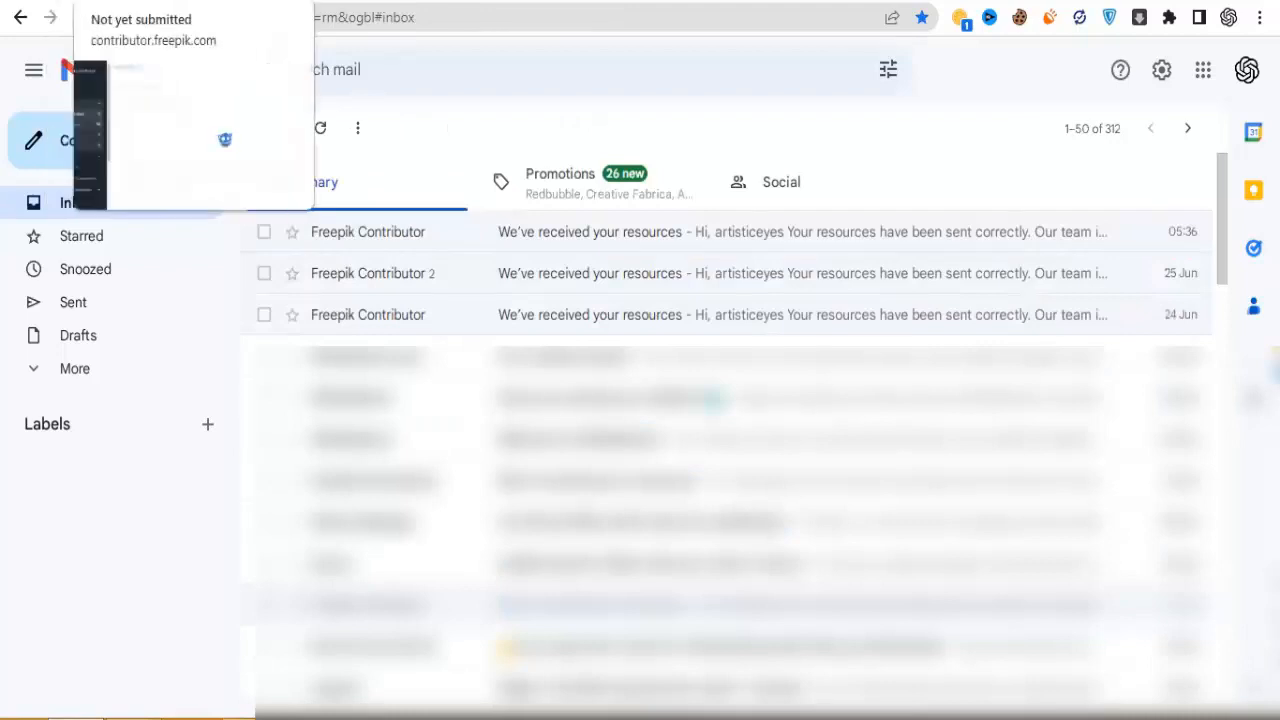
Switch back to the Freepik Contributor site and check the list of files not yet submitted.
click(140, 1)
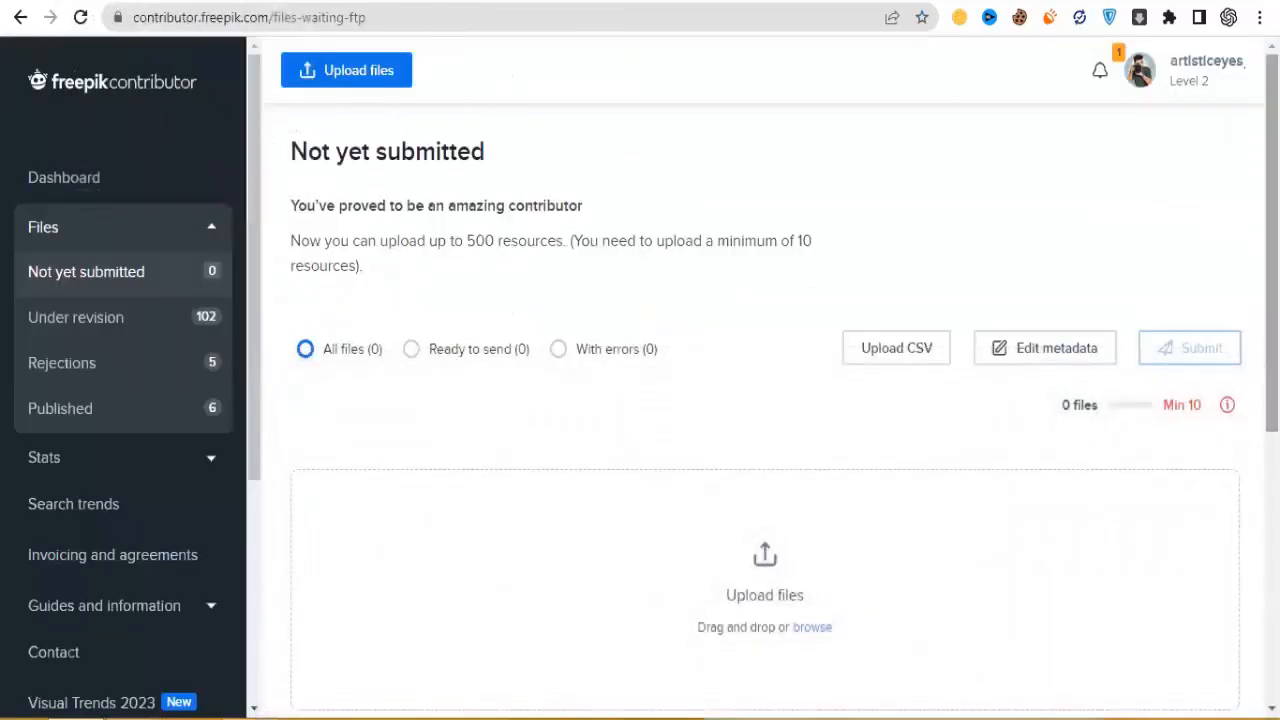
mouse_move(1272, 240)
mouse_down()
mouse_move(1272, 440)
mouse_move(1272, 240)
mouse_up()
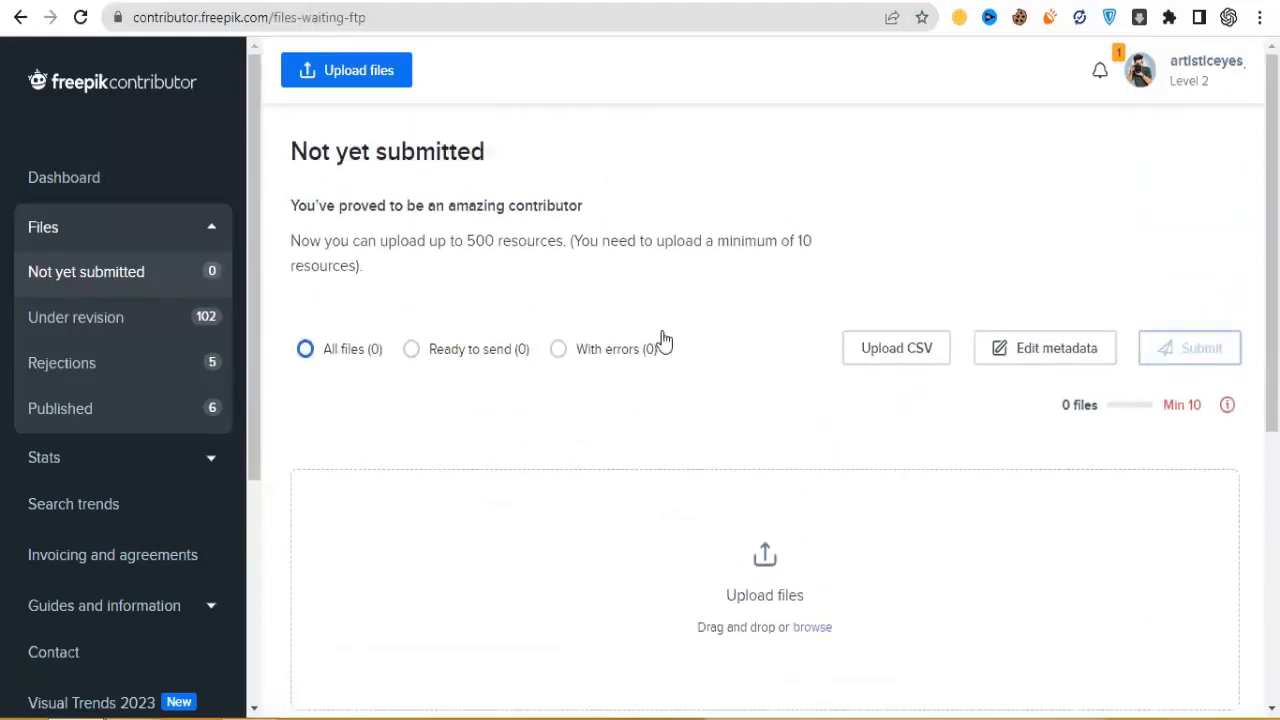